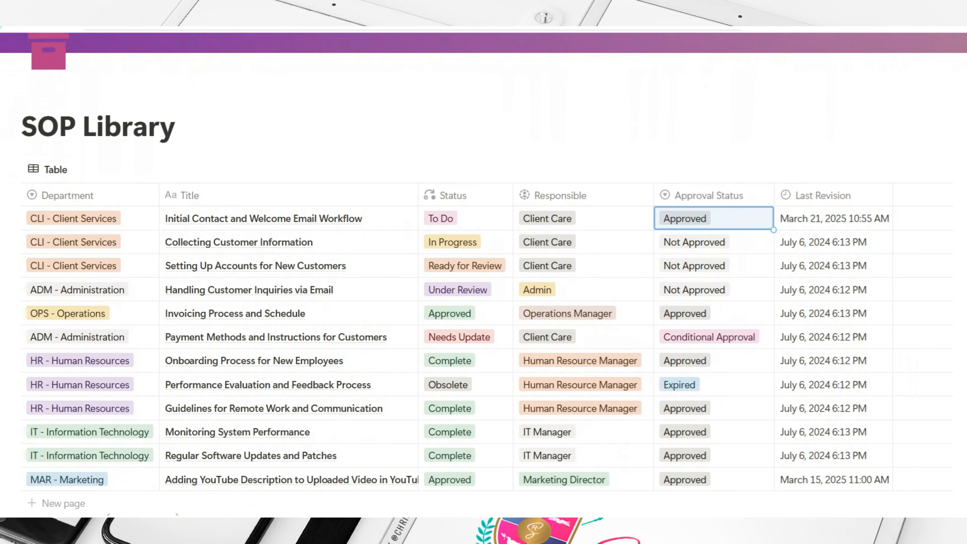
Step: Examine the example SOP Library's Status, Responsible and Approval Status values and open the YouTube description SOP page
left_click(445, 132)
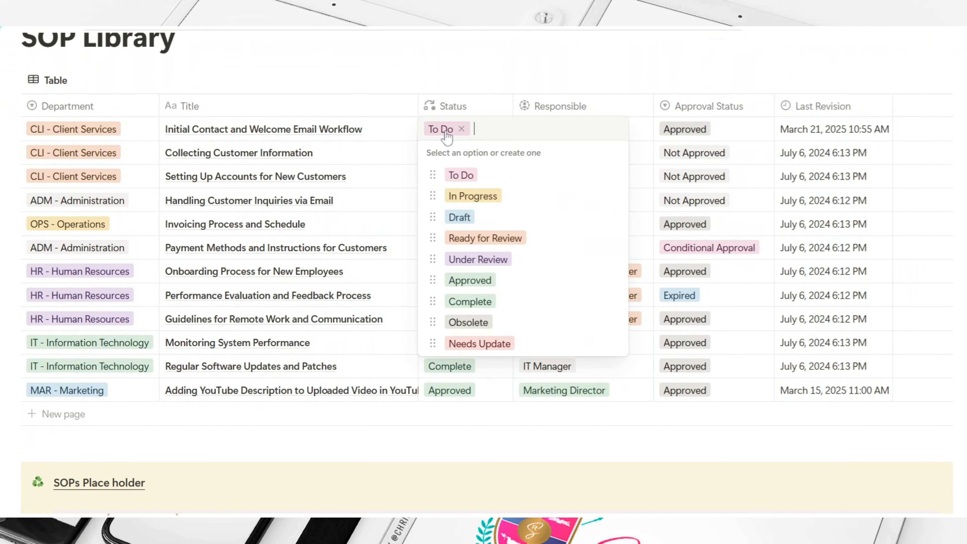
left_click(519, 72)
left_click(549, 133)
left_click(598, 85)
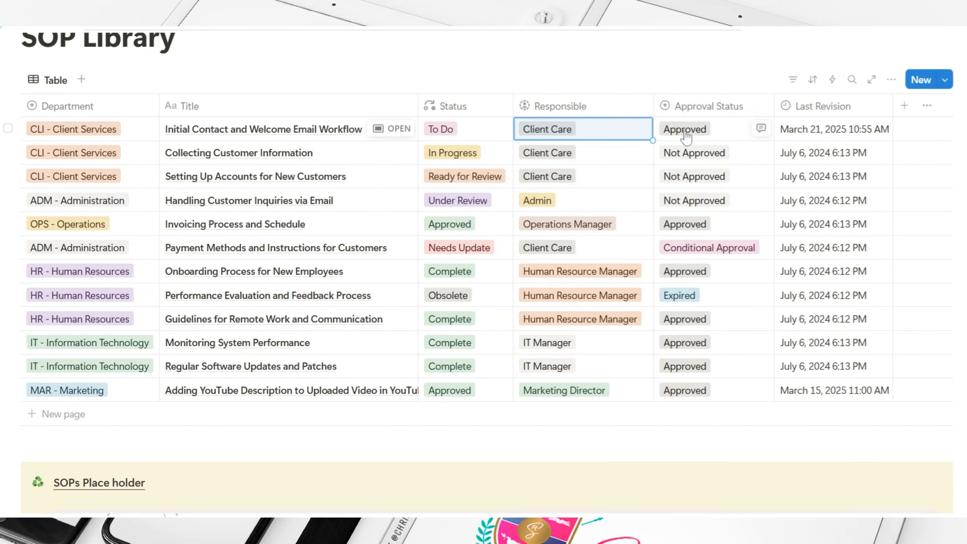
left_click(685, 134)
key("Escape")
left_click(386, 390)
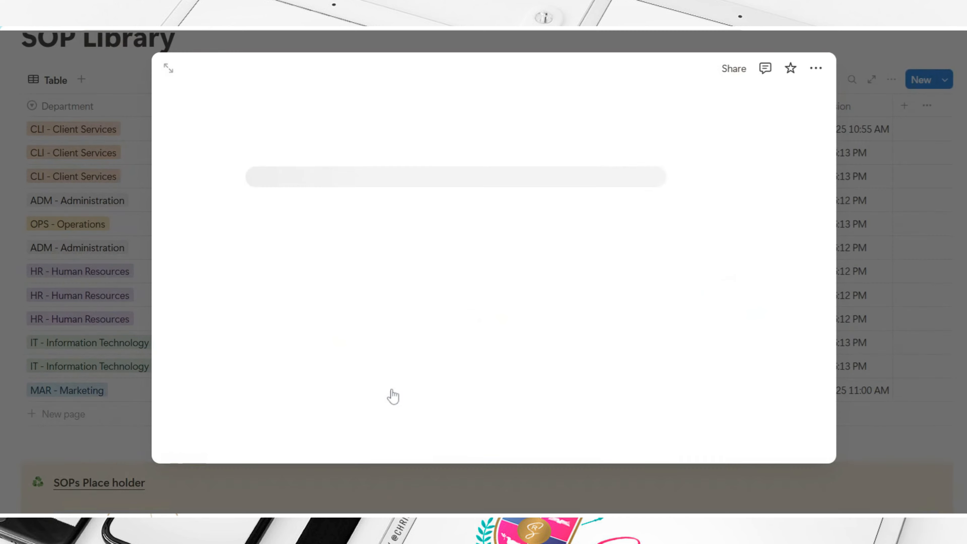
left_click_drag(828, 101, 805, 289)
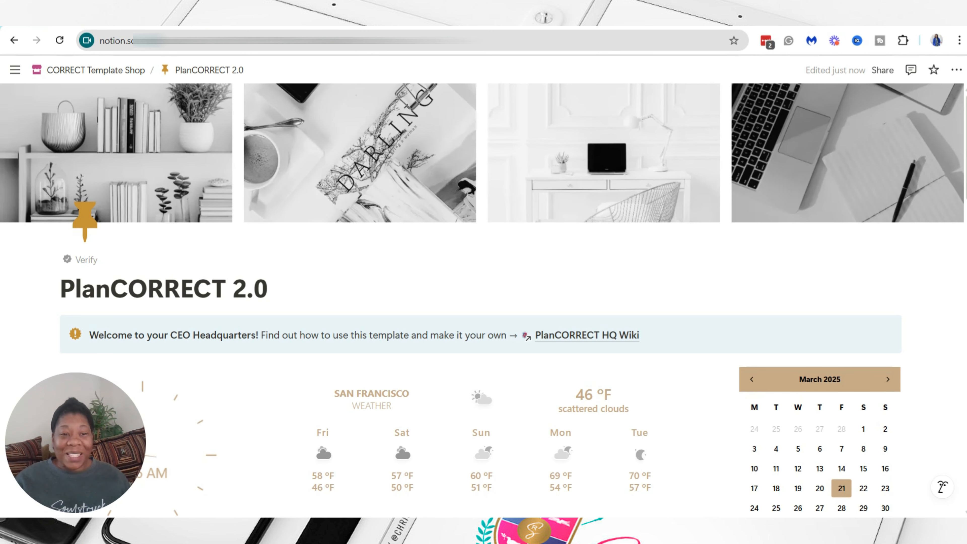
Step: Look up the page block on a new line below Personal Development in the Operations column
scroll(483, 267, "down", 6)
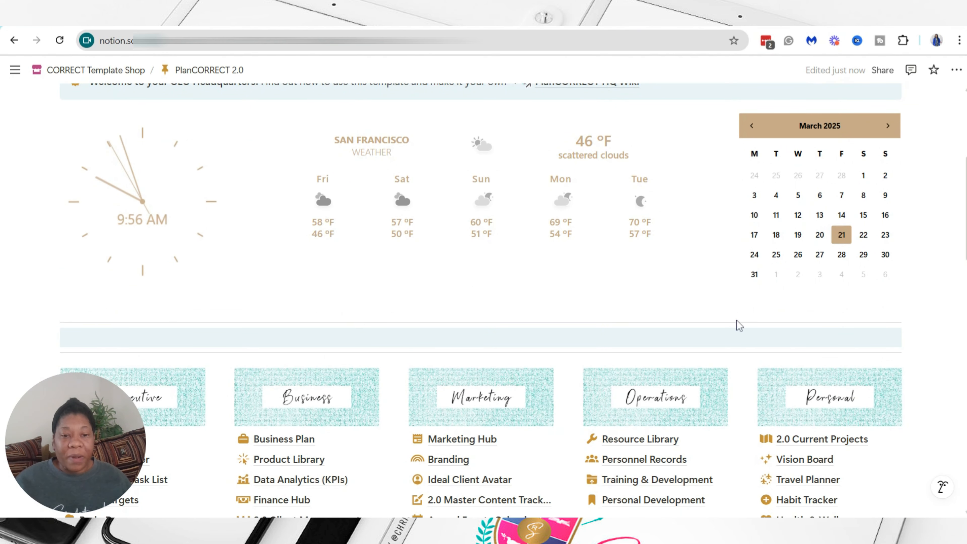
scroll(737, 323, "down", 3)
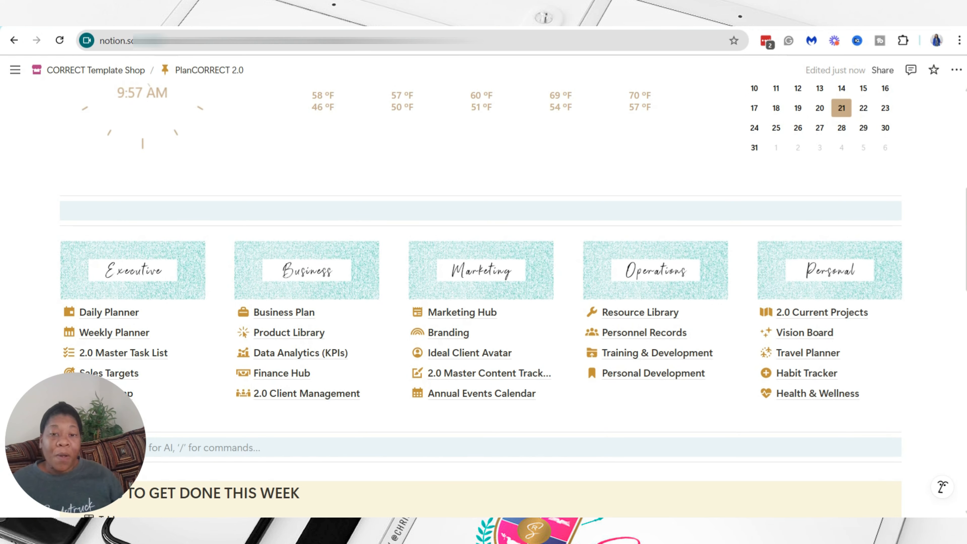
scroll(568, 343, "down", 2)
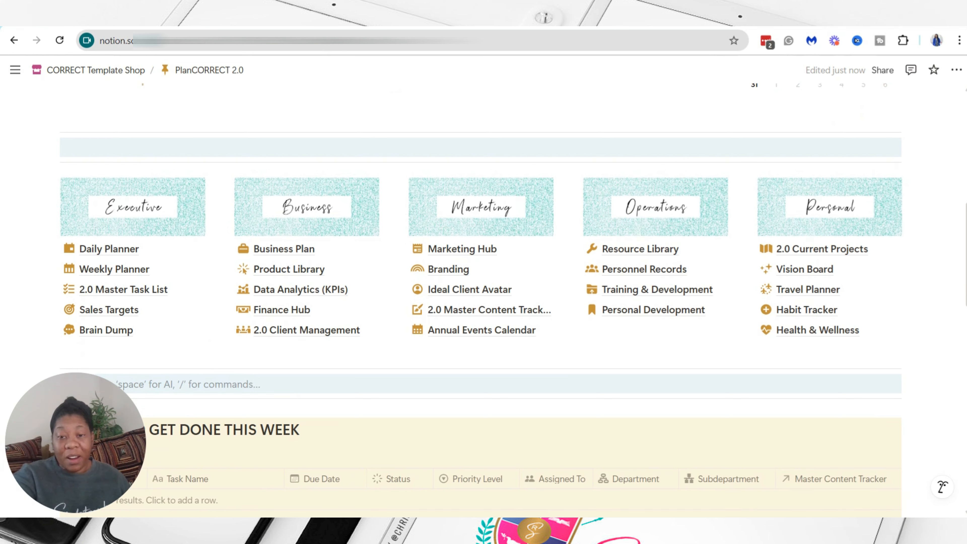
left_click(625, 332)
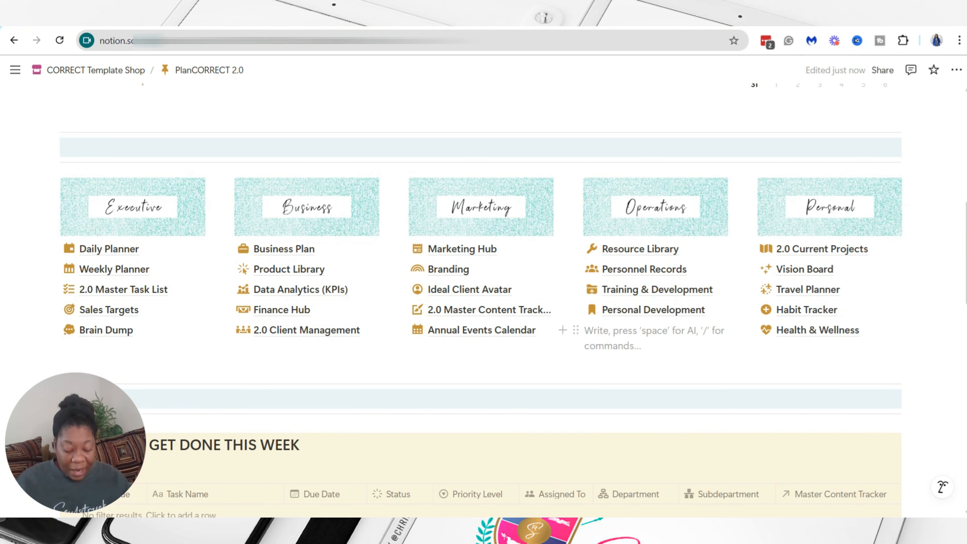
type("/page")
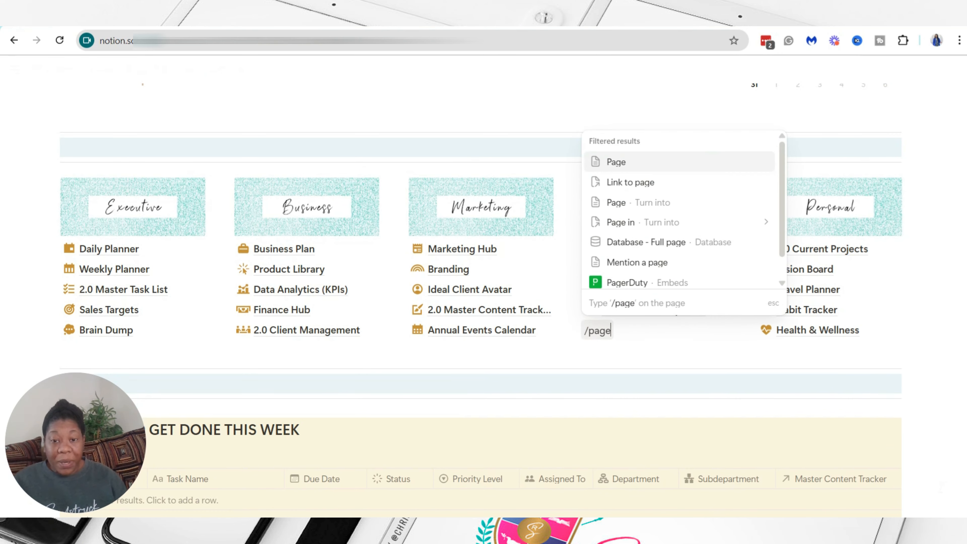
key("BackSpace")
key("BackSpace")
key("BackSpace")
key("BackSpace")
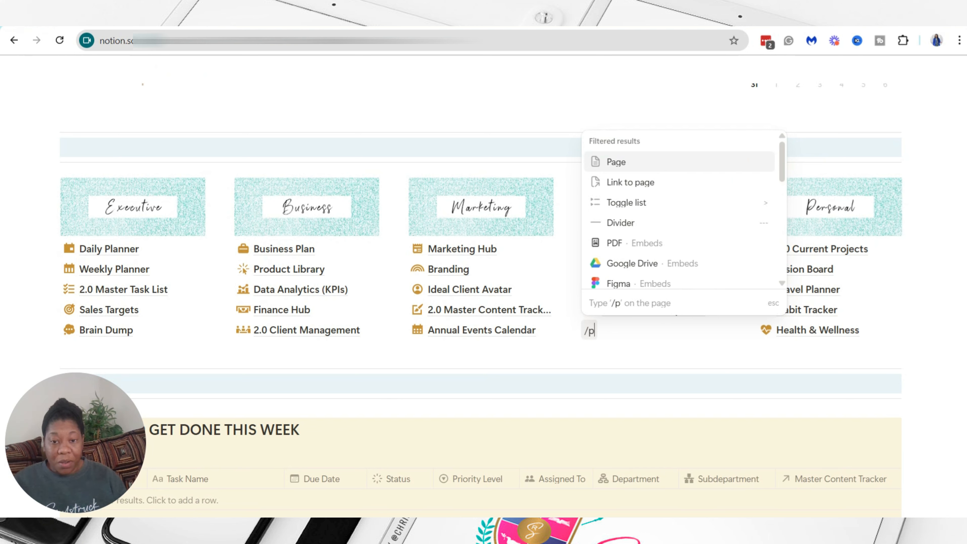
type("data")
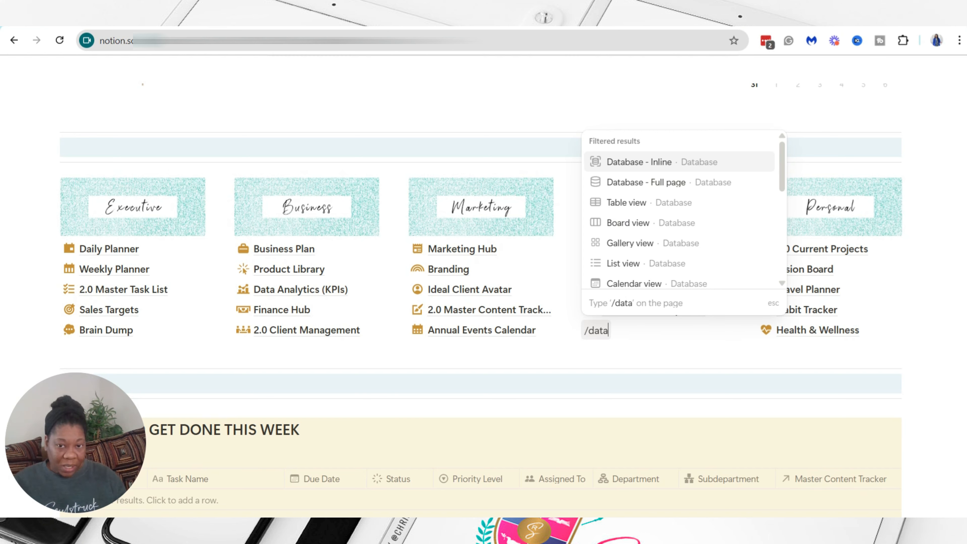
key("BackSpace")
key("BackSpace")
key("BackSpace")
key("BackSpace")
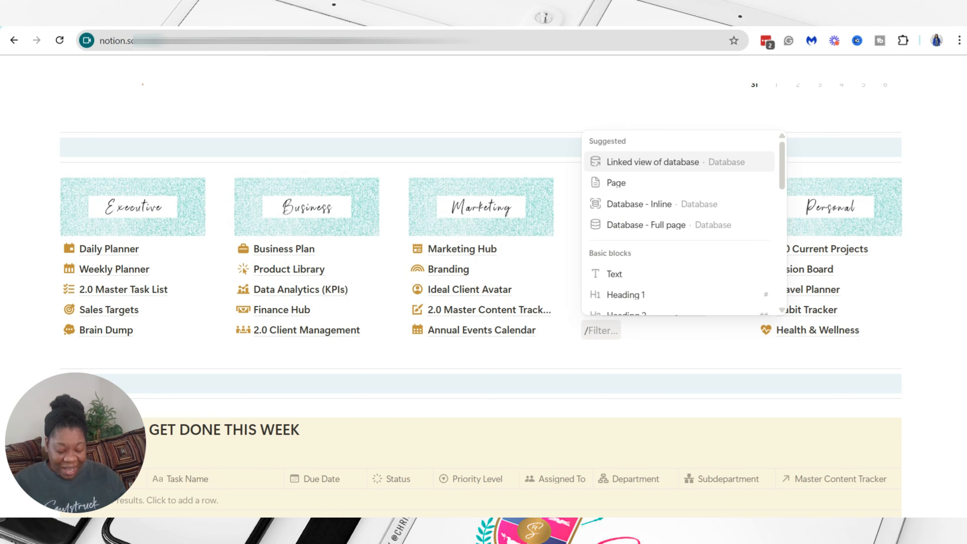
type("page")
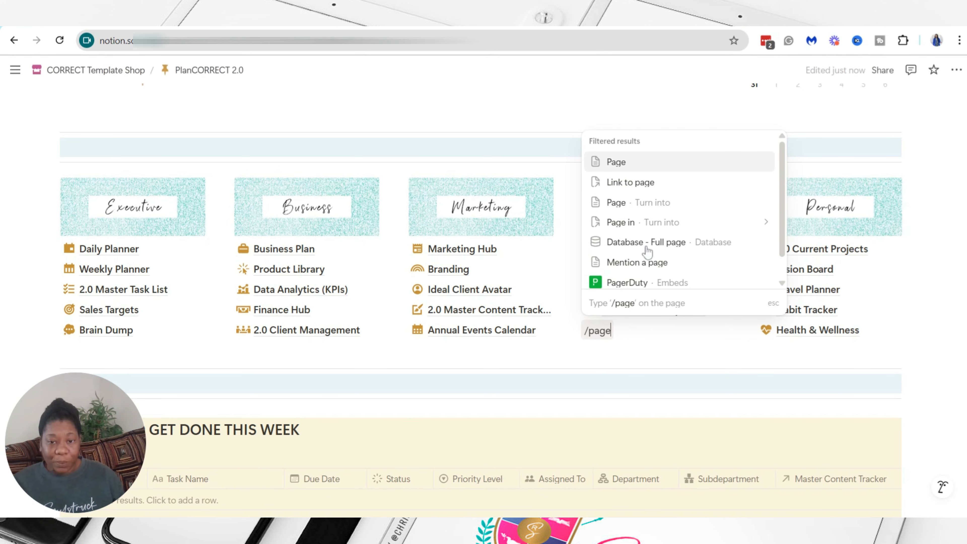
Step: Insert a new page in the Operations column and title it SOP Library
left_click(628, 162)
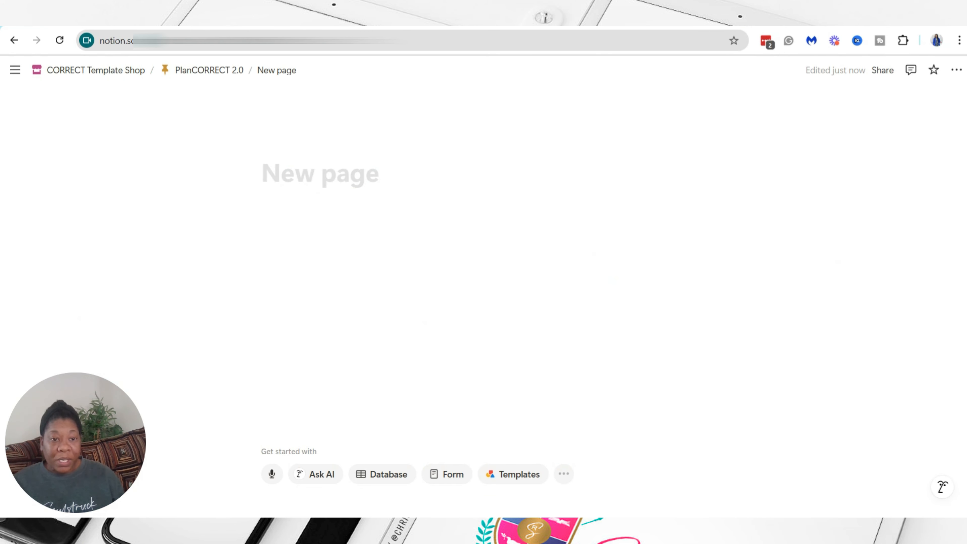
type("SO")
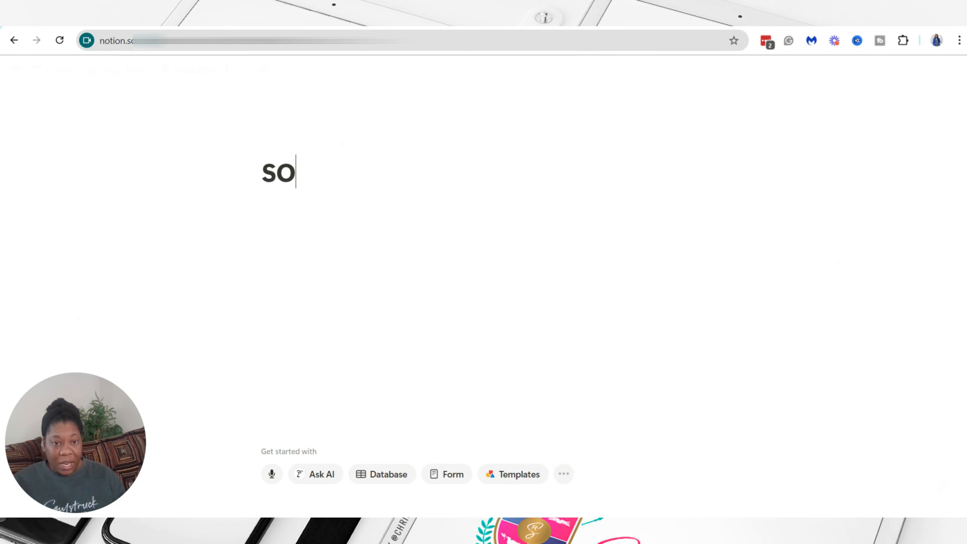
type("P Library")
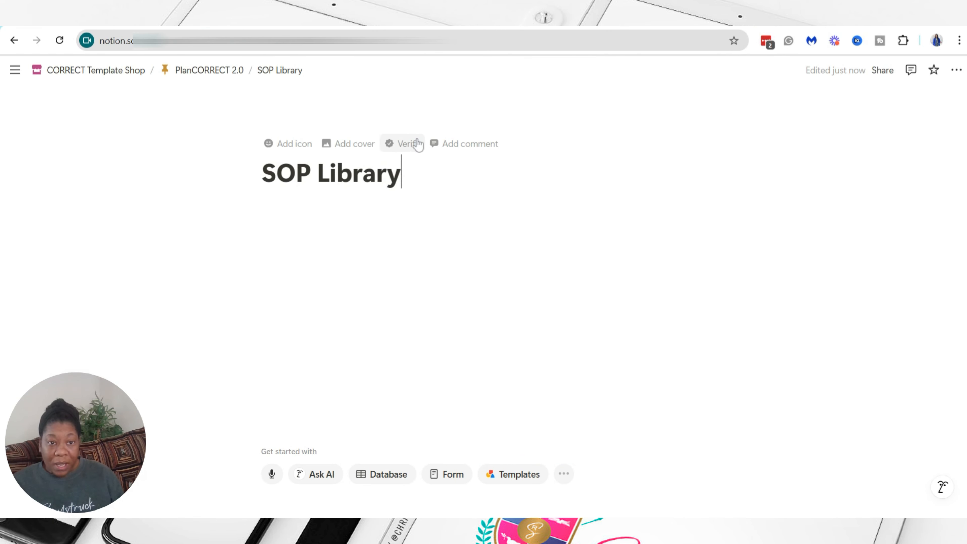
Step: Add an icon to the SOP Library page and change it to the archive box icon
left_click(274, 144)
left_click(276, 183)
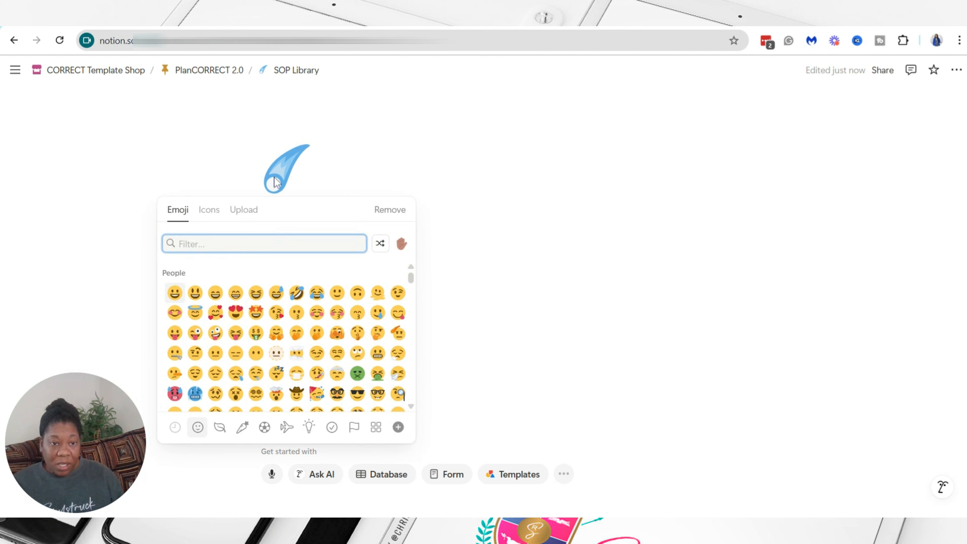
left_click(209, 210)
left_click(177, 293)
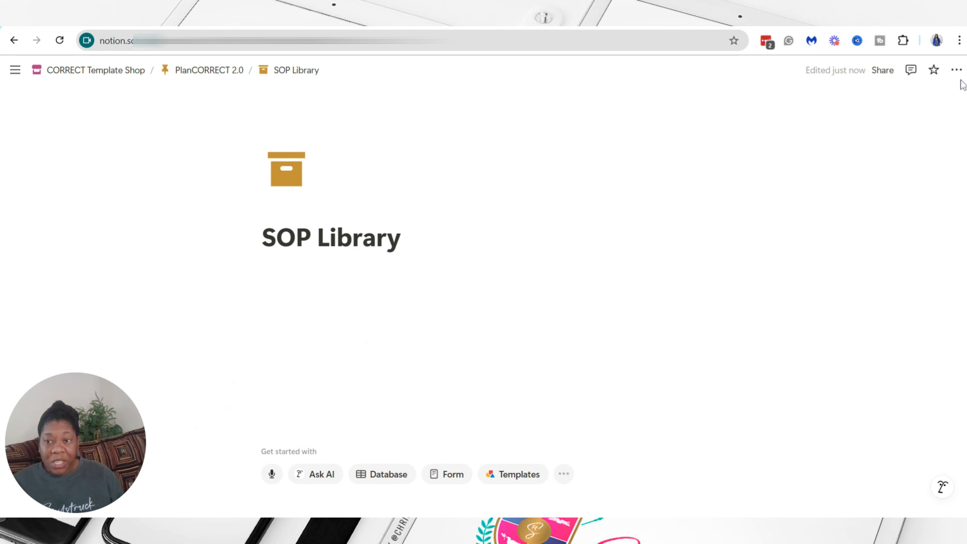
Step: Set the SOP Library page to full width
left_click(956, 70)
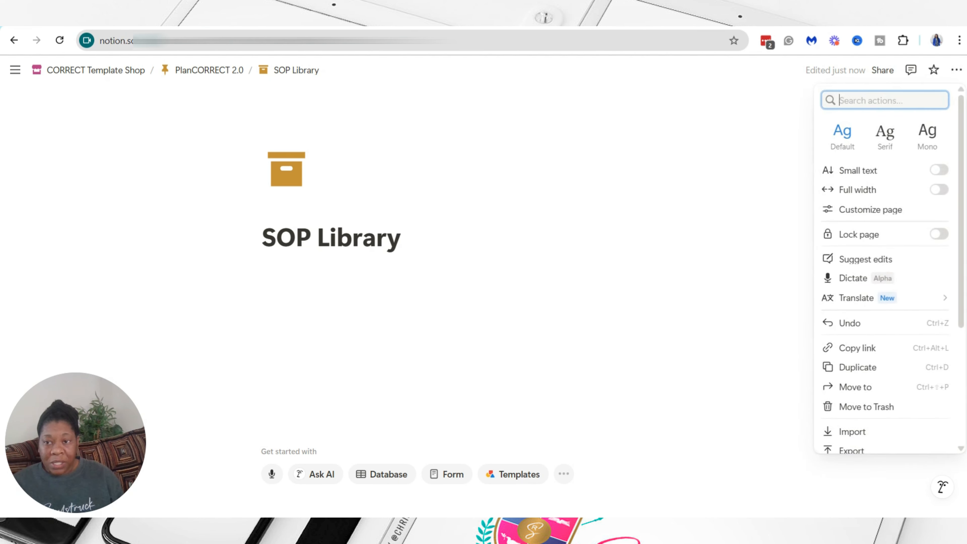
left_click(945, 194)
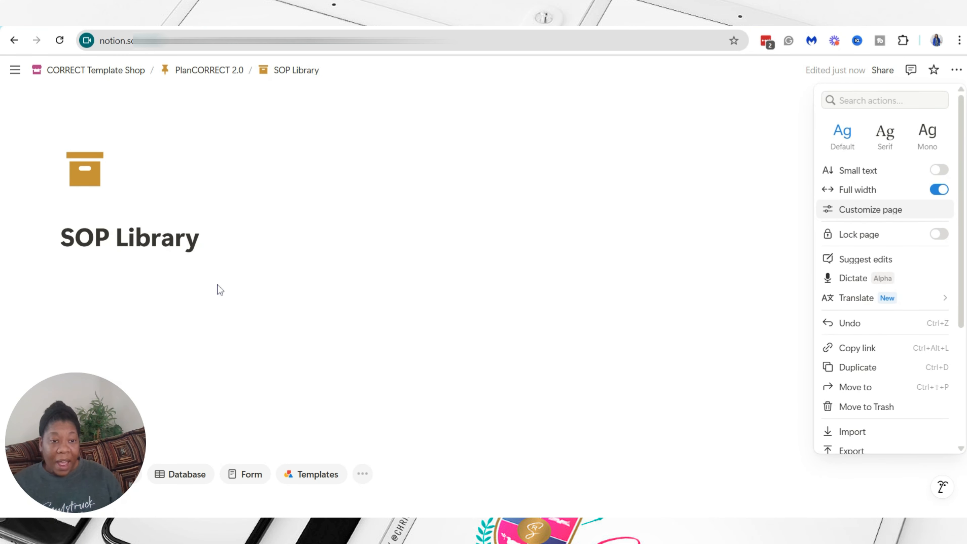
key("Escape")
Step: Insert an inline database below the SOP Library page title as a new empty database
left_click(62, 274)
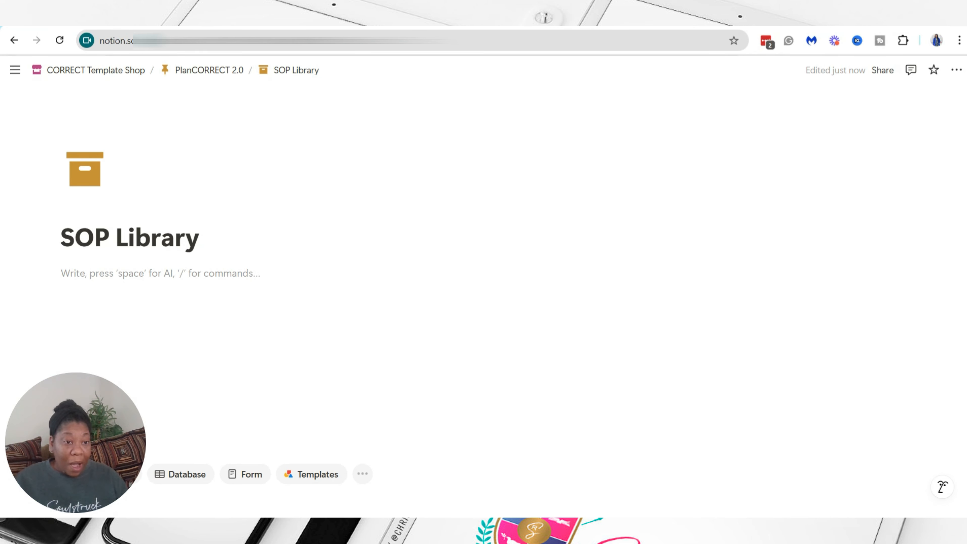
type("/data")
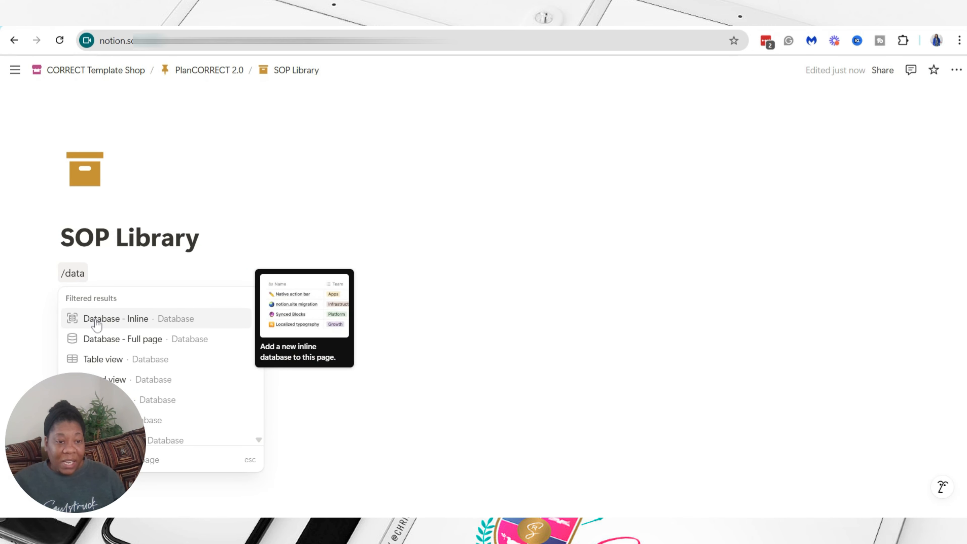
left_click(97, 324)
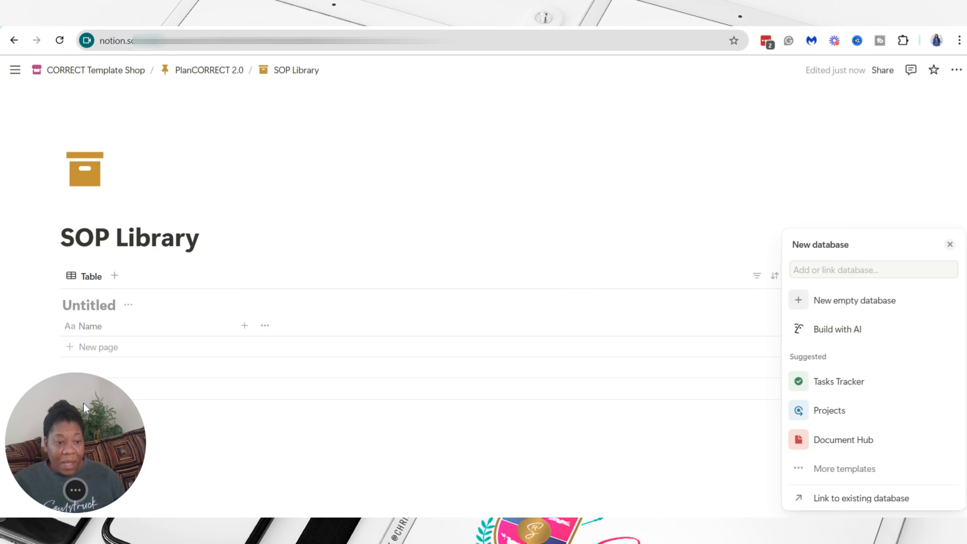
left_click_drag(84, 404, 504, 443)
left_click(849, 301)
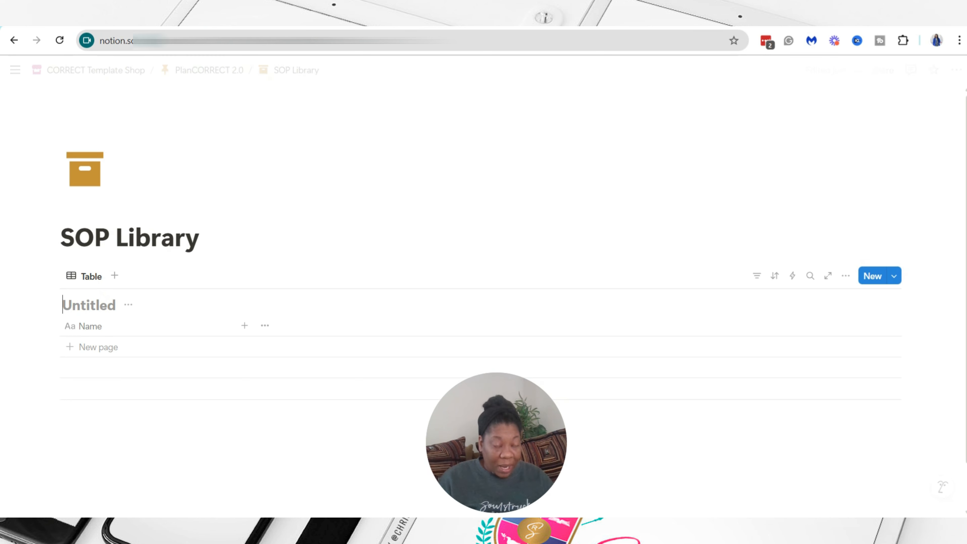
Step: Title the inline database SOP Library and hide its database title
type("SOP Li")
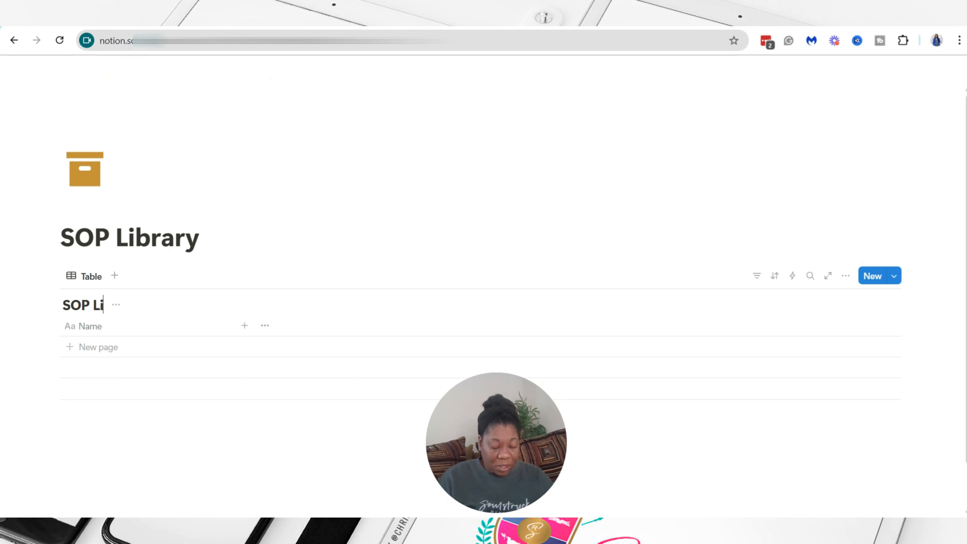
type("braruy")
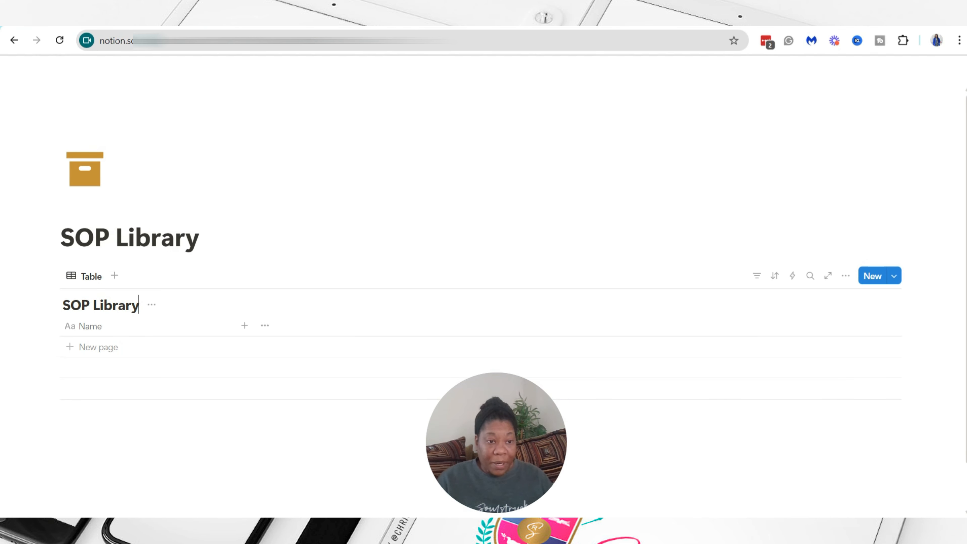
left_click(154, 307)
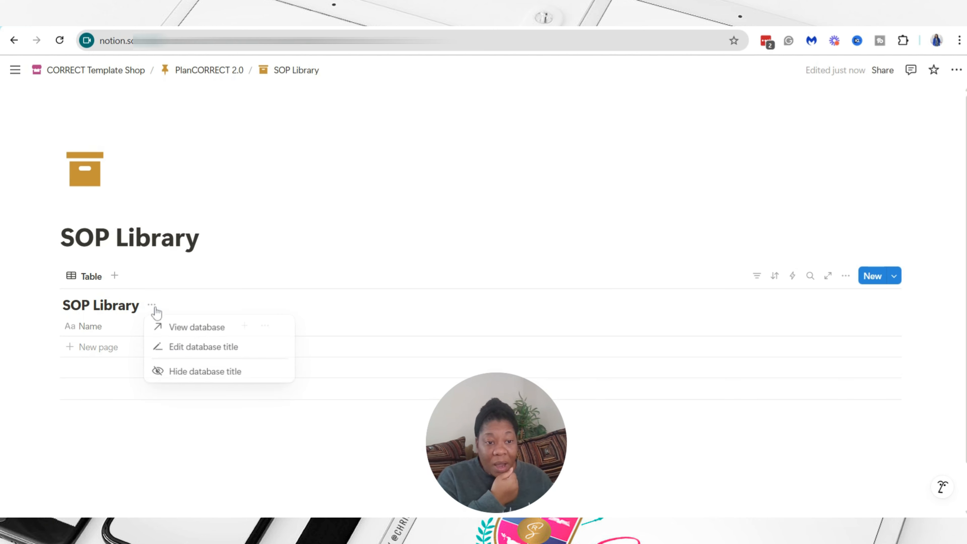
left_click(170, 371)
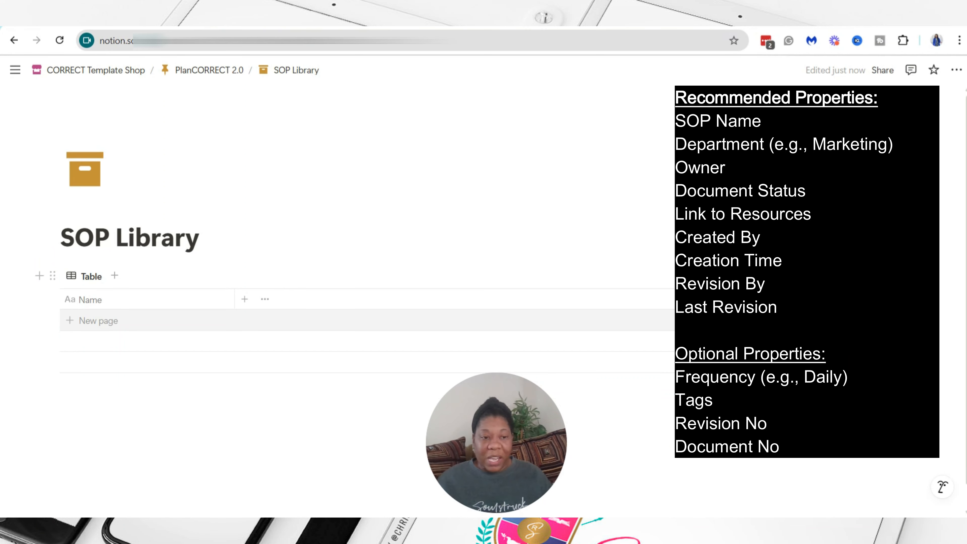
Step: Rename the database's Name property to SOP Title
left_click(111, 299)
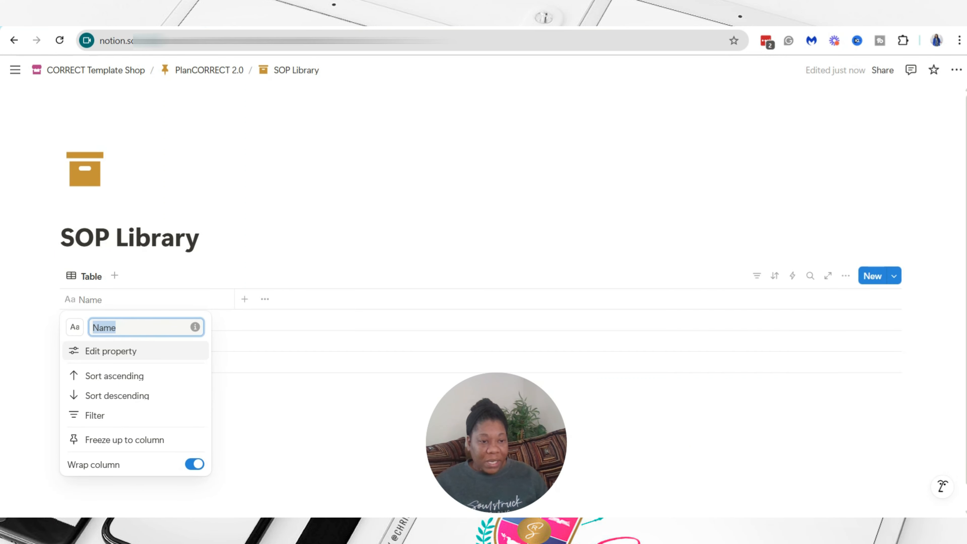
type("SOP")
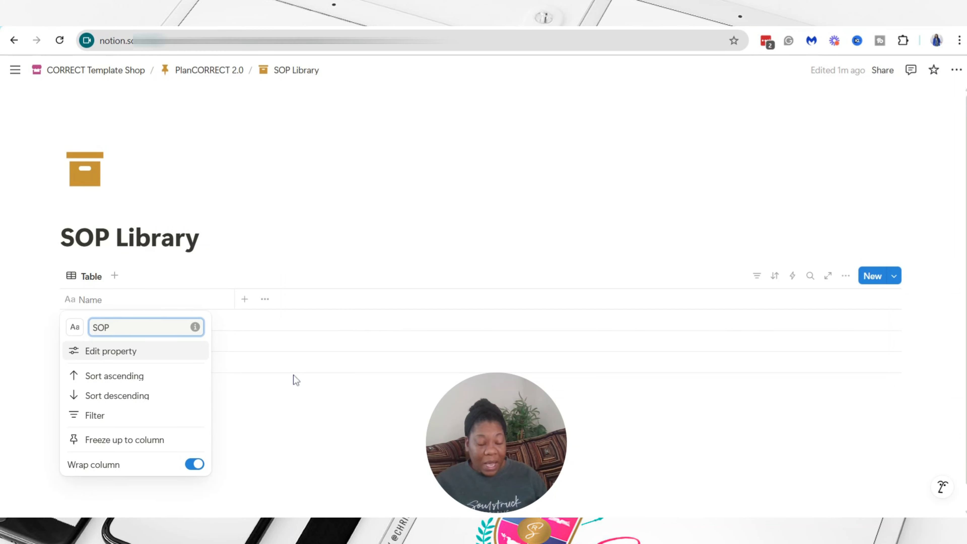
type(" Titl")
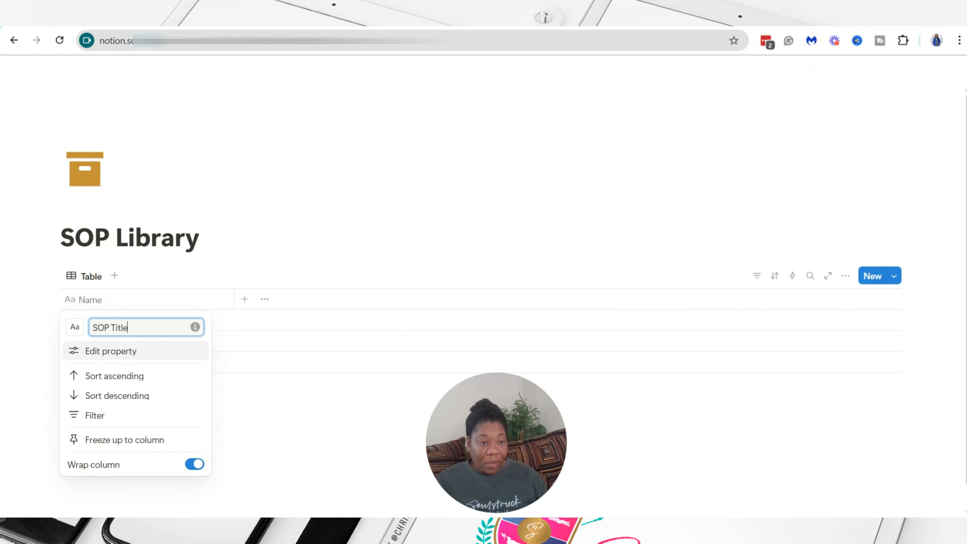
type("e")
key("Return")
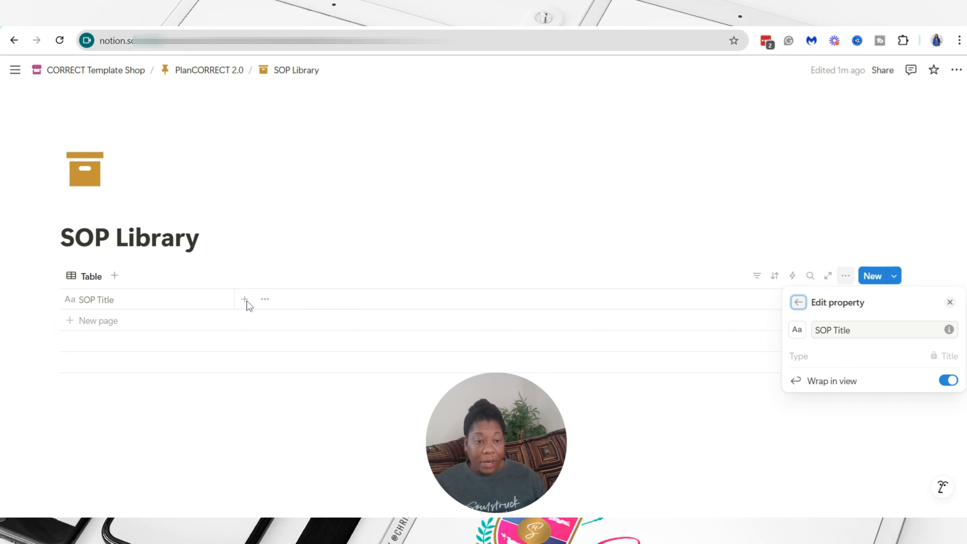
key("Escape")
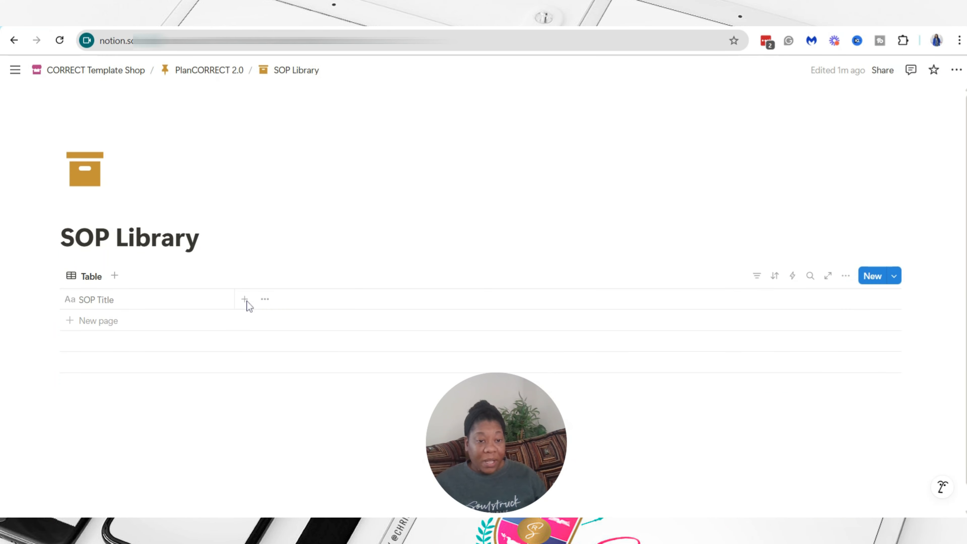
Step: Add a Department property to the SOP Library database and set its type to Select
left_click(244, 301)
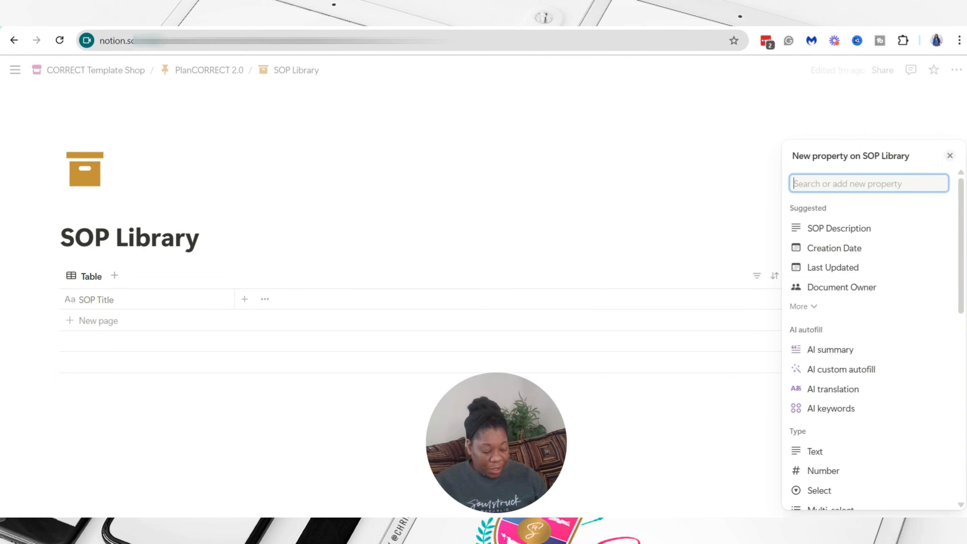
type("Department")
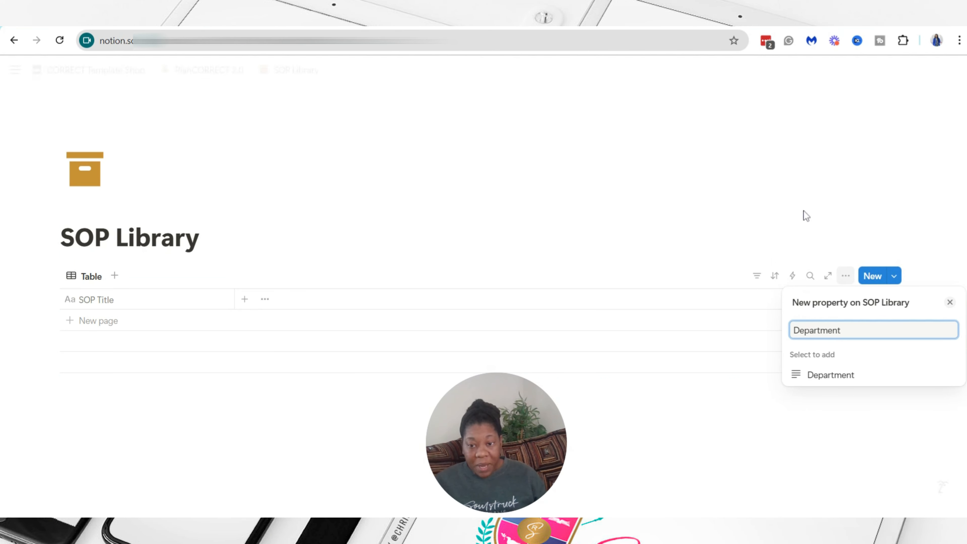
left_click(834, 376)
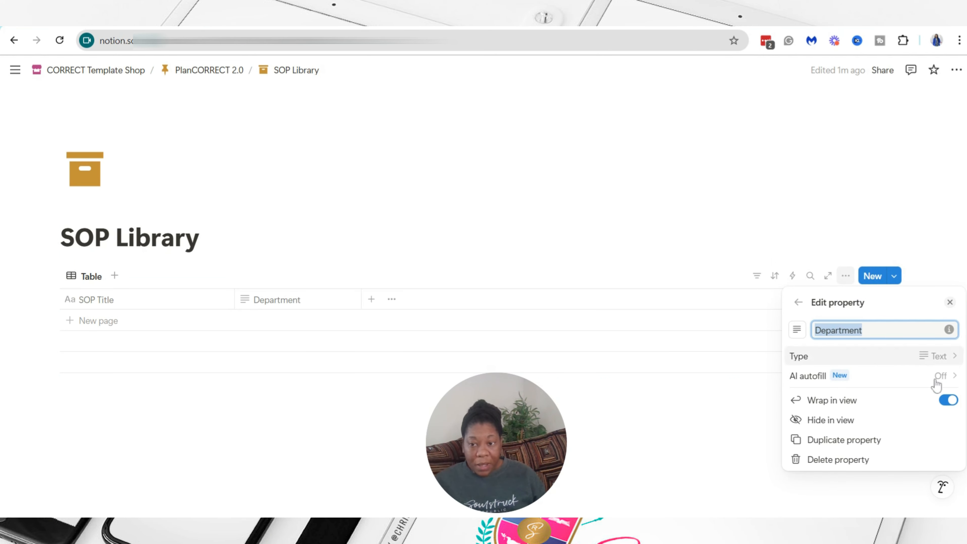
left_click(937, 362)
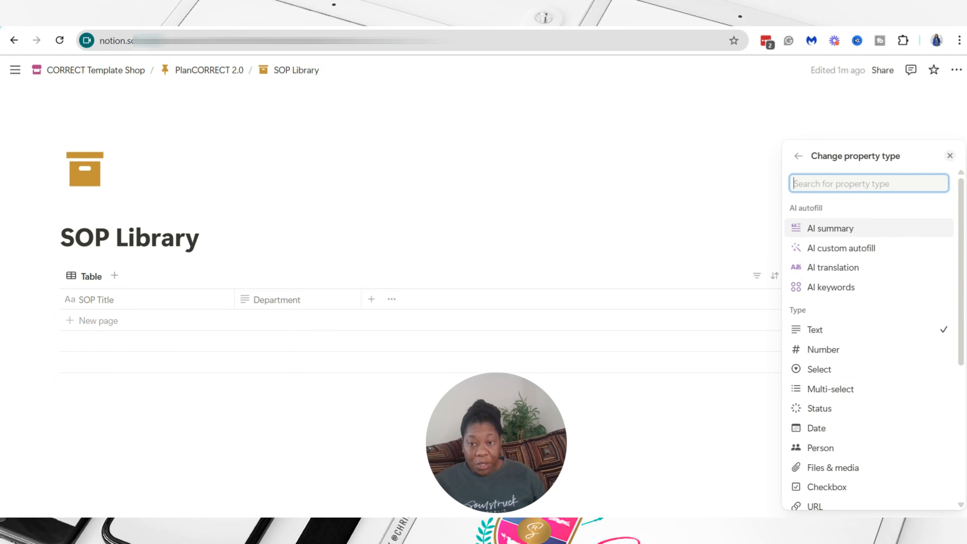
left_click(825, 370)
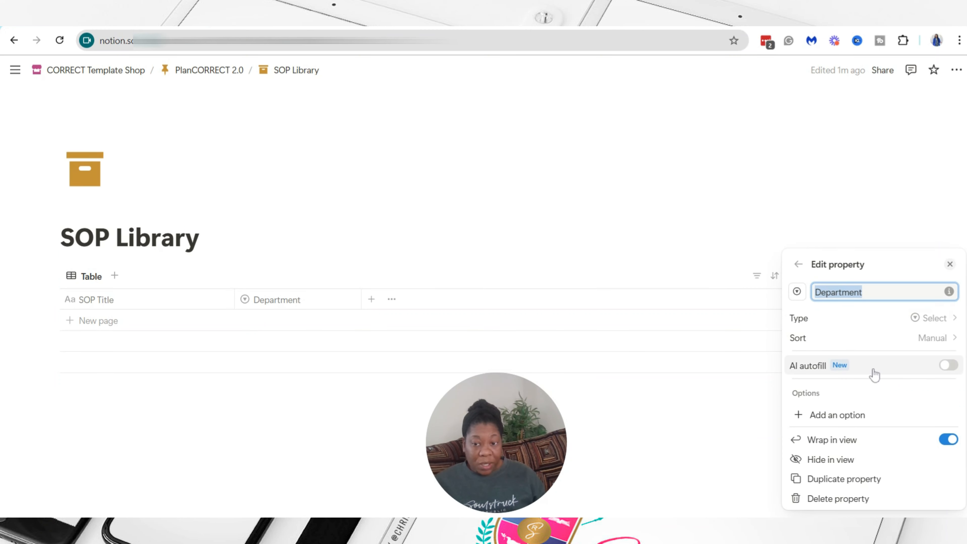
left_click(373, 297)
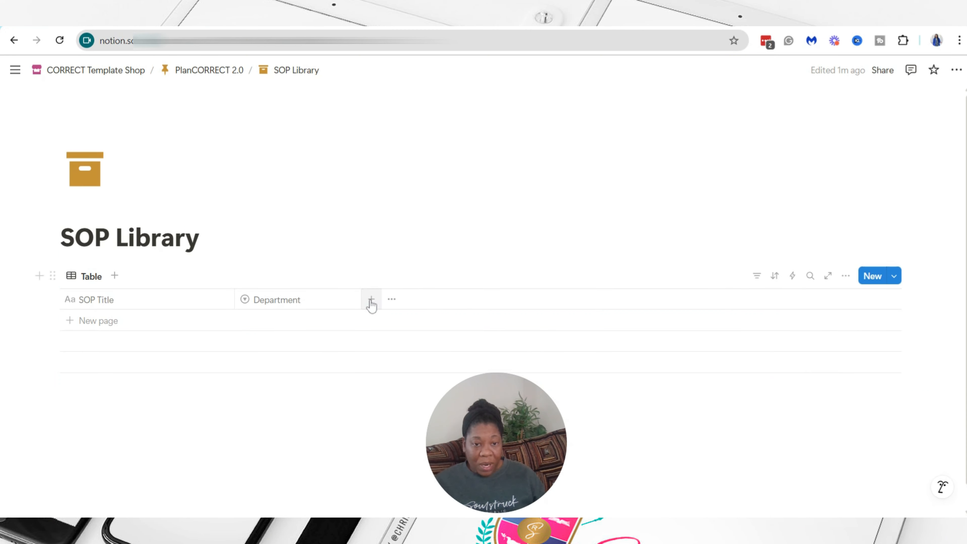
Step: Add the suggested Approval Status property to the SOP Library database after Department
left_click(371, 299)
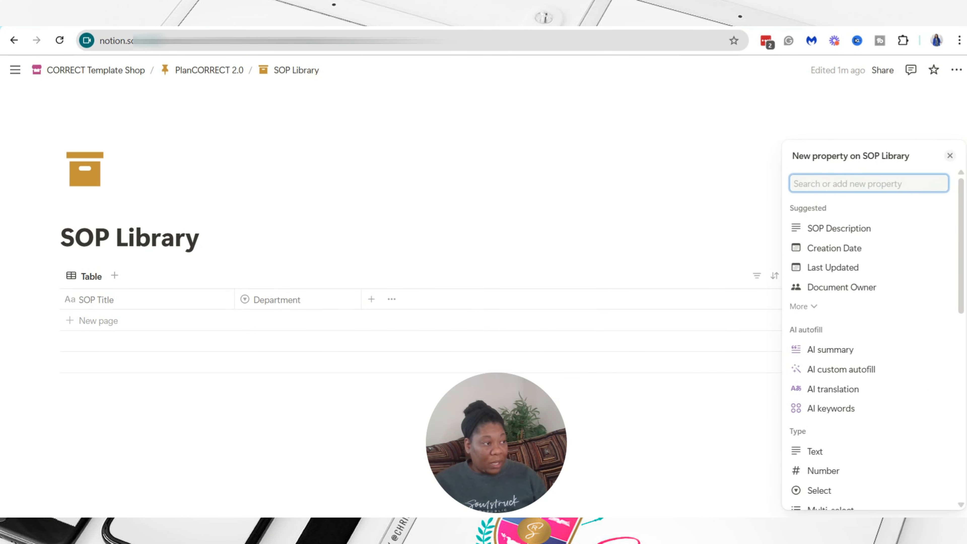
type("Status")
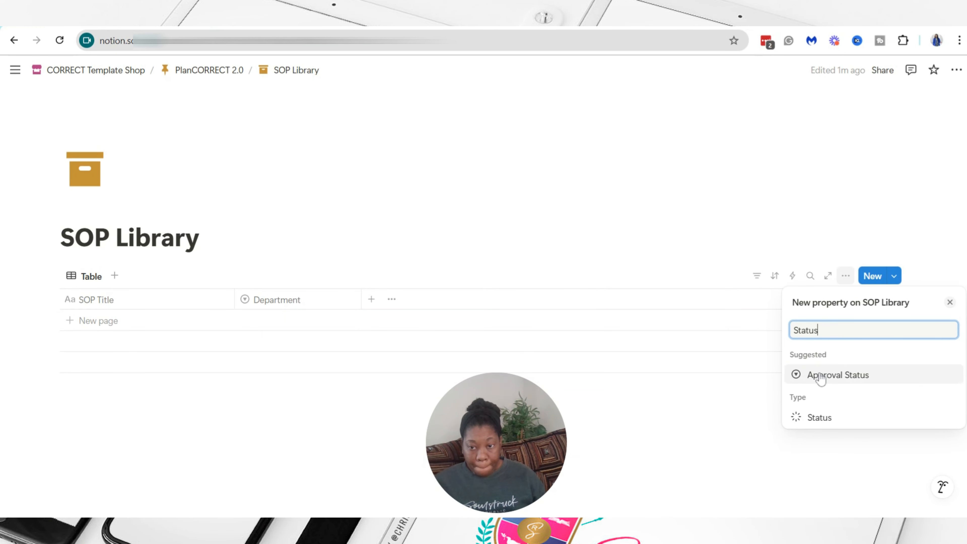
left_click(833, 377)
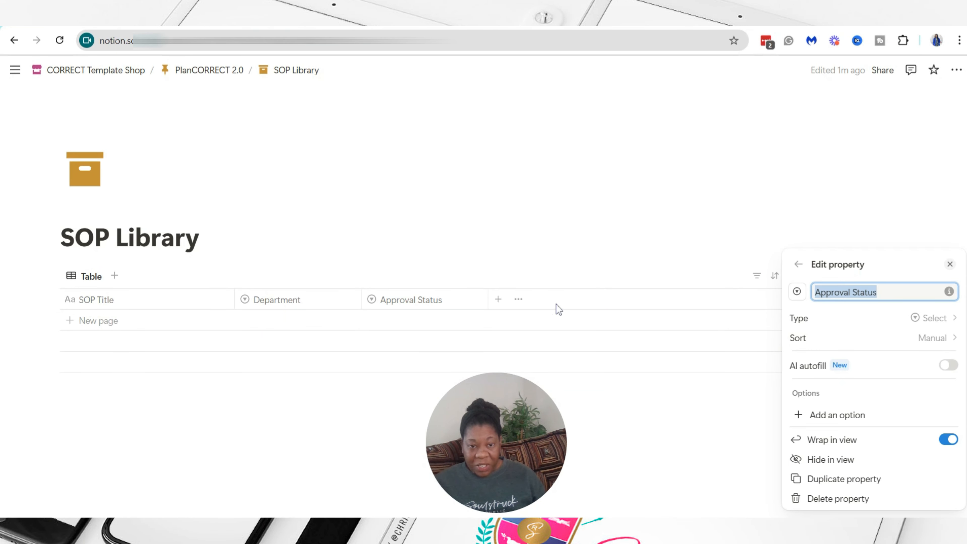
left_click(501, 302)
Step: Add a property named Responsible to the SOP Library database and set its type to Select
left_click(498, 301)
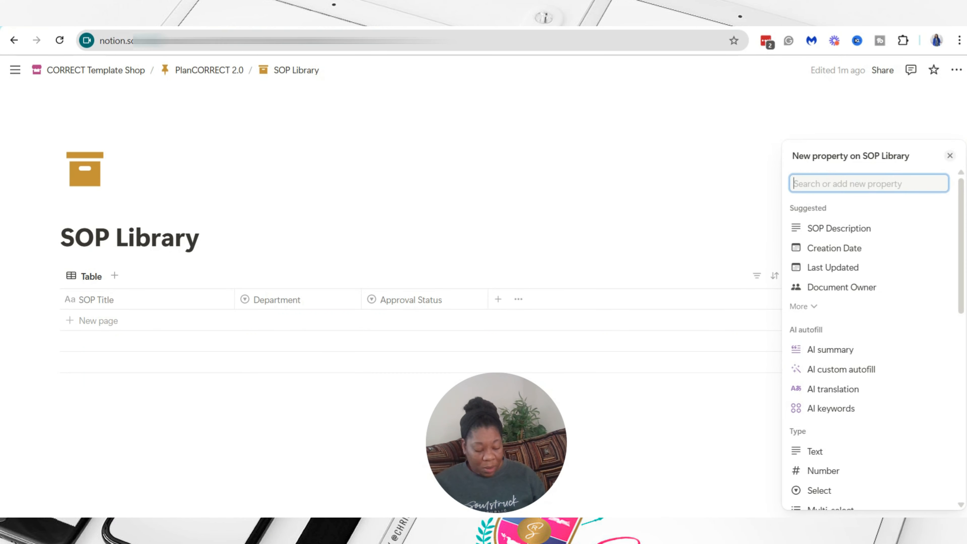
type("responsible")
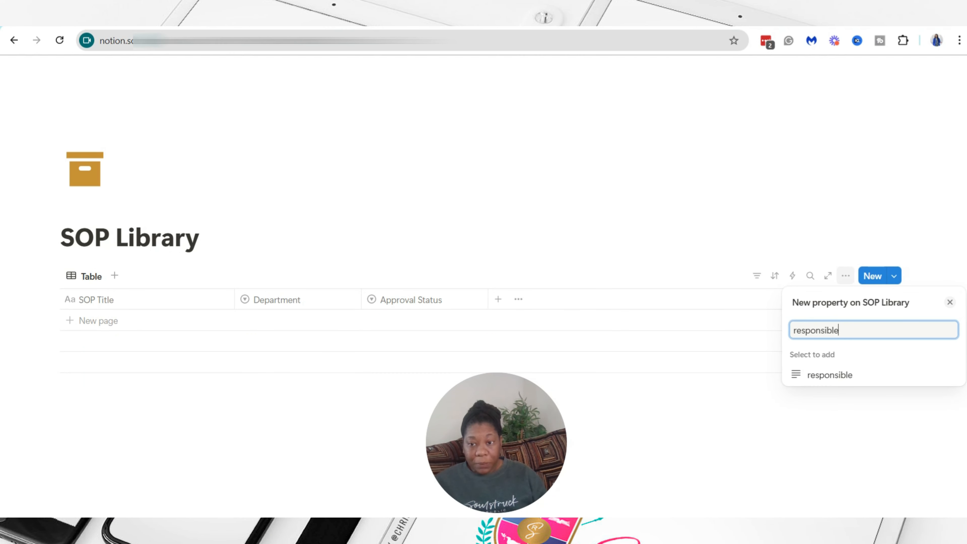
key("BackSpace")
key("BackSpace")
key("BackSpace")
key("BackSpace")
key("BackSpace")
key("BackSpace")
key("BackSpace")
key("BackSpace")
key("BackSpace")
key("BackSpace")
key("BackSpace")
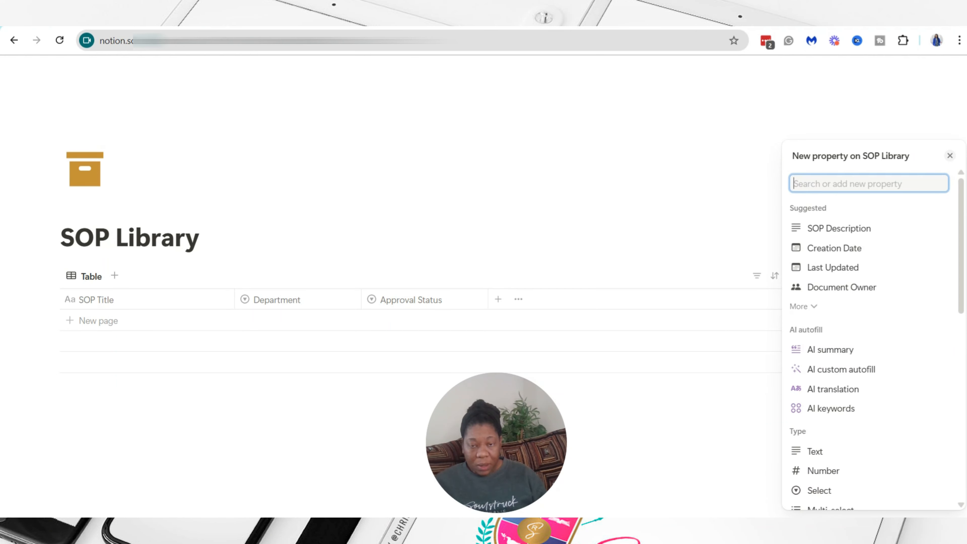
type("Responsible")
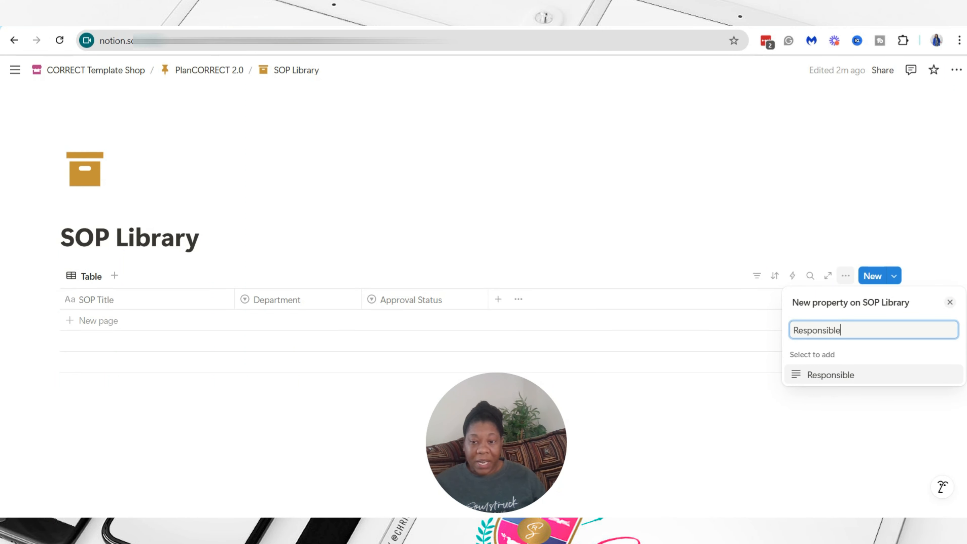
left_click(843, 380)
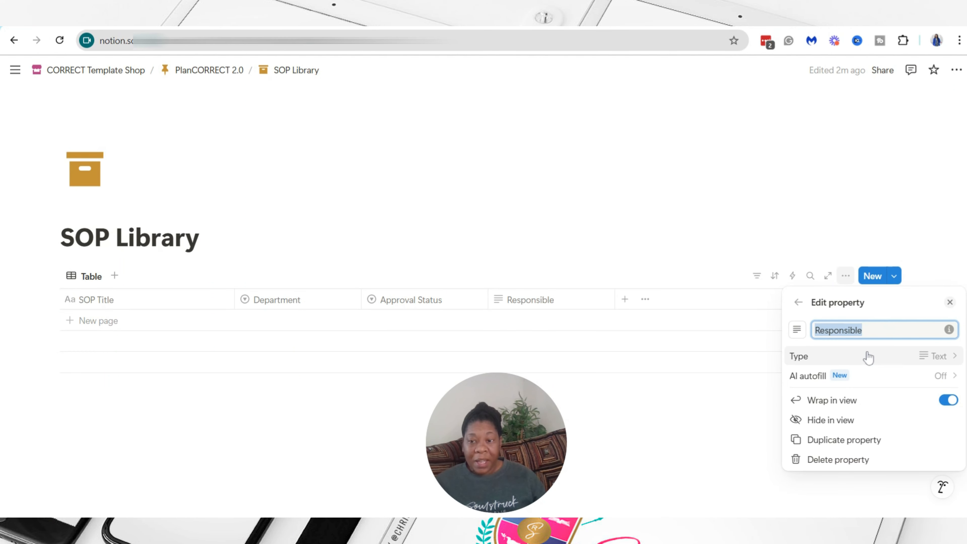
left_click(934, 359)
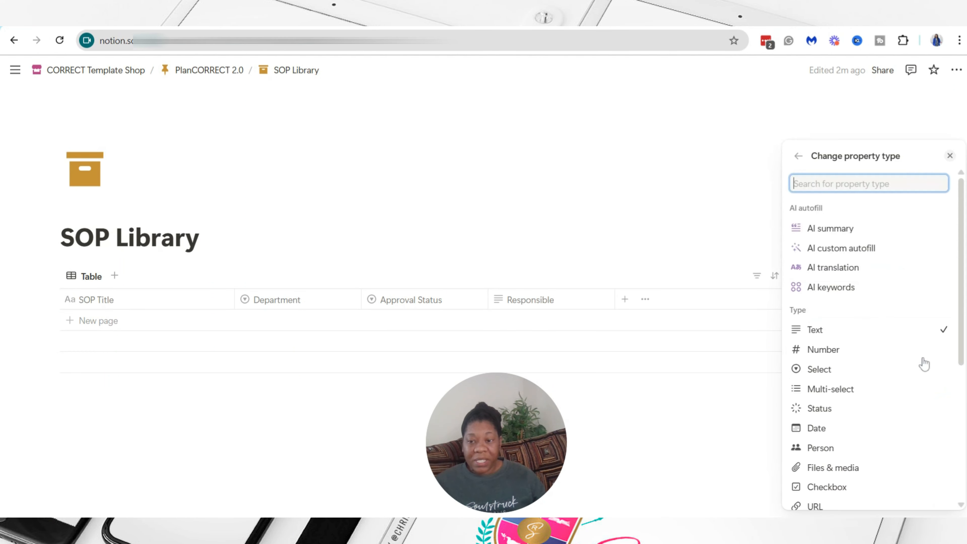
left_click(829, 371)
left_click(716, 381)
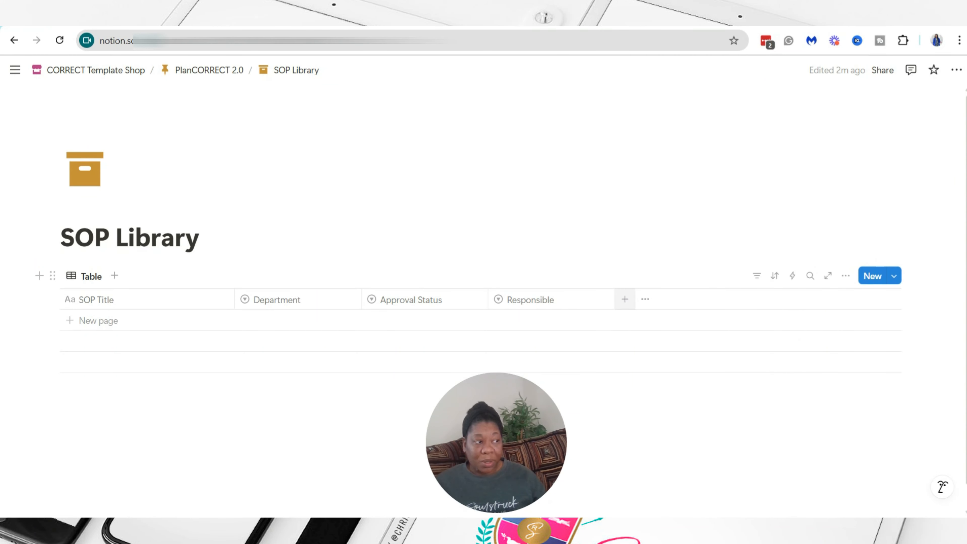
Step: Add a Status property of the Status type to the database after Responsible
left_click(625, 300)
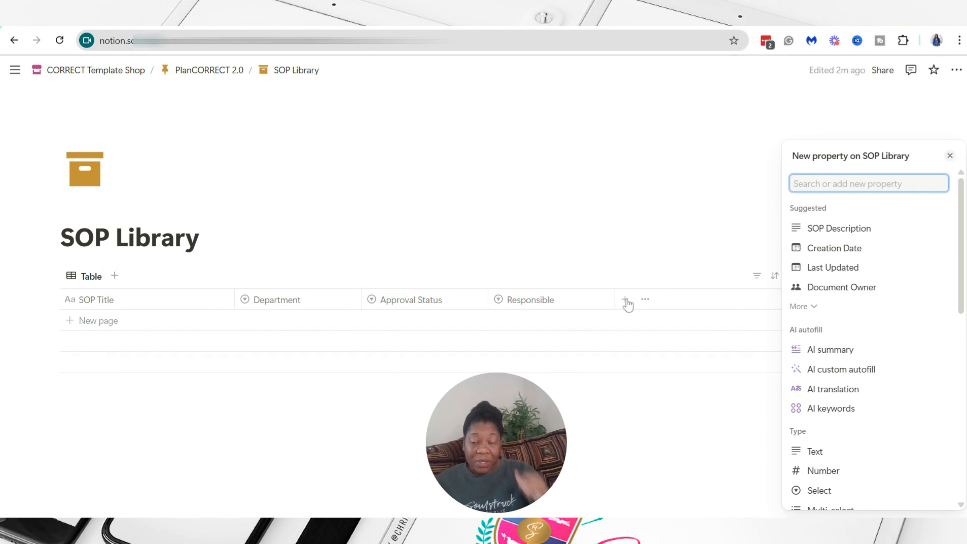
type("Status")
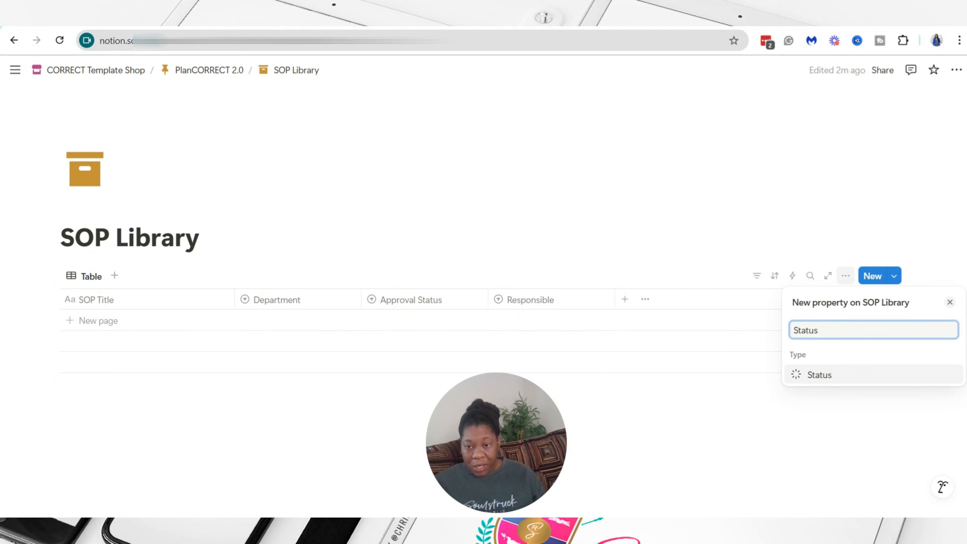
left_click(820, 376)
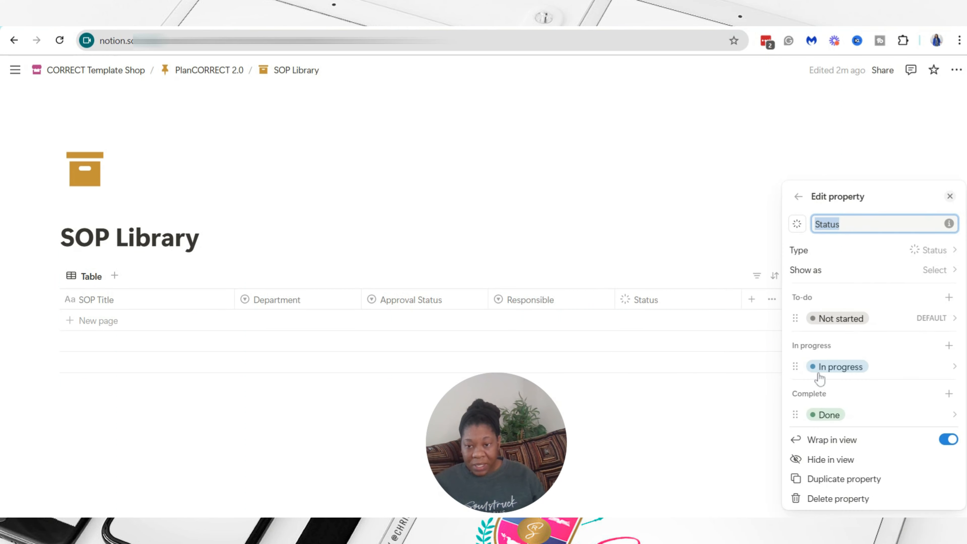
left_click(938, 253)
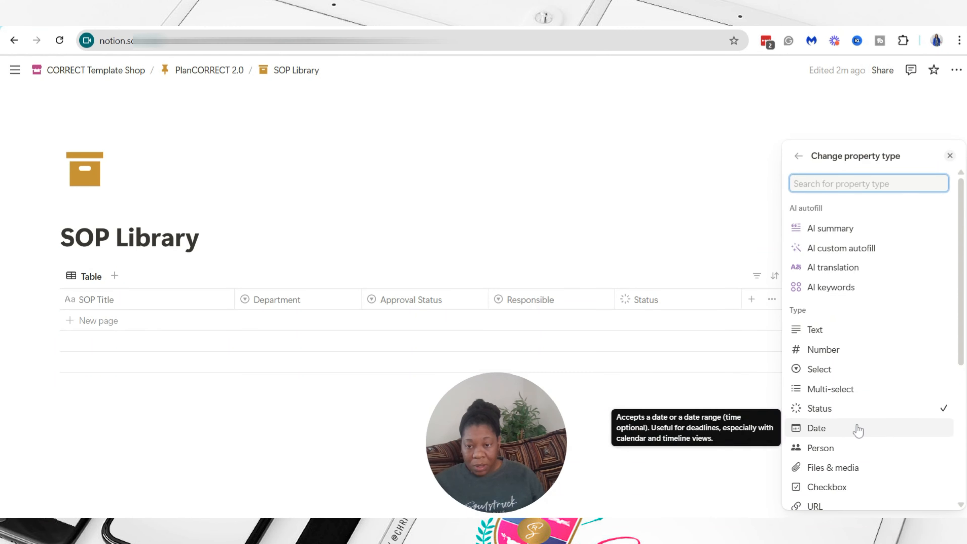
scroll(857, 423, "down", 3)
scroll(866, 400, "up", 3)
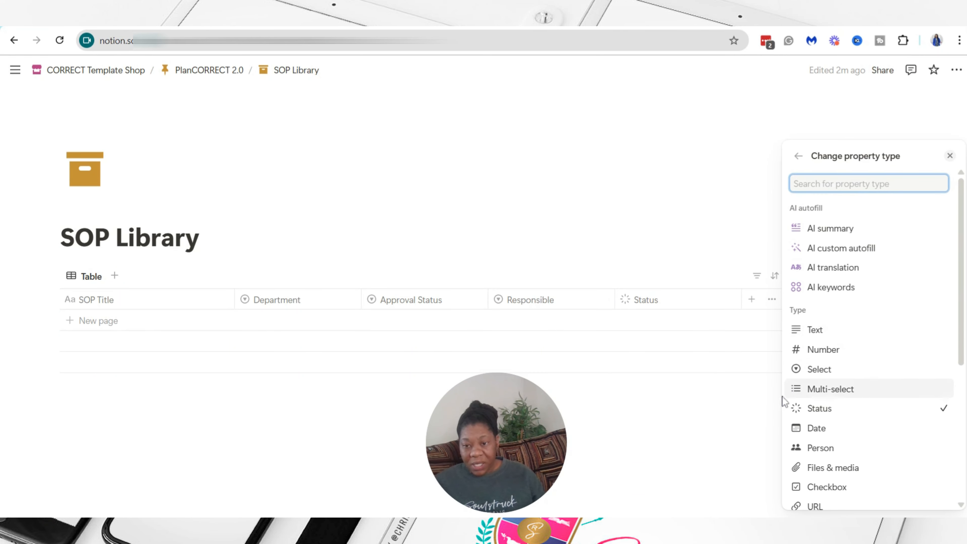
left_click(724, 414)
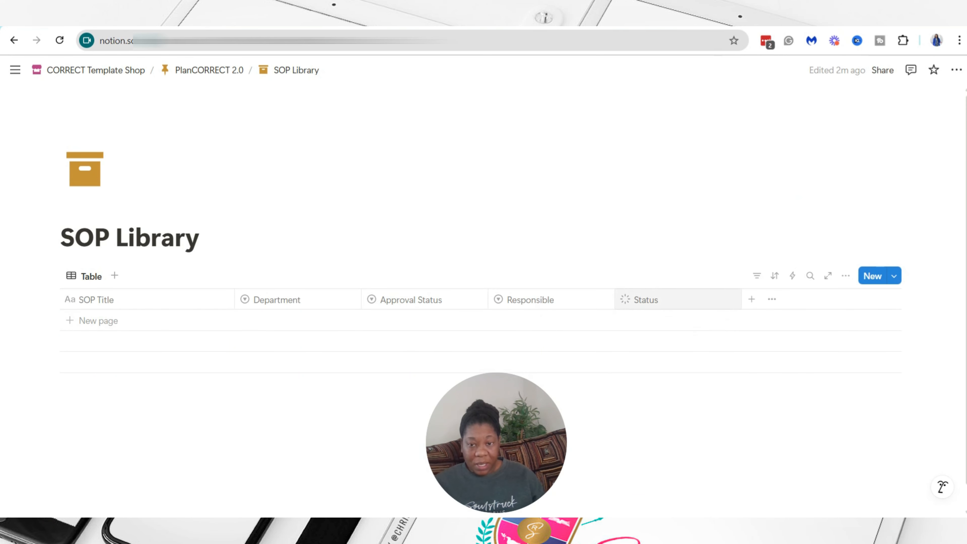
Step: Add the suggested Creation Date property to the database after Status
left_click(752, 300)
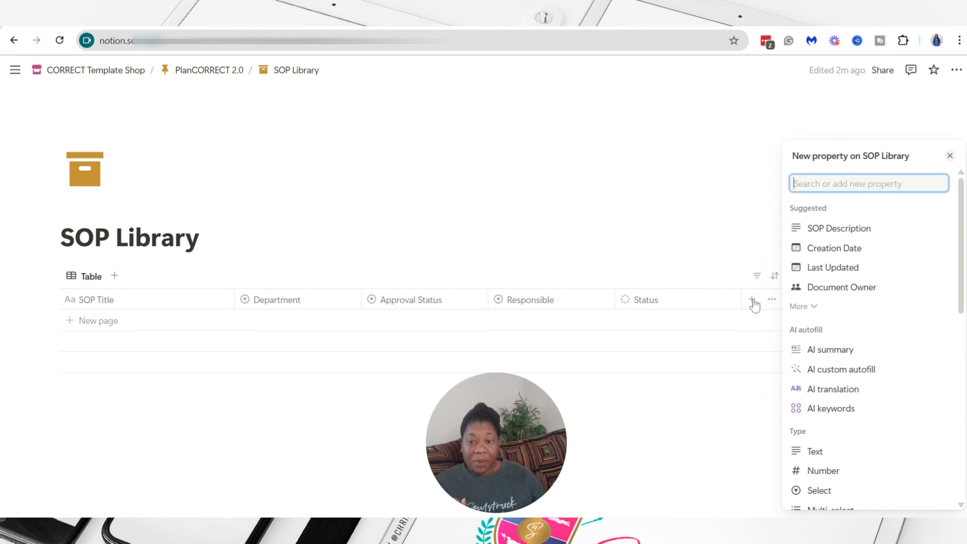
type("Creation")
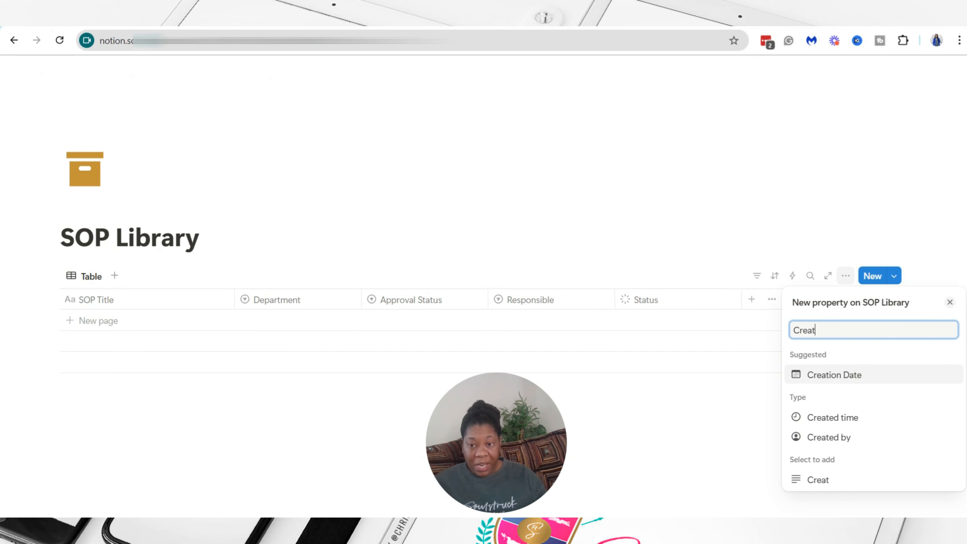
left_click(838, 376)
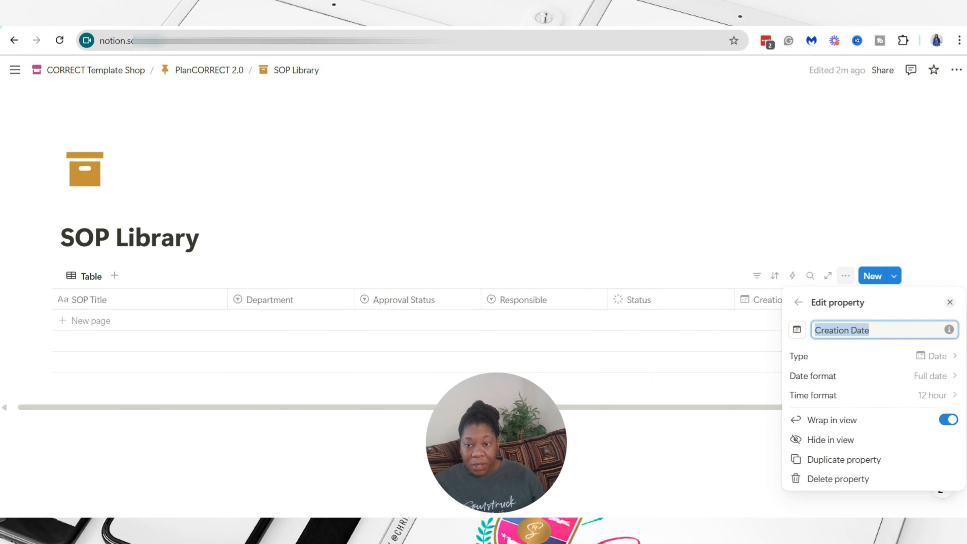
Step: Rename the Creation Date property to Created By
left_click(869, 330)
left_click_drag(869, 330, 849, 329)
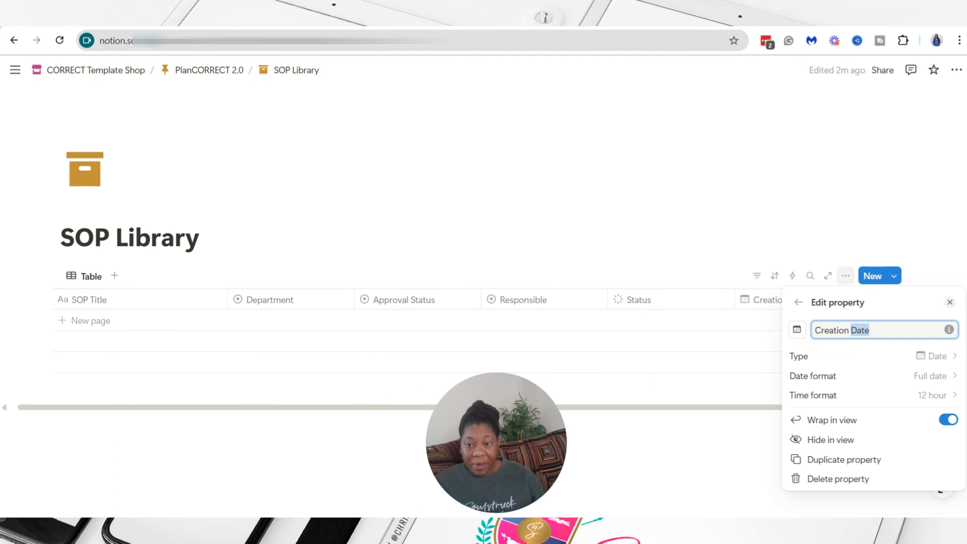
key("BackSpace")
key("BackSpace")
key("BackSpace")
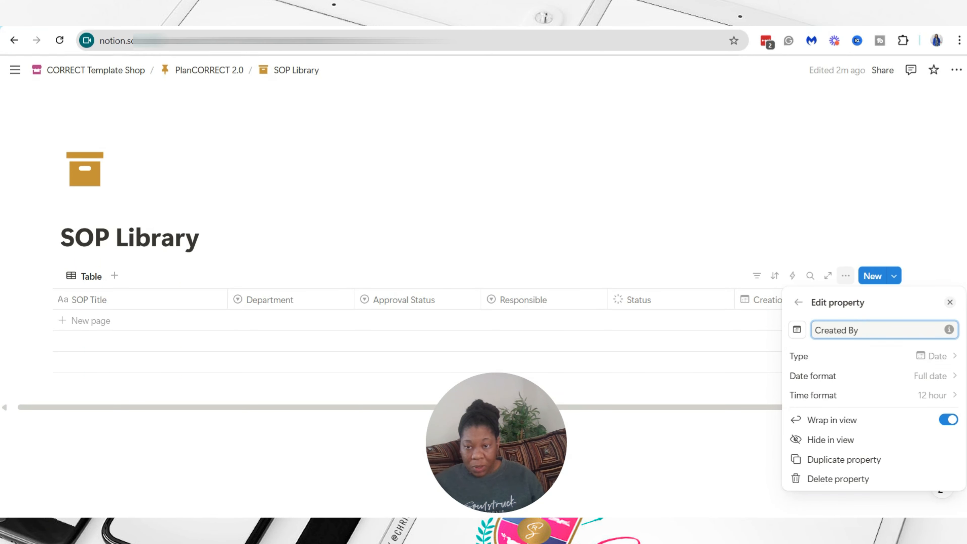
left_click_drag(859, 330, 820, 330)
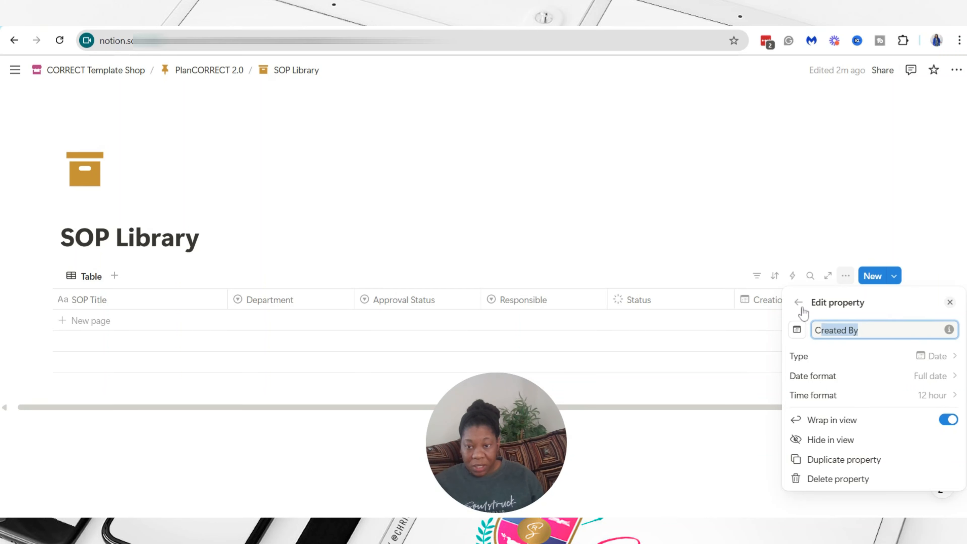
left_click(797, 304)
left_click(748, 412)
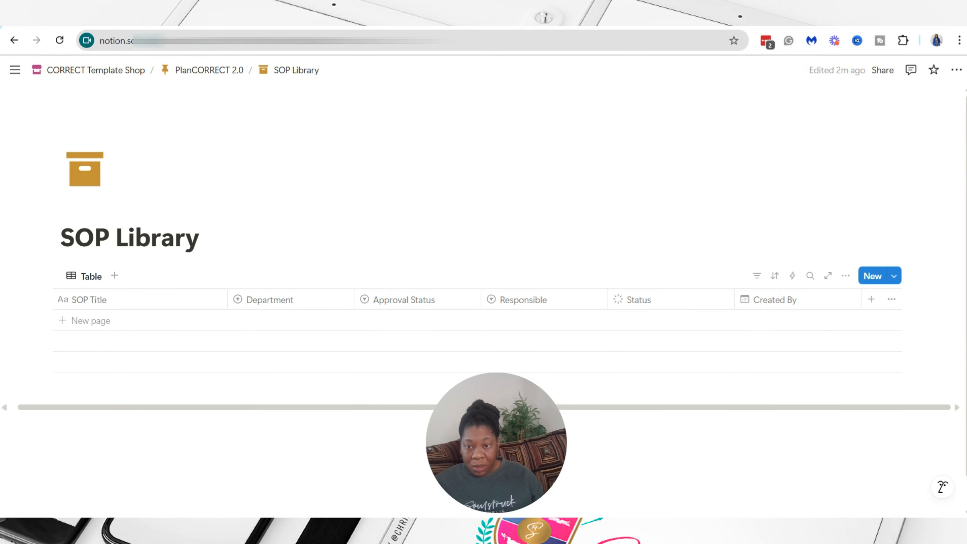
Step: Edit the Created By property and rename it to Creation Date
left_click(803, 304)
left_click(794, 104)
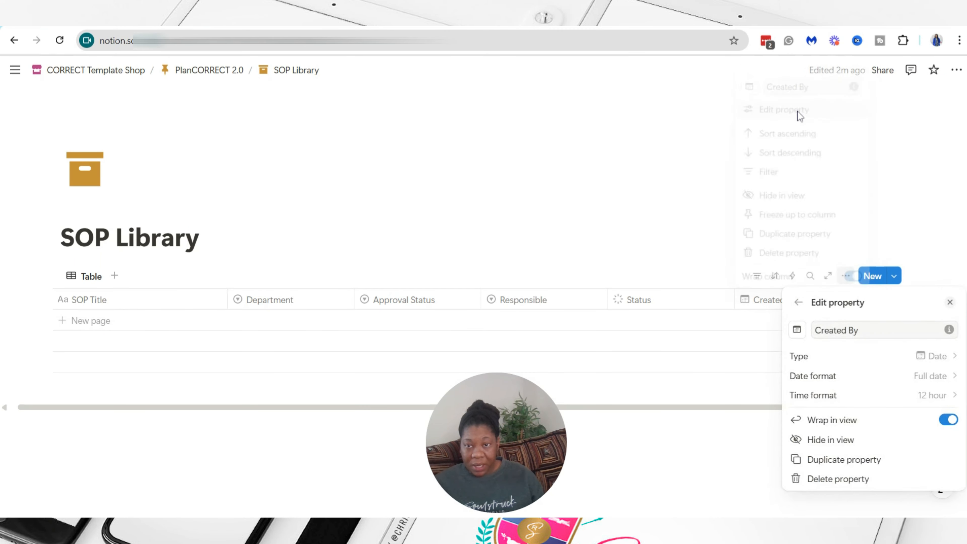
left_click(859, 329)
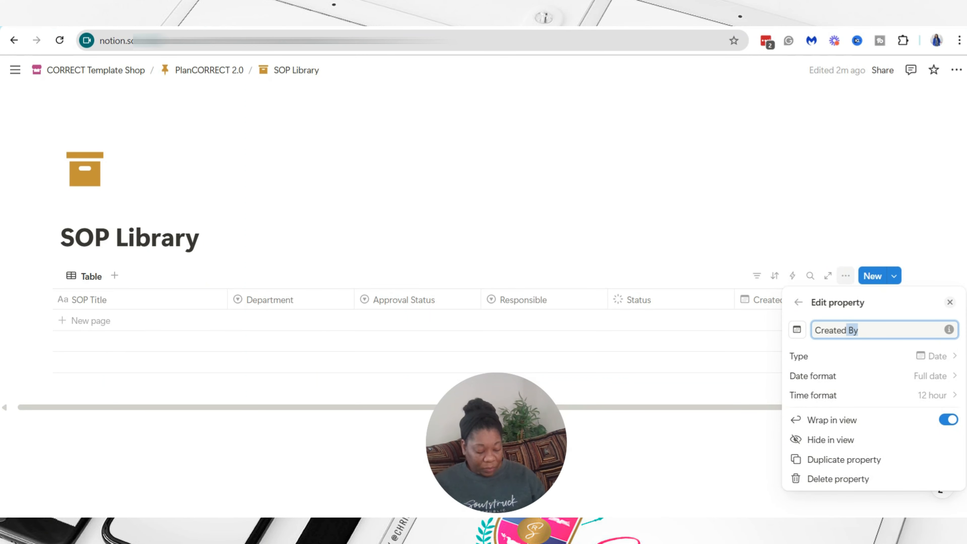
key("BackSpace")
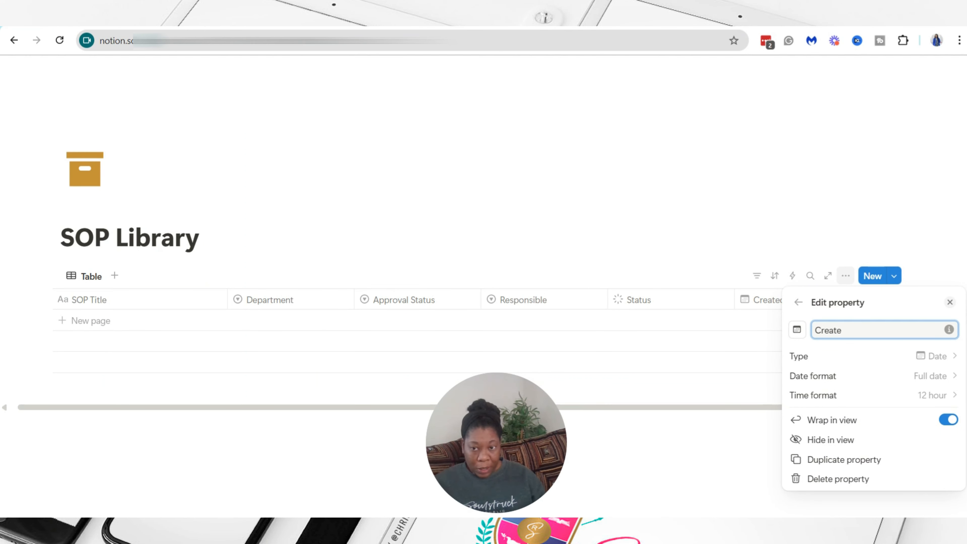
type("ion d")
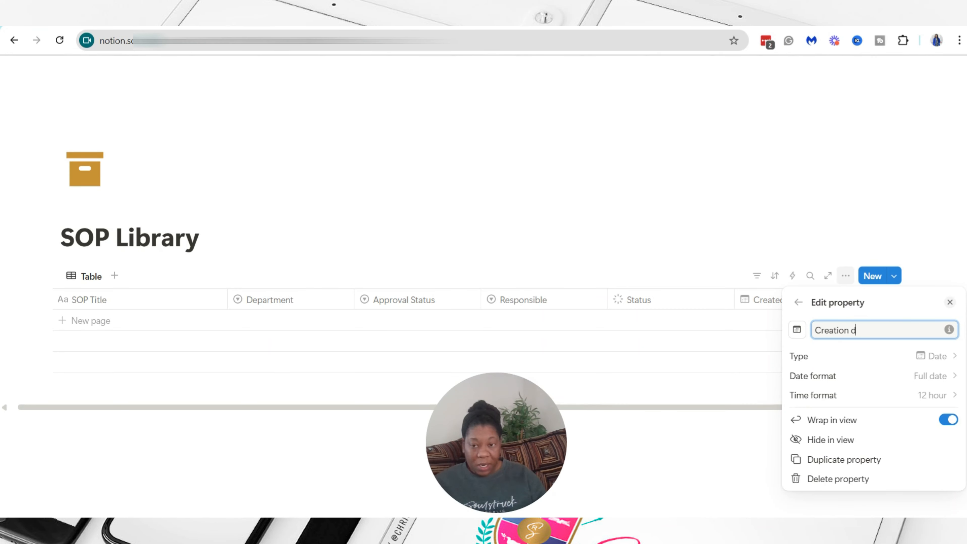
type("ate")
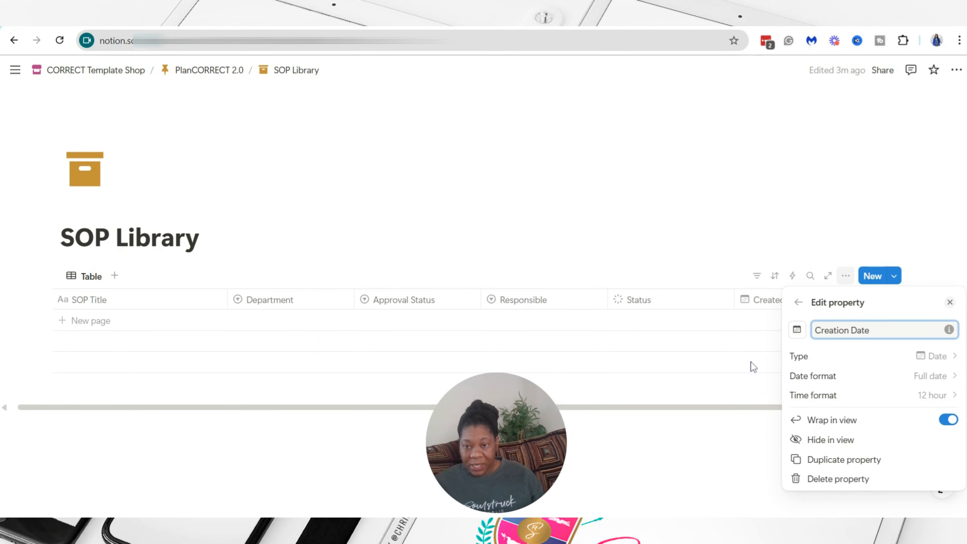
left_click(752, 370)
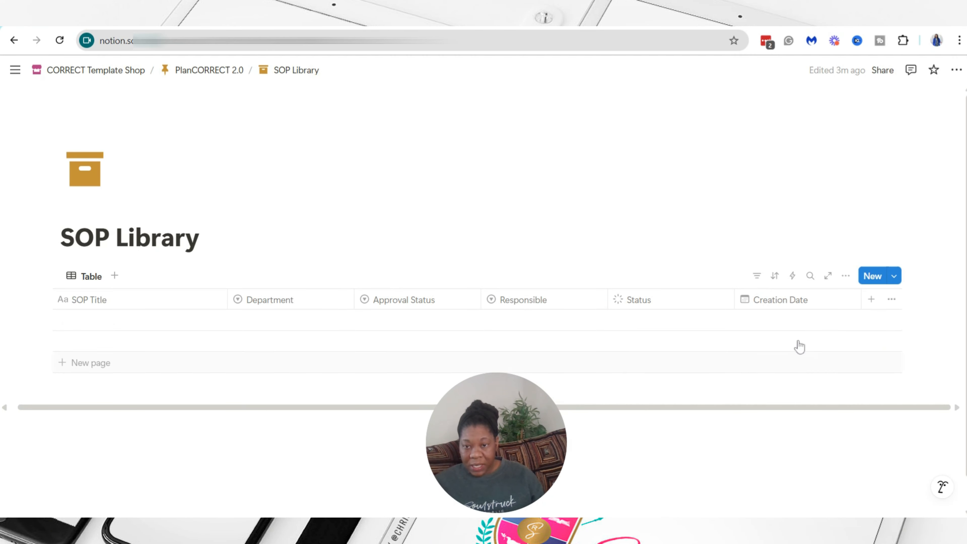
Step: Add a Created by property of the Created by type to the database after Creation Date
left_click(871, 301)
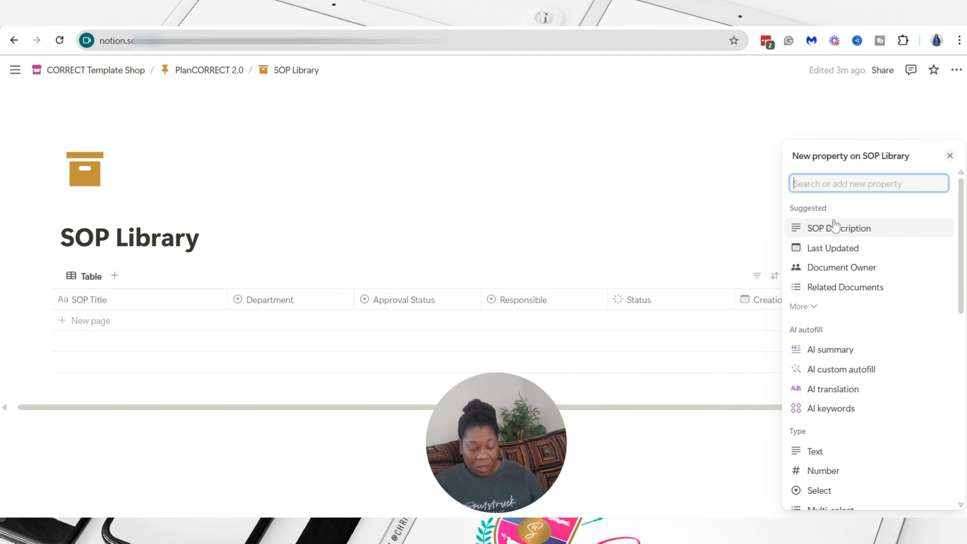
type("Created")
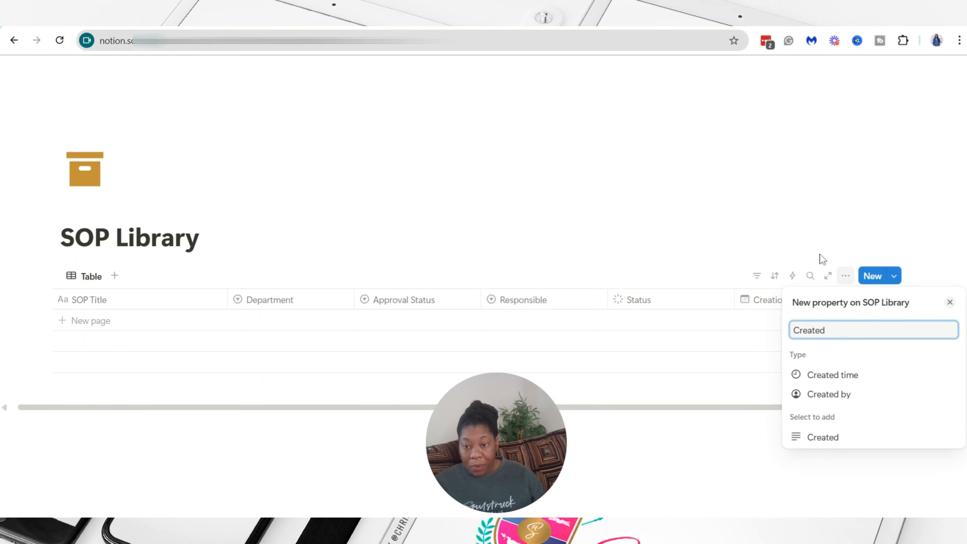
left_click(823, 395)
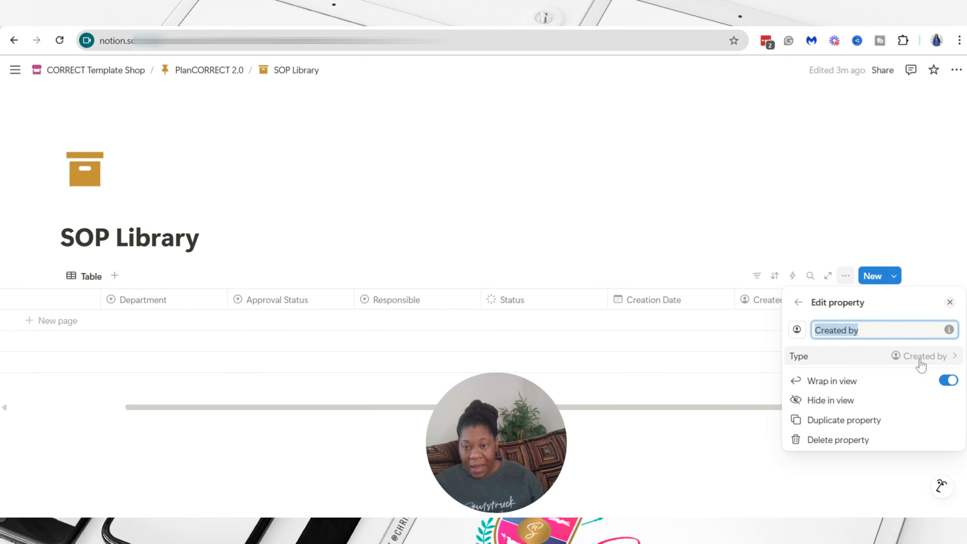
left_click(738, 403)
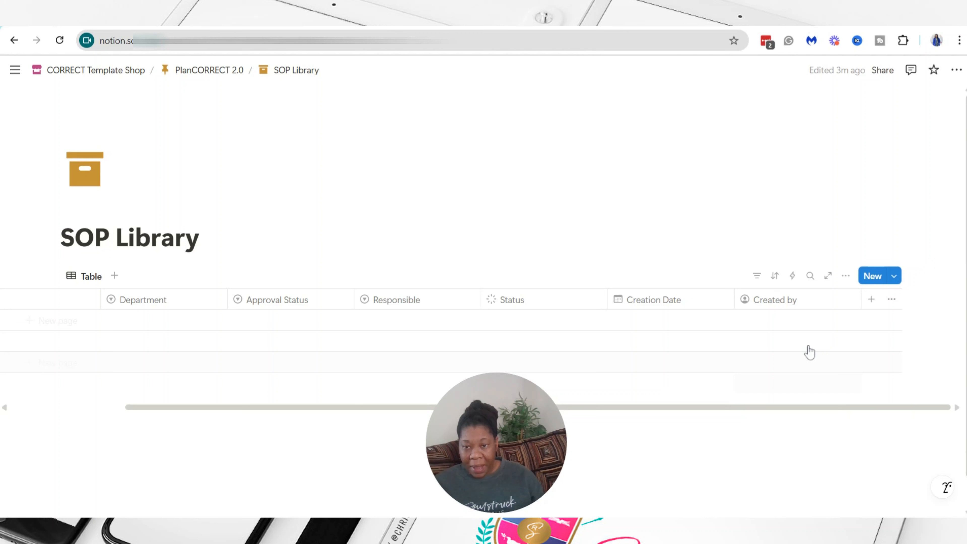
Step: Add a Last edited by property of the Last edited by type after Created by
left_click(871, 299)
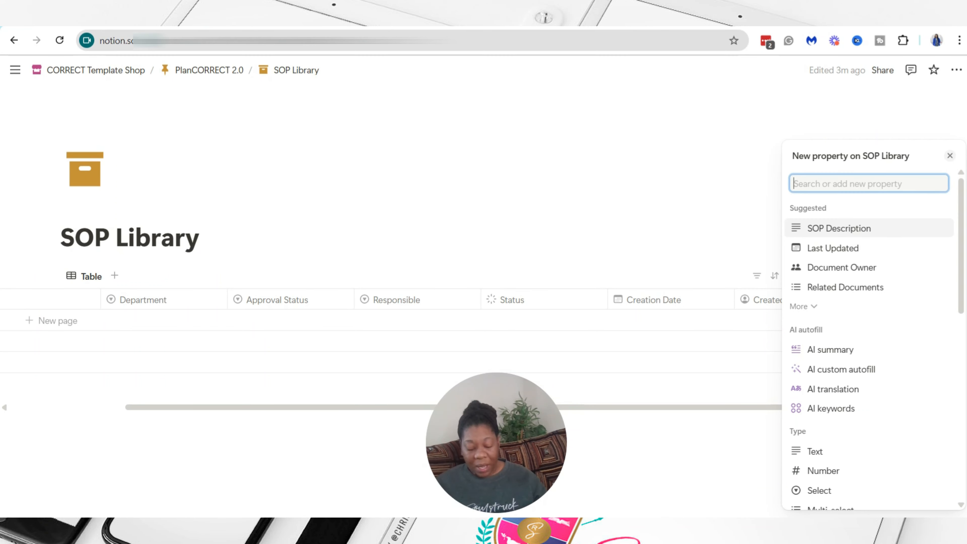
type("Last")
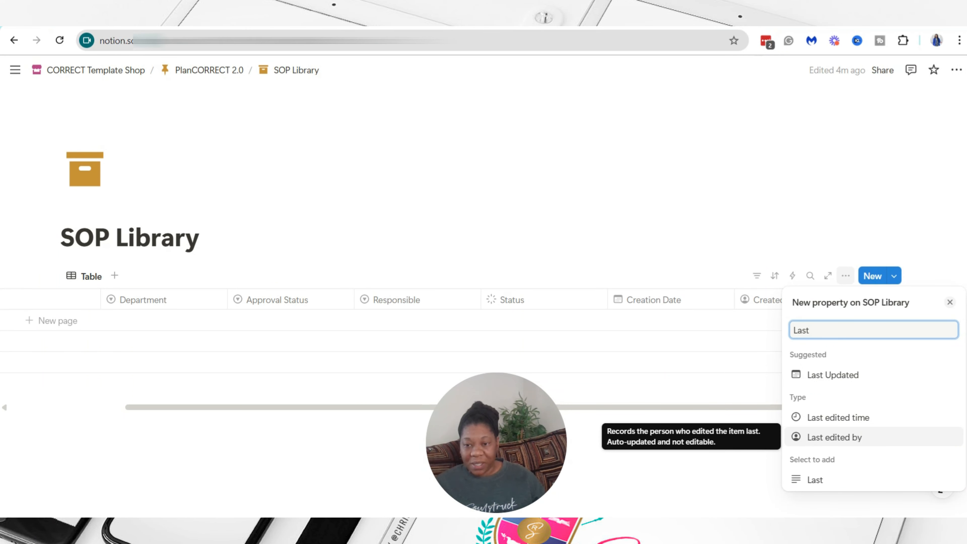
left_click(837, 441)
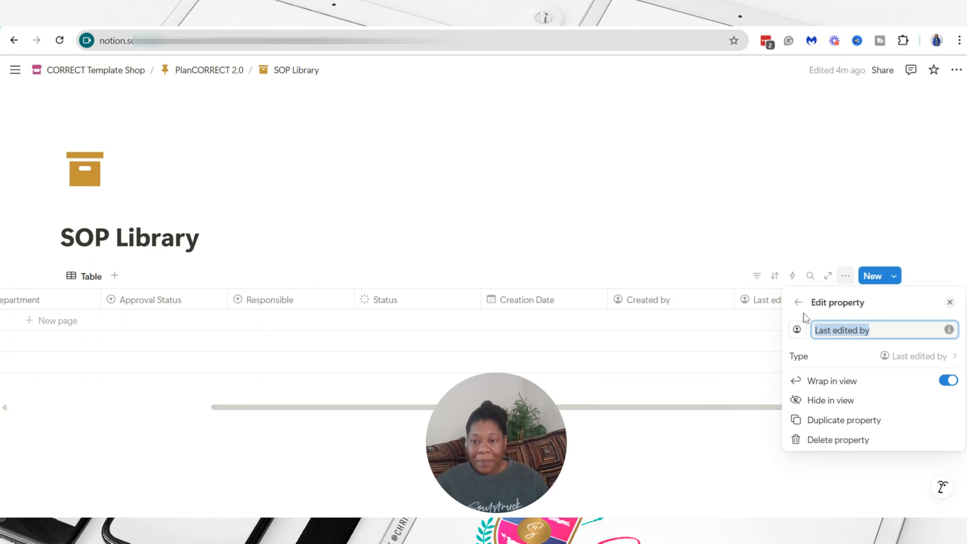
left_click(950, 303)
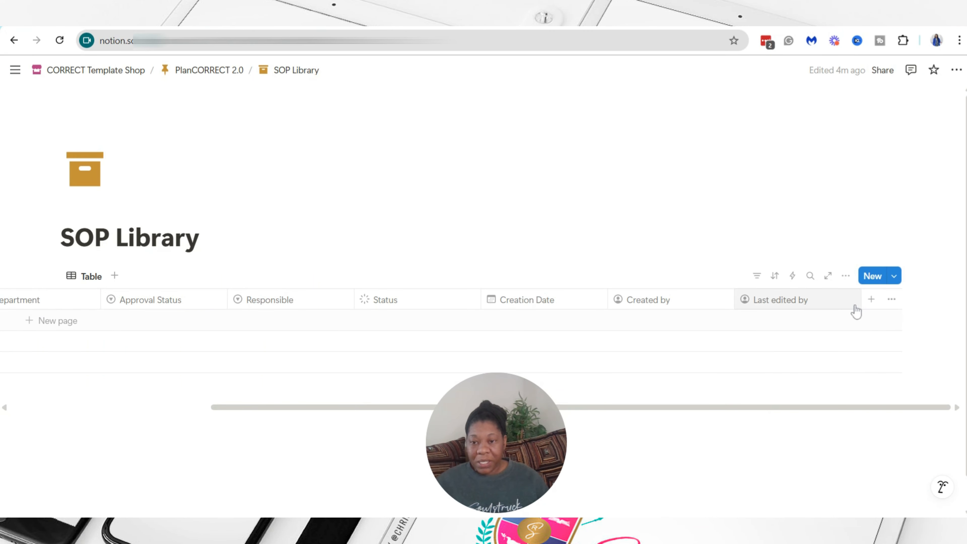
Step: Add a Last edited time property of the Last edited time type after Last edited by
left_click(870, 302)
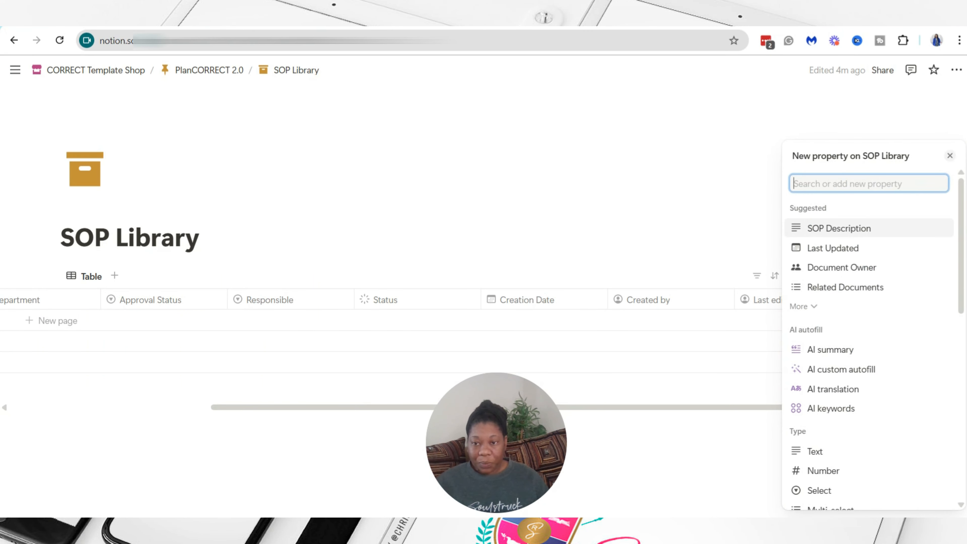
type("Last")
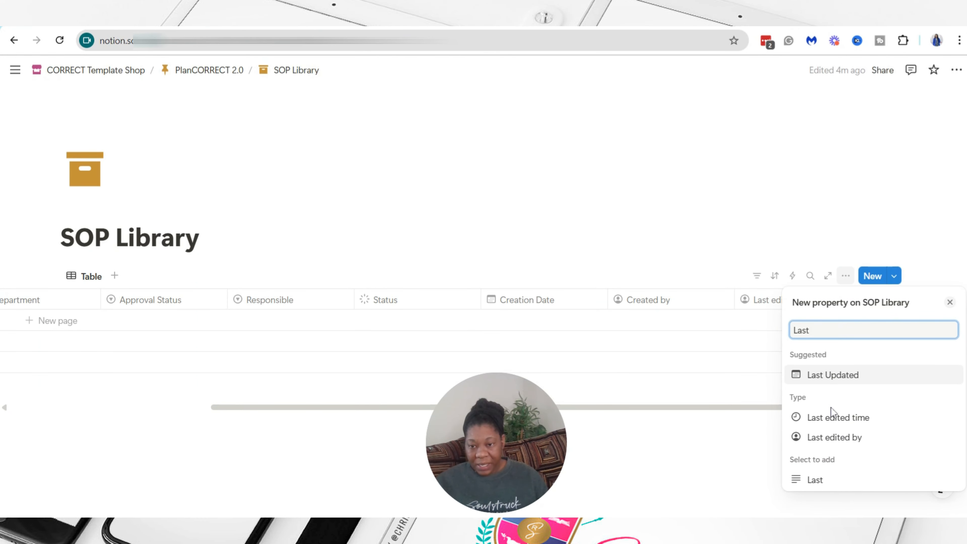
left_click(836, 418)
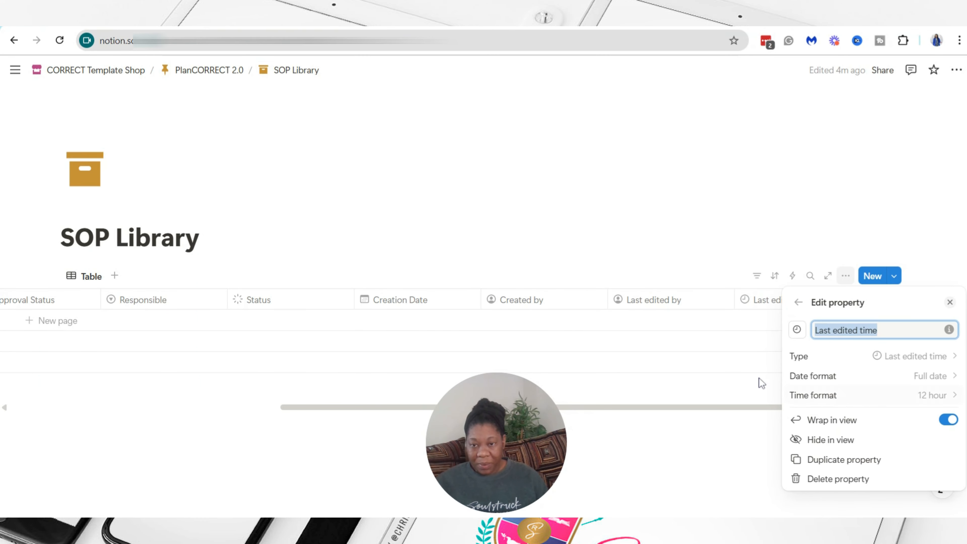
left_click(720, 217)
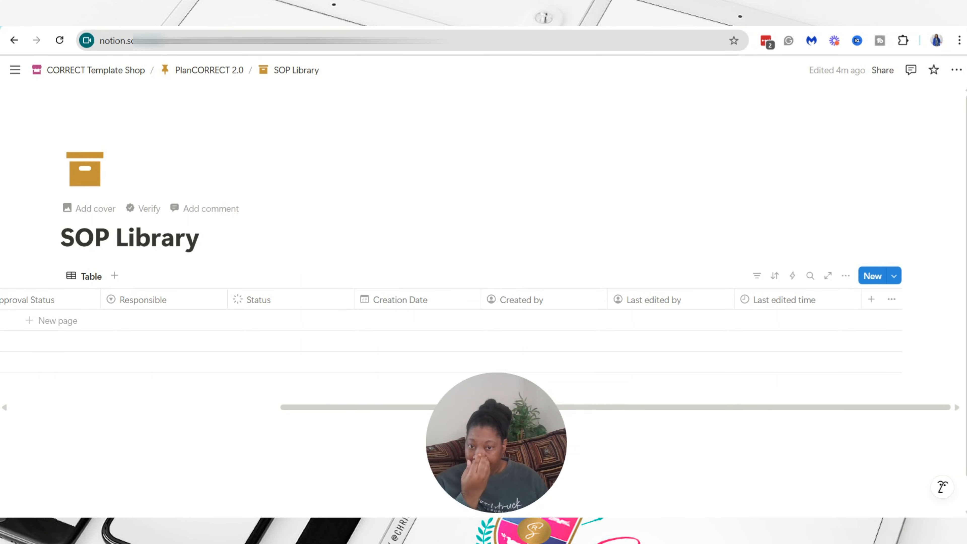
Step: Rename the Last edited by property to Last Revised By
left_click(667, 308)
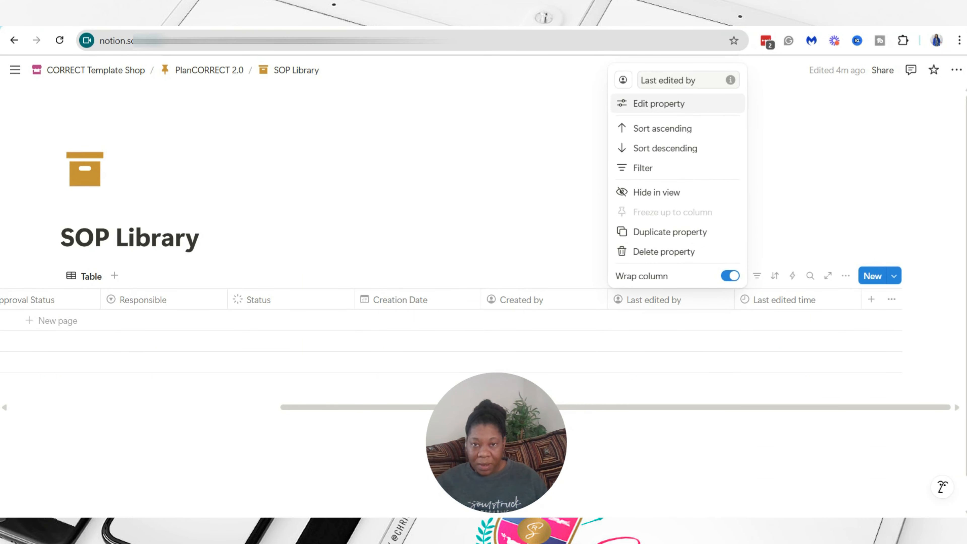
left_click(670, 80)
left_click_drag(658, 80, 690, 80)
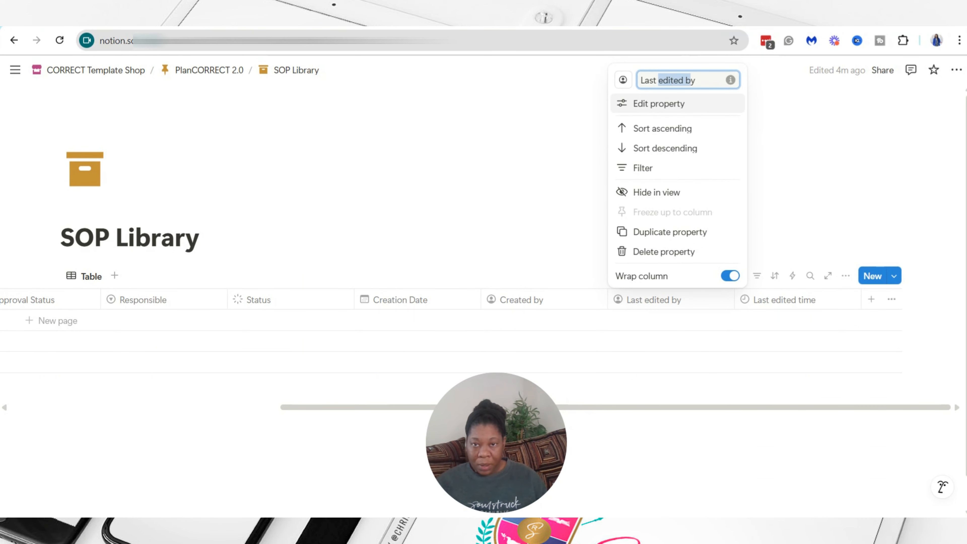
type("Revis")
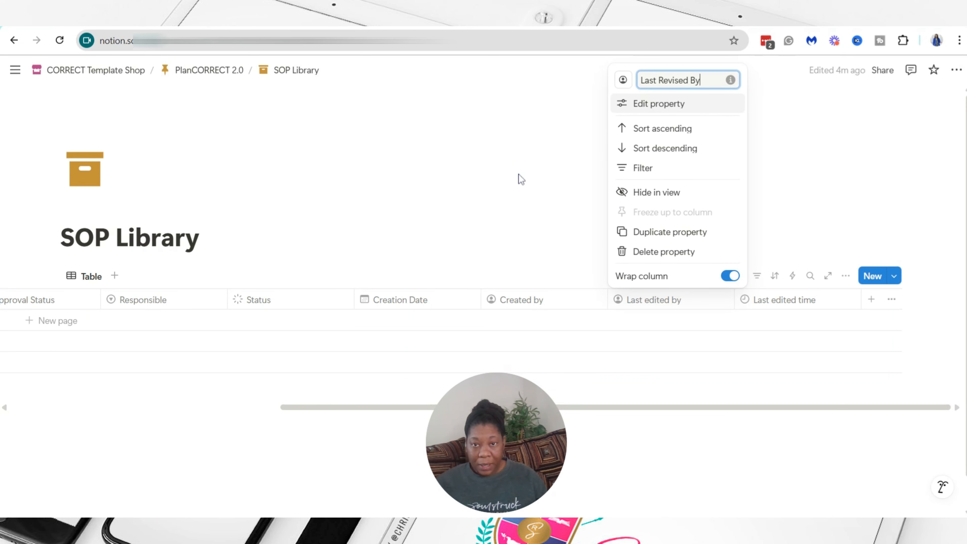
left_click(553, 199)
Step: Rename the Last edited time property to Last Revision
left_click(801, 305)
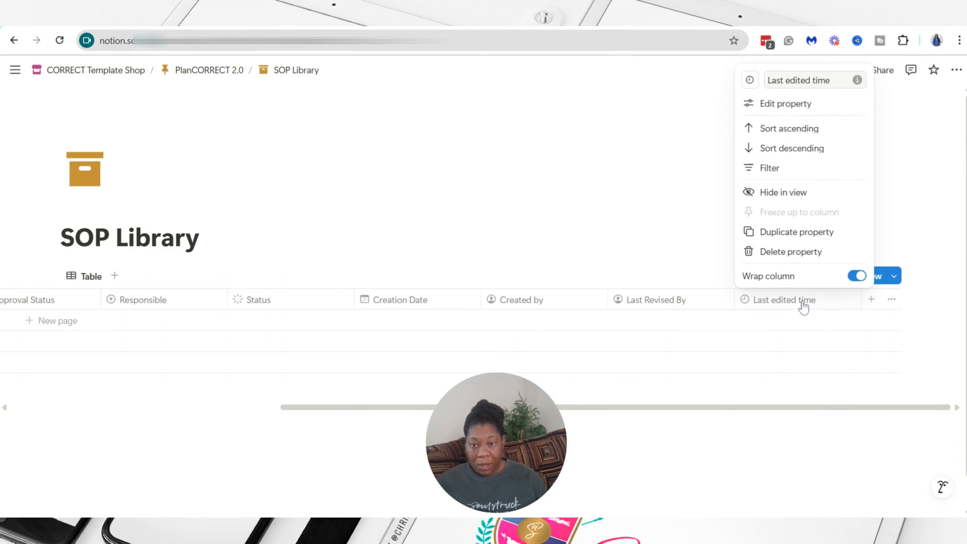
left_click_drag(784, 80, 831, 80)
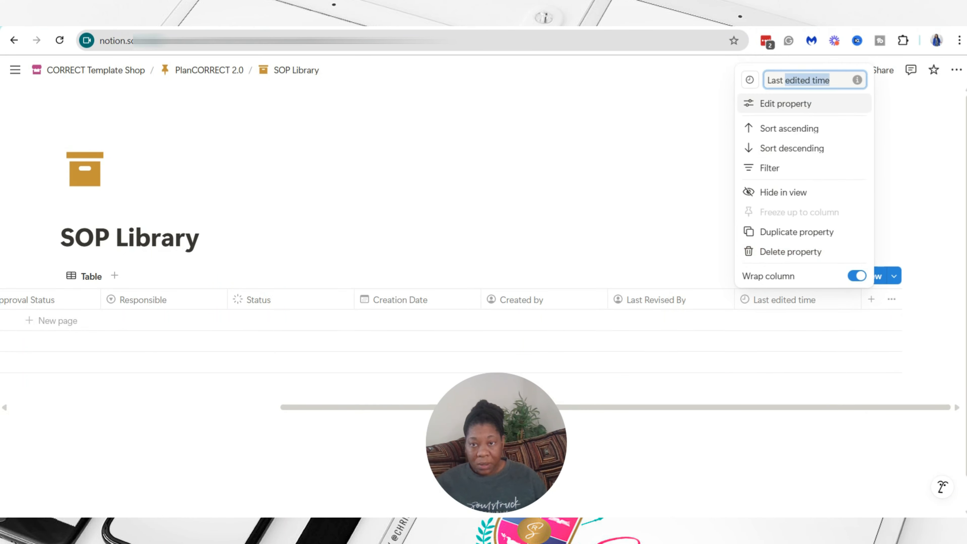
type("tre")
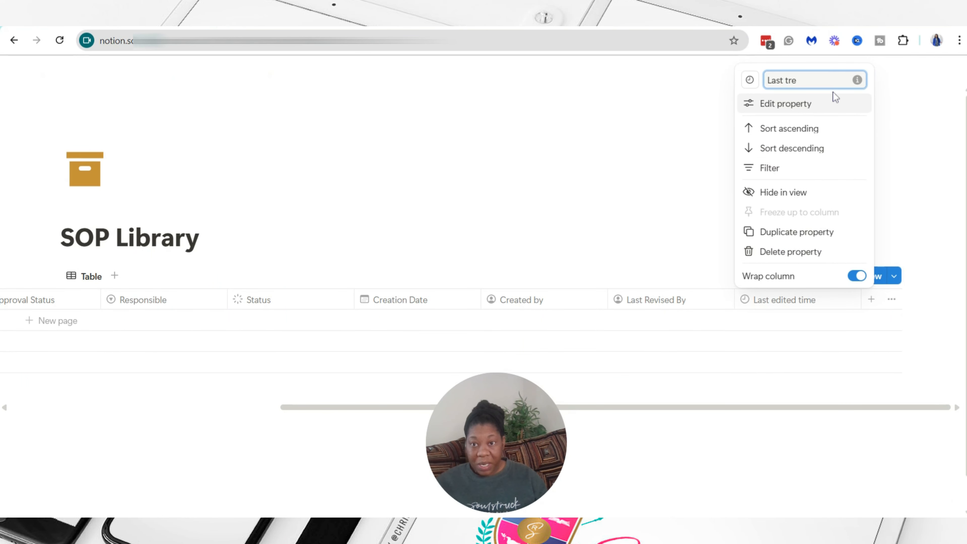
type("Revision")
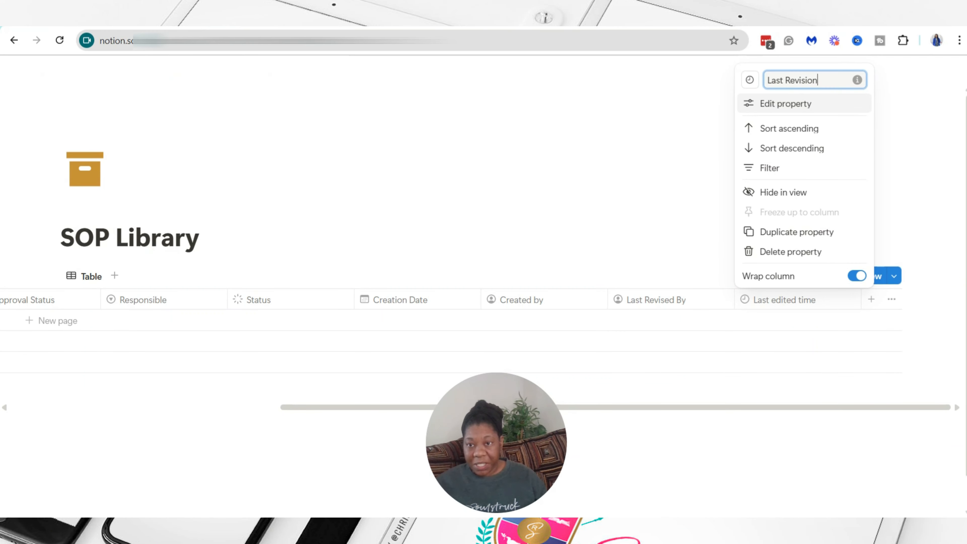
left_click(649, 195)
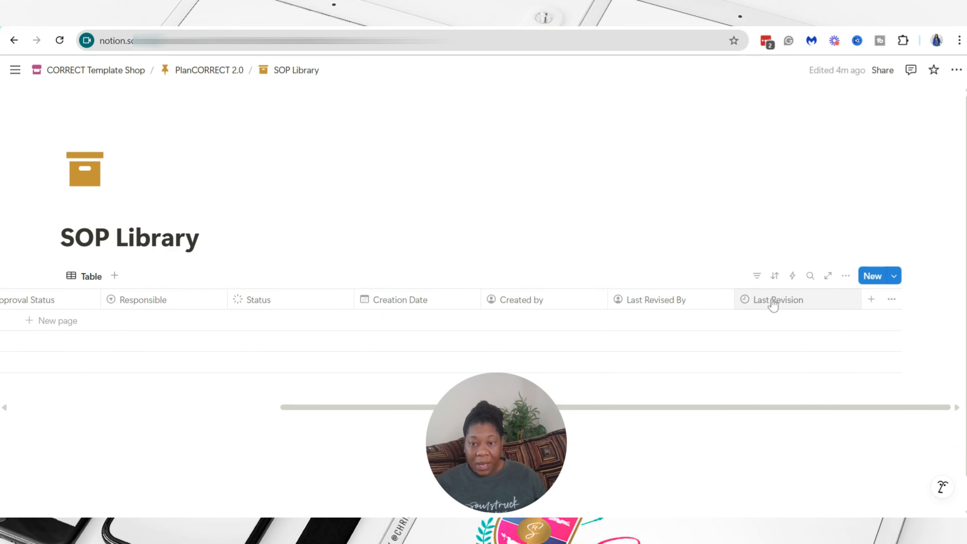
left_click(761, 302)
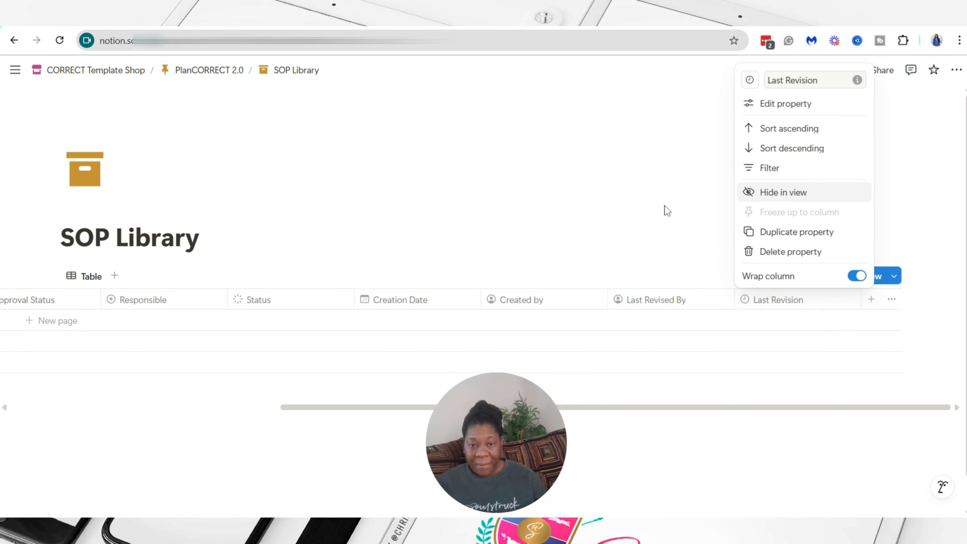
left_click(616, 212)
Step: Edit the Department property and add a select option named Mareting
left_click_drag(664, 408, 357, 402)
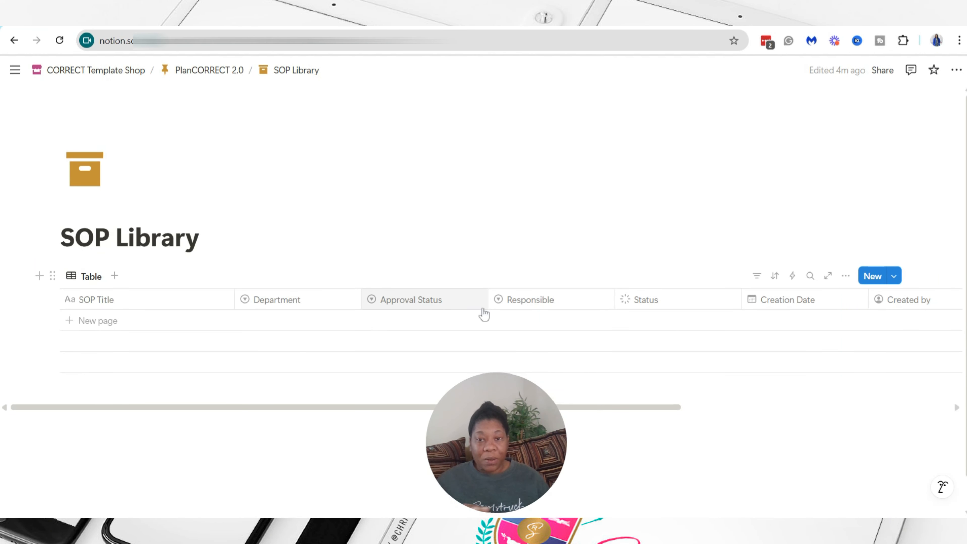
left_click(269, 307)
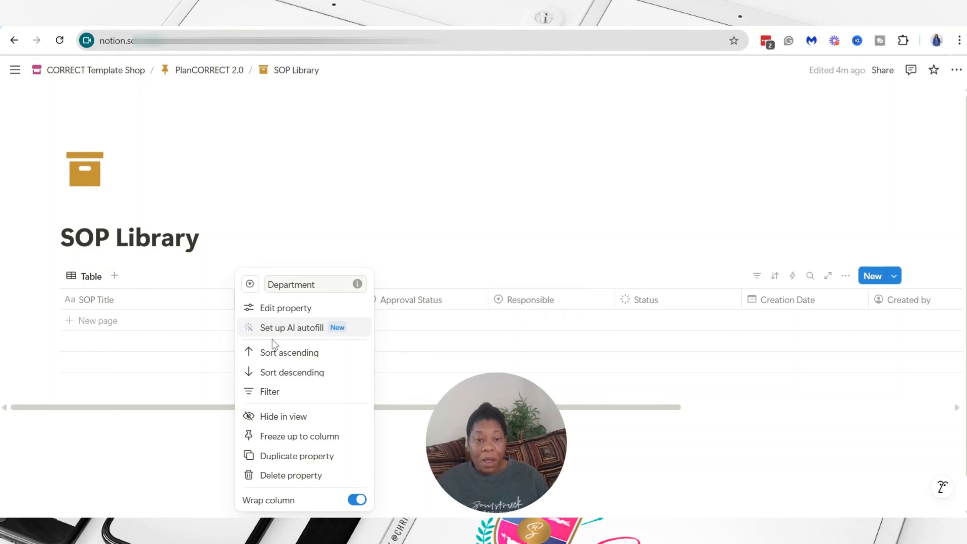
left_click(275, 308)
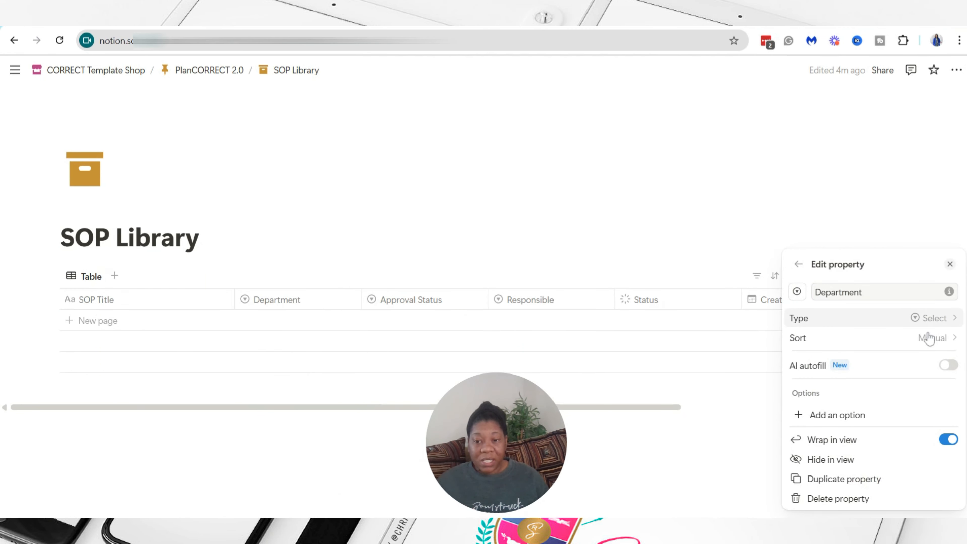
left_click_drag(859, 265, 802, 211)
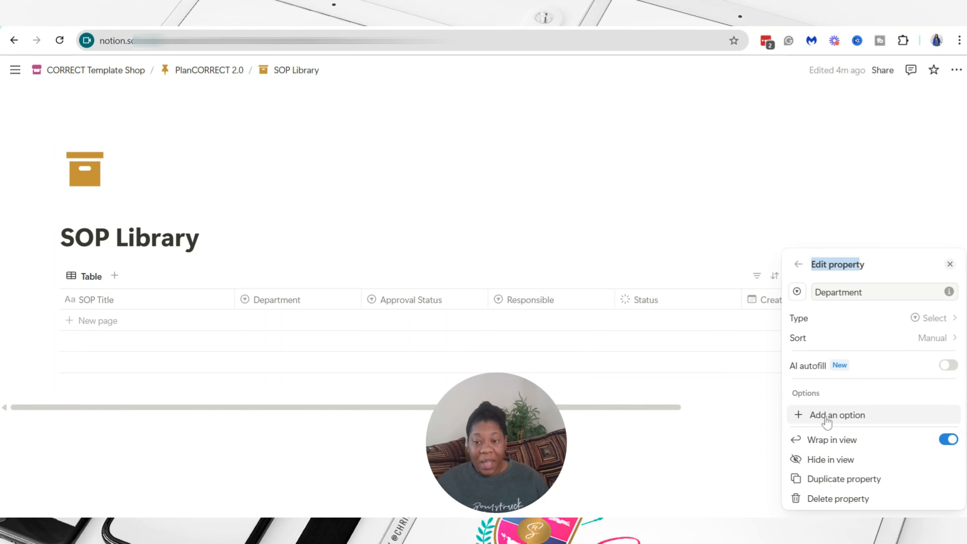
left_click(836, 415)
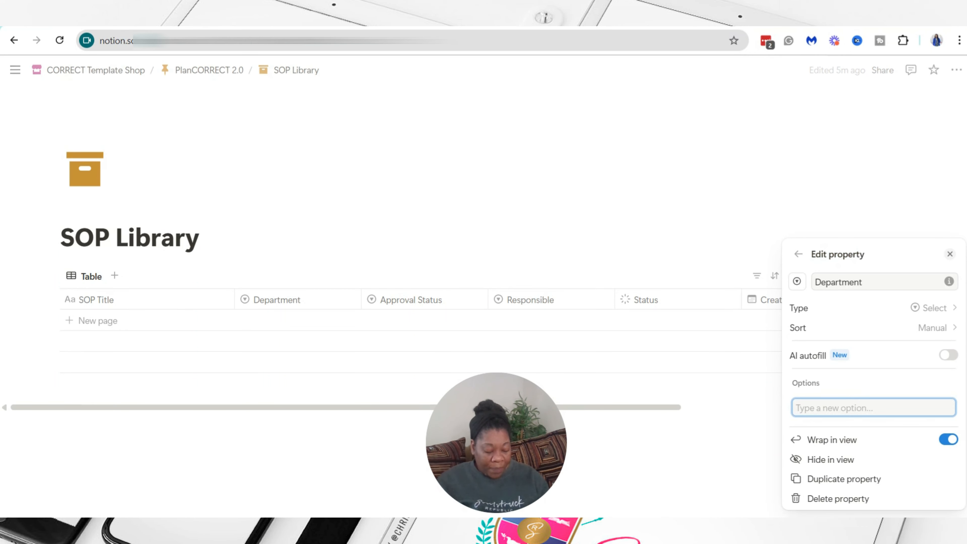
type("Mareting")
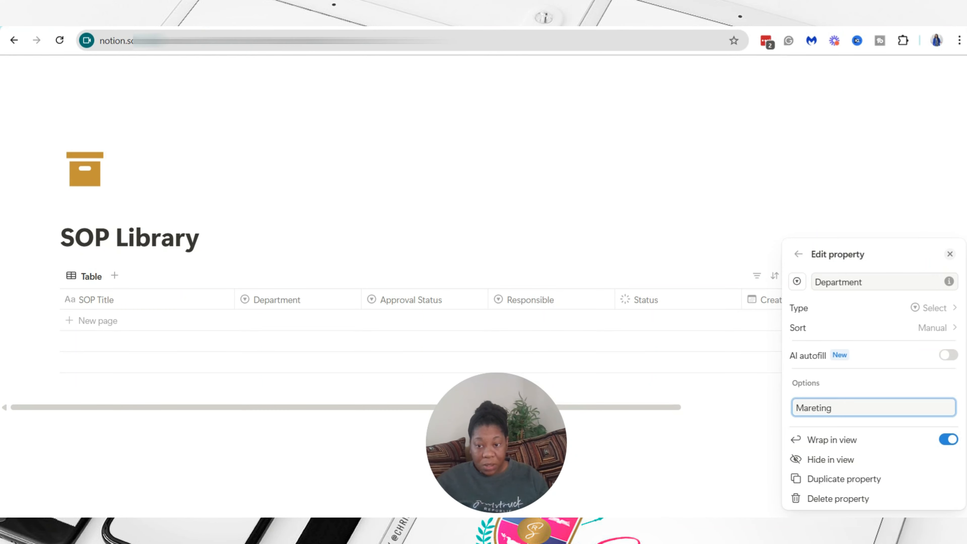
key("Return")
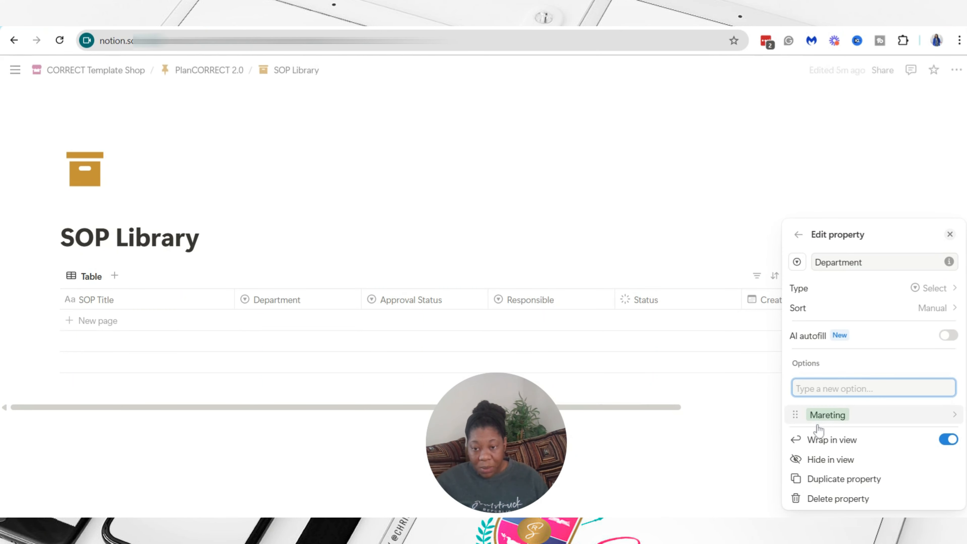
Step: Correct the spelling of the new Department option to Marketing
left_click(824, 417)
left_click(850, 143)
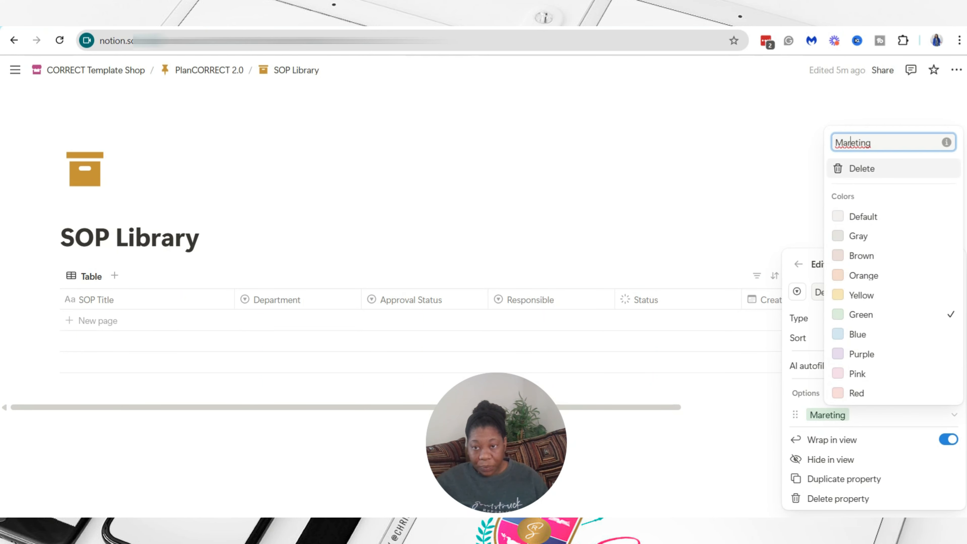
type("k")
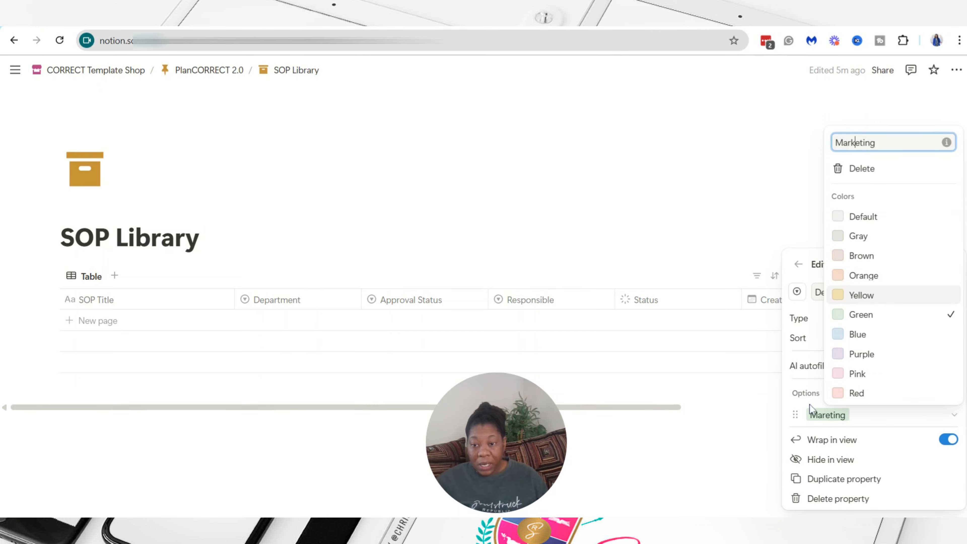
left_click(806, 417)
Step: Add the options Administration, Finance and Sales to the Department property
left_click(949, 393)
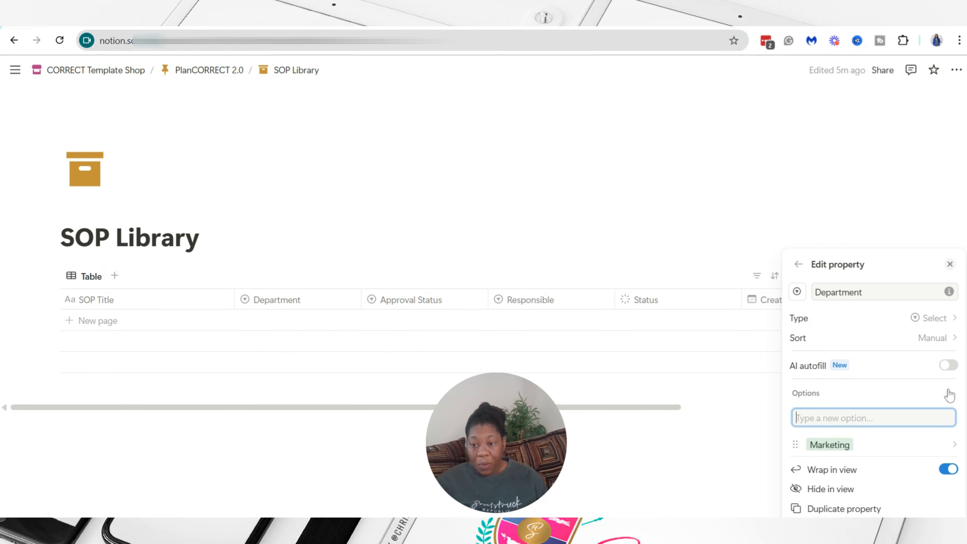
type("Administra")
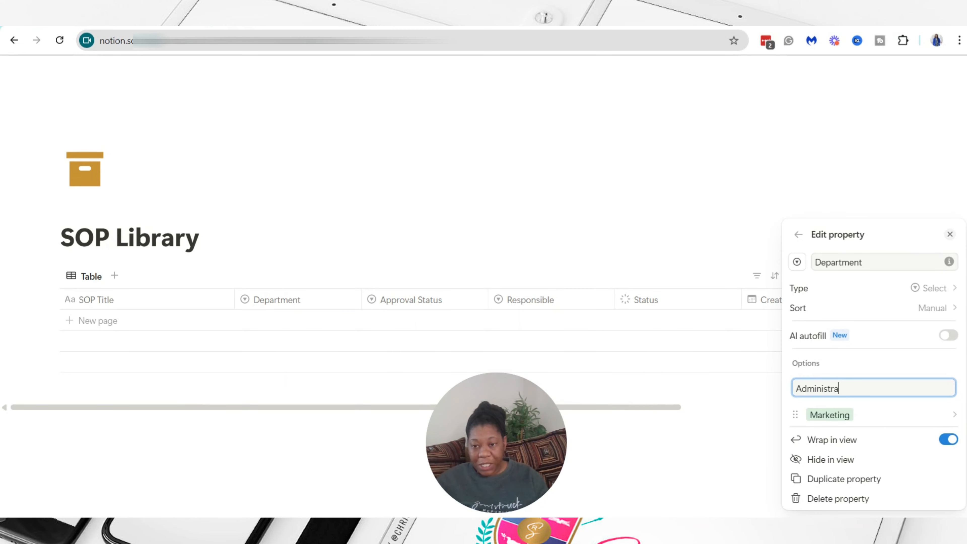
type("tion")
key("Return")
type("Fin")
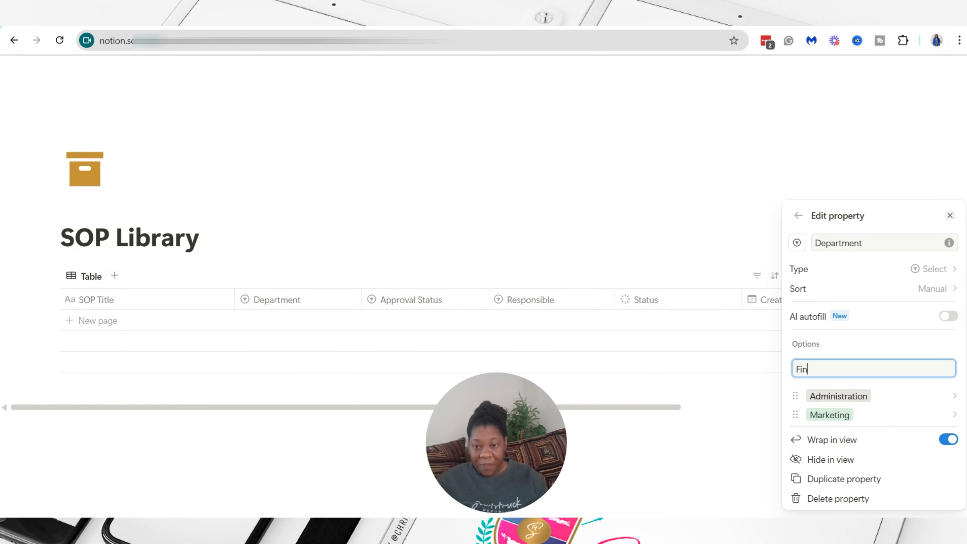
type("ance")
key("Return")
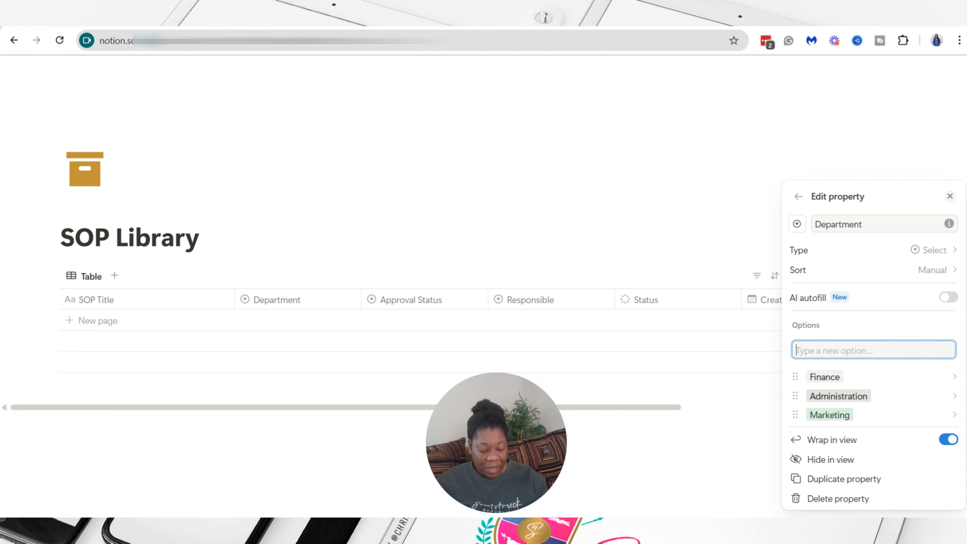
type("Sales")
key("Return")
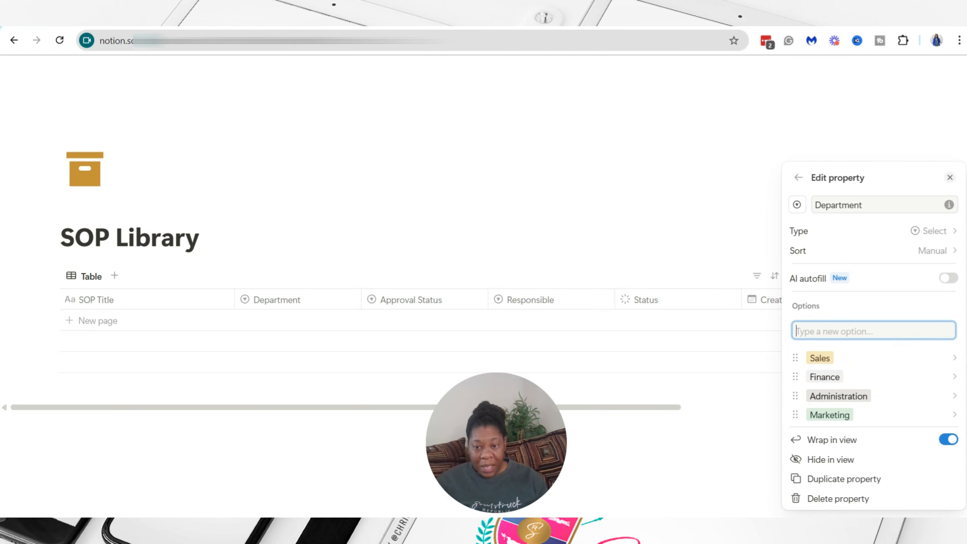
Step: Add the options Operations, Client Services, Human Resources and Information Technology to the Department property
type("Operations")
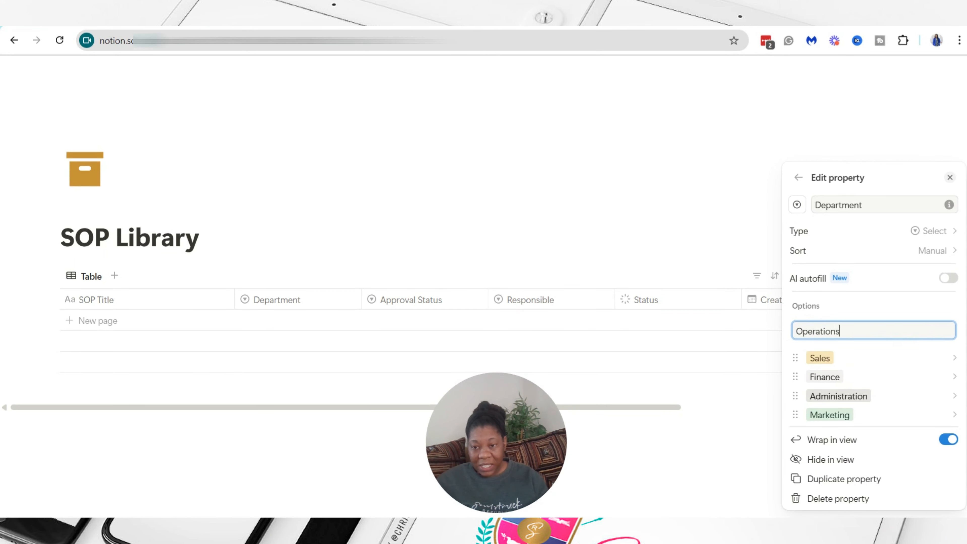
key("Return")
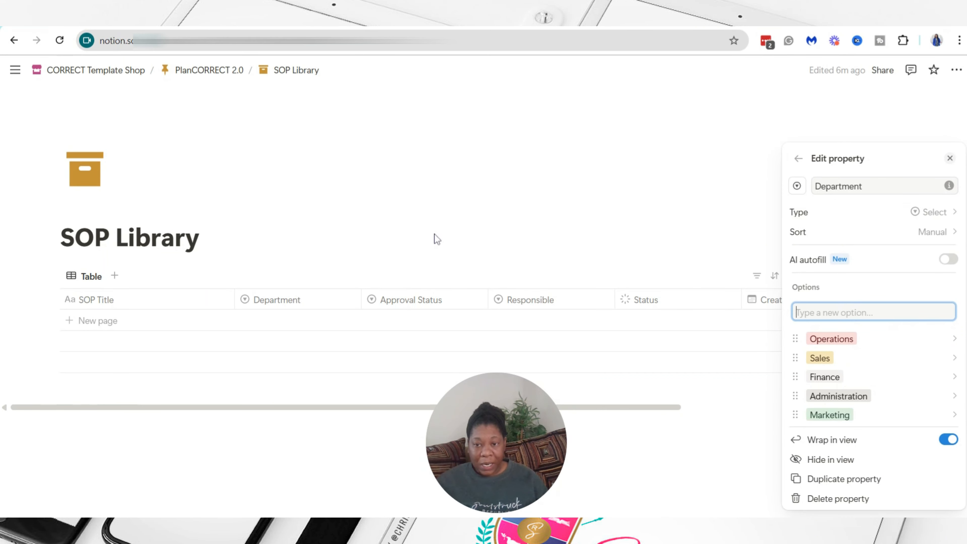
type("Client Services")
key("Return")
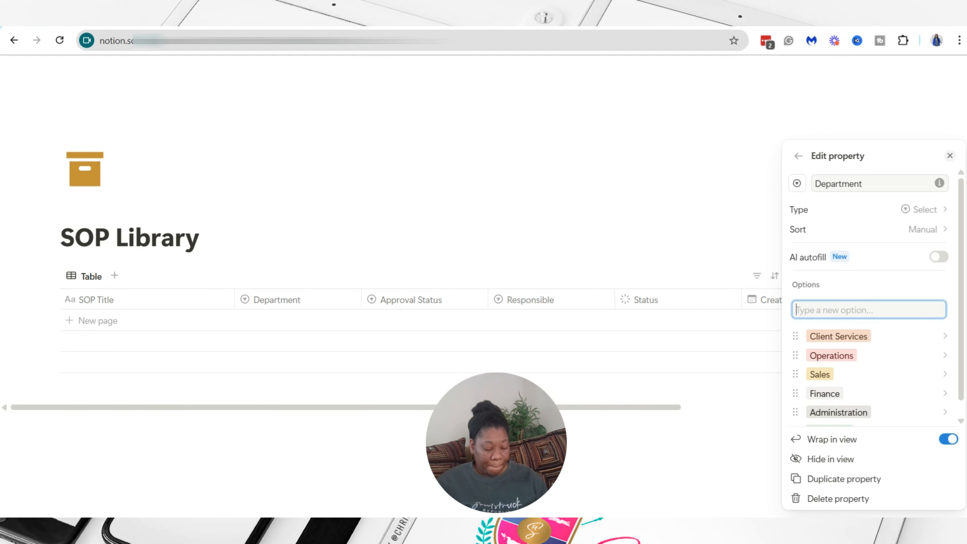
type("Human Resources")
key("Return")
type("Information Technology")
key("Return")
left_click(950, 156)
Step: Add the select options Not Approved, Approved and Needs Review to the Approval Status property
left_click(411, 299)
left_click(400, 331)
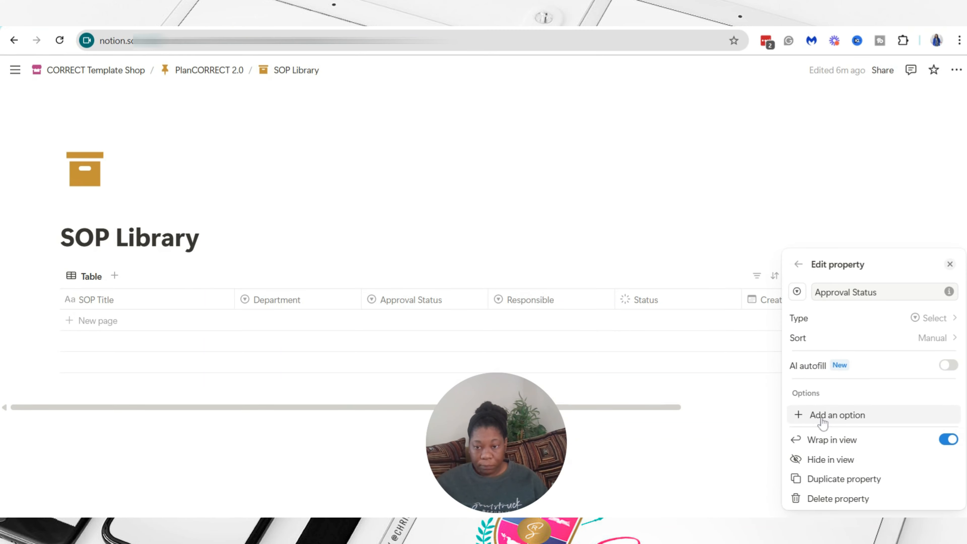
left_click(821, 417)
type("Not Approved")
key("Return")
type("Needs Review")
key("Return")
left_click(727, 236)
Step: Edit the Responsible property and add the select options CEO, CTO, COO and Administrator
left_click(530, 300)
left_click(533, 340)
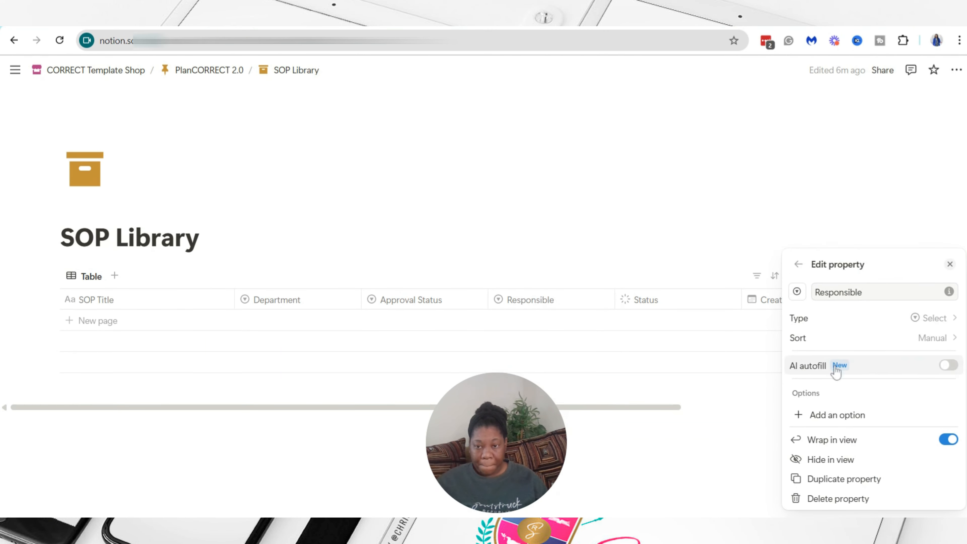
left_click(835, 414)
type("CEOCOO")
key("Return")
type("Administrator")
key("Return")
Step: Add the options HR Manager, Customer Success Manager and Marketing Director to the Responsible property
type("HR Manager")
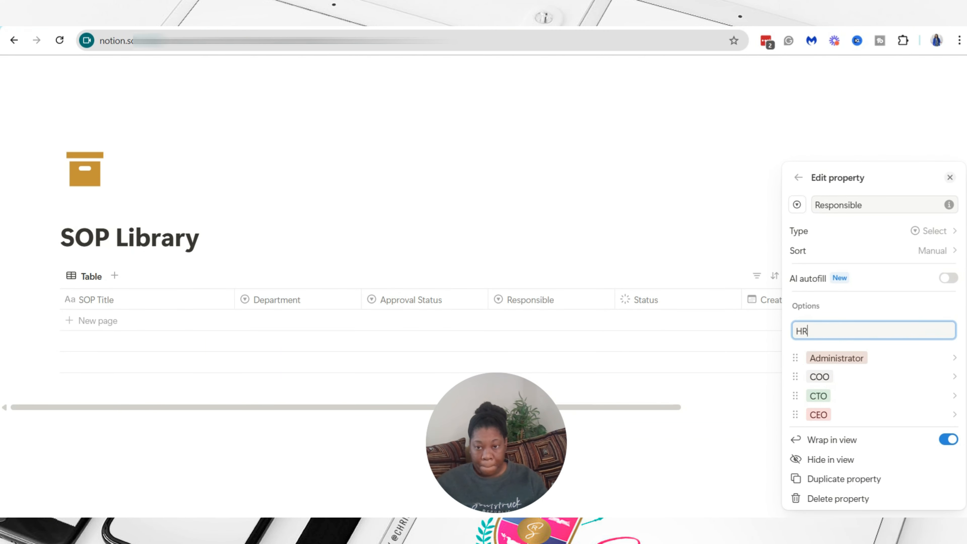
key("Return")
type("Customer Success Manager")
key("Return")
type("Marketing Director")
key("Return")
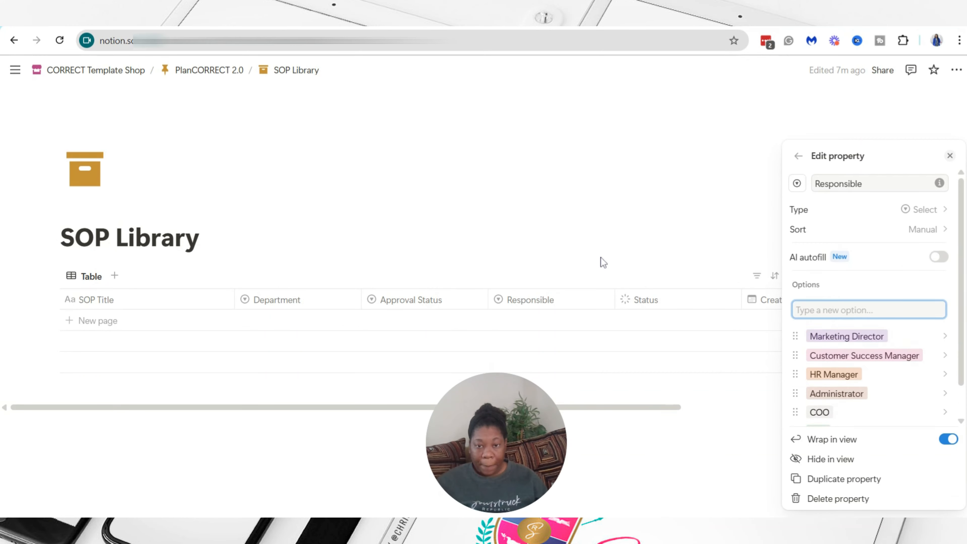
left_click(601, 260)
Step: Add the options In Review and Needs Revisions to the In progress group of the Status property
left_click(646, 299)
left_click(657, 340)
left_click(949, 344)
type("In Review")
key("Return")
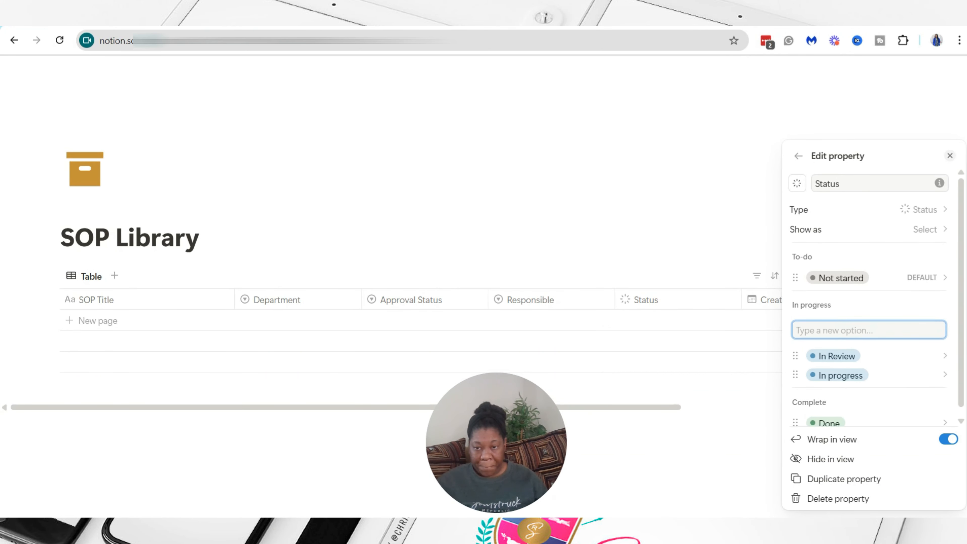
type("Needs Revisions")
key("Return")
Step: Add the Status option Obsolete to the To-do group and Approved to the Complete group
left_click(949, 248)
type("Obsolete")
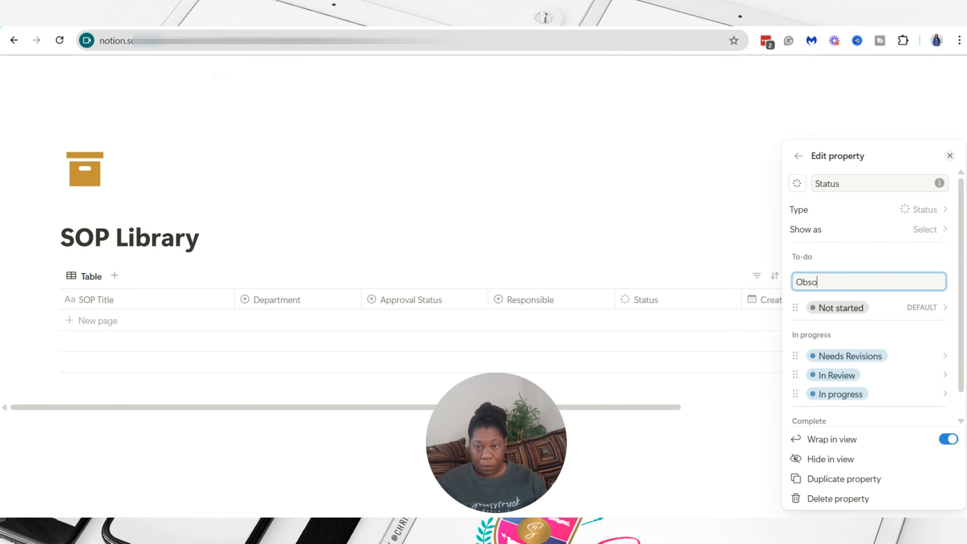
key("Return")
left_click(877, 396)
type("Completed")
key("Return")
left_click(578, 308)
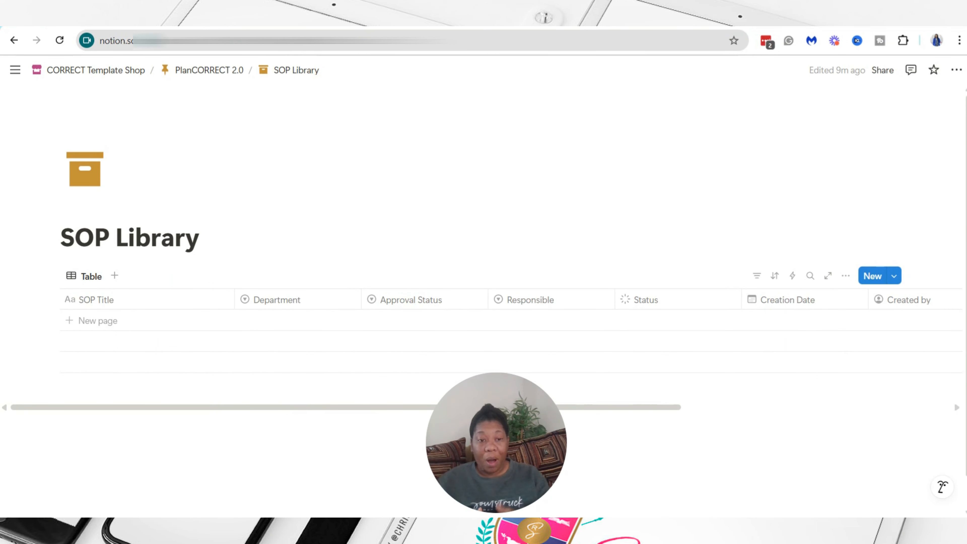
Step: Add a new entry titled Sample SOP to the SOP Library database
left_click(267, 300)
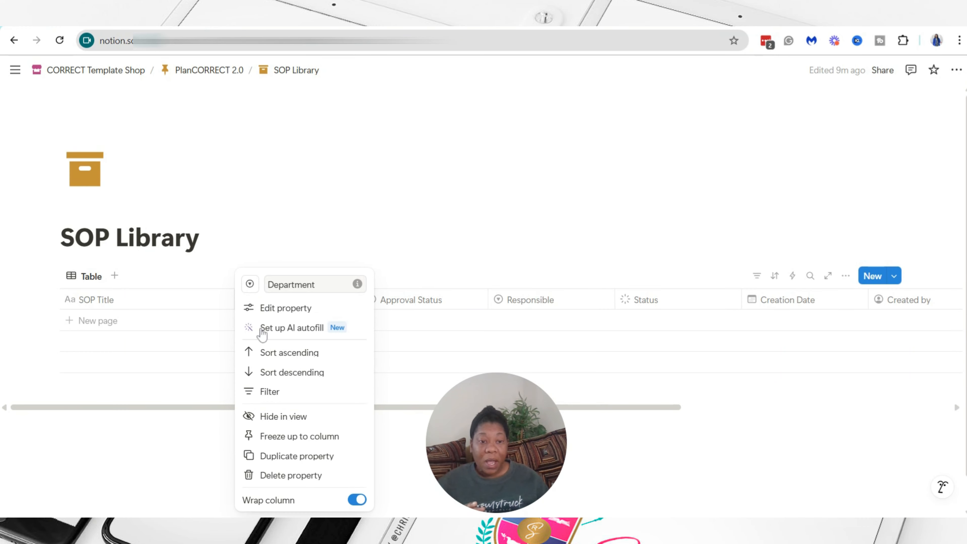
left_click(319, 238)
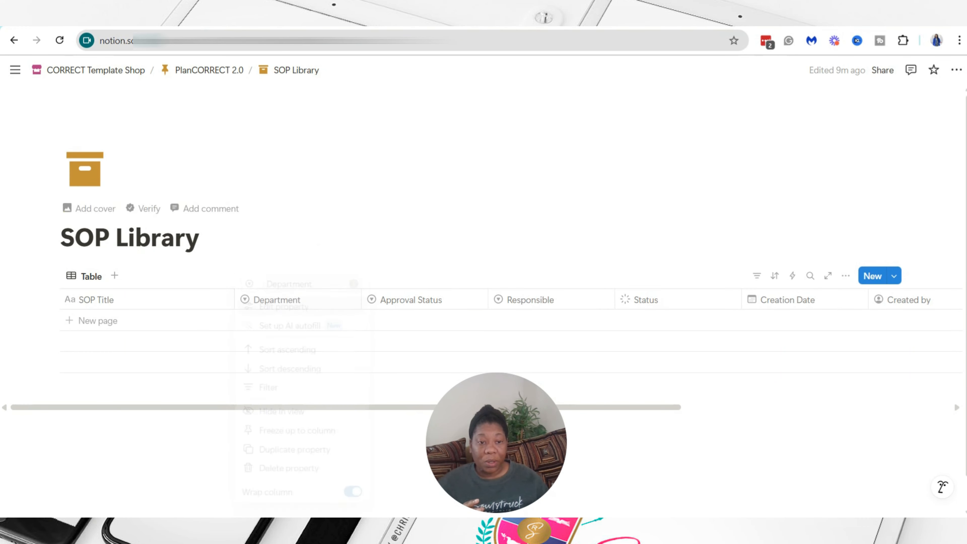
left_click(98, 321)
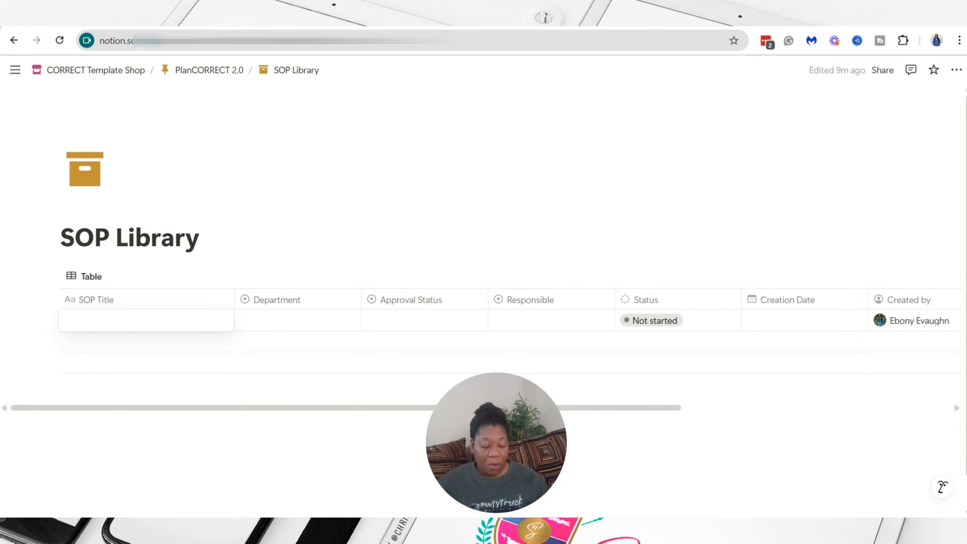
type("Sample SOP")
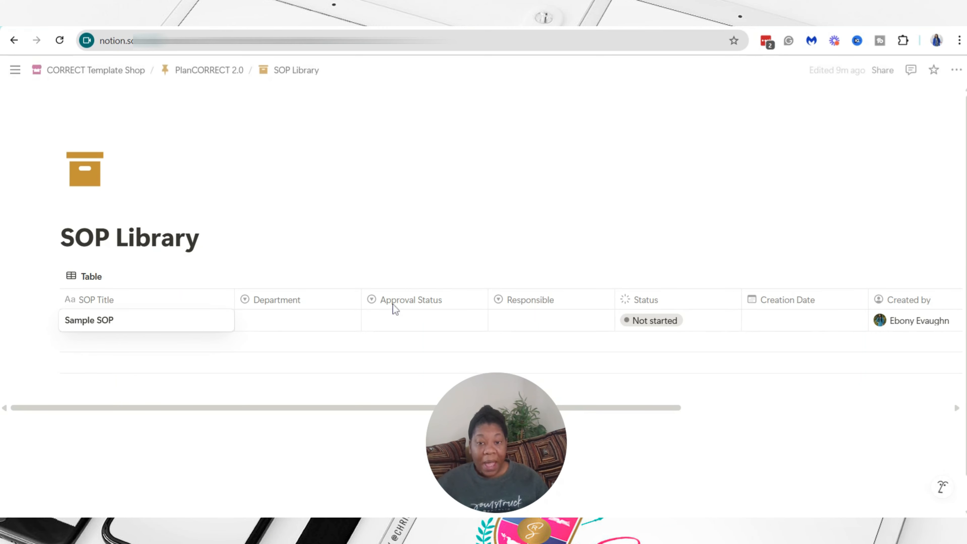
key("Escape")
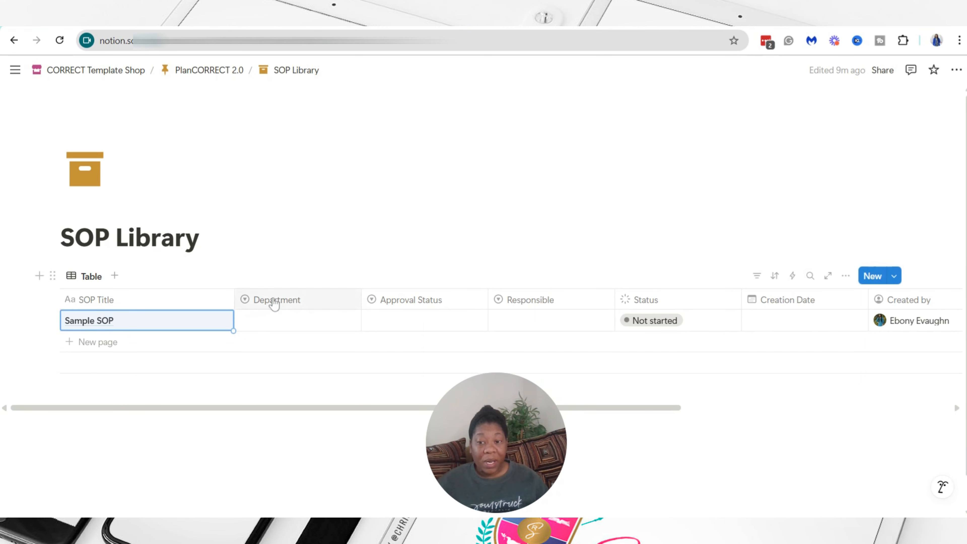
Step: Set the Sample SOP entry's Department to Marketing, Approval Status to Not Approved and Responsible to Marketing Director
left_click(265, 328)
left_click(275, 495)
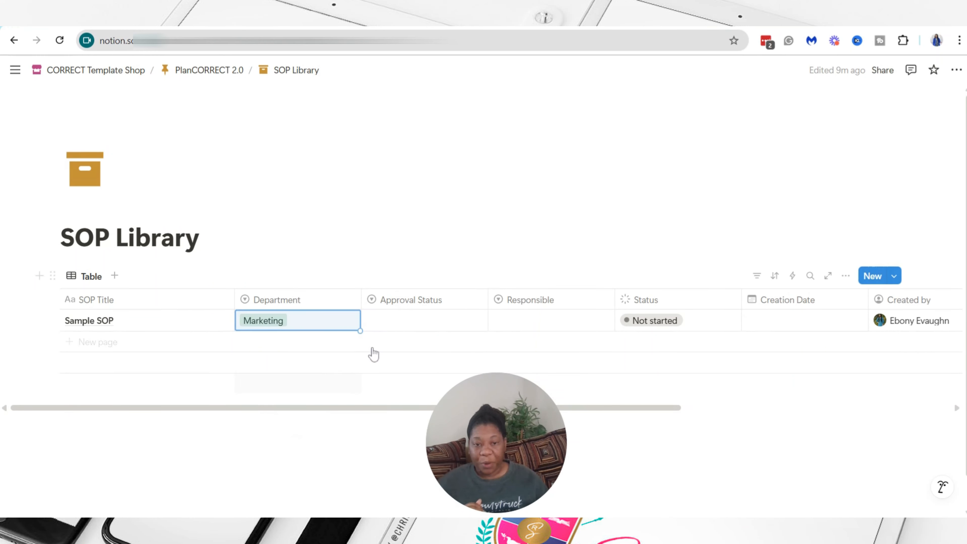
left_click(388, 327)
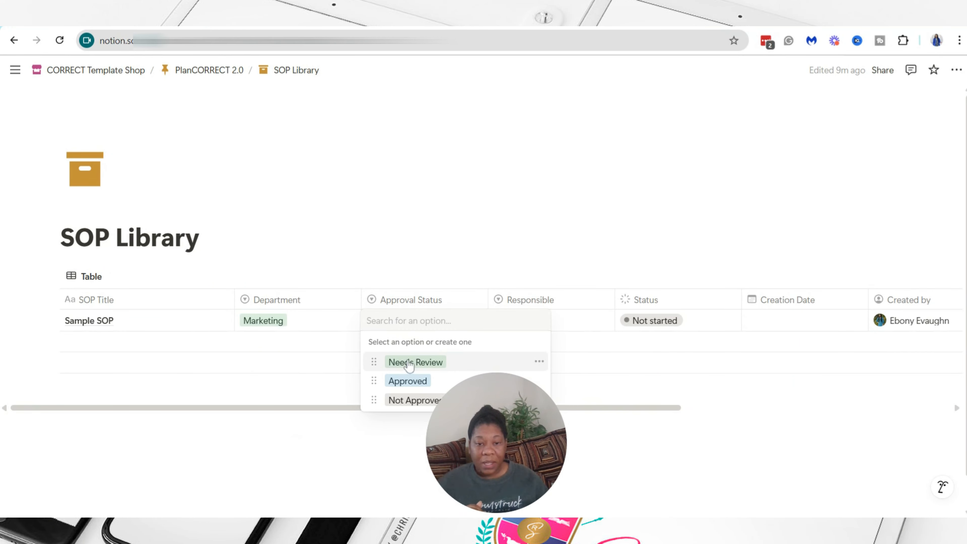
left_click(406, 401)
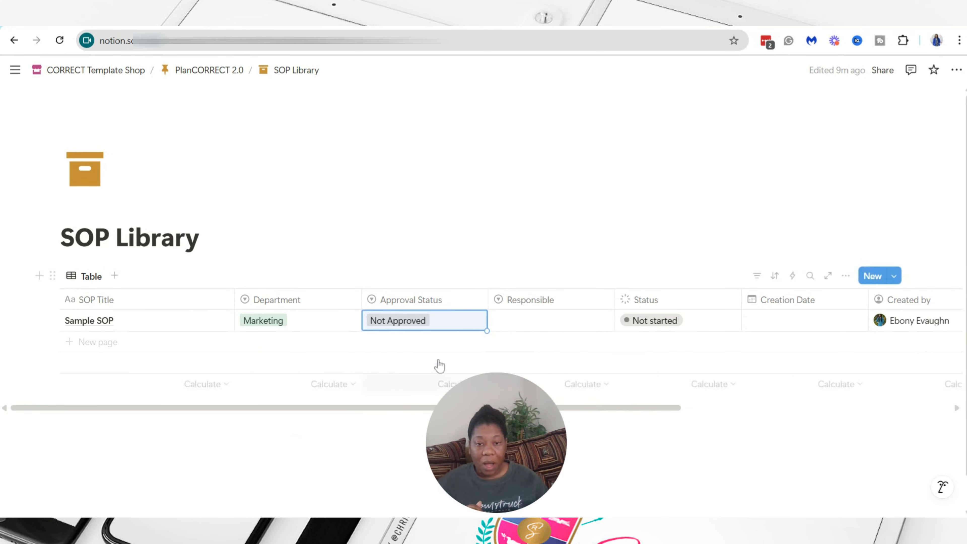
left_click(520, 325)
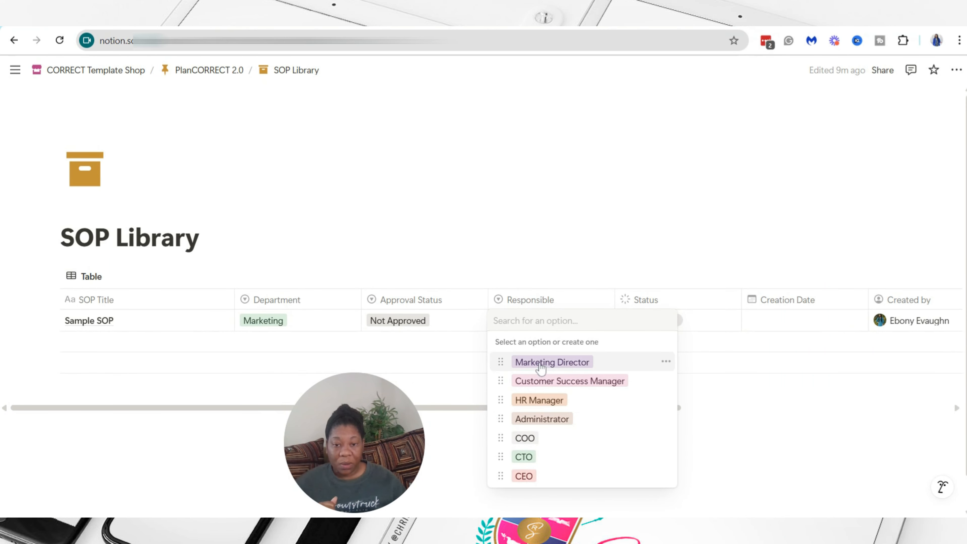
left_click(540, 364)
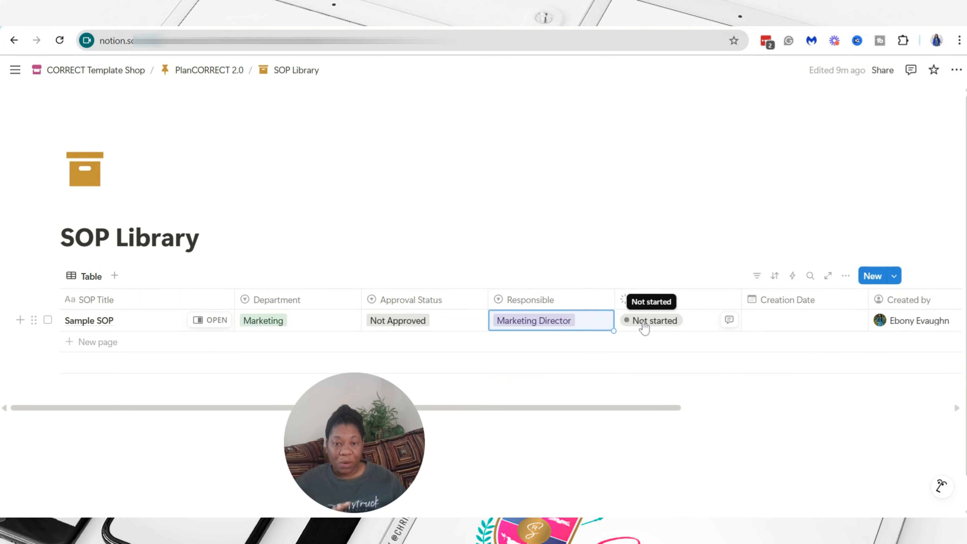
Step: Move the Status column directly after SOP Title and set the Sample SOP entry's status to In progress
left_click_drag(443, 307, 288, 314)
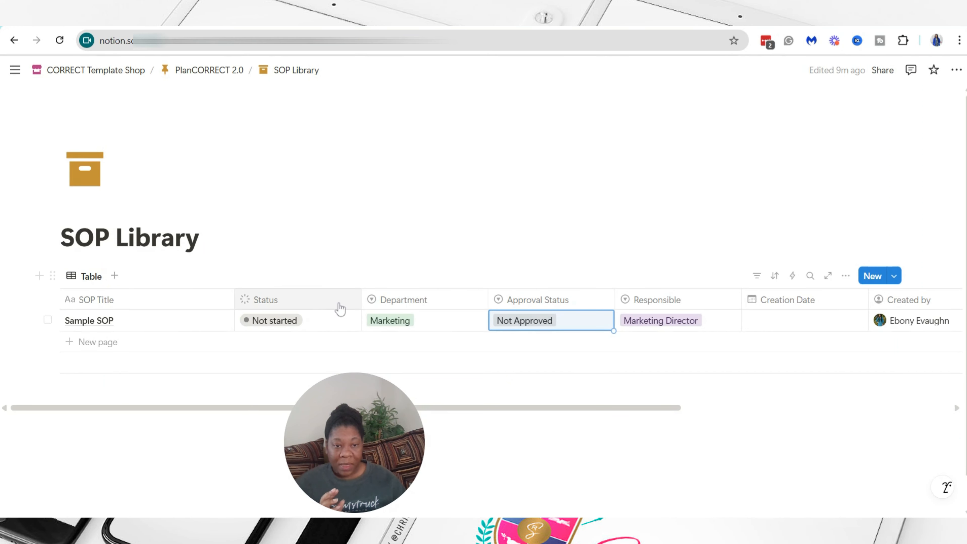
left_click(289, 322)
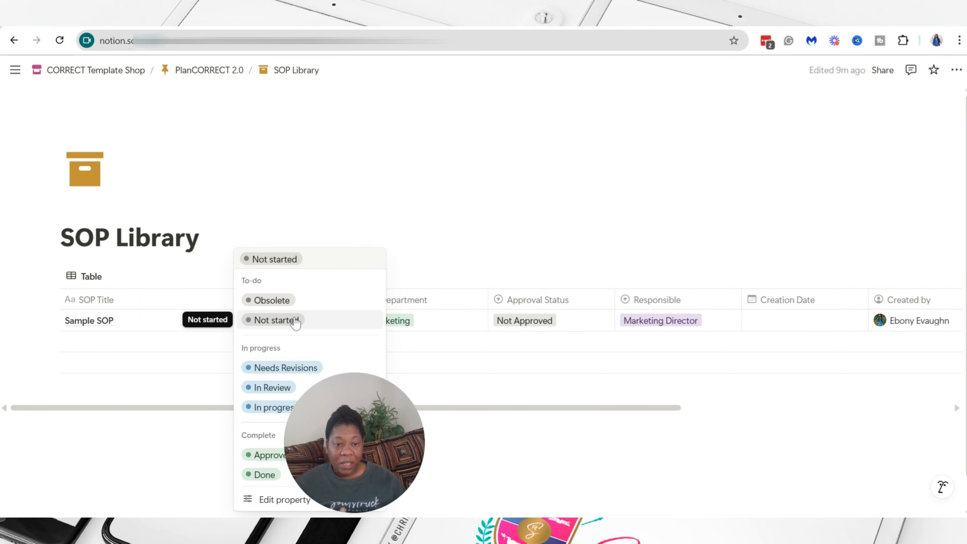
left_click(266, 407)
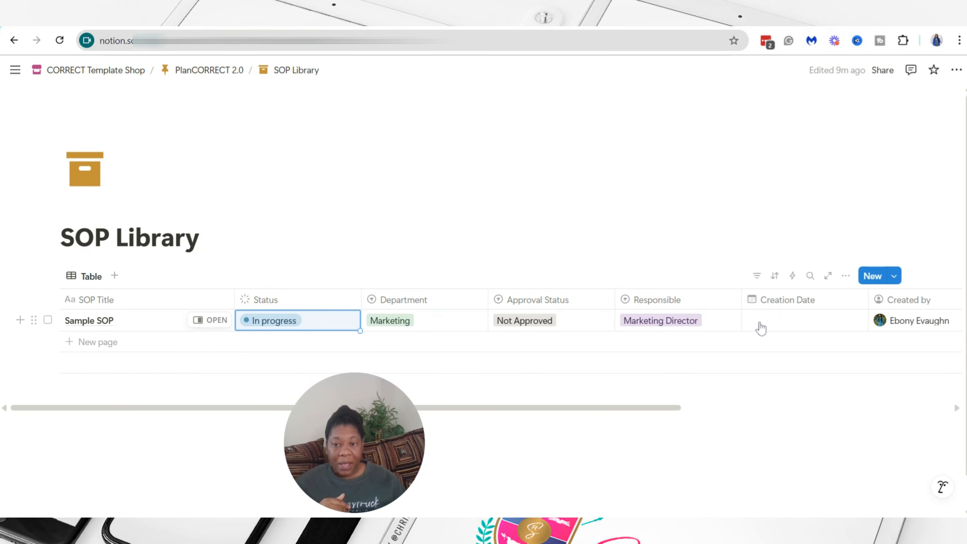
Step: Open the Creation Date property for editing
left_click(778, 306)
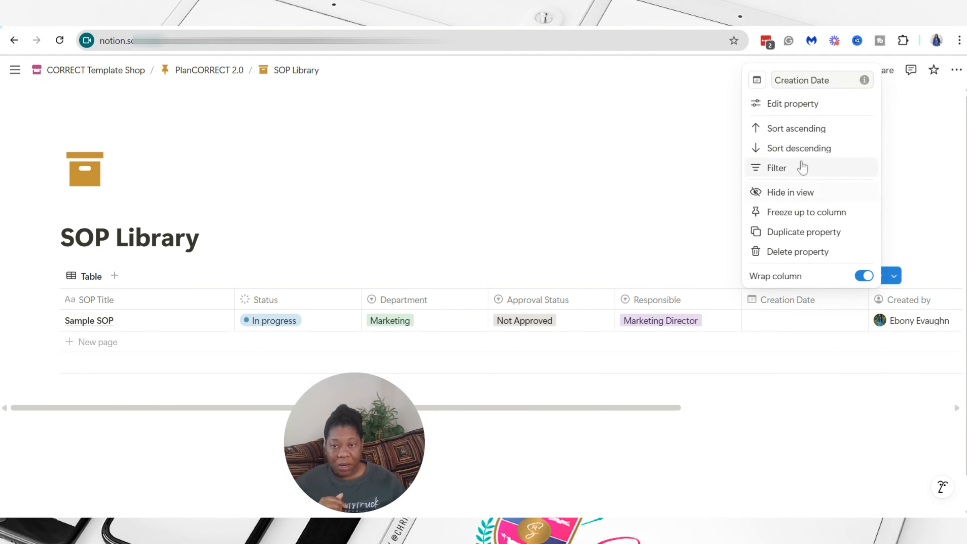
left_click(768, 111)
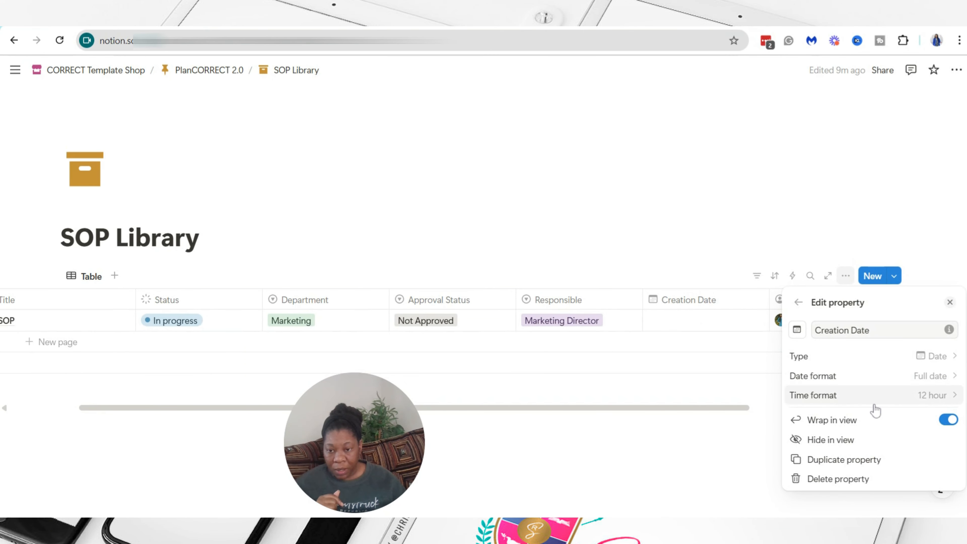
left_click(933, 358)
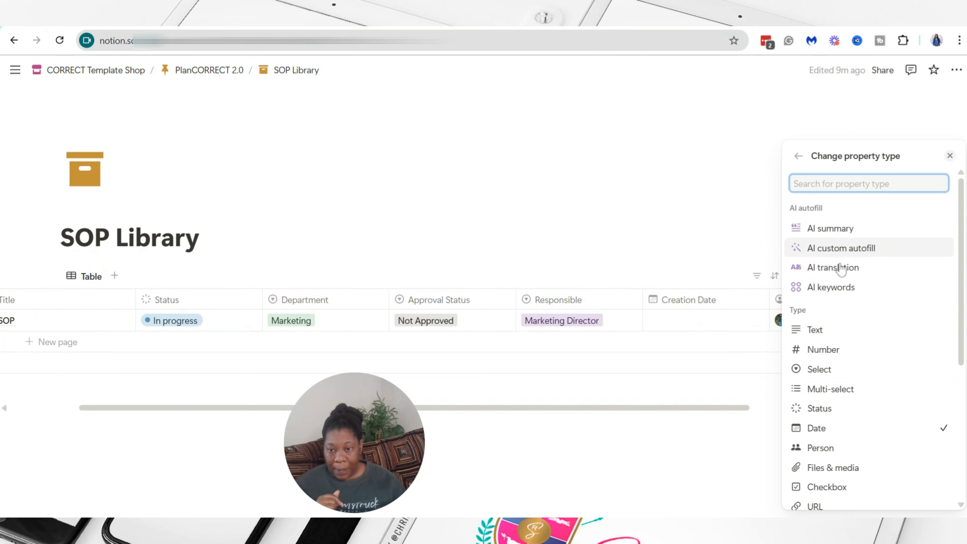
scroll(831, 228, "down", 5)
scroll(840, 260, "up", 5)
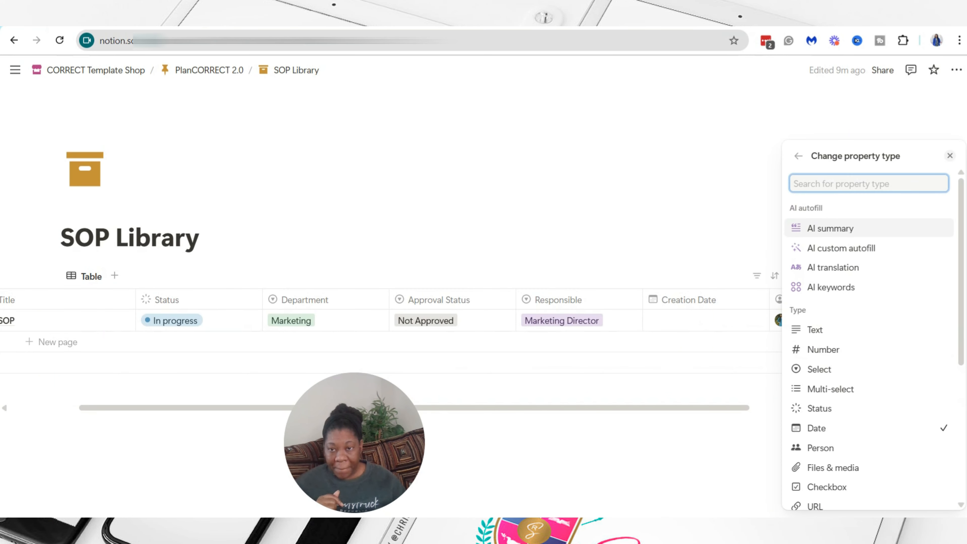
type("date")
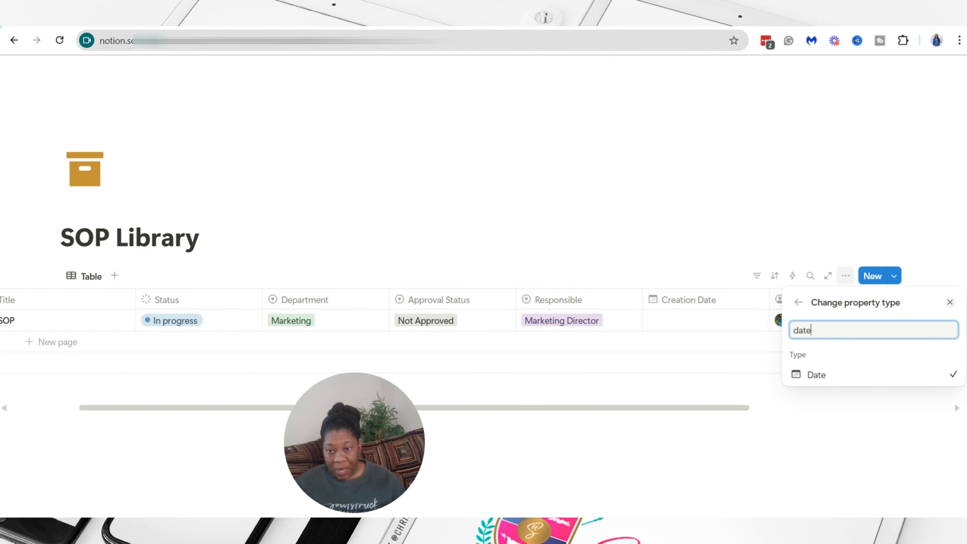
key("Return")
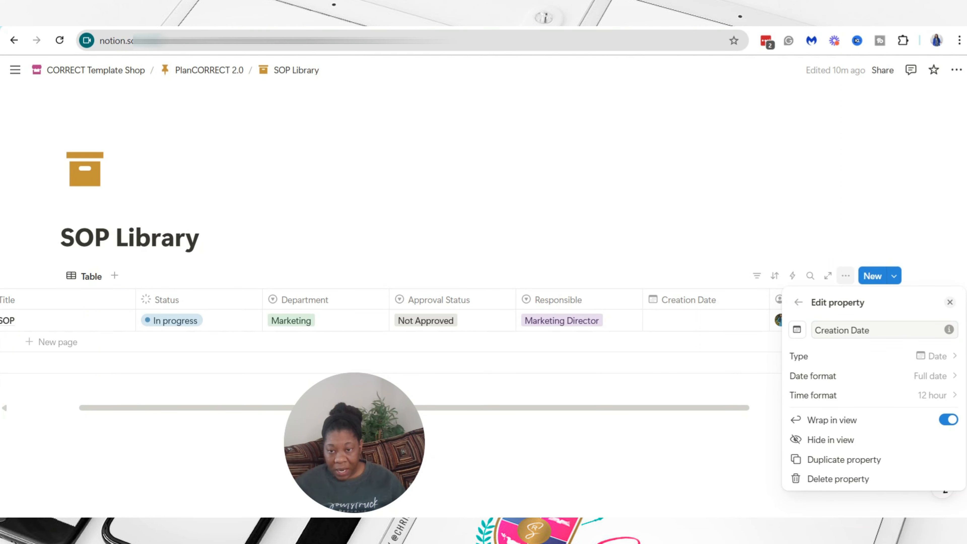
Step: Change the Creation Date property's type to Created time
left_click(945, 367)
scroll(906, 339, "down", 5)
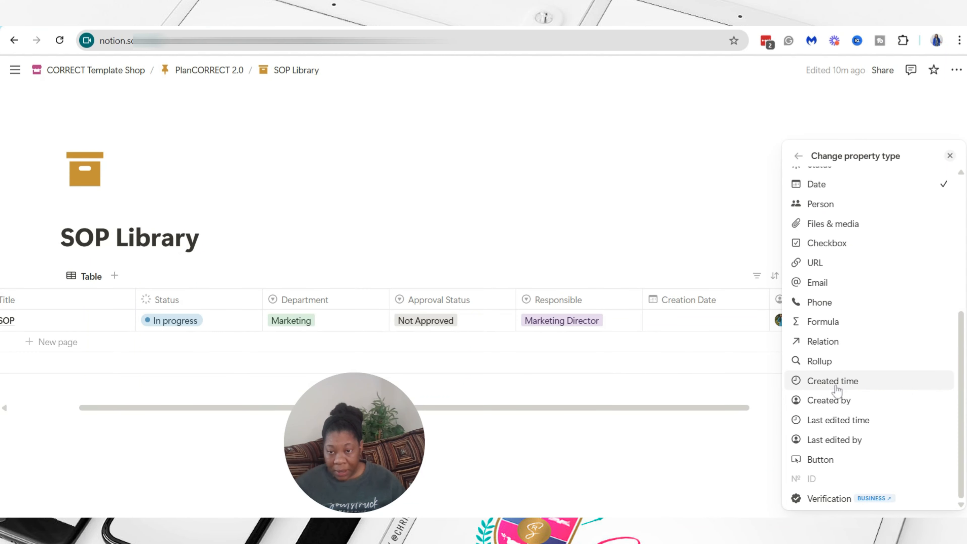
left_click(827, 389)
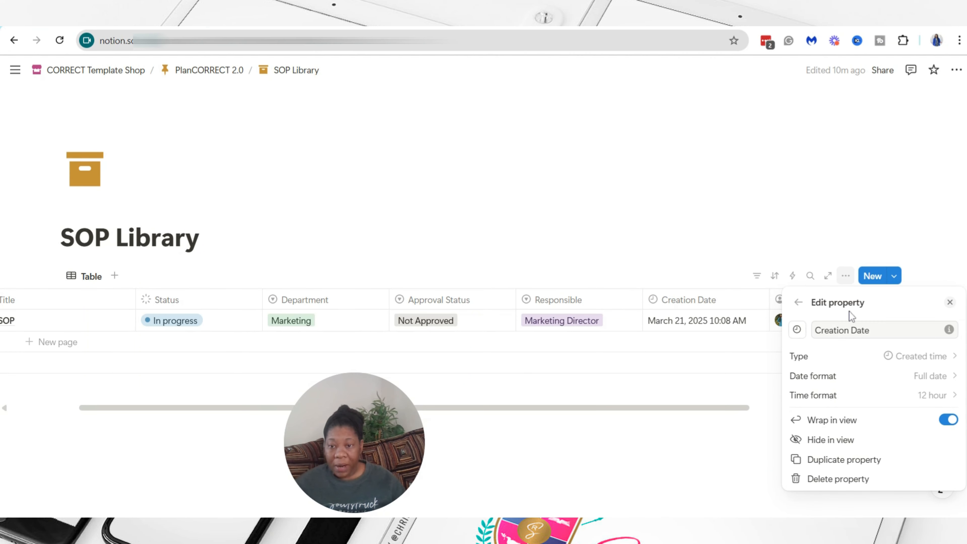
left_click(949, 302)
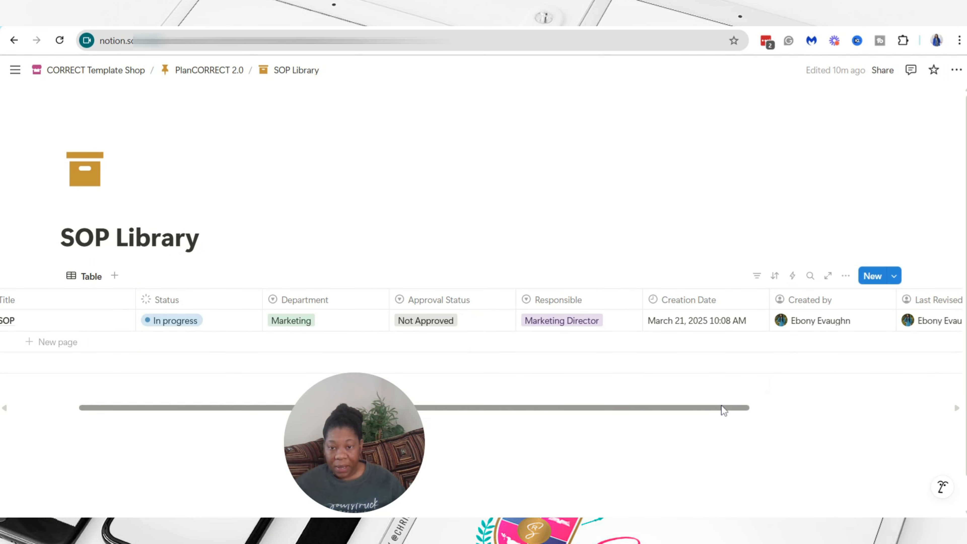
Step: Examine the Created by, Last Revised By and Last Revision columns of the Sample SOP entry
left_click_drag(716, 409, 756, 410)
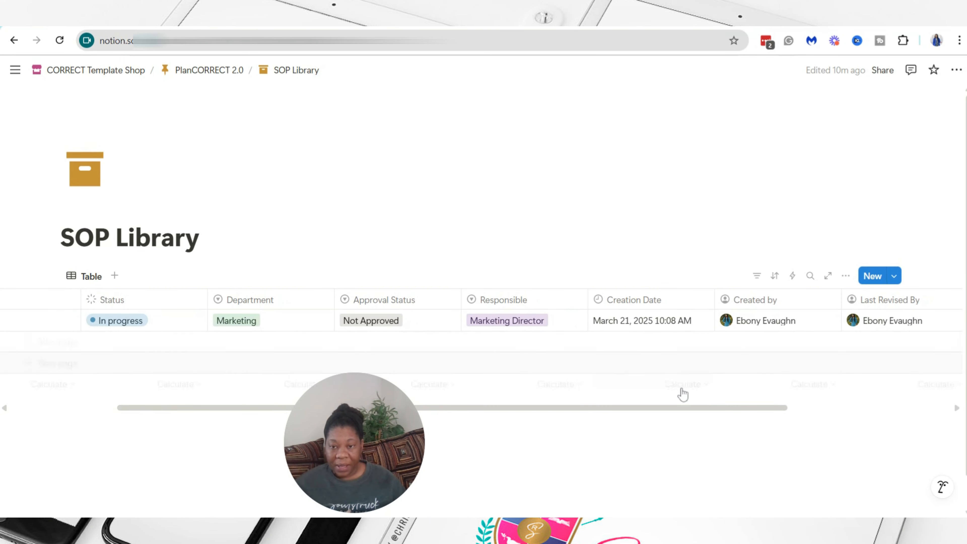
scroll(740, 417, "right", 3)
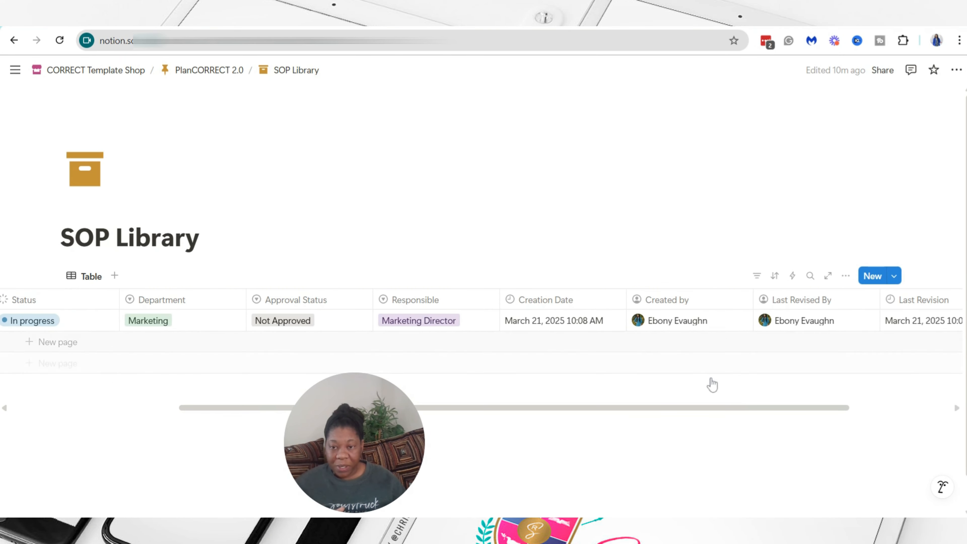
left_click_drag(772, 411, 822, 413)
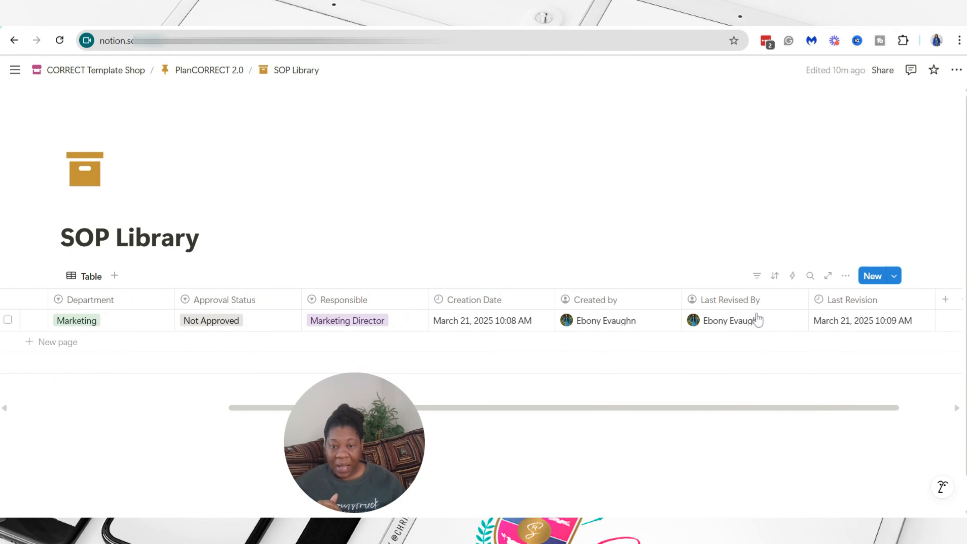
Step: Move the Last Revision column directly before the Last Revised By column
left_click_drag(846, 309, 715, 309)
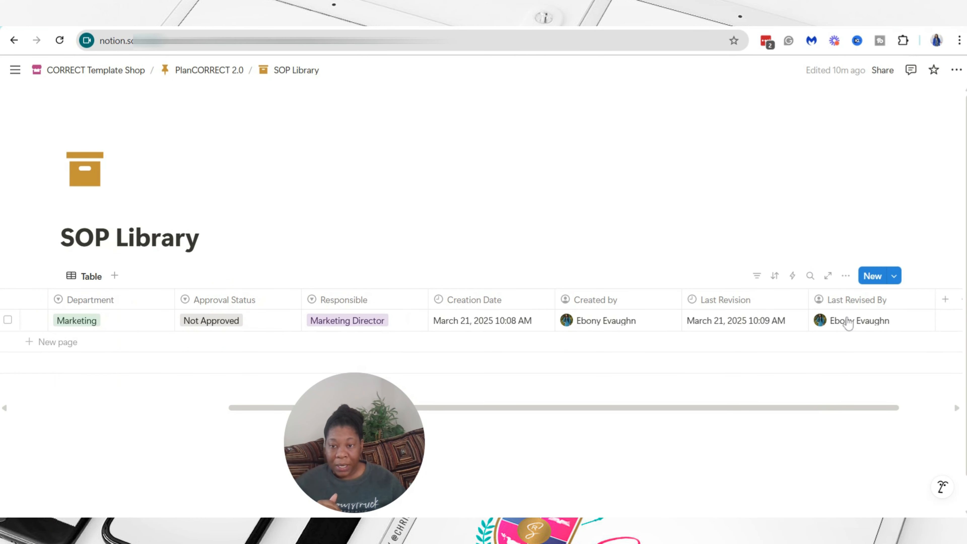
left_click_drag(813, 407, 569, 413)
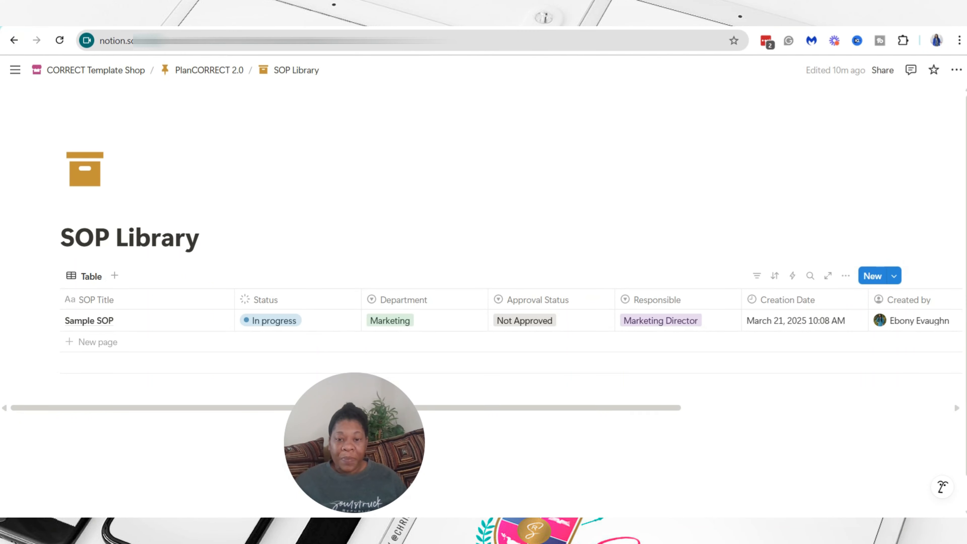
Step: Hide the Last Revised By, Last Revision, Created by and Creation Date columns in the table view
left_click_drag(611, 408, 856, 416)
left_click(821, 303)
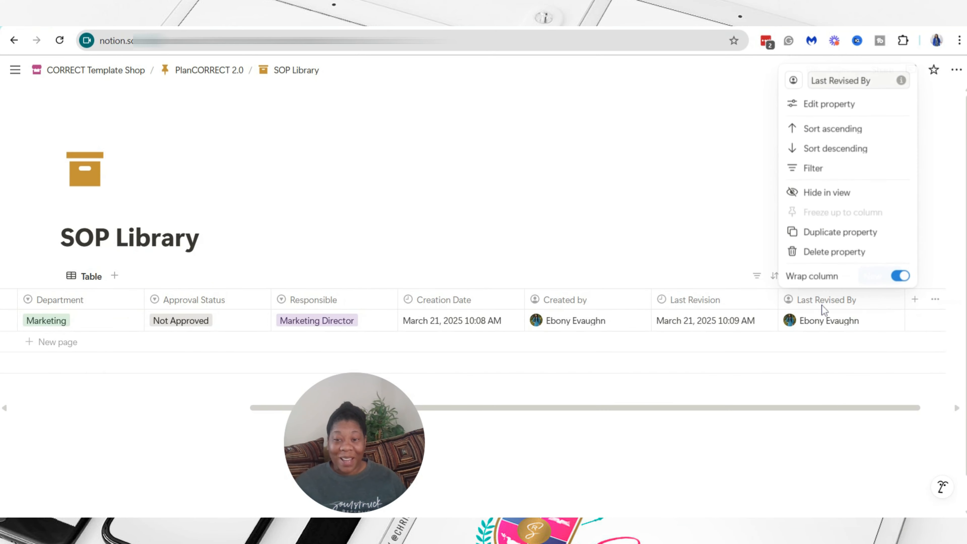
left_click(823, 193)
left_click(767, 303)
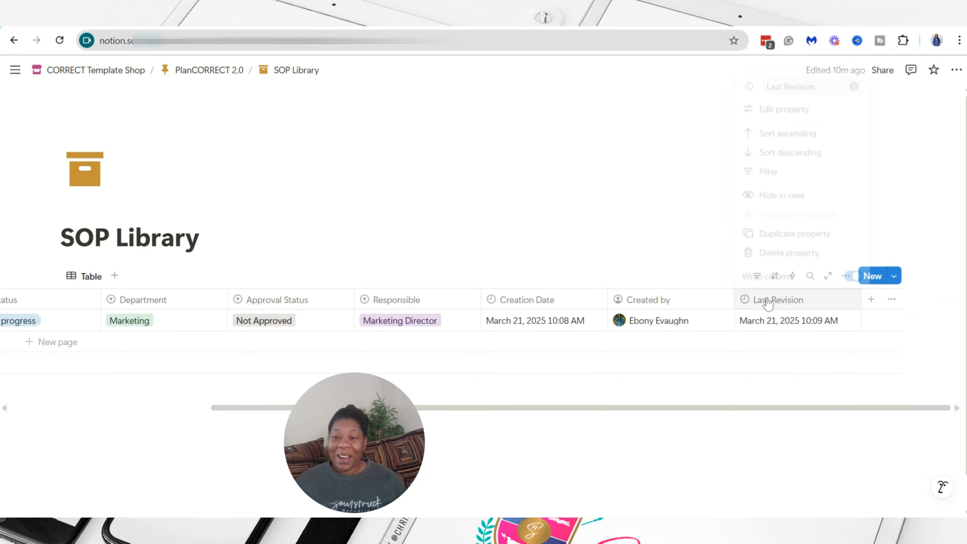
left_click(782, 194)
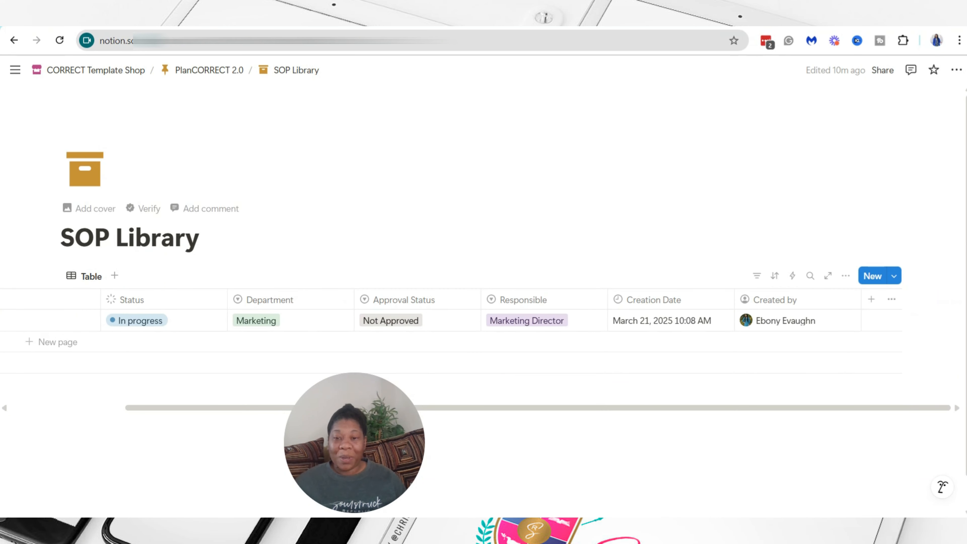
left_click(803, 299)
left_click(796, 193)
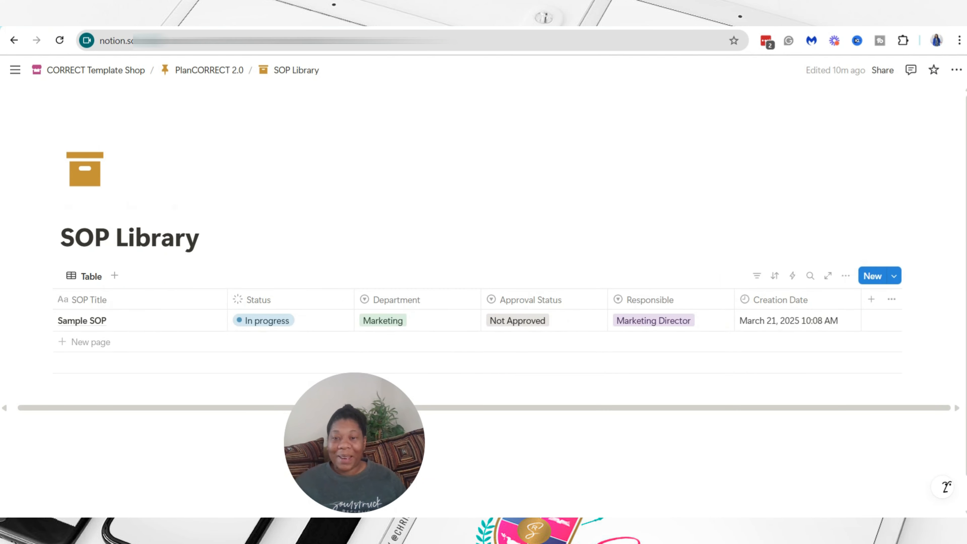
left_click(769, 301)
left_click(795, 192)
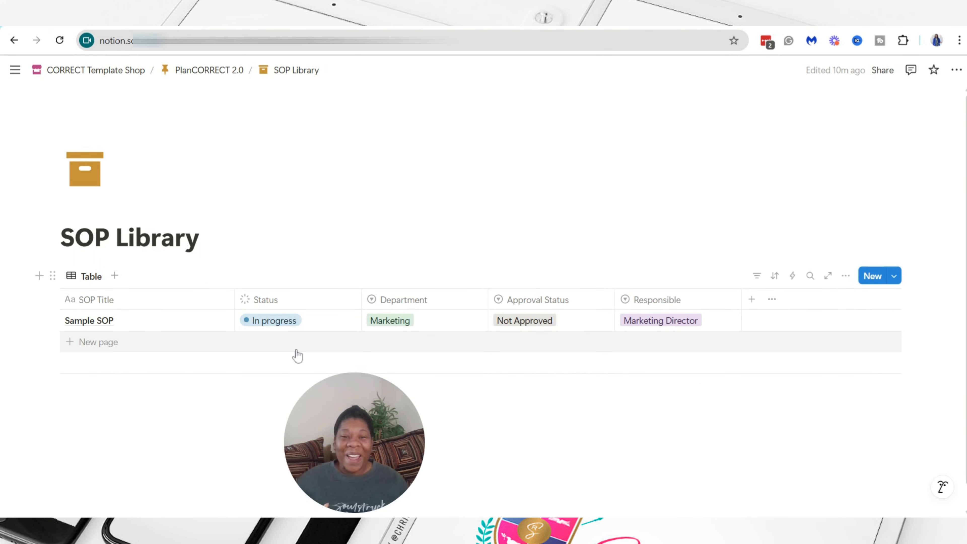
left_click_drag(364, 425, 500, 434)
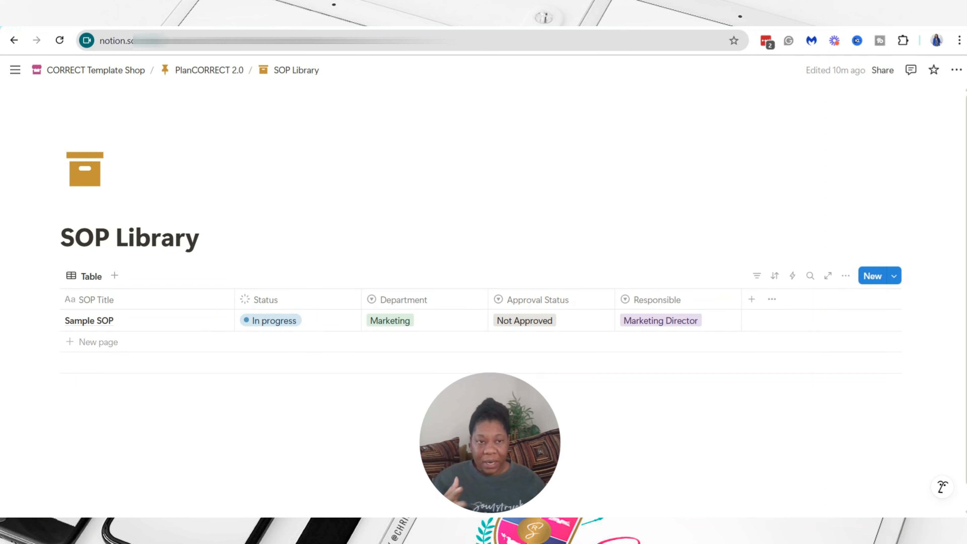
Step: Create a new SOP Library database template titled "[Template] SOP" and set its Approval Status to Not Approved
left_click(894, 277)
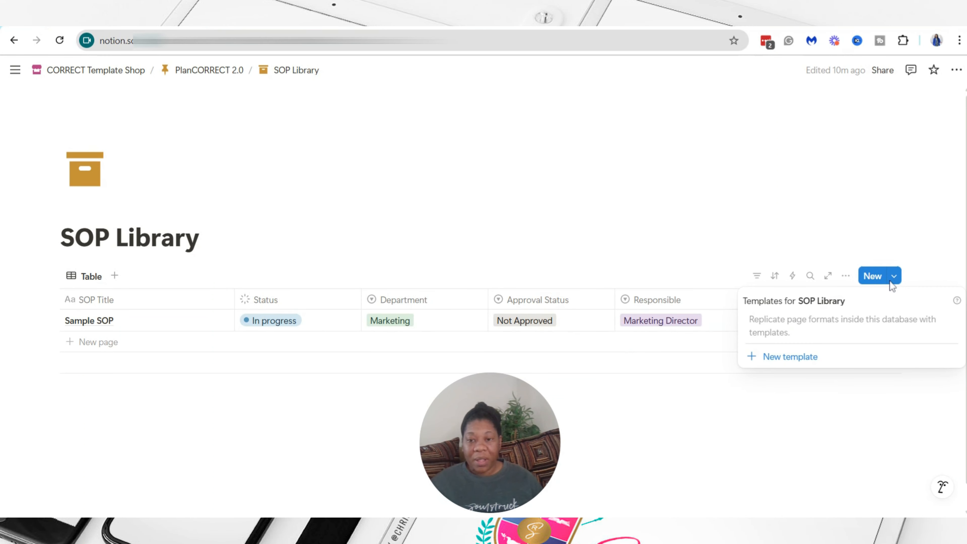
left_click(798, 362)
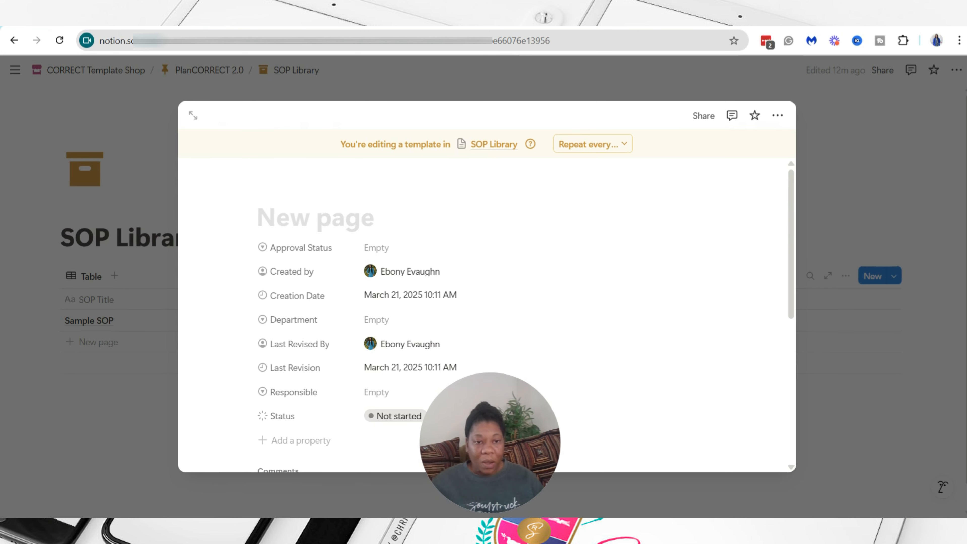
type("[T")
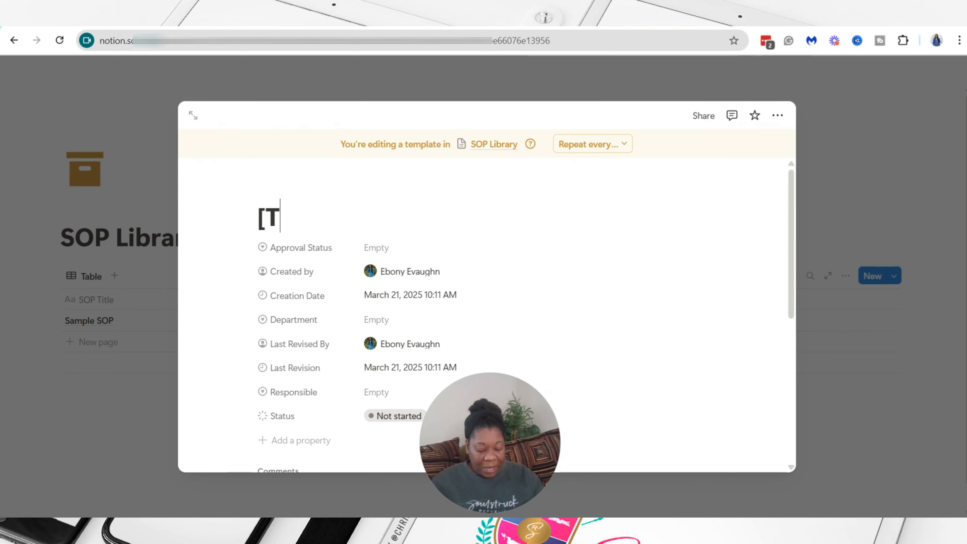
type("emplate")
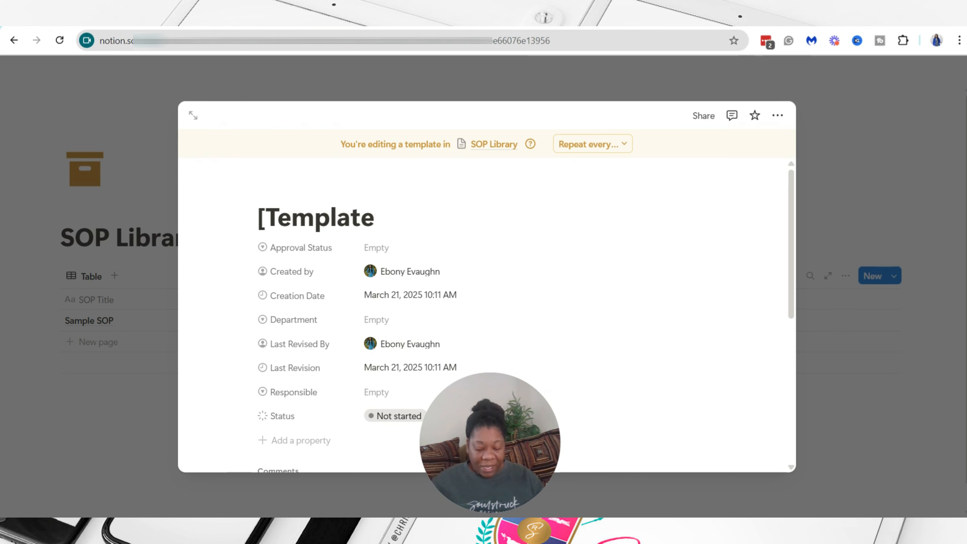
type("]")
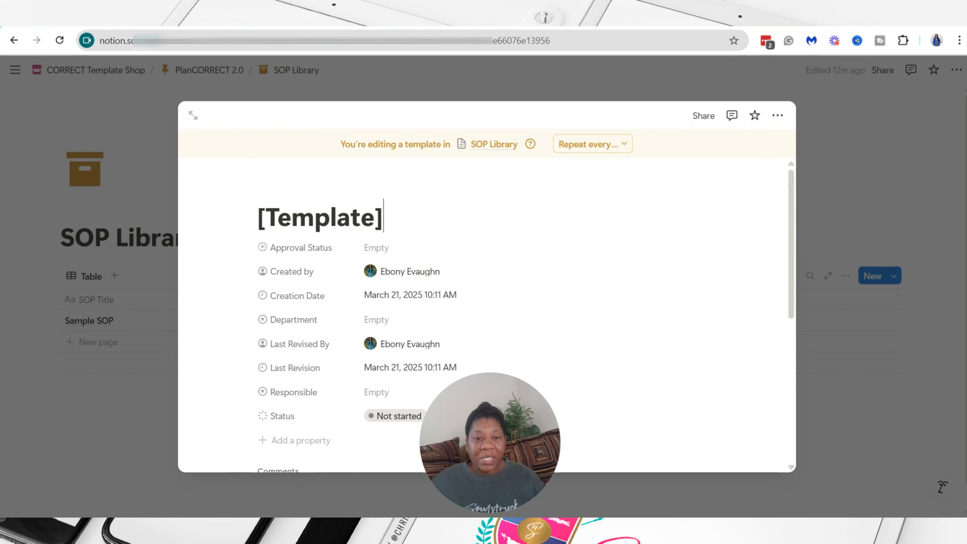
type("SOP")
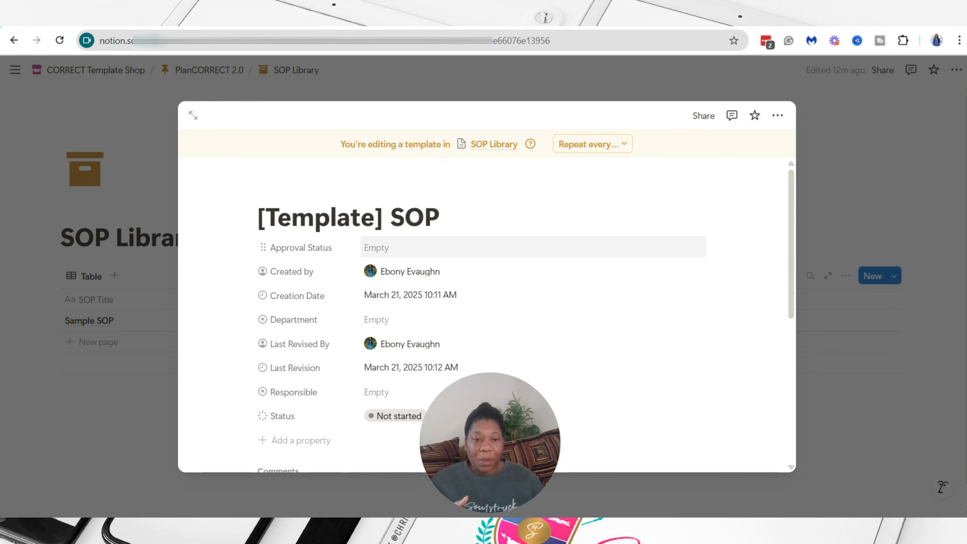
left_click(533, 247)
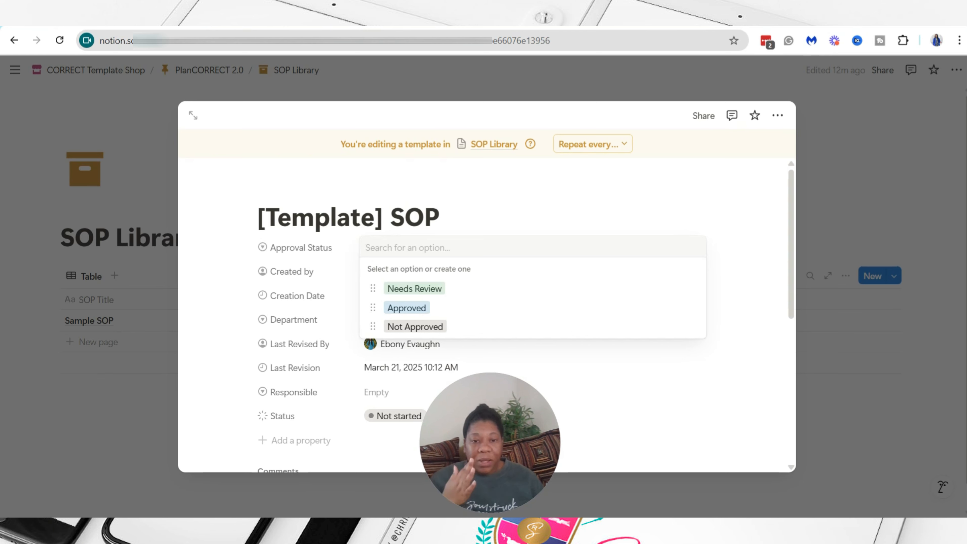
left_click(407, 327)
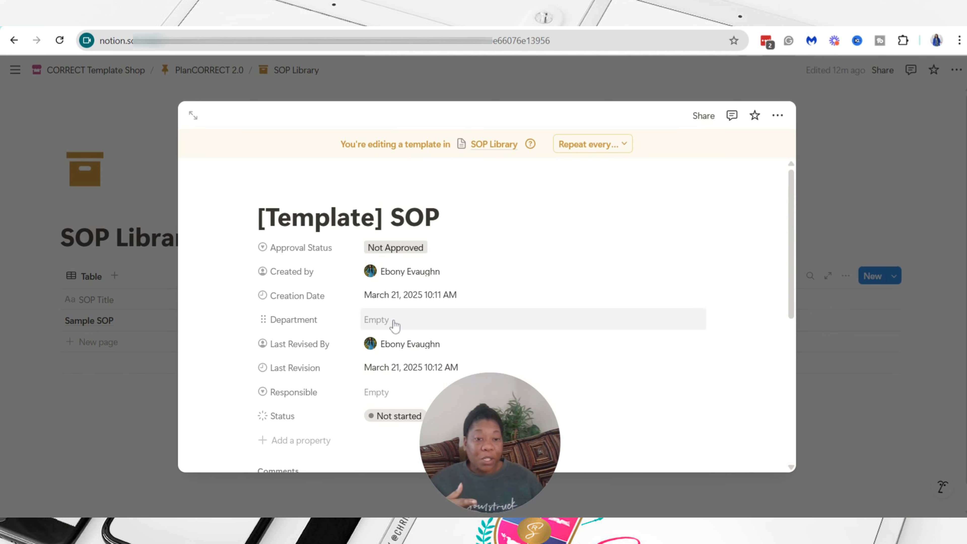
Step: Open the [Template] SOP template as a full page and start its body as an empty page
scroll(395, 325, "down", 2)
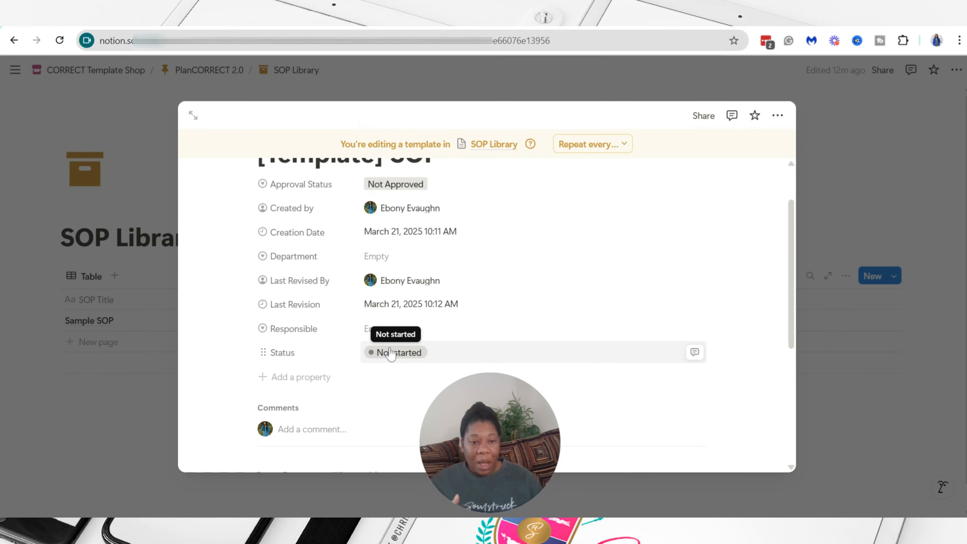
scroll(371, 356, "down", 5)
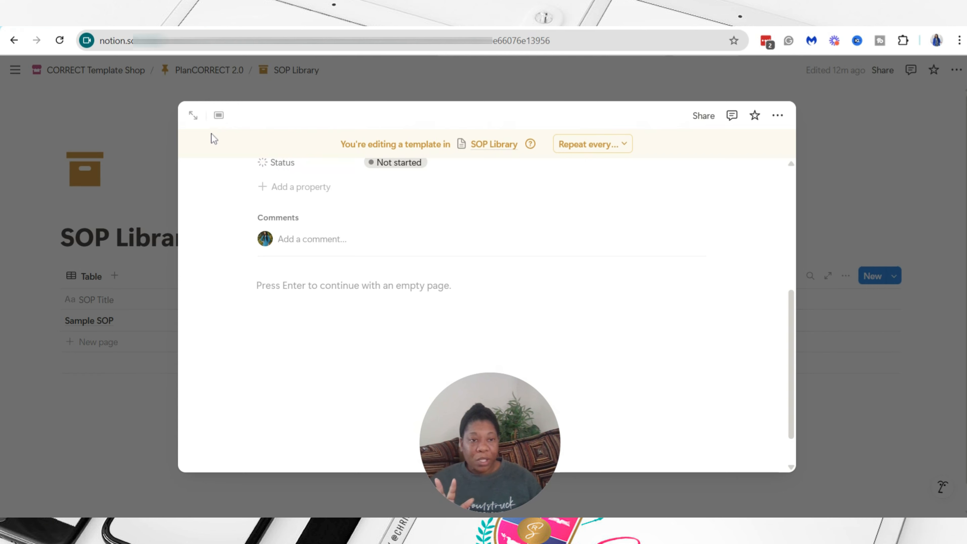
left_click(192, 116)
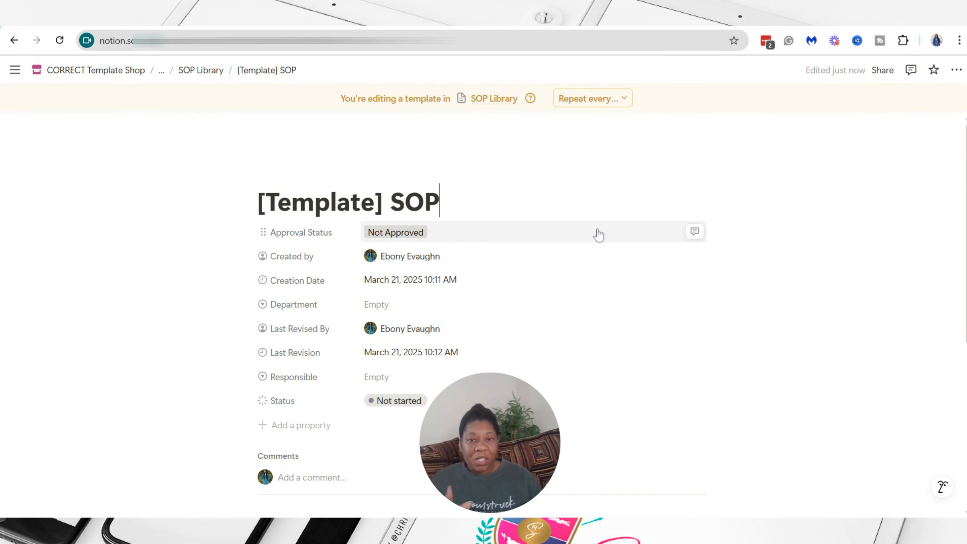
scroll(598, 237, "down", 2)
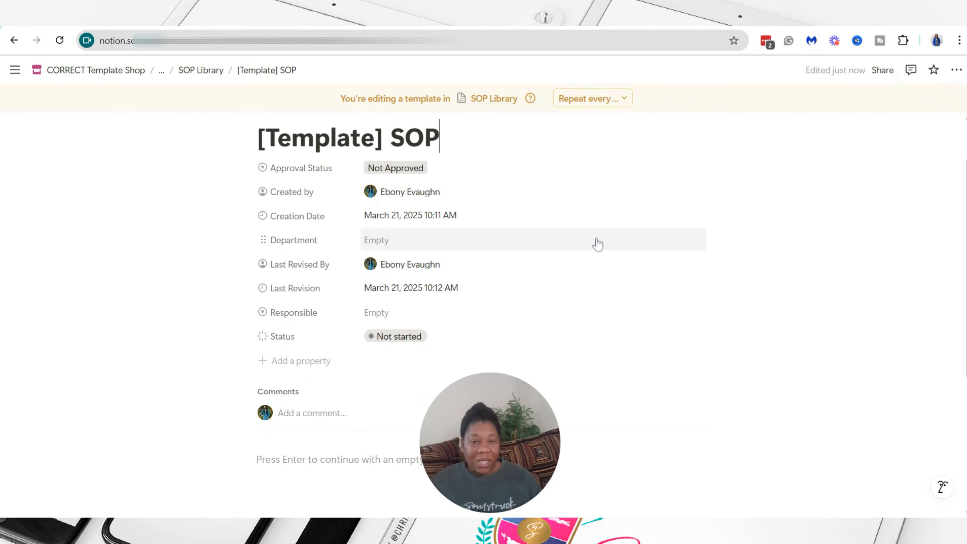
scroll(595, 237, "down", 2)
scroll(591, 230, "down", 1)
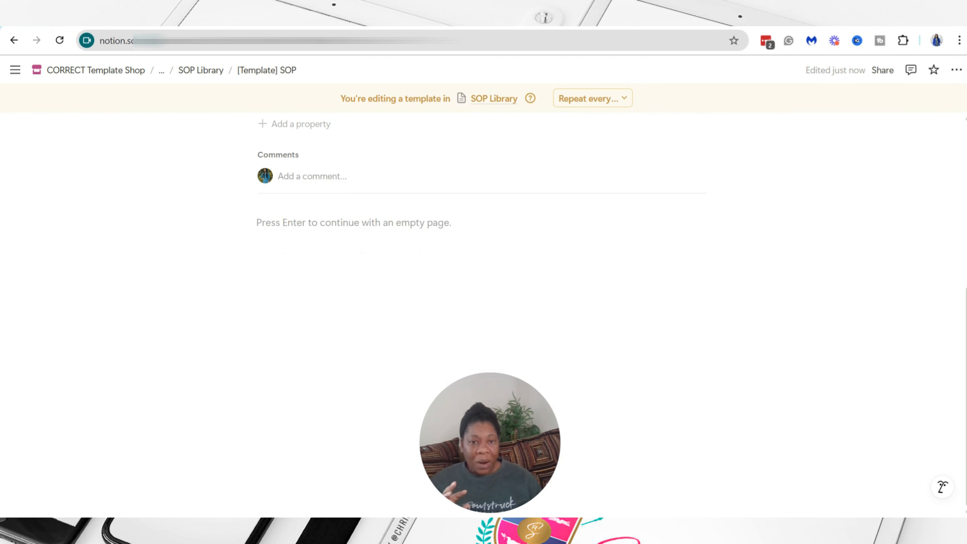
key("Return")
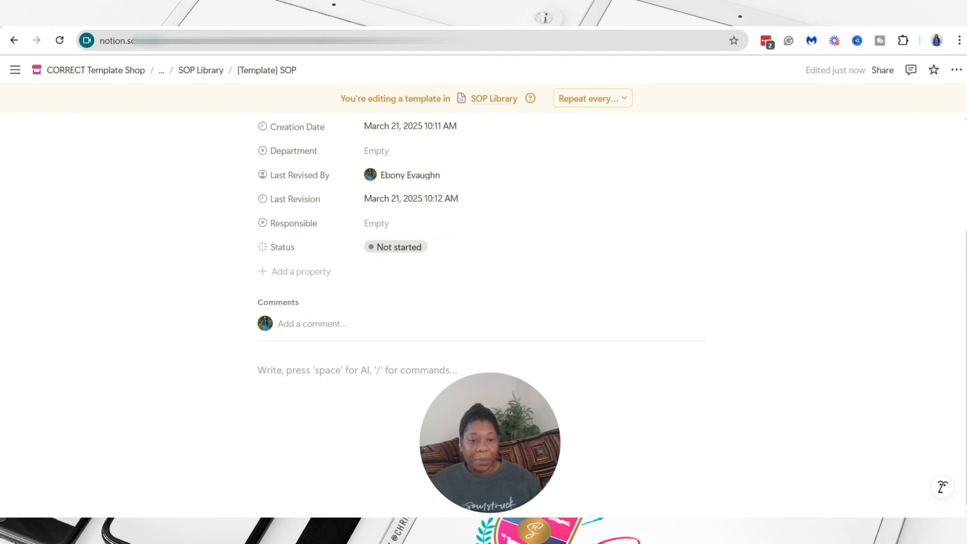
left_click_drag(509, 423, 902, 475)
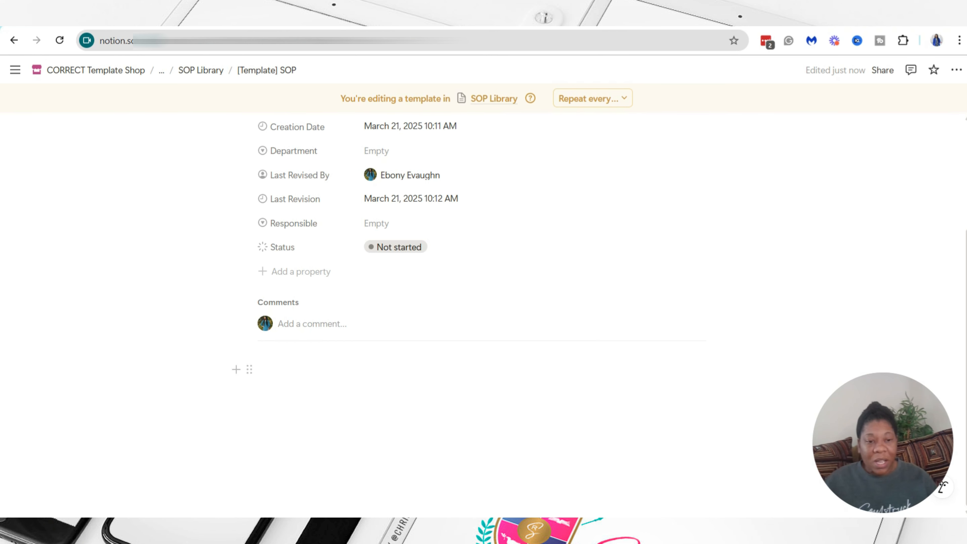
Step: Add a Heading 2 block reading "Introduction" at the start of the template's body
left_click(259, 370)
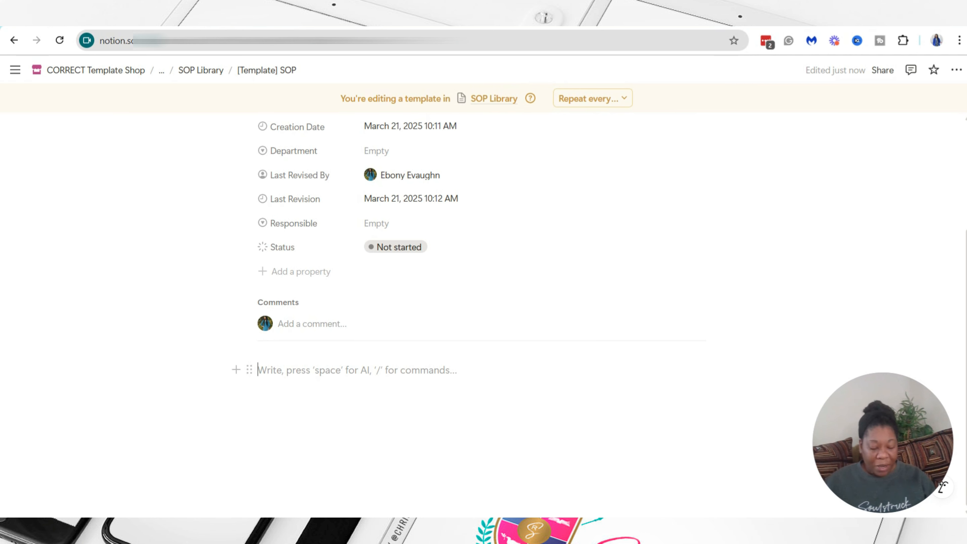
type("/hea")
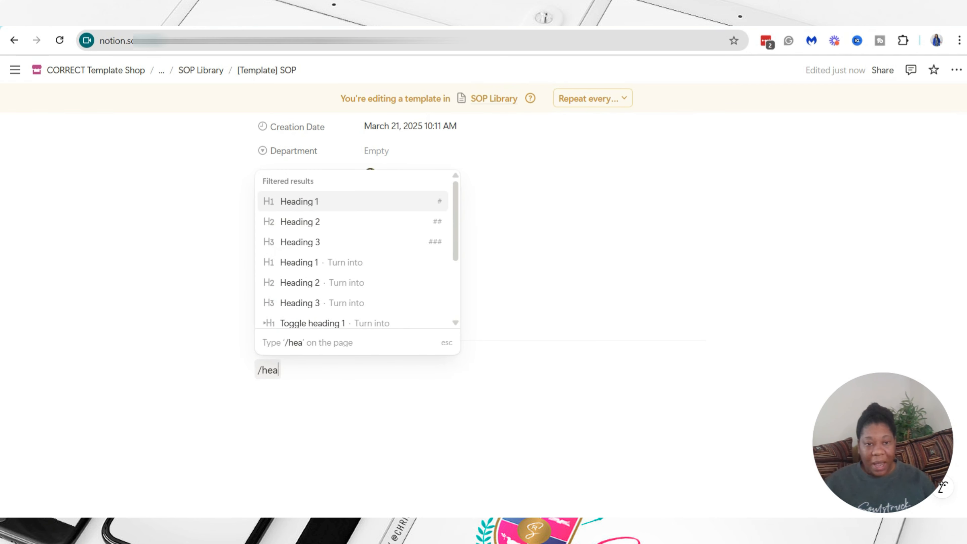
left_click(307, 224)
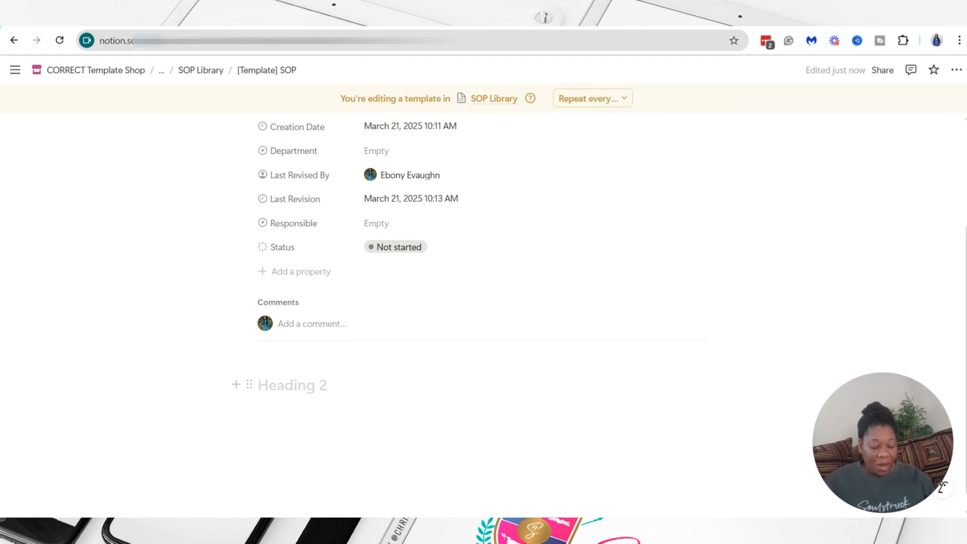
type("Into")
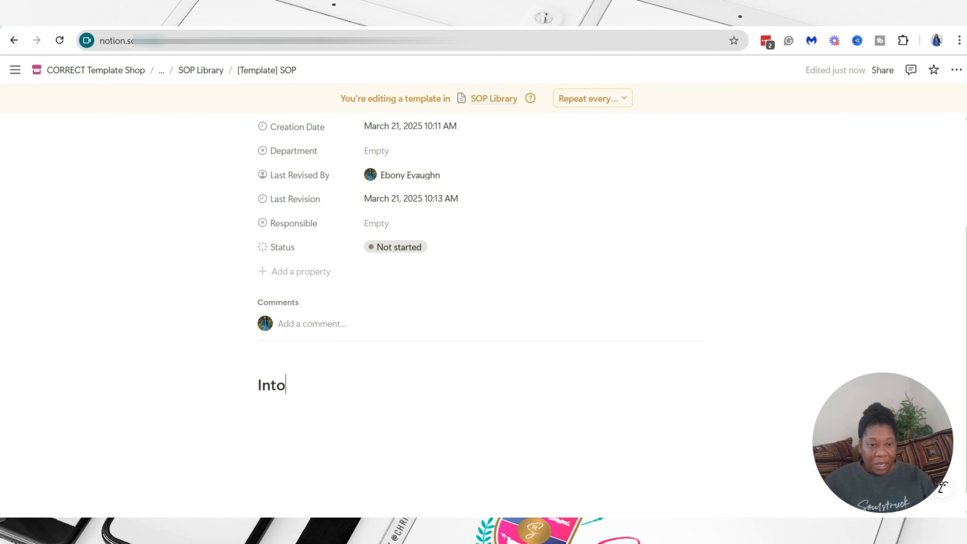
key("BackSpace")
type("roduct")
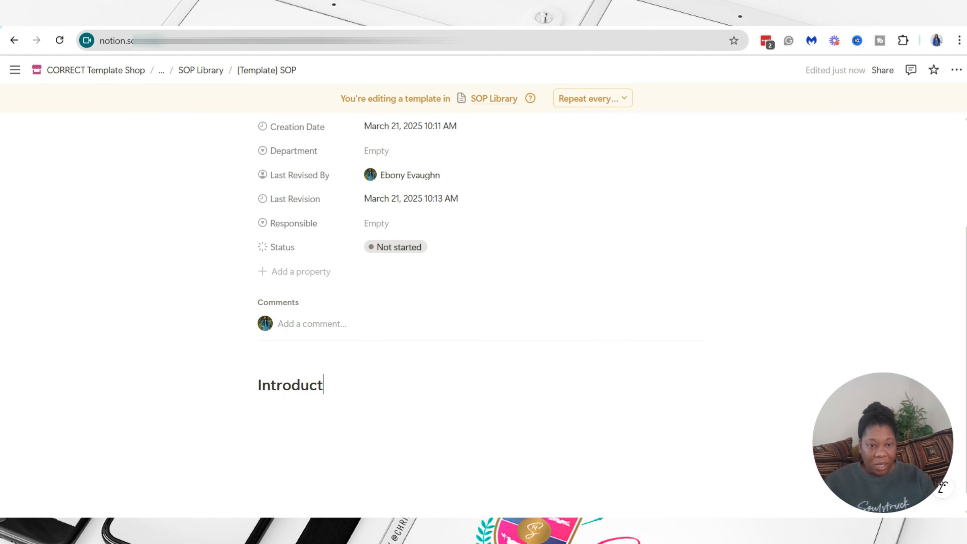
type("ion")
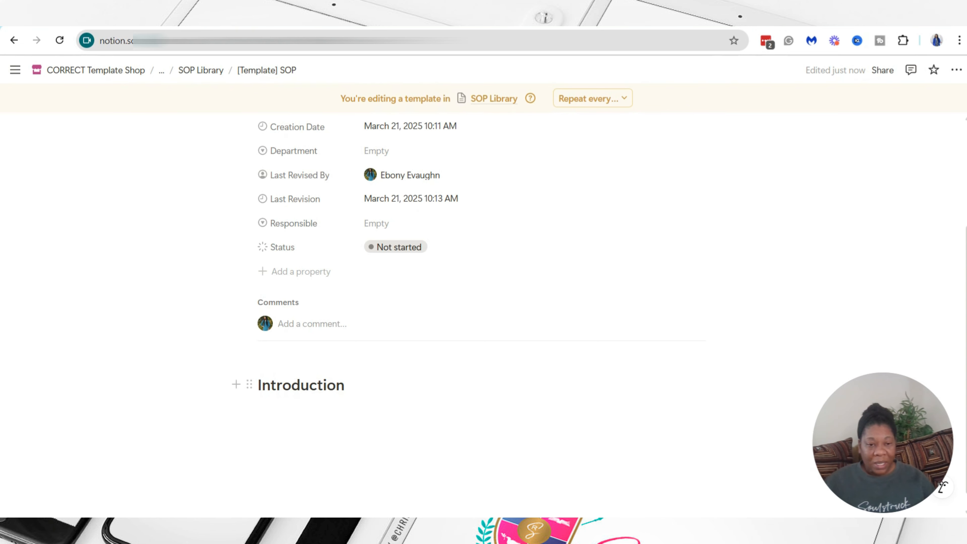
Step: Give the Introduction heading a yellow background
left_click(249, 384)
mouse_move(131, 467)
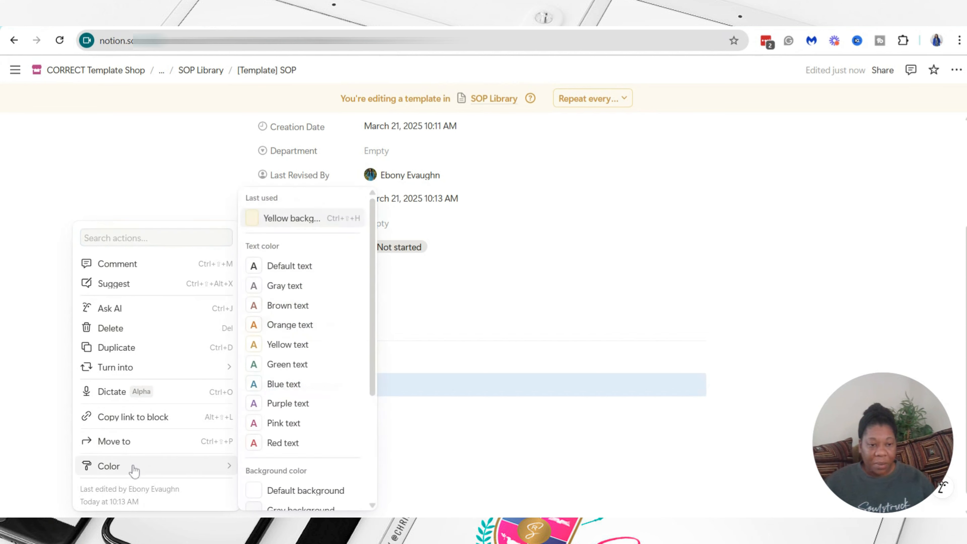
scroll(307, 417, "down", 4)
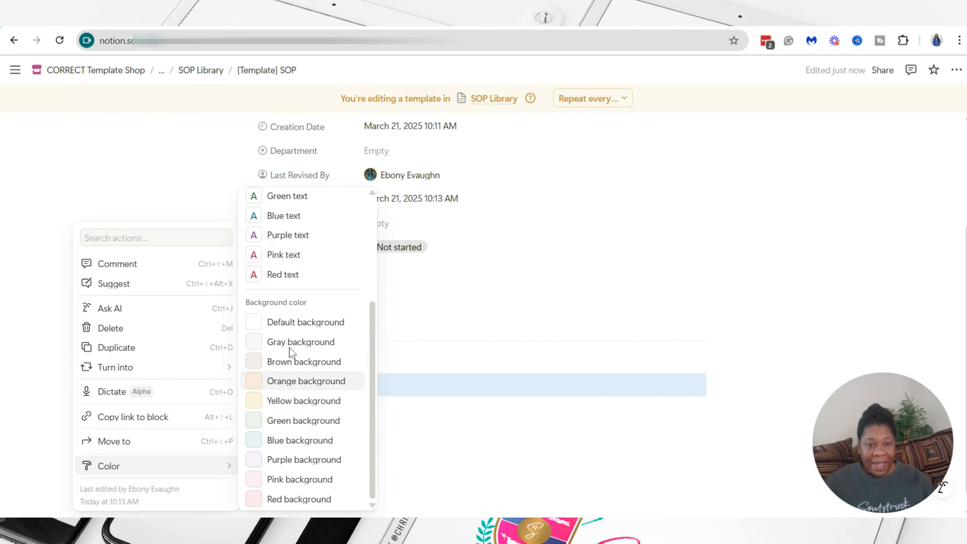
left_click(296, 402)
Step: Add a toggle named "Purpose" below the Introduction heading and start an empty text block inside it
left_click(297, 425)
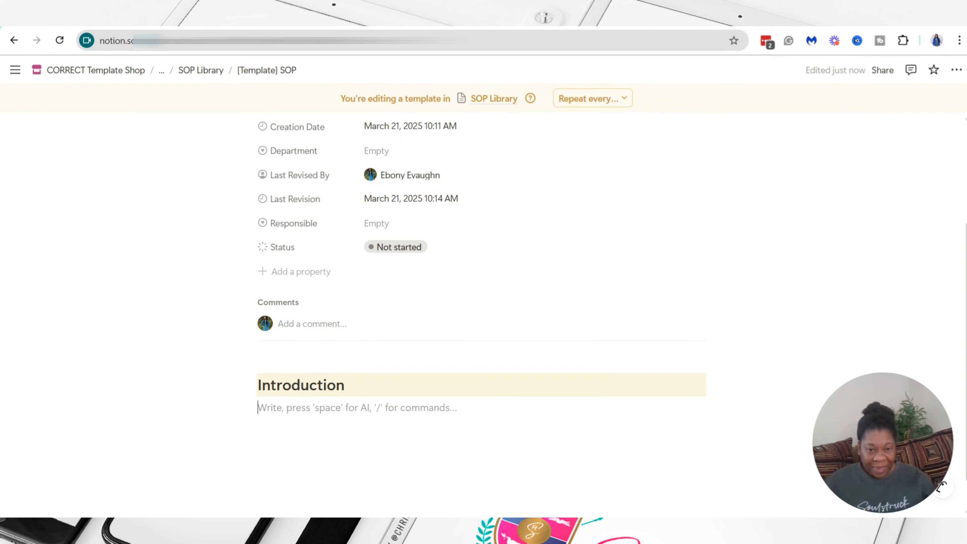
type(">")
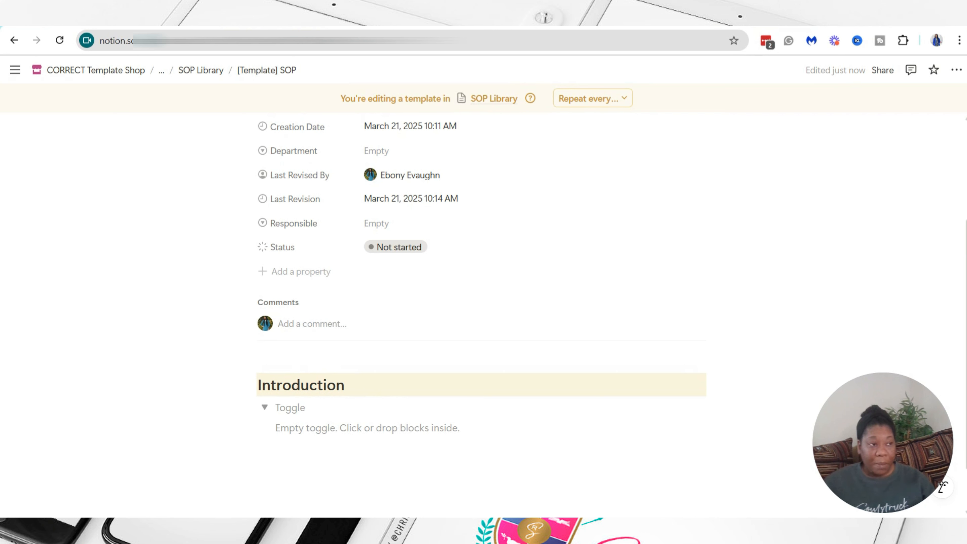
type("Purpo")
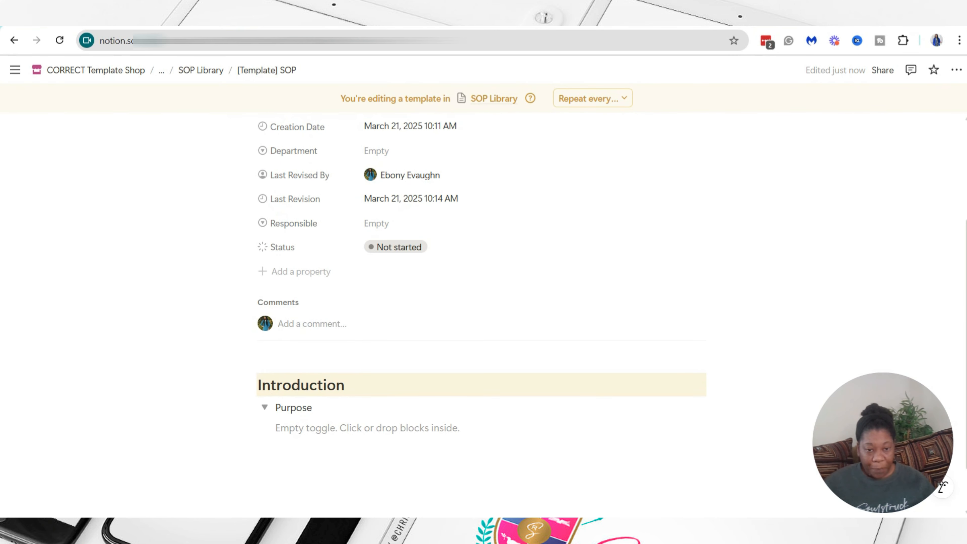
type("se")
scroll(400, 361, "down", 1)
left_click(400, 370)
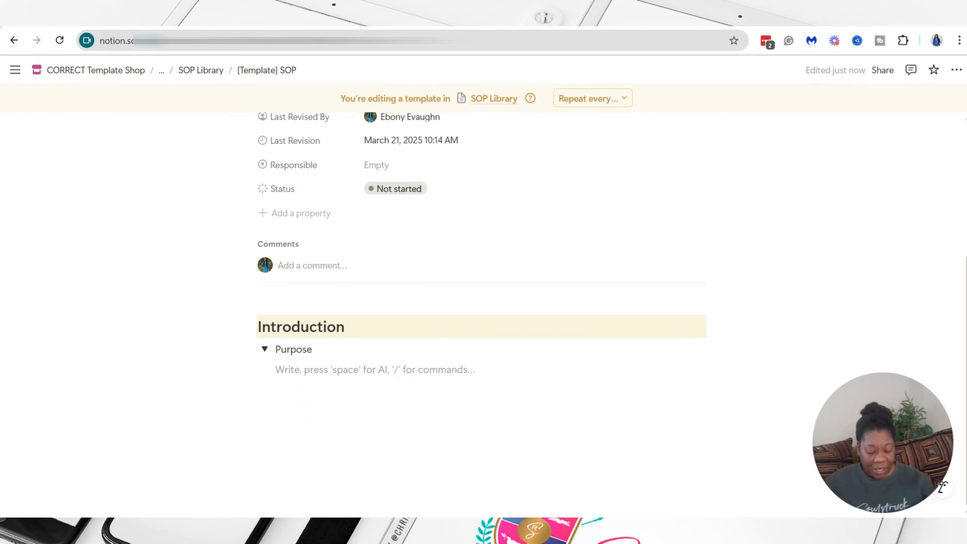
Step: Enter the placeholder "[Insert the purpose of this SOP]" inside the Purpose toggle
type("[Inse")
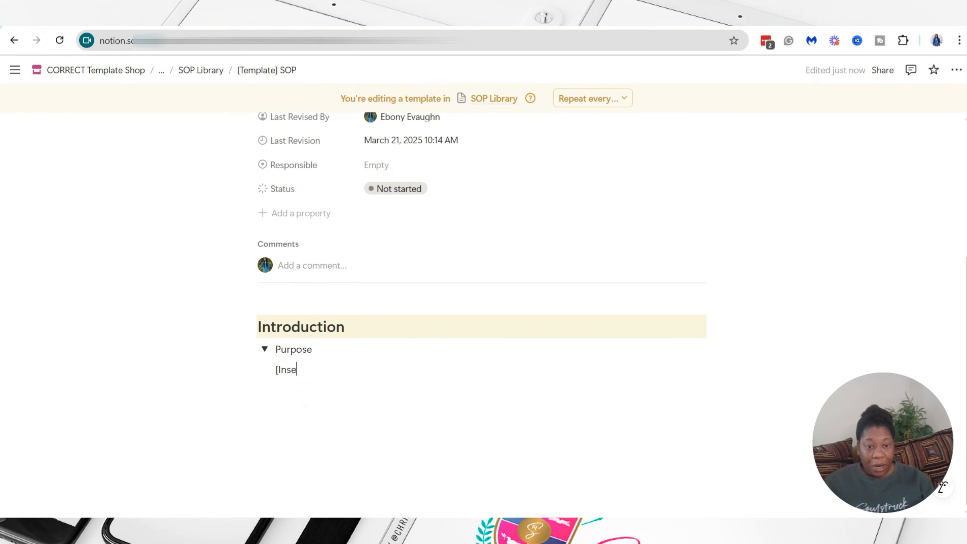
type("rt the ")
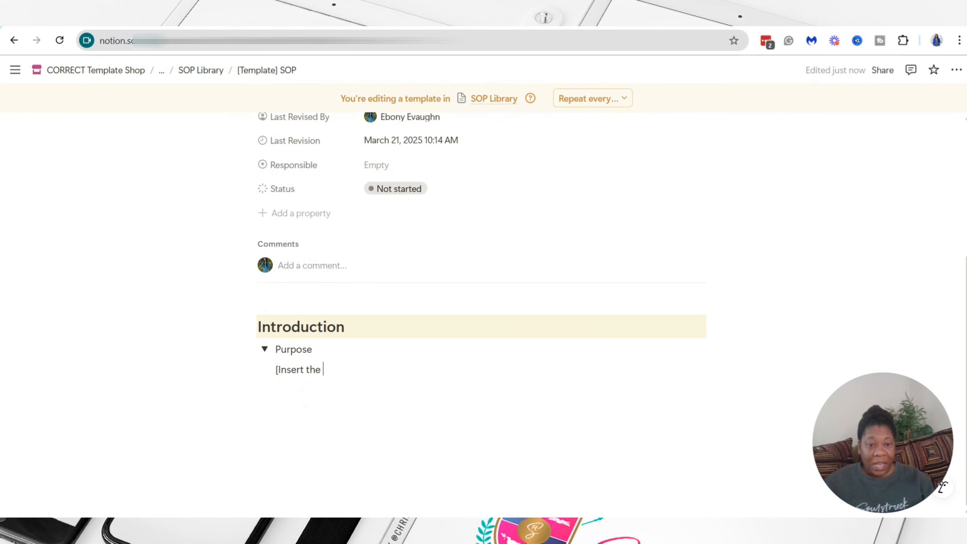
type("purpose o")
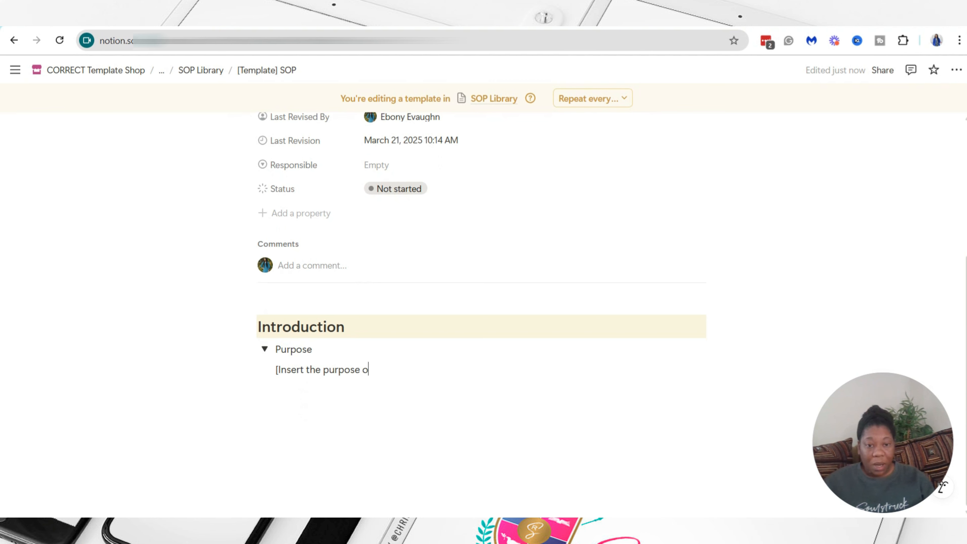
type("f this SOP")
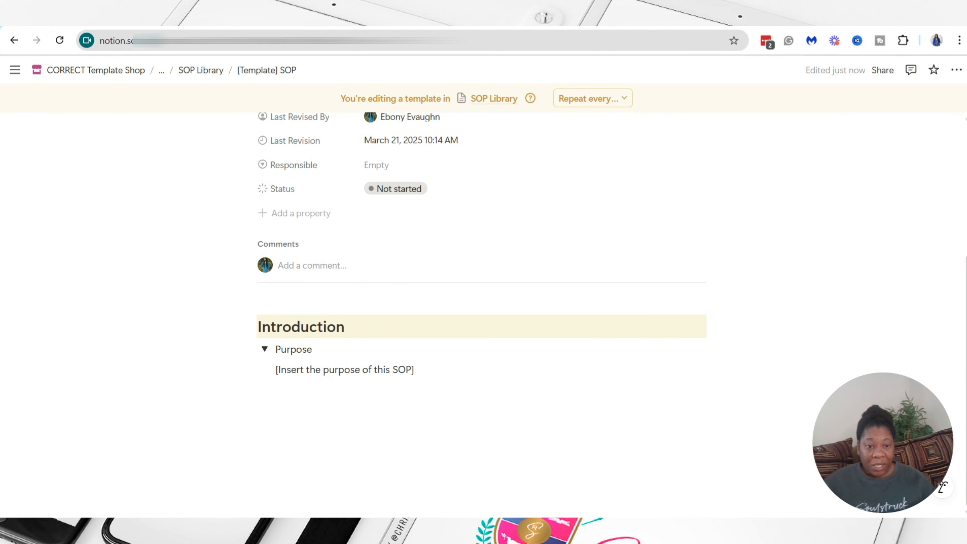
Step: Add a toggle named "Scope" below the Purpose toggle, at the same level rather than nested inside it
key("Return")
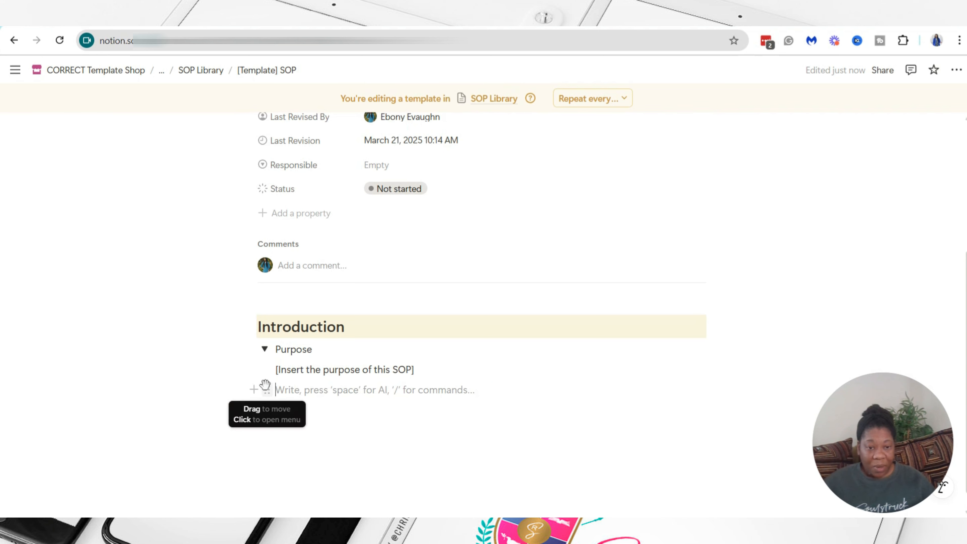
mouse_move(267, 390)
left_mouse_down()
mouse_move(255, 414)
mouse_move(257, 403)
left_mouse_up()
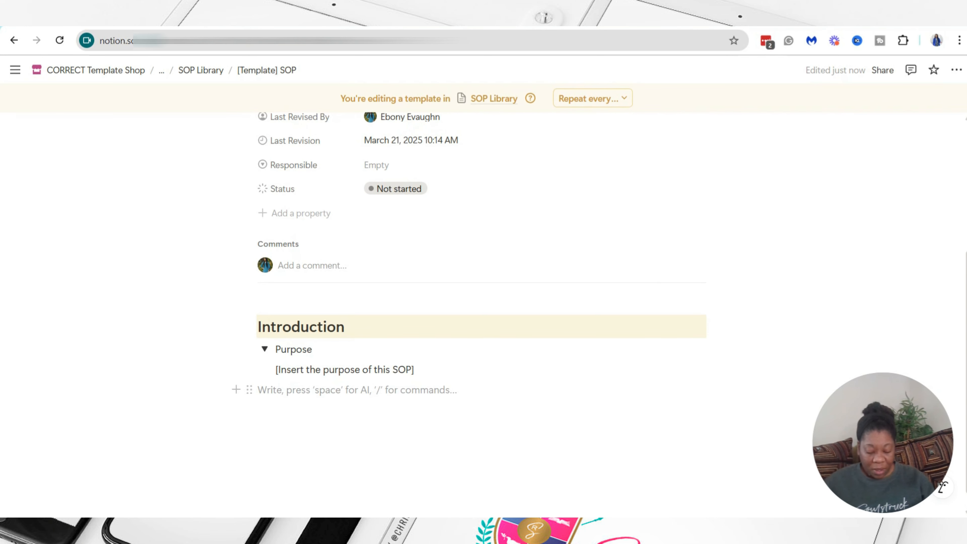
type(">")
key("BackSpace")
type("> ")
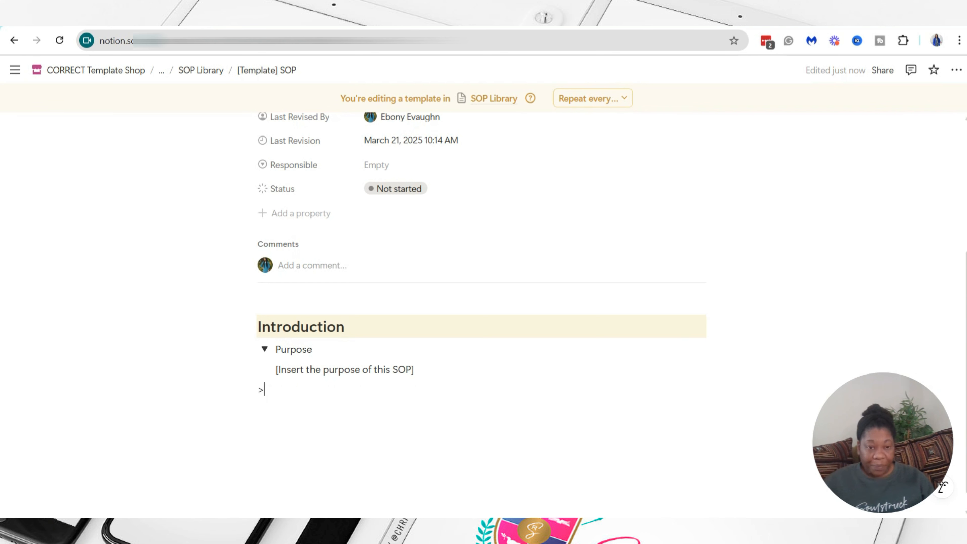
type("Scope")
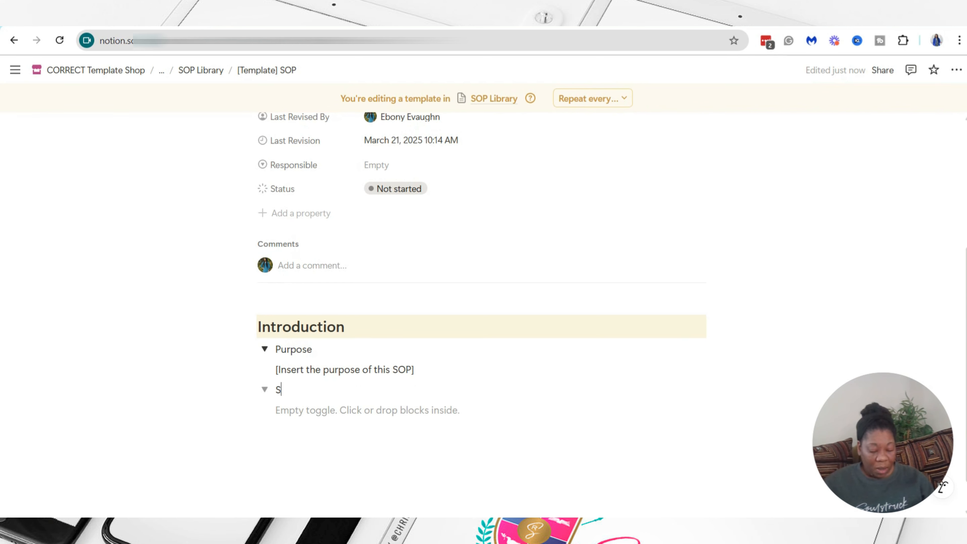
Step: Enter the placeholder "[Insert the scope of this SOP]" inside the Scope toggle
left_click(309, 416)
type("[In")
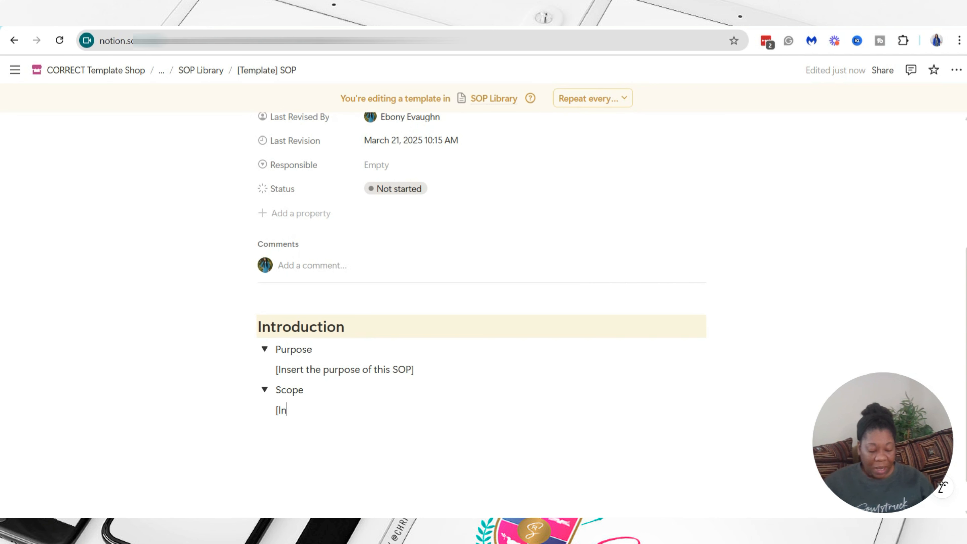
type("sert the sco")
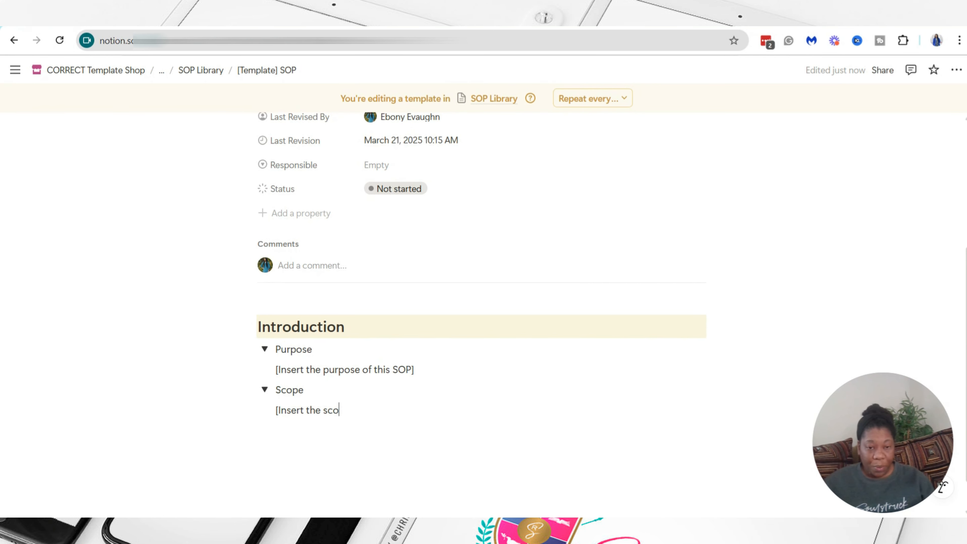
type("pe of this ")
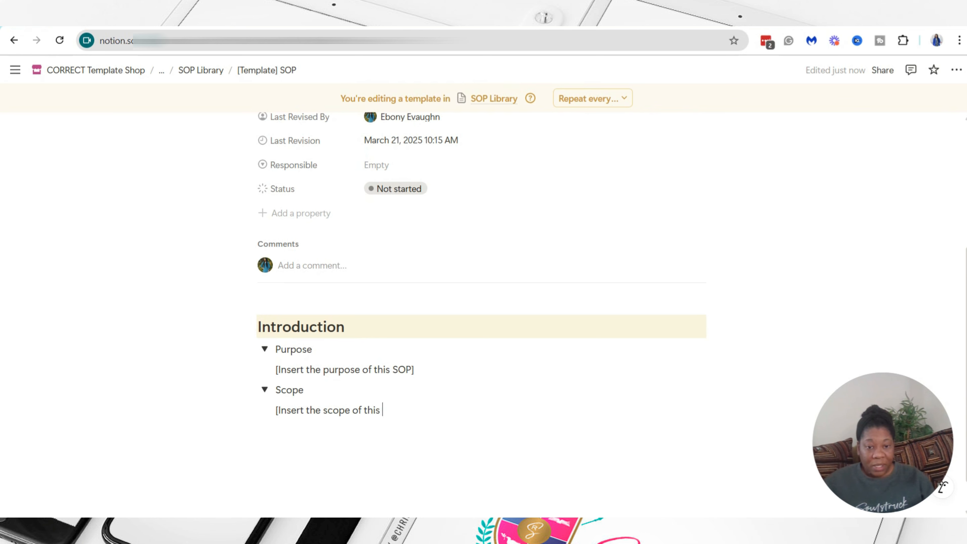
type("SOP]")
Step: Make the Scope and Purpose toggle titles bold
double_click(290, 389)
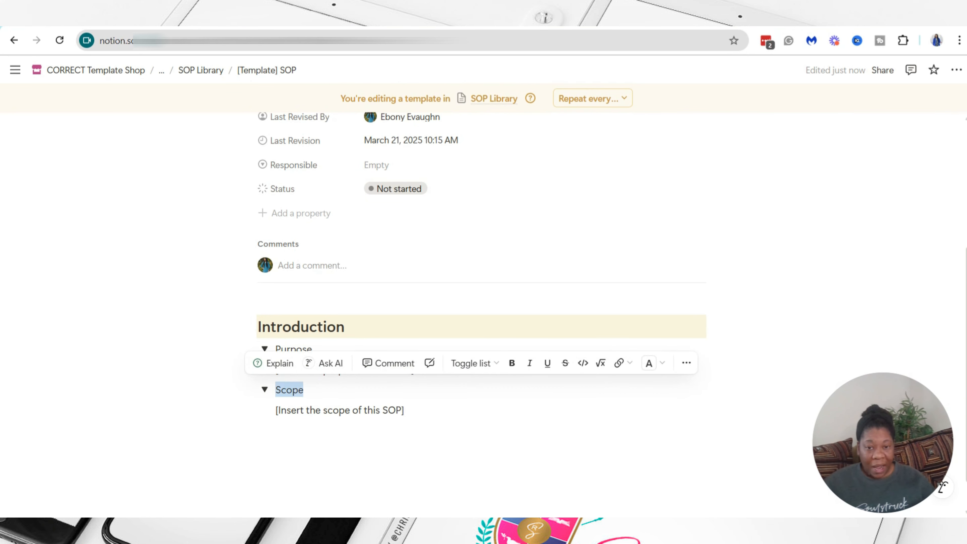
left_click(511, 364)
left_click(305, 389)
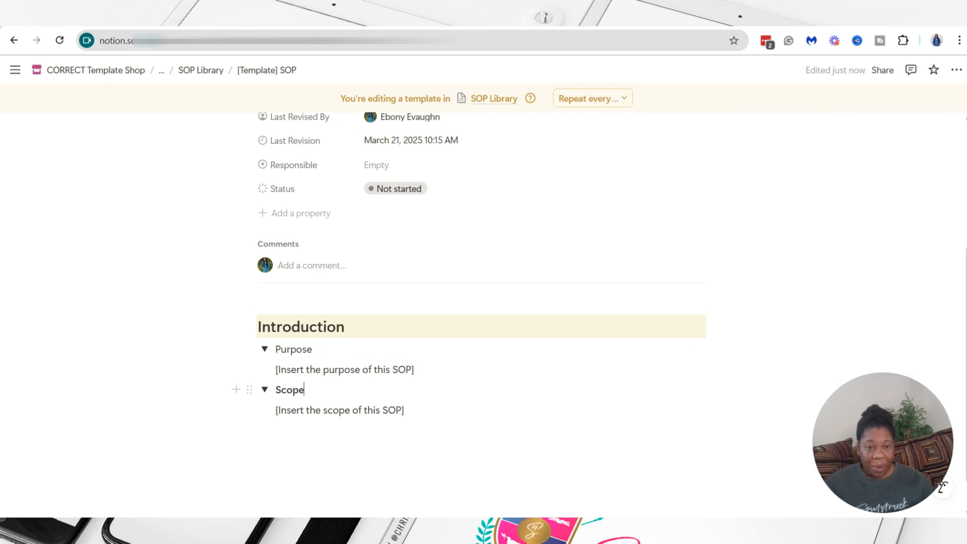
double_click(293, 349)
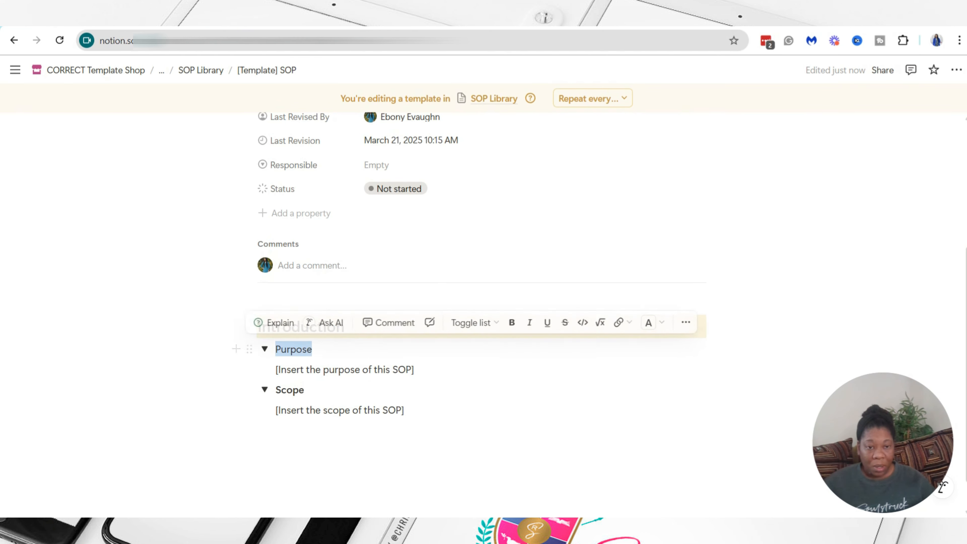
left_click(511, 323)
Step: Turn the Scope and Purpose toggles into Toggle heading 3 blocks and collapse both
double_click(289, 389)
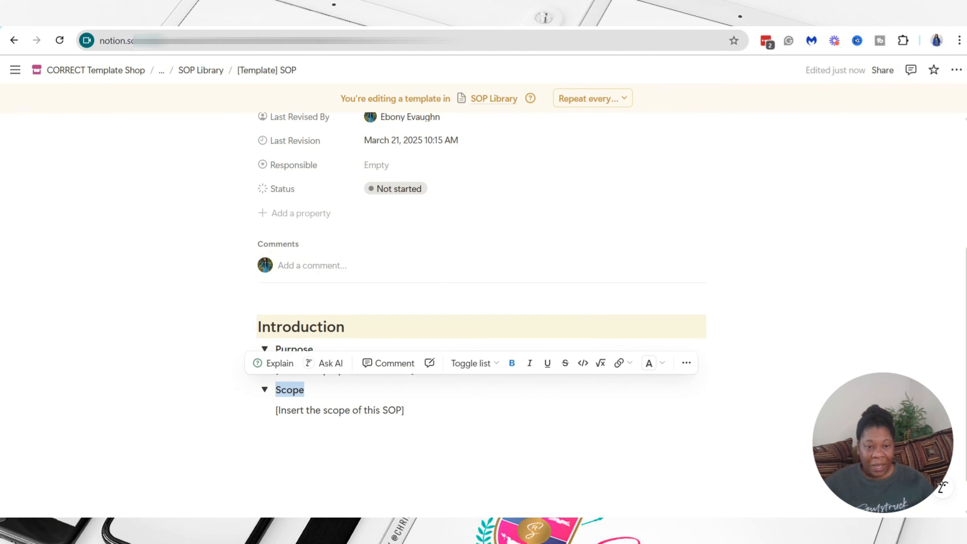
left_click(474, 365)
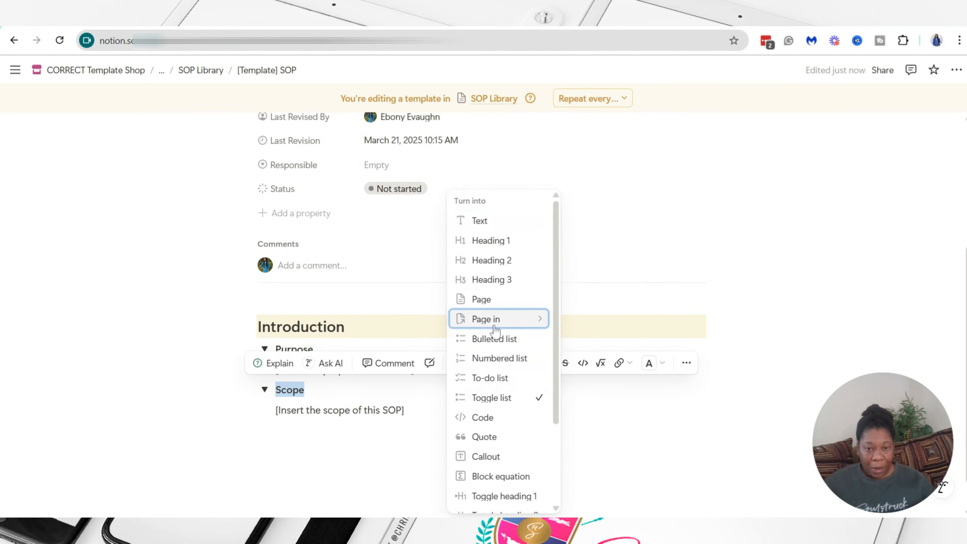
scroll(491, 335, "down", 3)
left_click(504, 423)
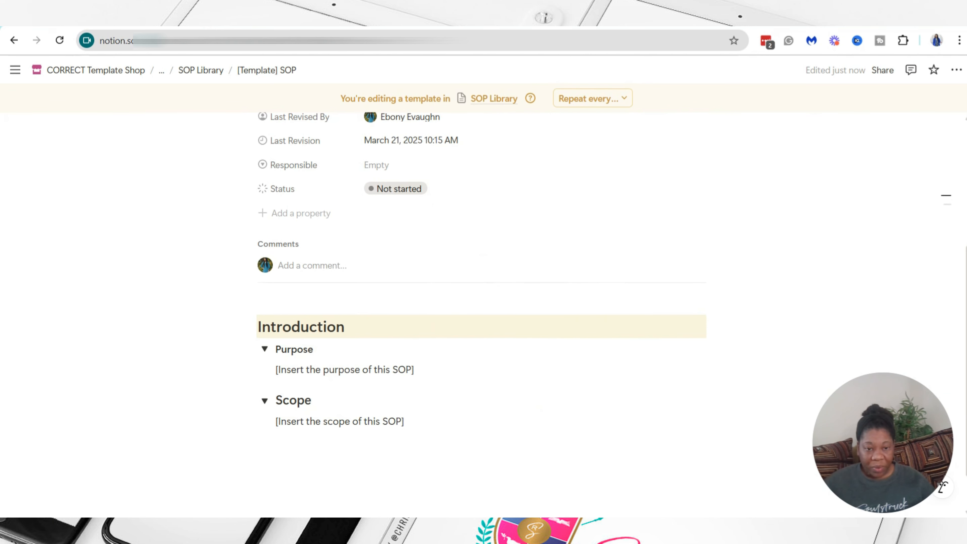
double_click(294, 349)
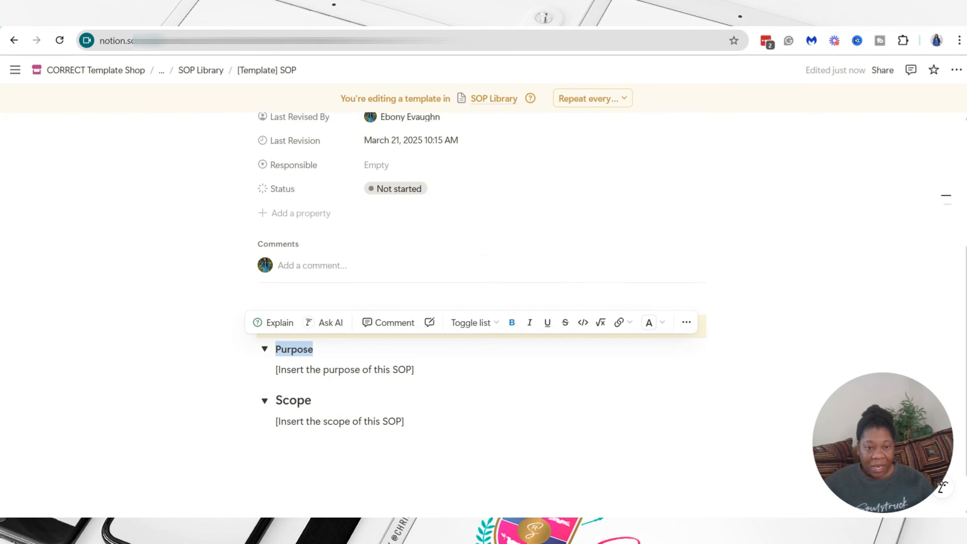
left_click(480, 324)
scroll(495, 381, "down", 3)
left_click(487, 423)
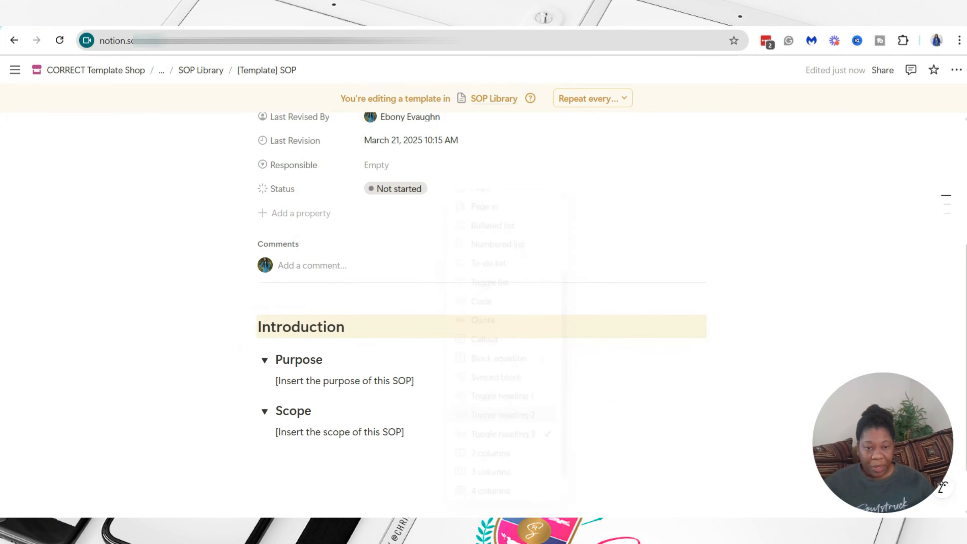
left_click(265, 360)
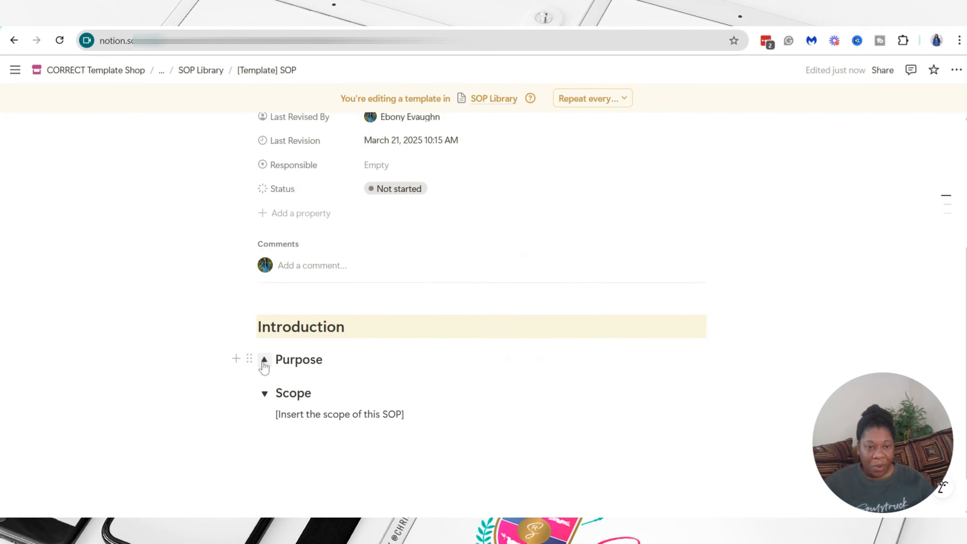
left_click(264, 393)
Step: Add a Heading 2 block reading "Definitions & Abbreviations" below the Scope toggle, followed by an empty text block
scroll(265, 393, "down", 1)
left_click(305, 390)
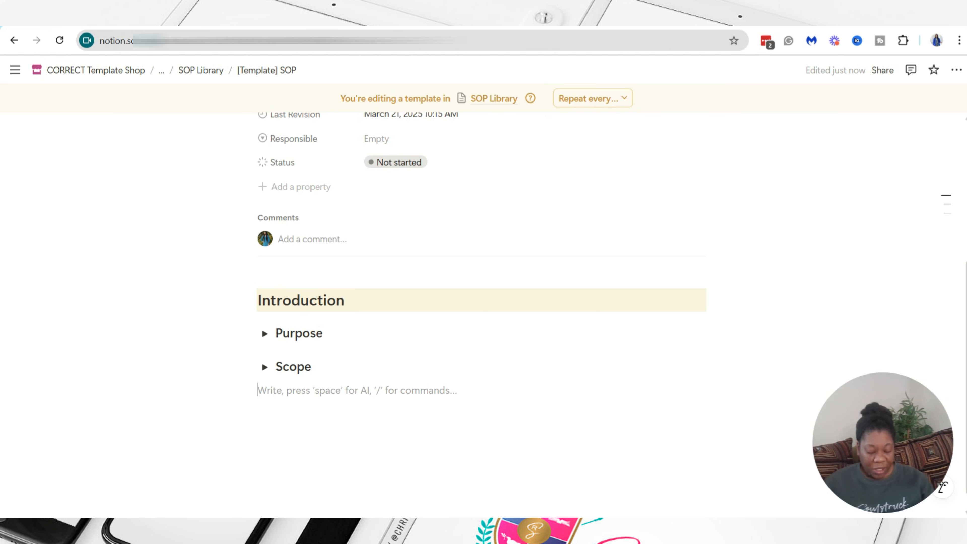
type("/")
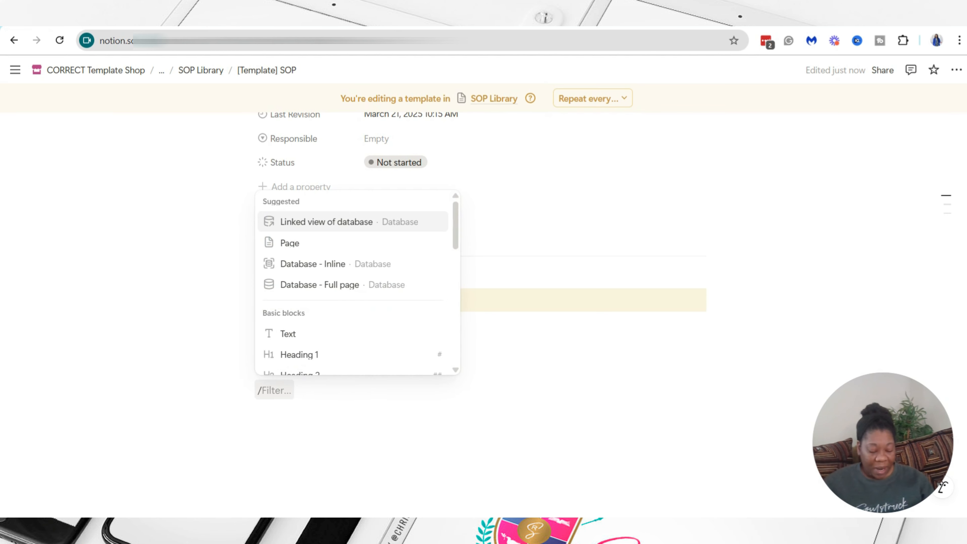
type("head")
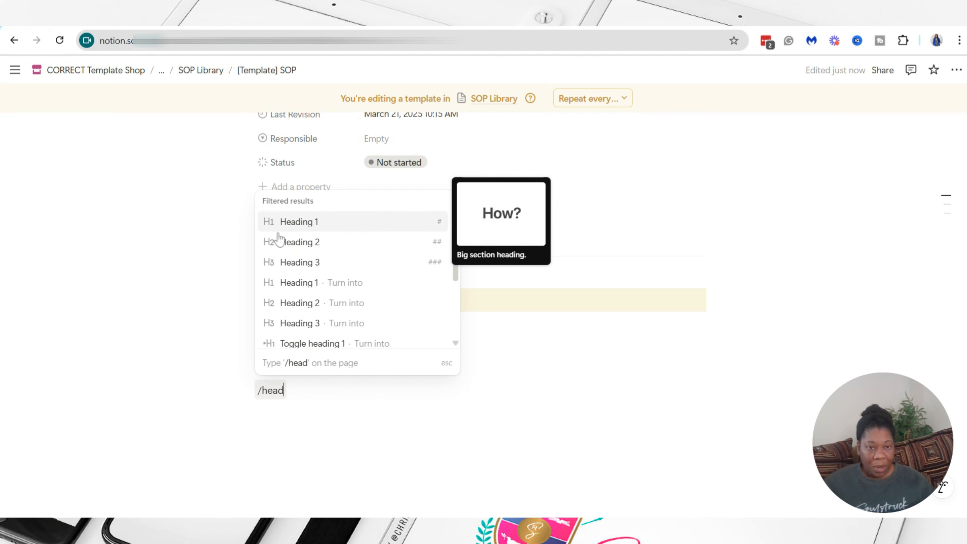
left_click(279, 240)
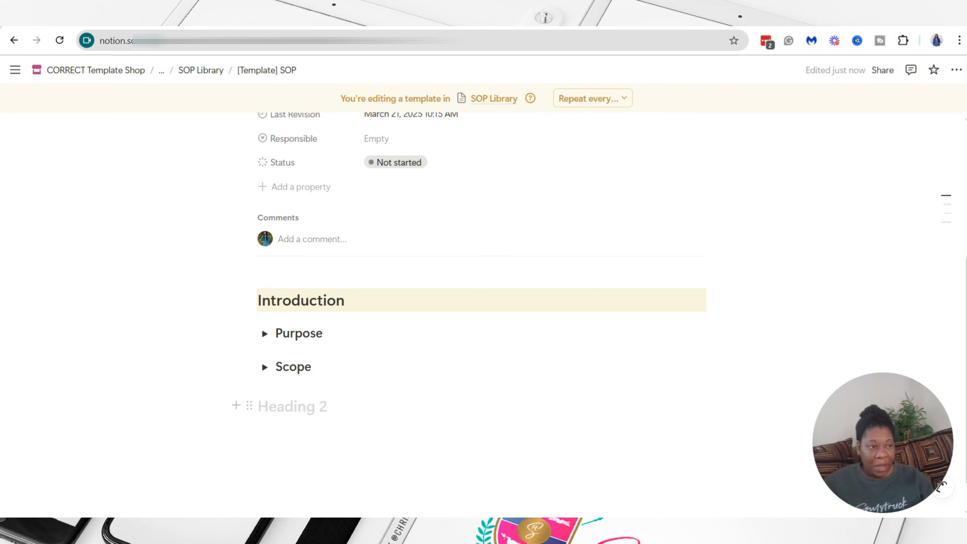
type("De")
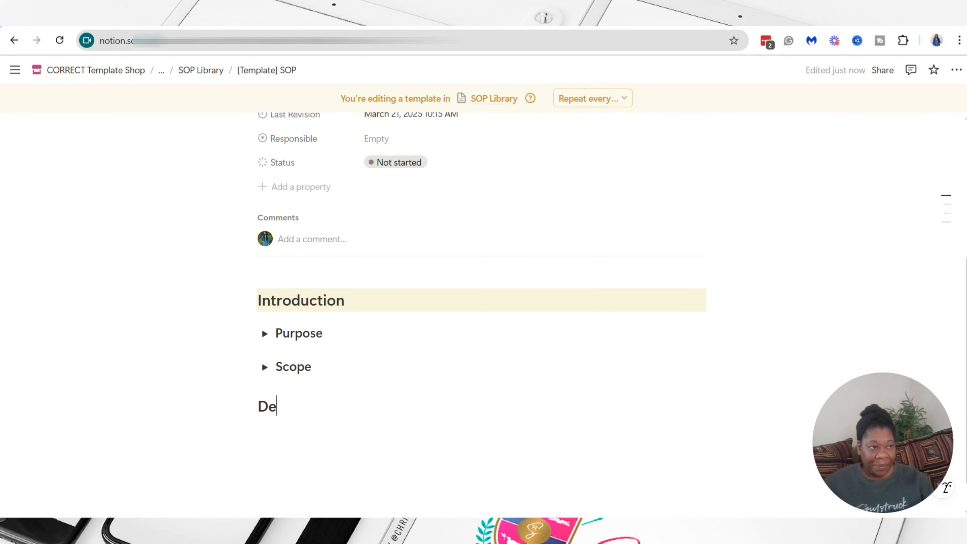
type("finitions ")
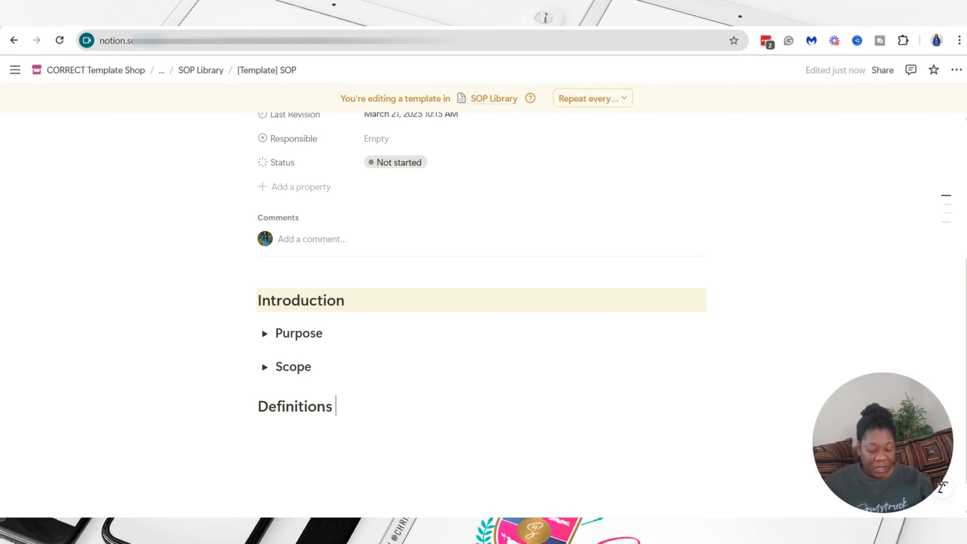
type("& Abb")
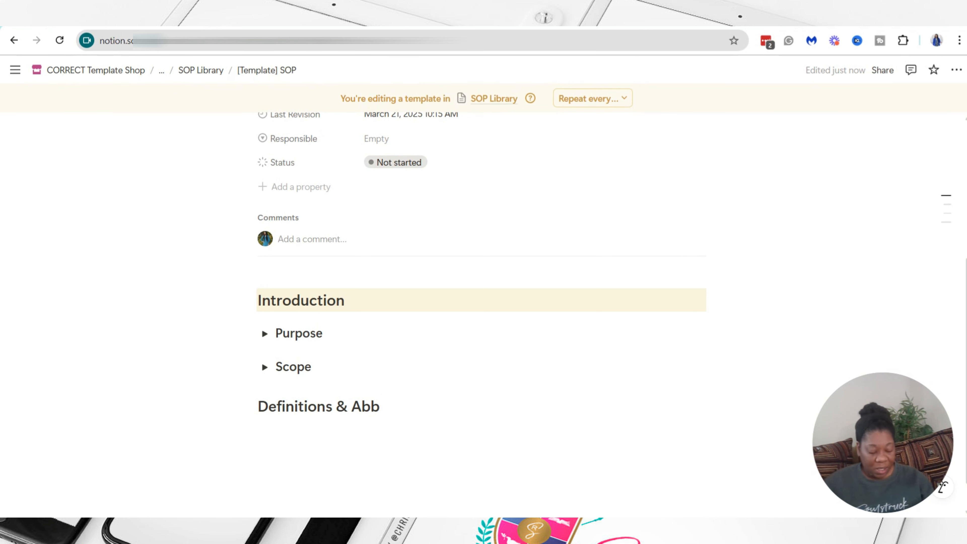
type("reviations")
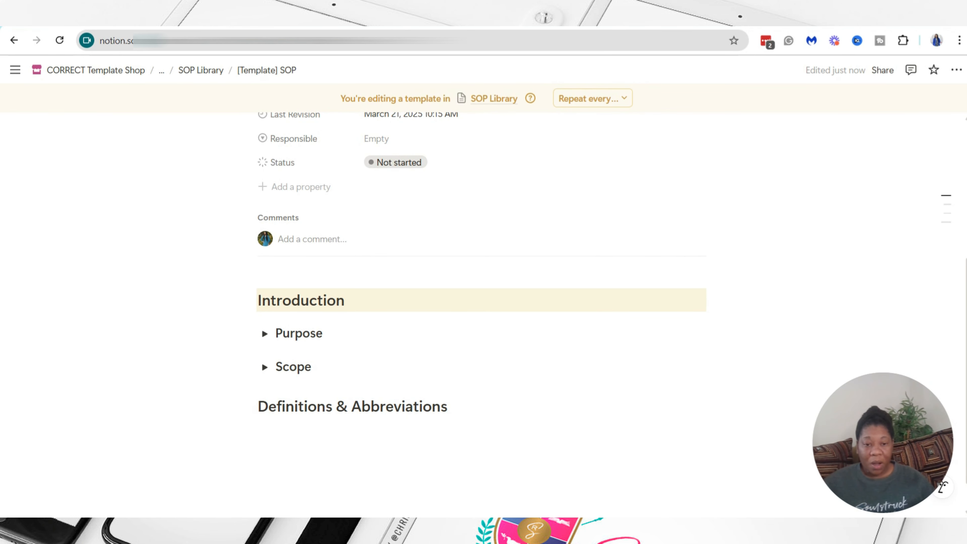
key("Return")
Step: Give the Definitions & Abbreviations heading a yellow background
left_click(250, 407)
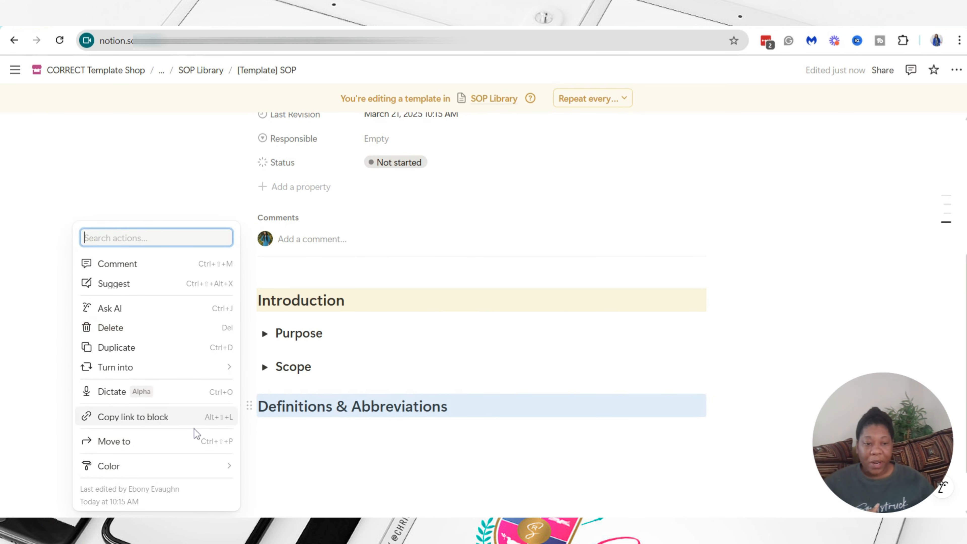
mouse_move(161, 470)
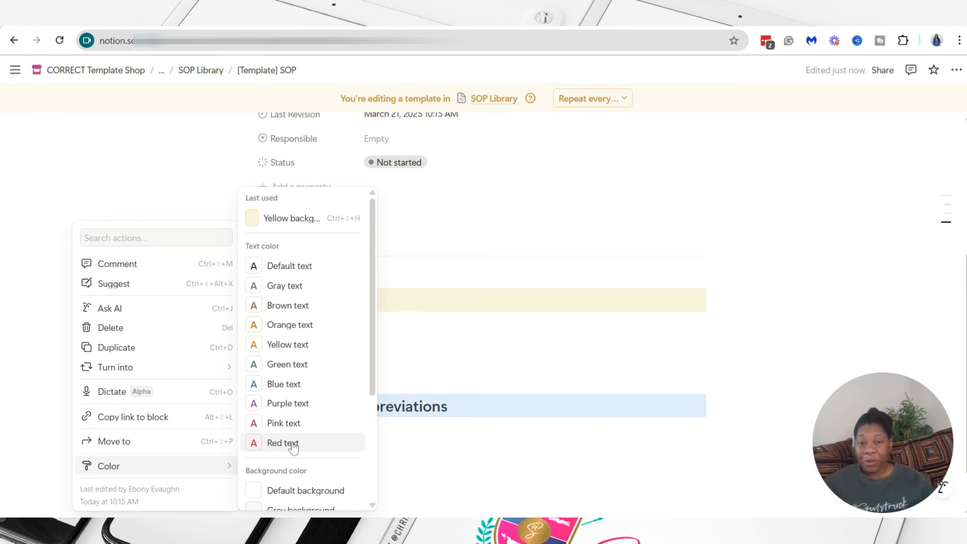
scroll(309, 326, "down", 4)
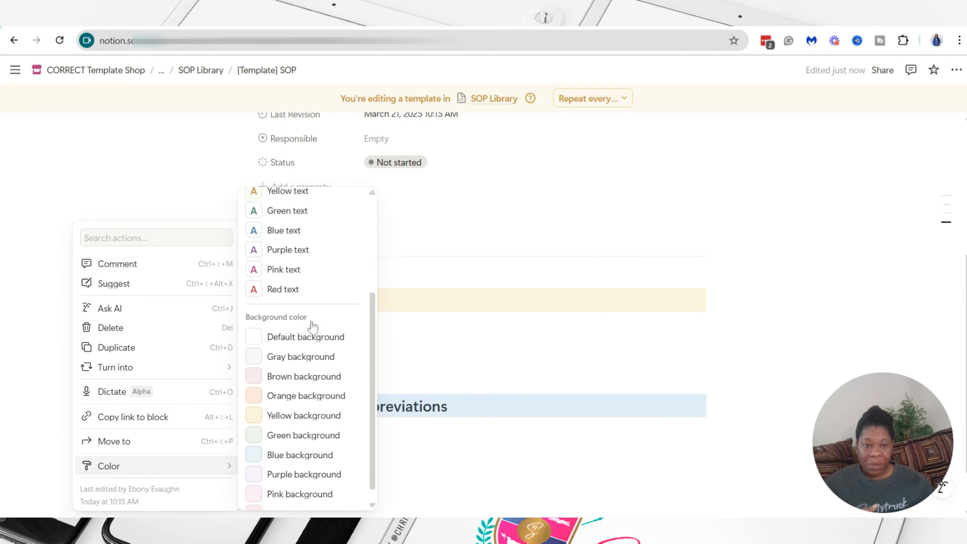
scroll(313, 326, "down", 1)
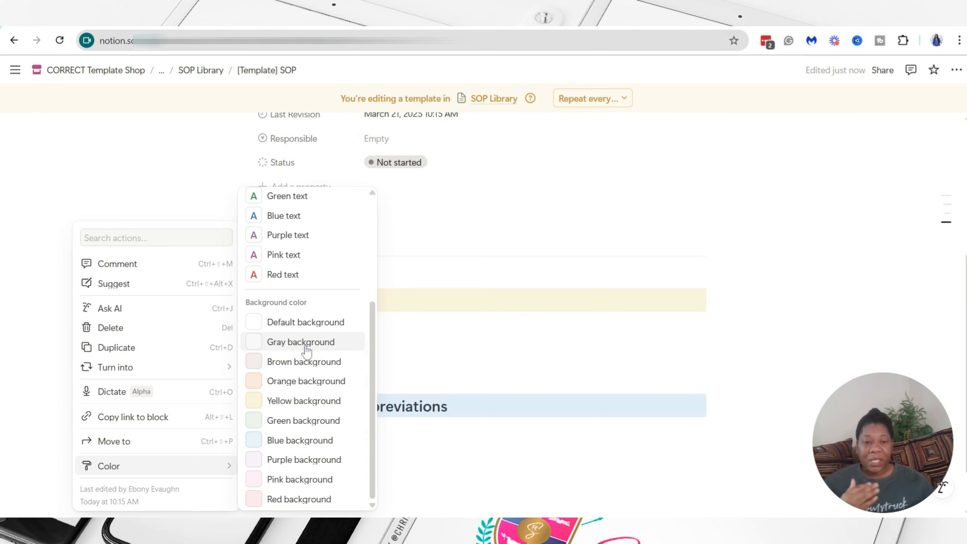
left_click(290, 420)
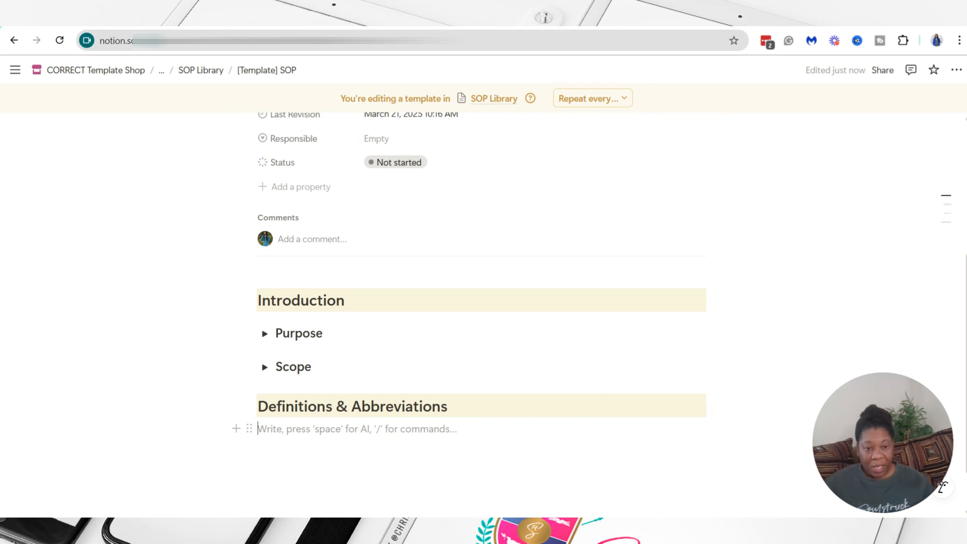
Step: Insert a simple table directly below the Definitions & Abbreviations heading
type("/table")
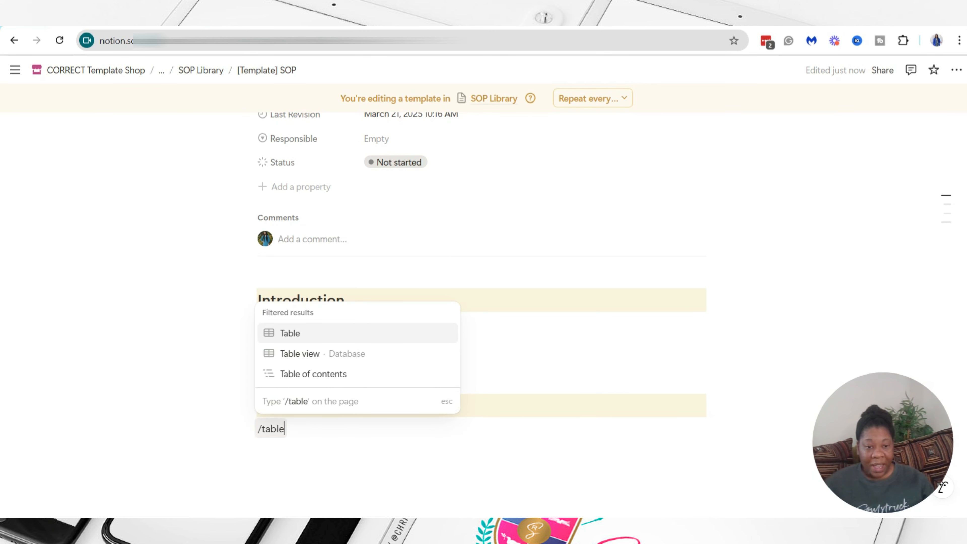
left_click(289, 333)
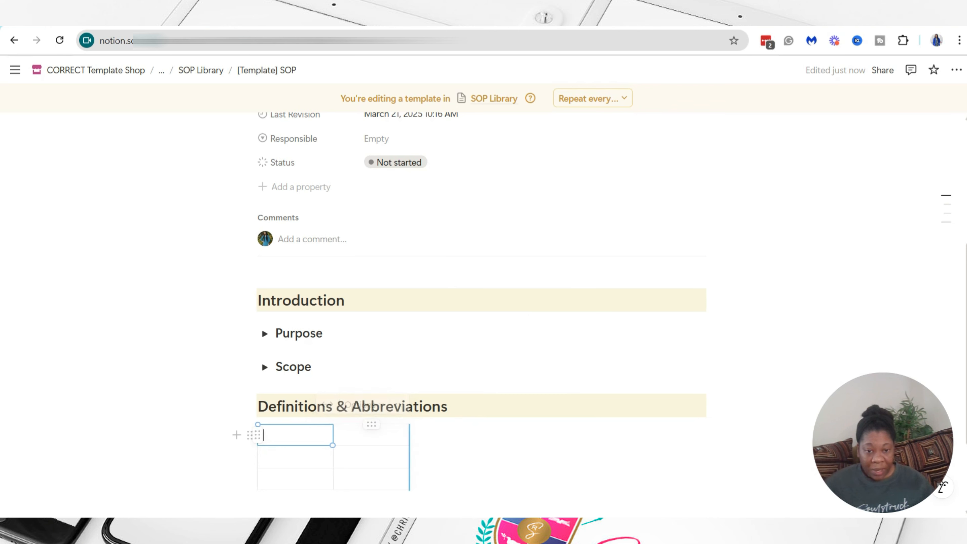
Step: Widen the table's second column to the page width and enter "Term/Abbreviation" in the first header cell
left_click_drag(410, 457, 701, 438)
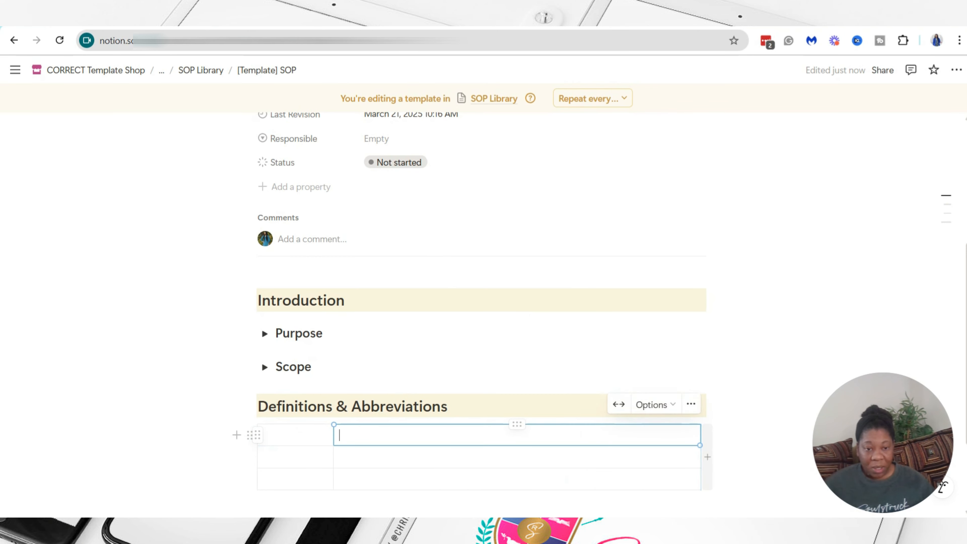
left_click(296, 435)
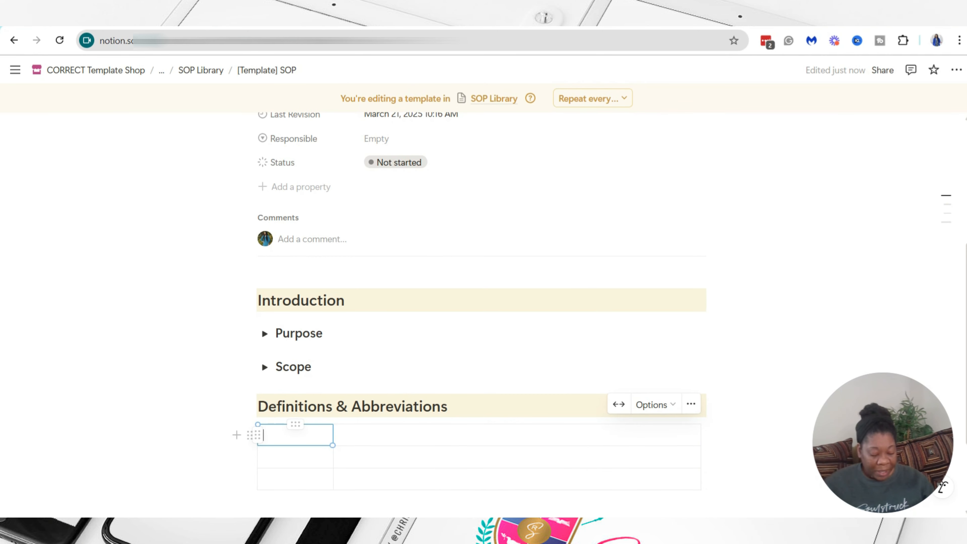
type("Te")
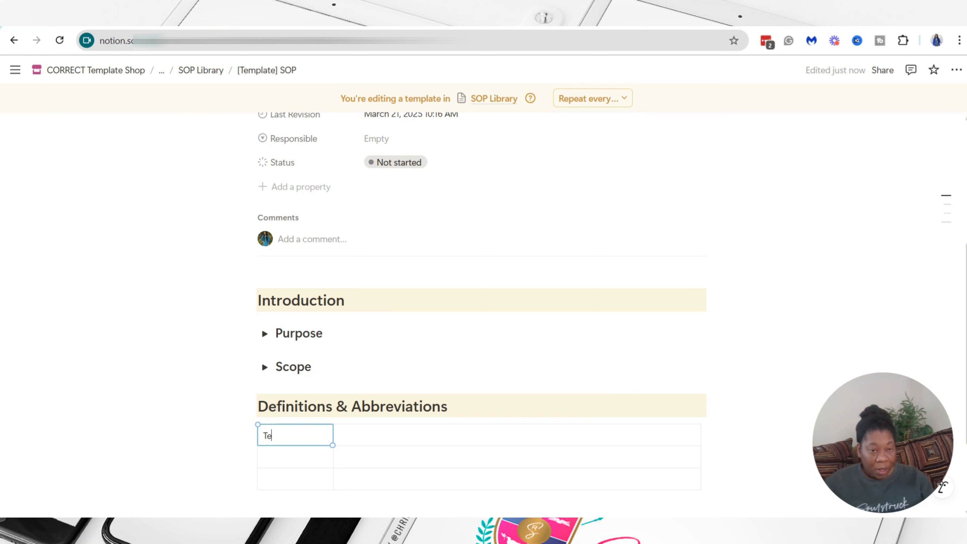
type("rm/Ab")
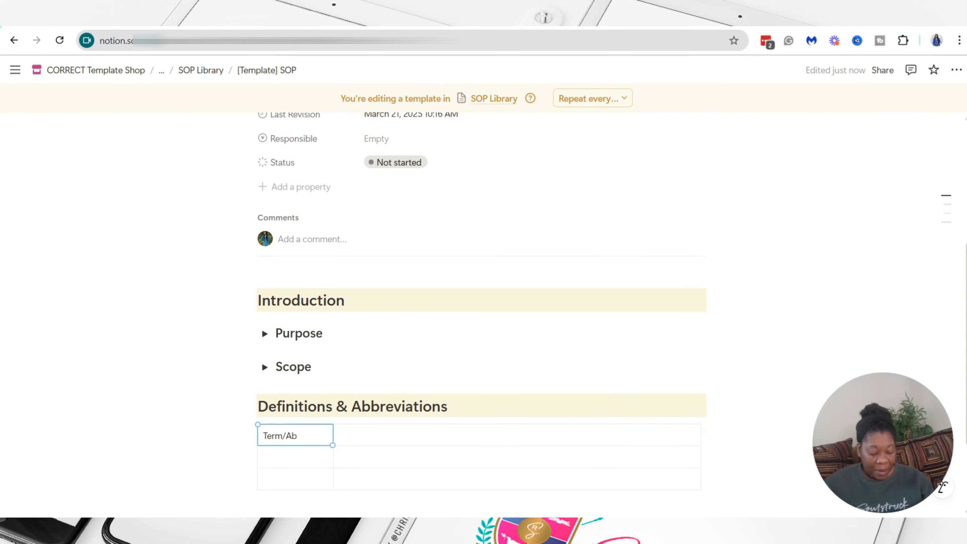
type("brev")
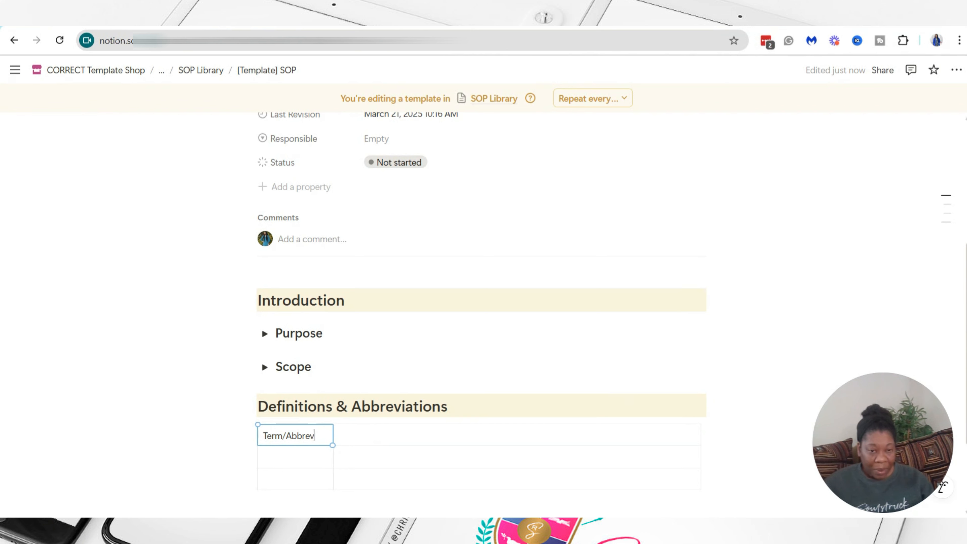
type("iati")
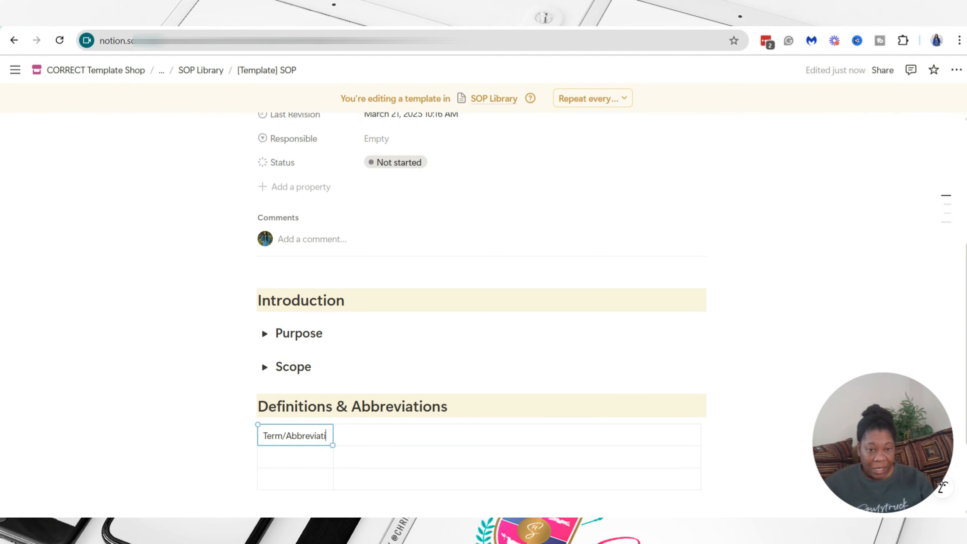
type("on")
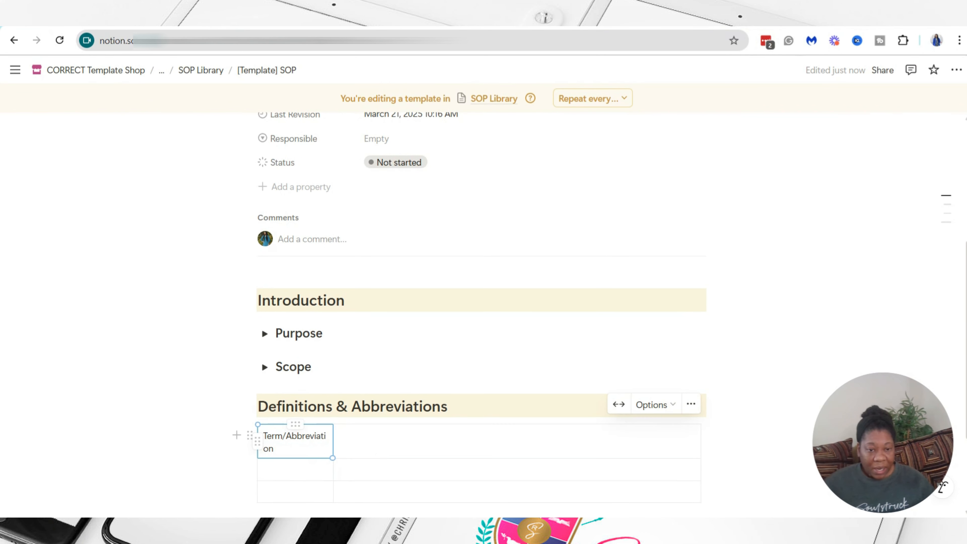
Step: Widen the first column so "Term/Abbreviation" fits on one line, and make that header bold and underlined
left_click_drag(334, 457, 355, 457)
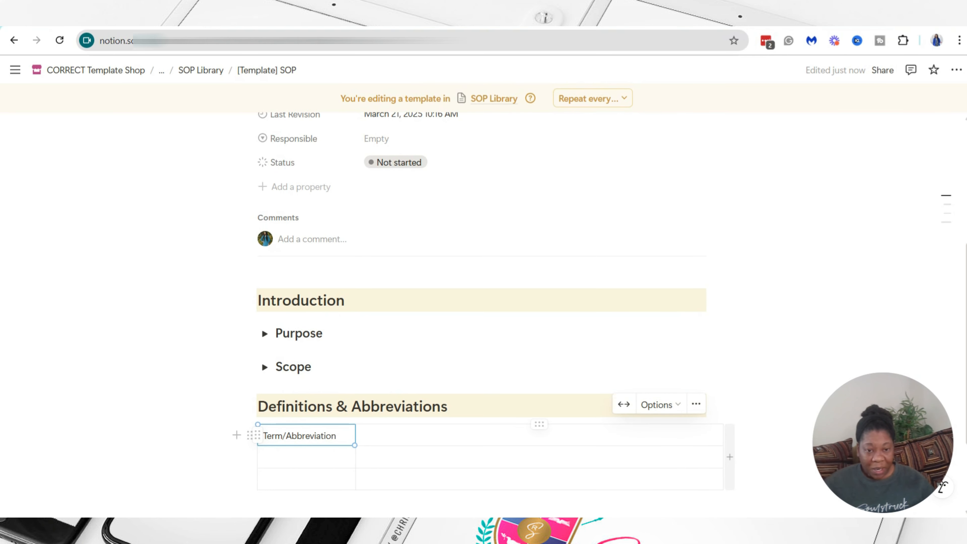
left_click(361, 435)
triple_click(304, 435)
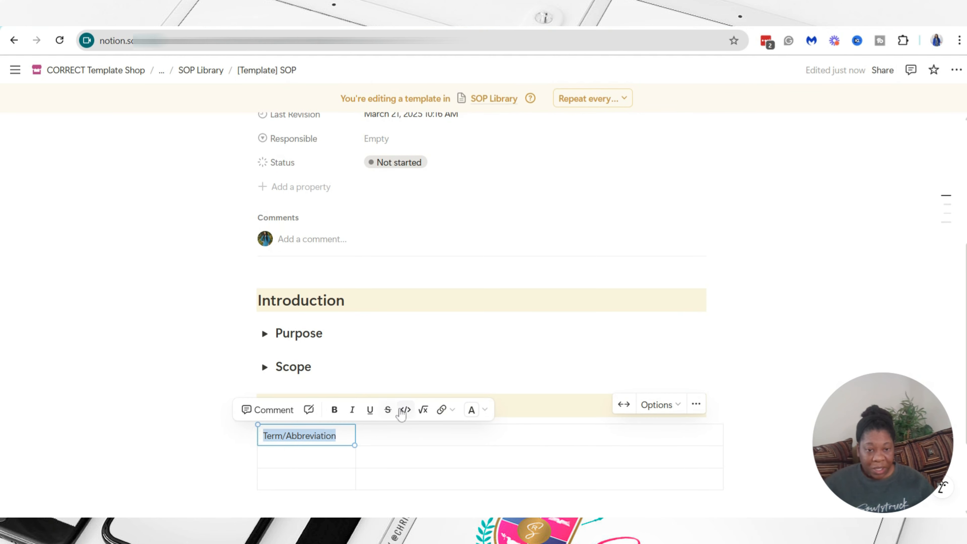
left_click(334, 410)
left_click(370, 410)
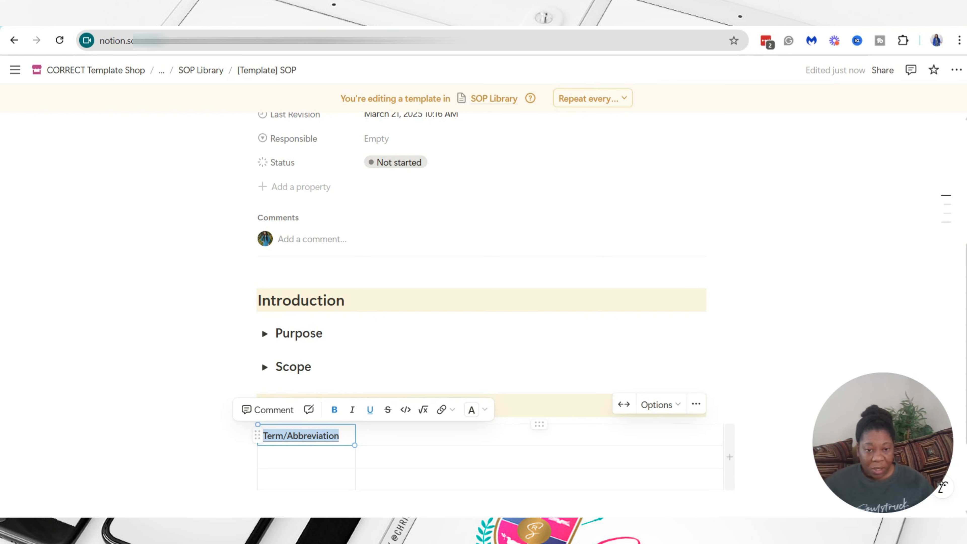
Step: Enter "Definition" in the second header cell and make it bold and underlined
left_click(364, 435)
type("D")
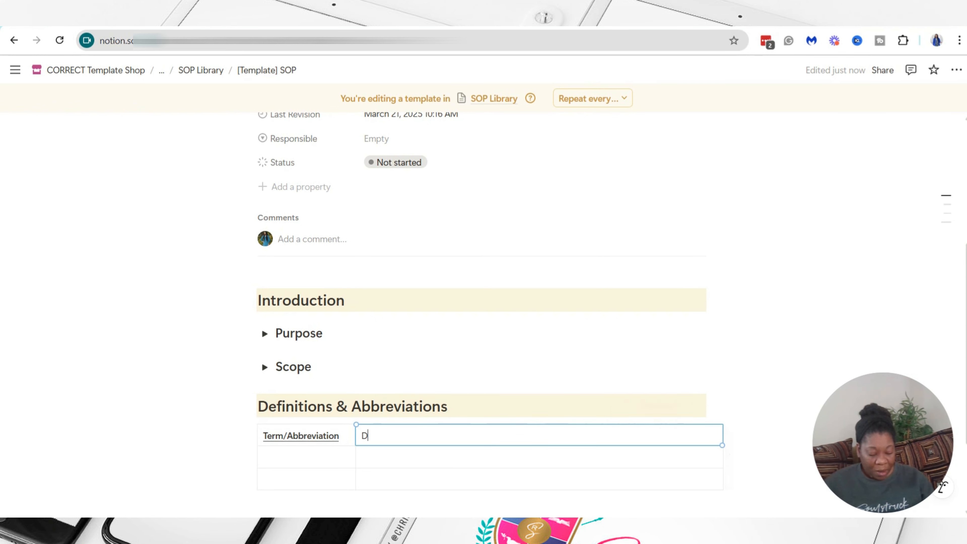
type("efinition")
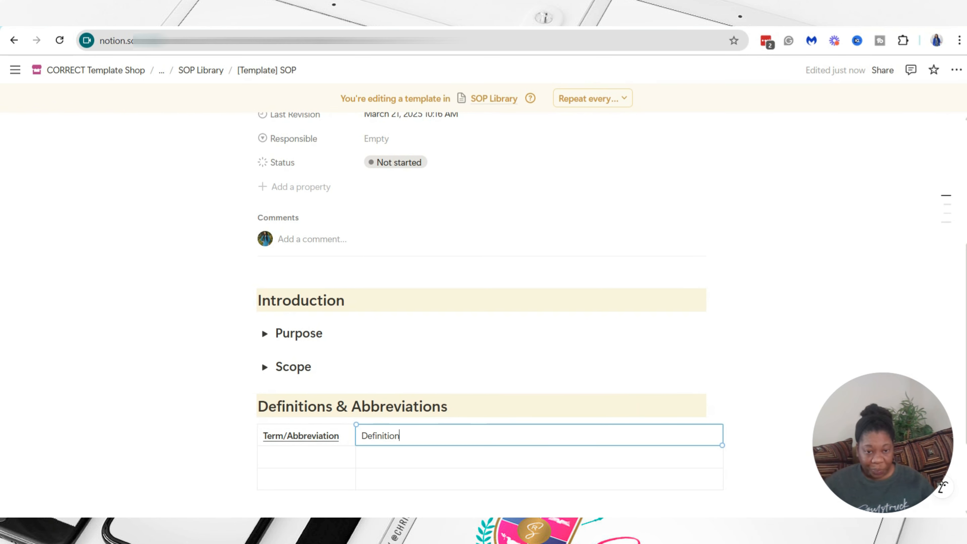
double_click(382, 436)
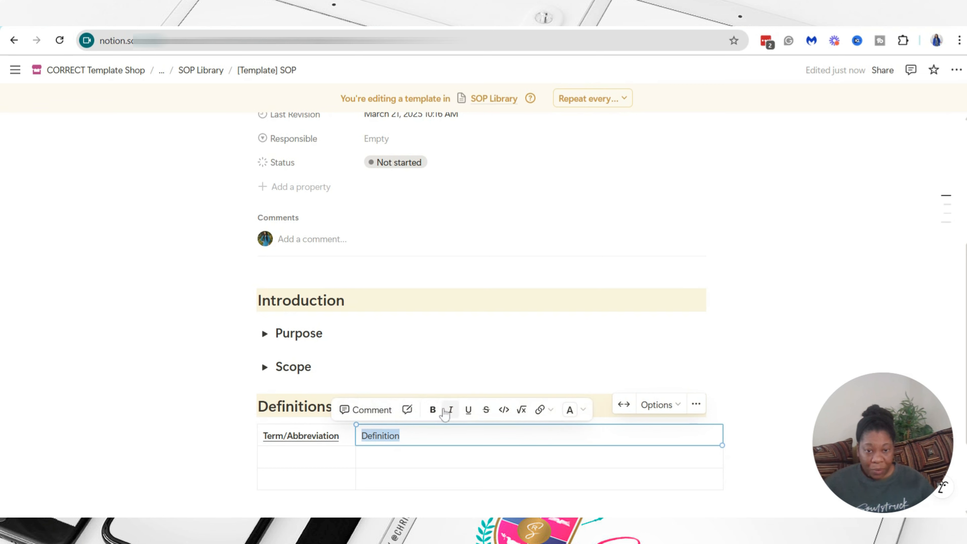
left_click(469, 411)
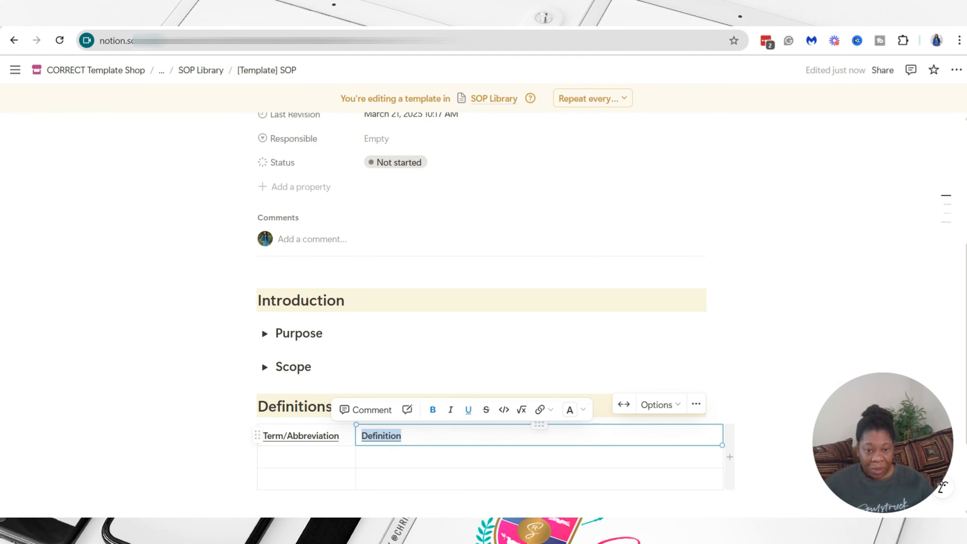
Step: Fill the second row with "SOP" and "Standard Operating Procedure", and narrow the Definition column to align with the heading's width
scroll(482, 305, "down", 3)
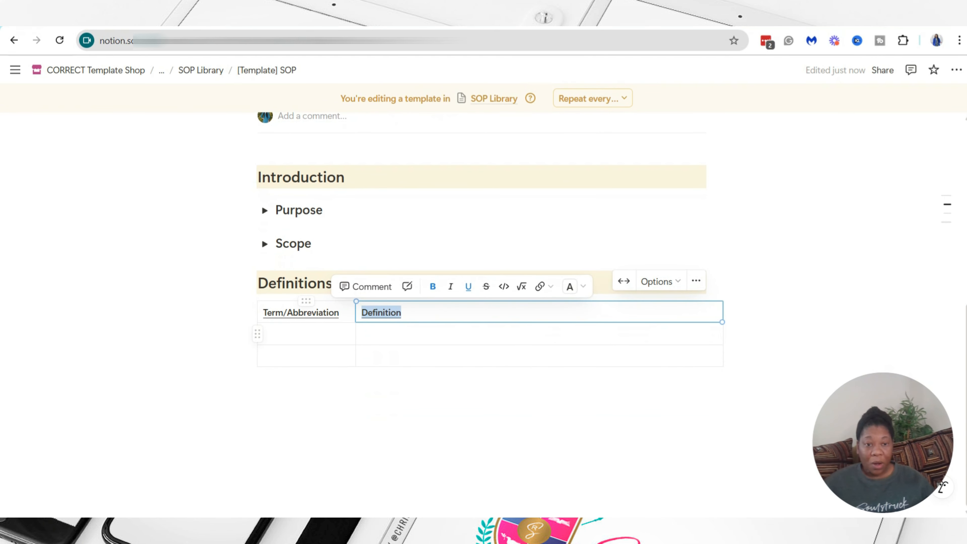
key("Tab")
type("SOP")
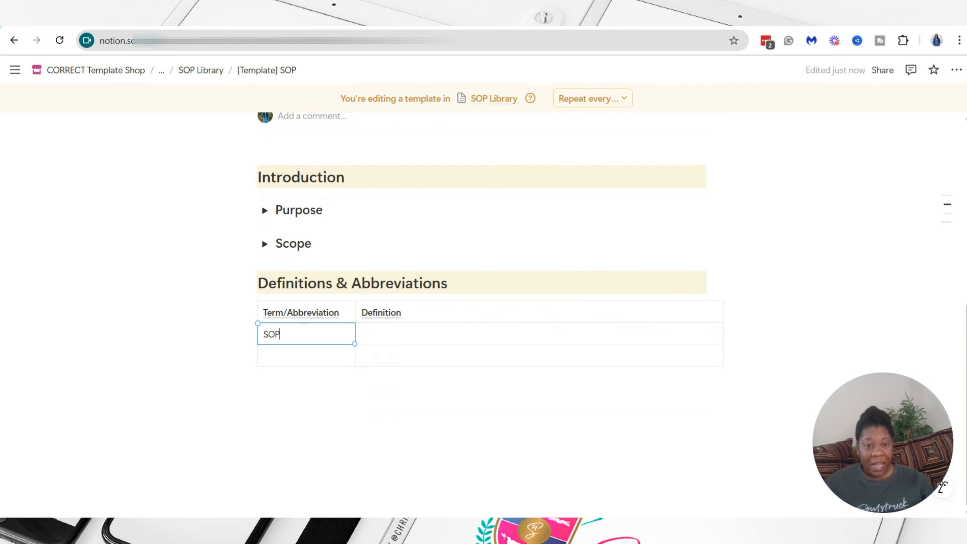
left_click(539, 334)
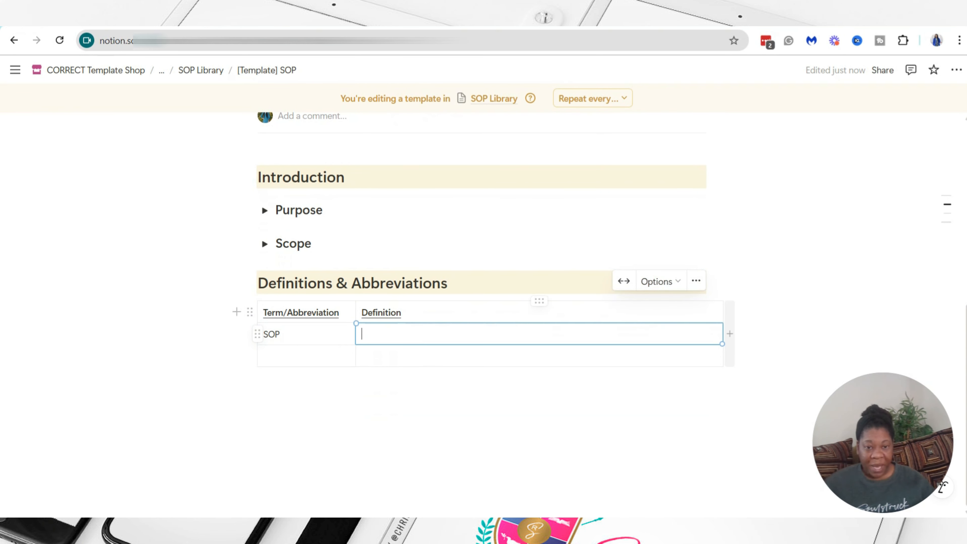
type("Stand")
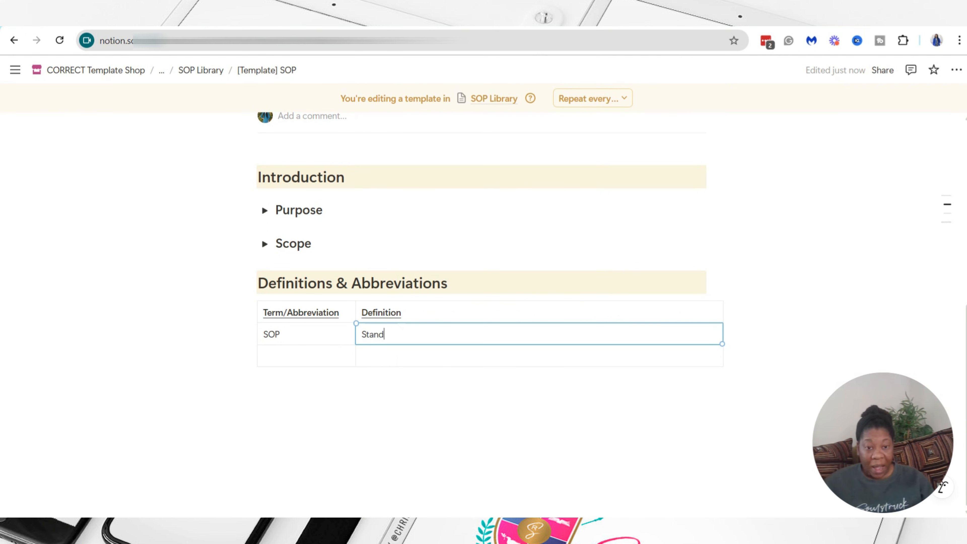
type("ard O")
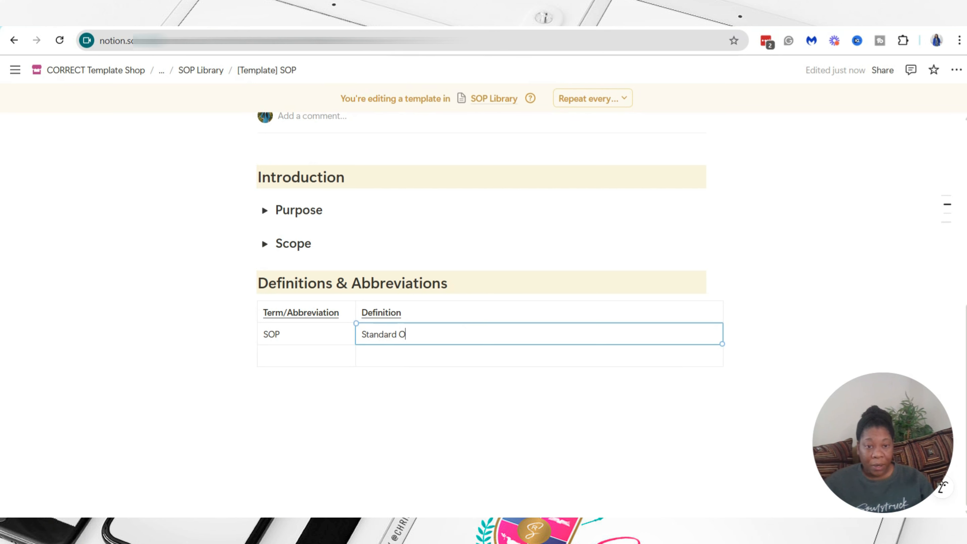
type("perationg P")
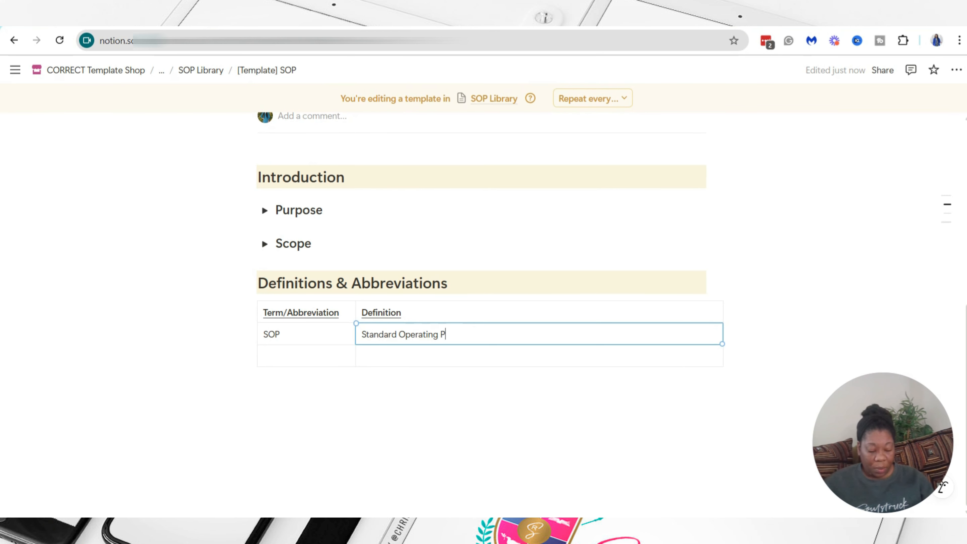
type("roced")
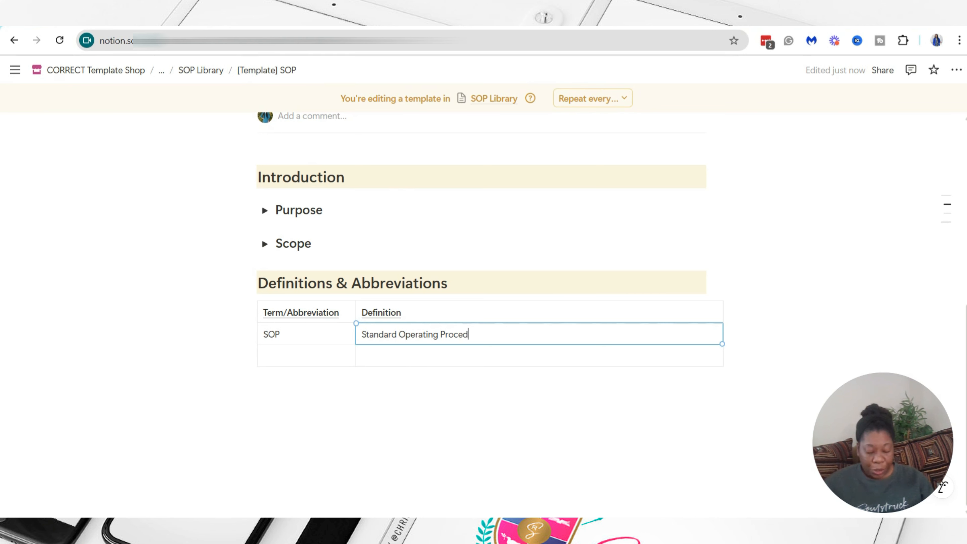
type("ure")
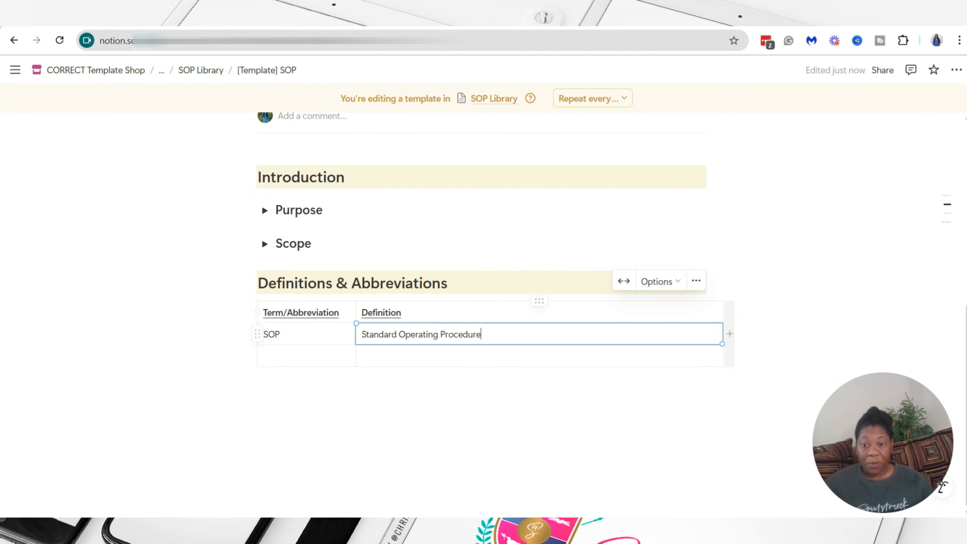
left_click(730, 334)
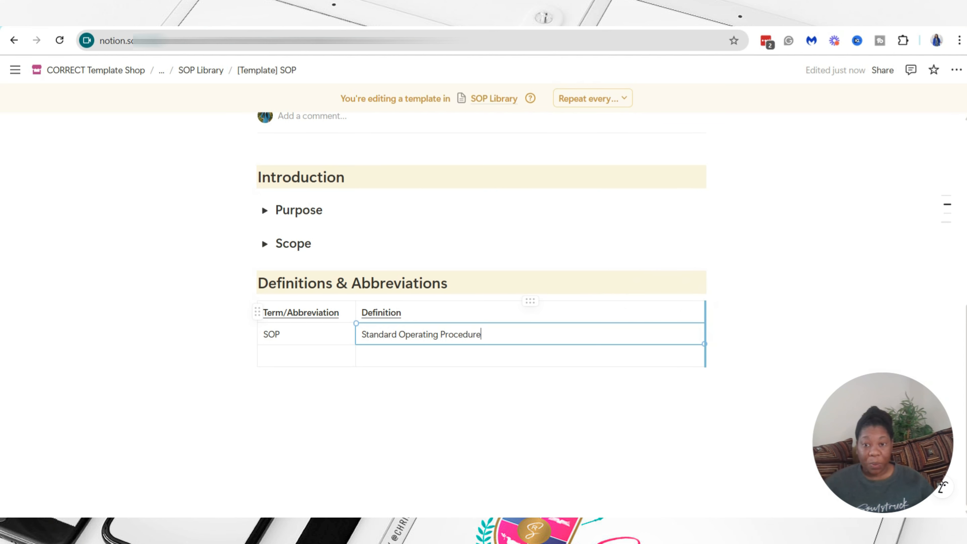
Step: Add a Heading 2 block reading "Materials/Tools" below the definitions table
left_click(357, 389)
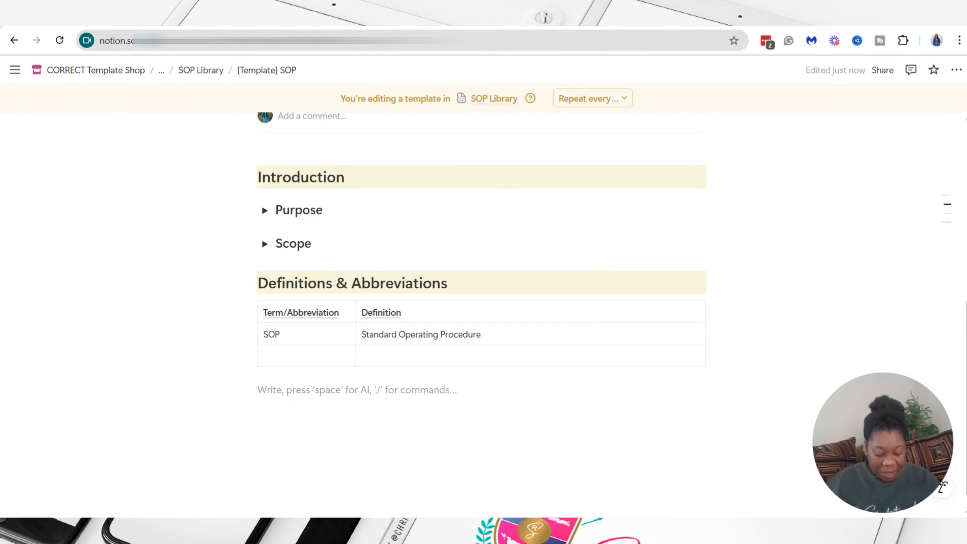
type("/head")
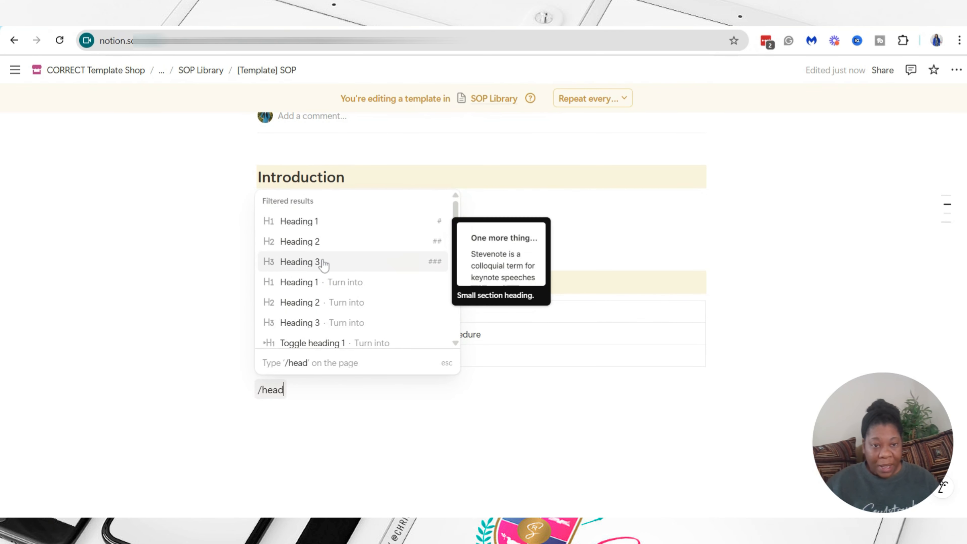
left_click(302, 242)
type("Mat")
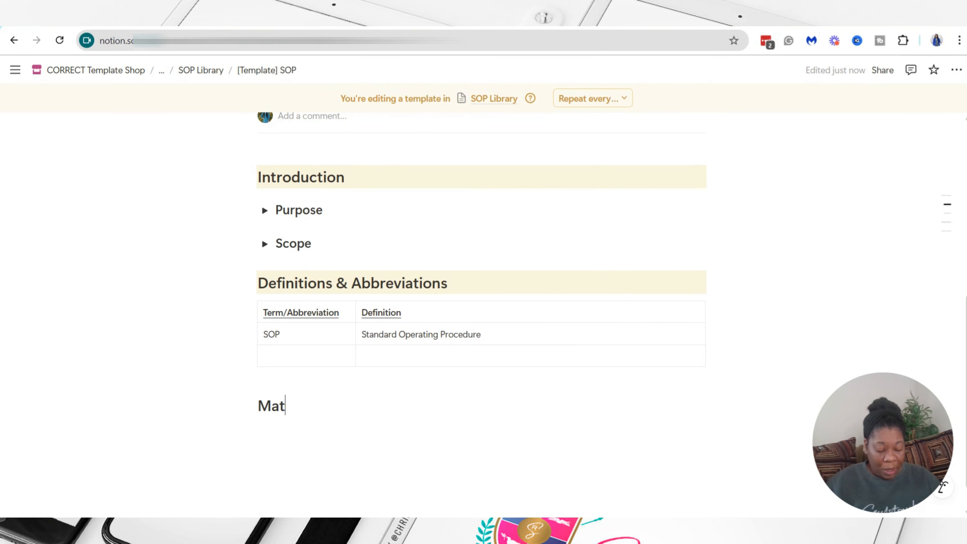
type("erials/Tools")
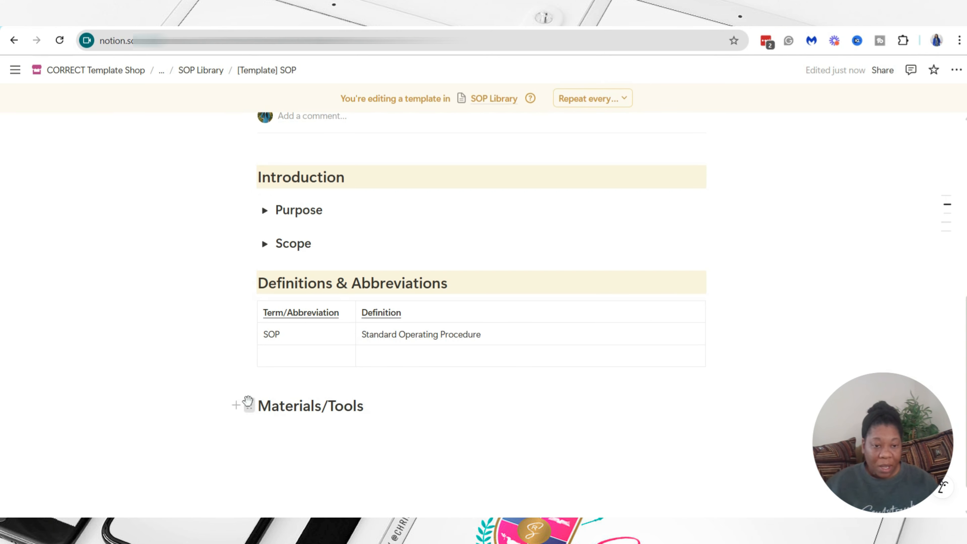
Step: Give the Materials/Tools heading a yellow background and add an empty text block below it
left_click(244, 404)
mouse_move(171, 468)
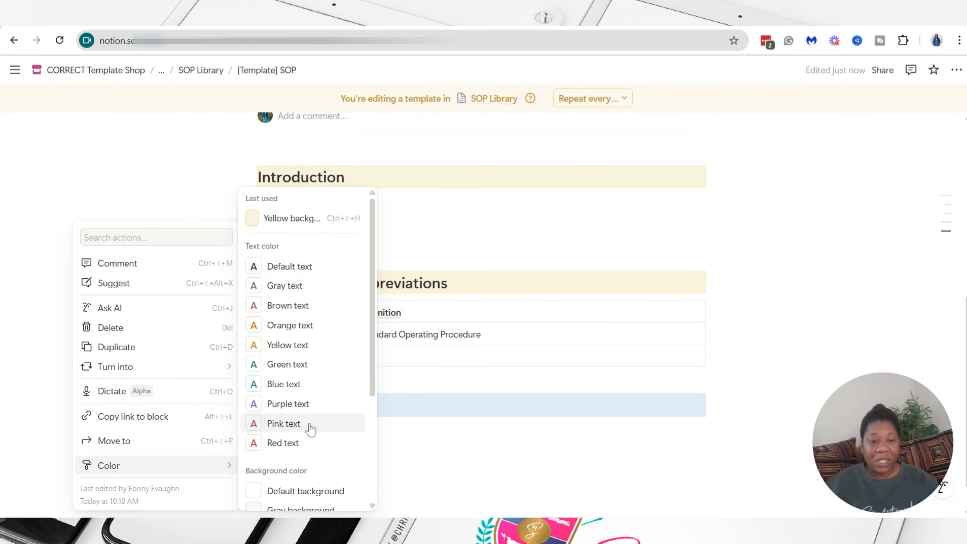
scroll(309, 426, "down", 3)
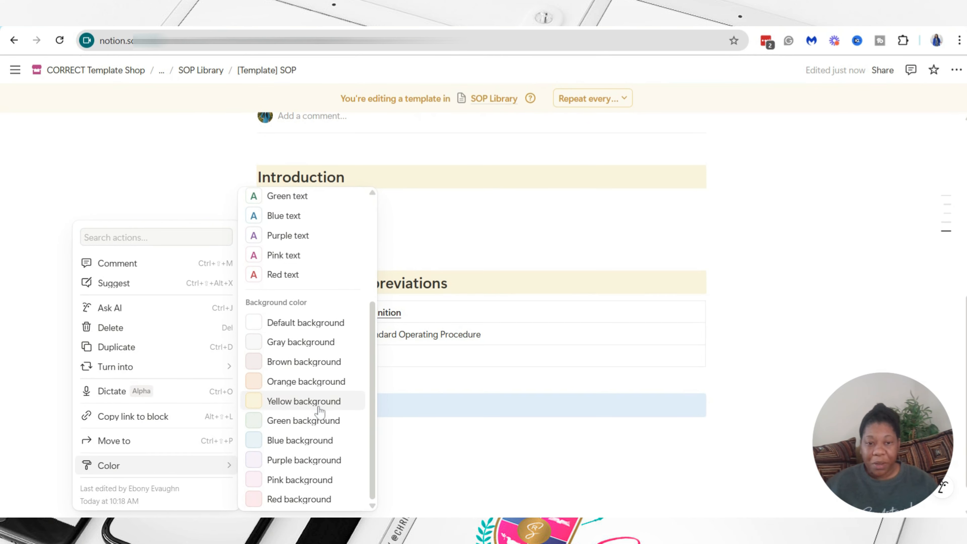
left_click(303, 416)
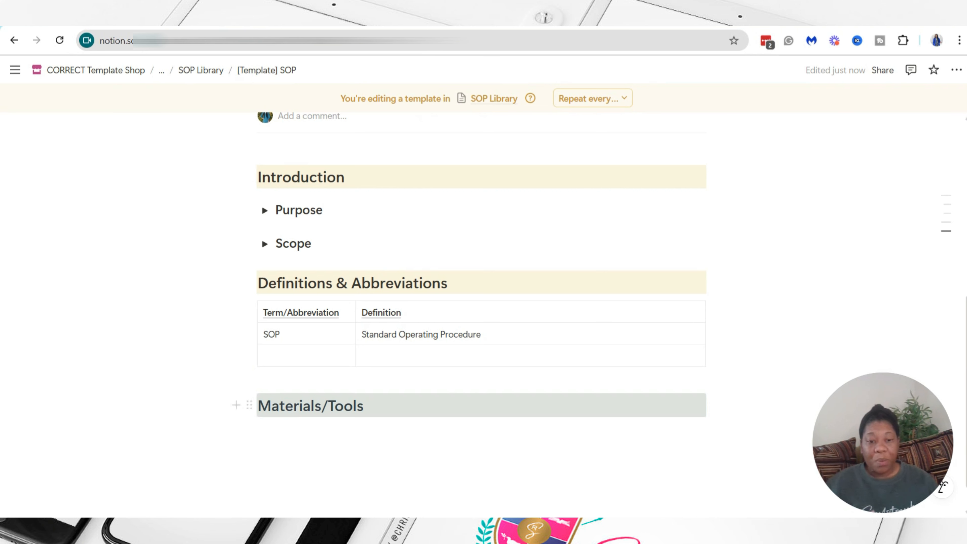
left_click(303, 429)
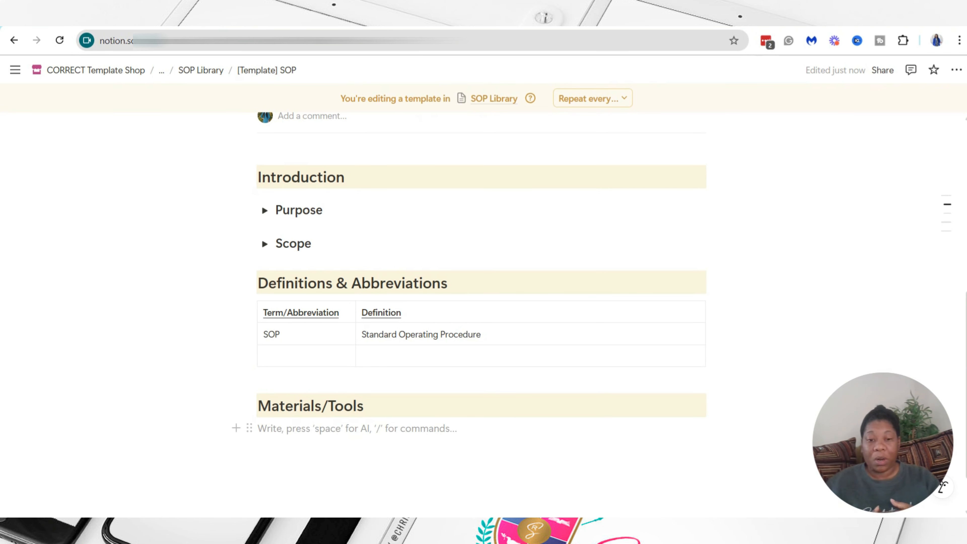
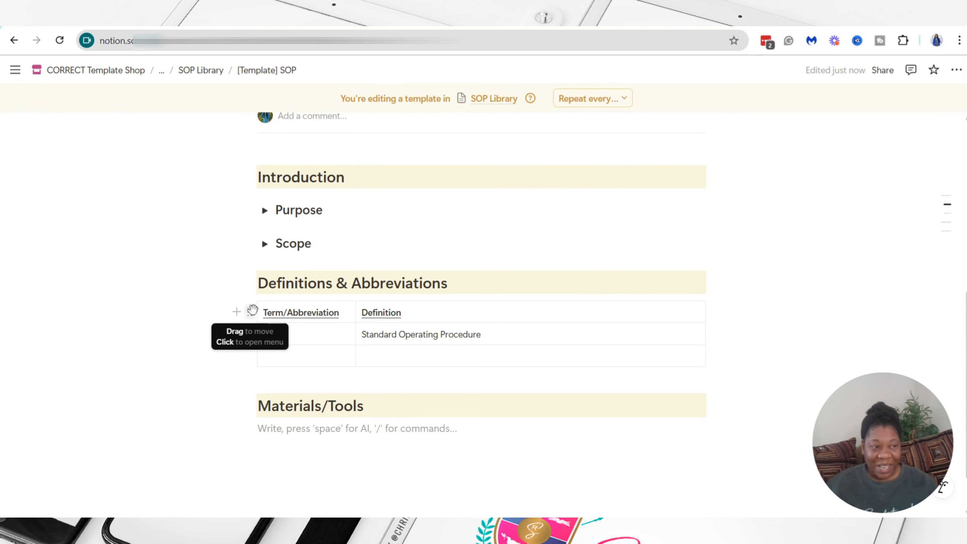
Step: Duplicate the Term/Abbreviation table and move the copy directly below the Materials/Tools heading
left_click(252, 311)
left_click(141, 325)
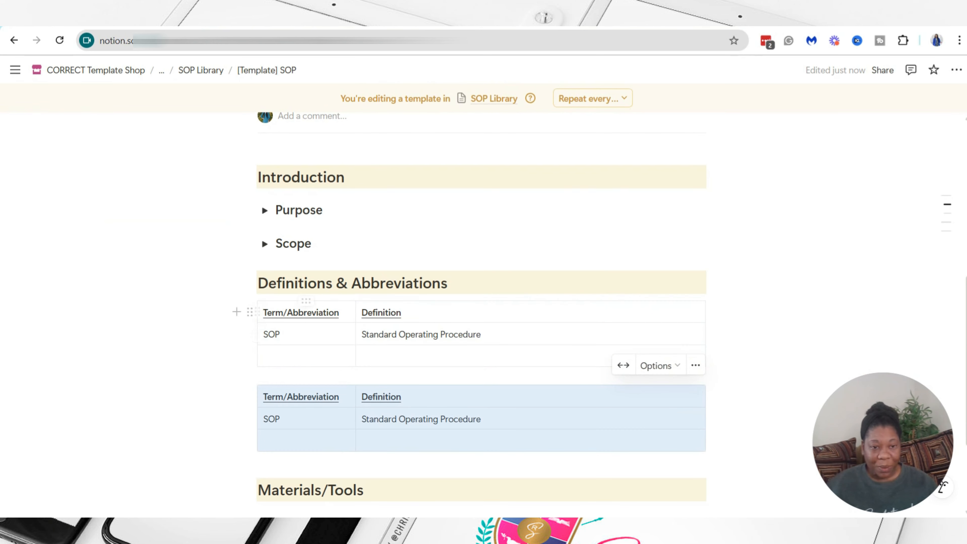
scroll(480, 380, "down", 3)
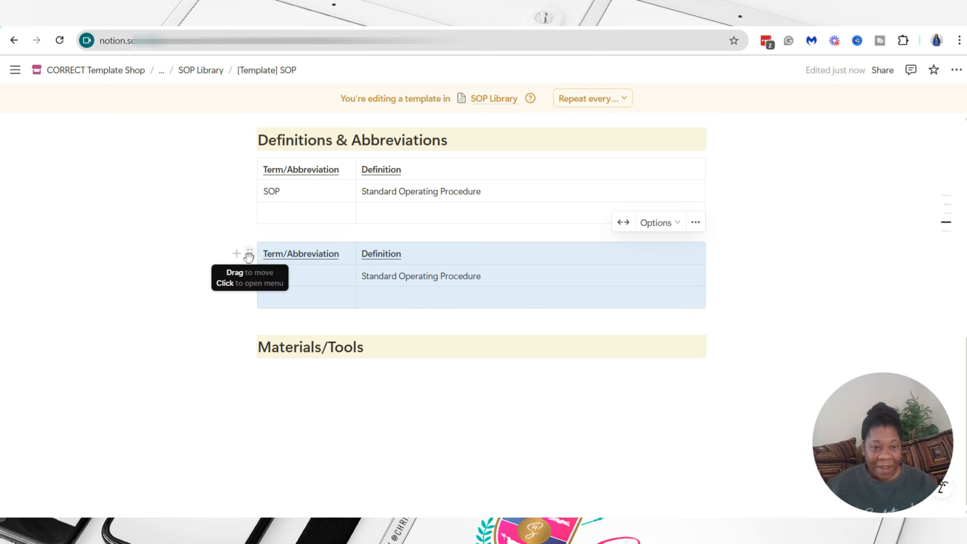
left_click_drag(250, 253, 258, 355)
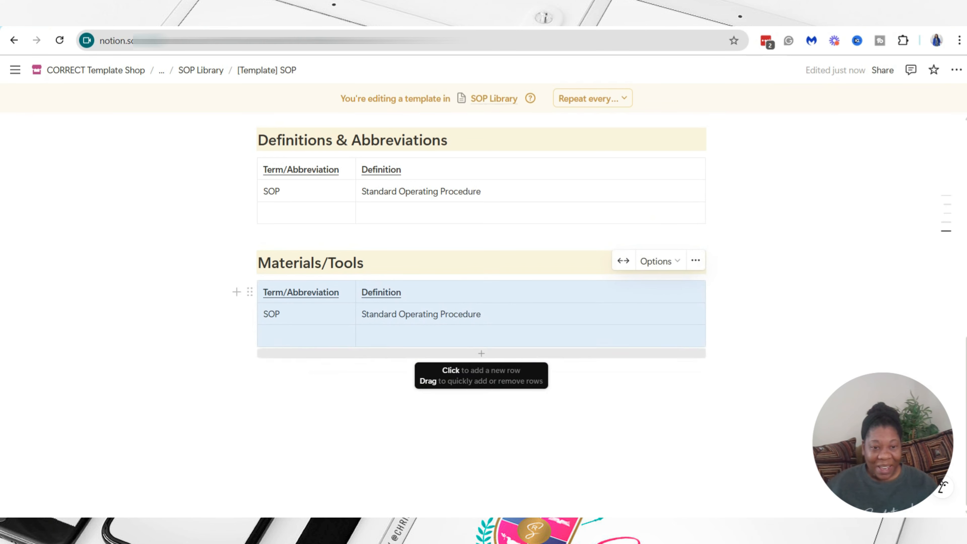
Step: Replace the first header cell of the Materials/Tools table with text starting "Ma"
triple_click(292, 292)
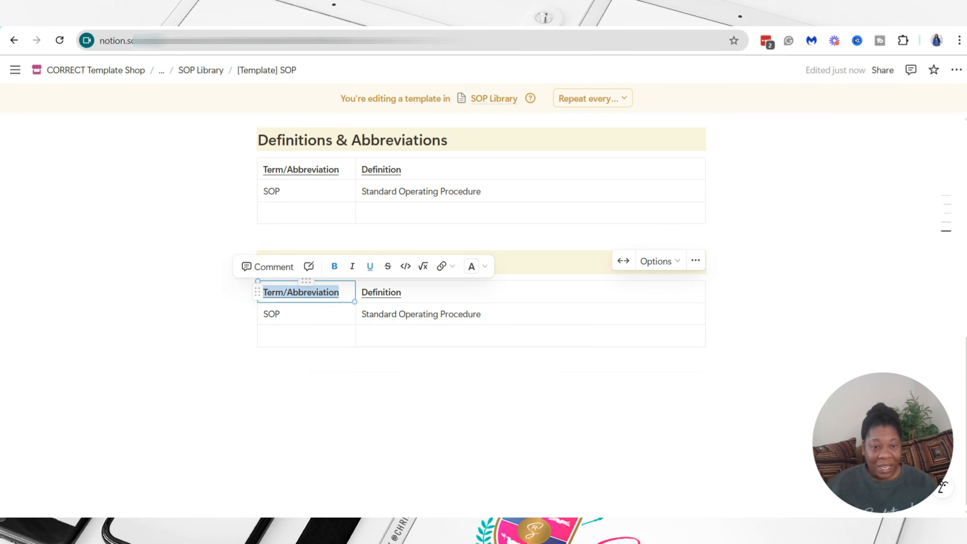
type("Ma")
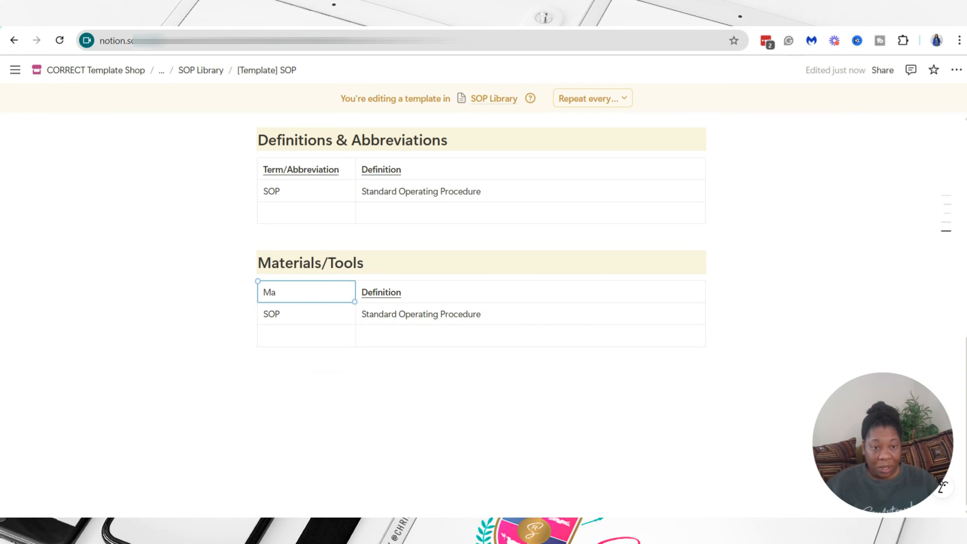
Step: Set the Materials/Tools table's column headings to "Material/Tool" and "Description or Details"
type("teria")
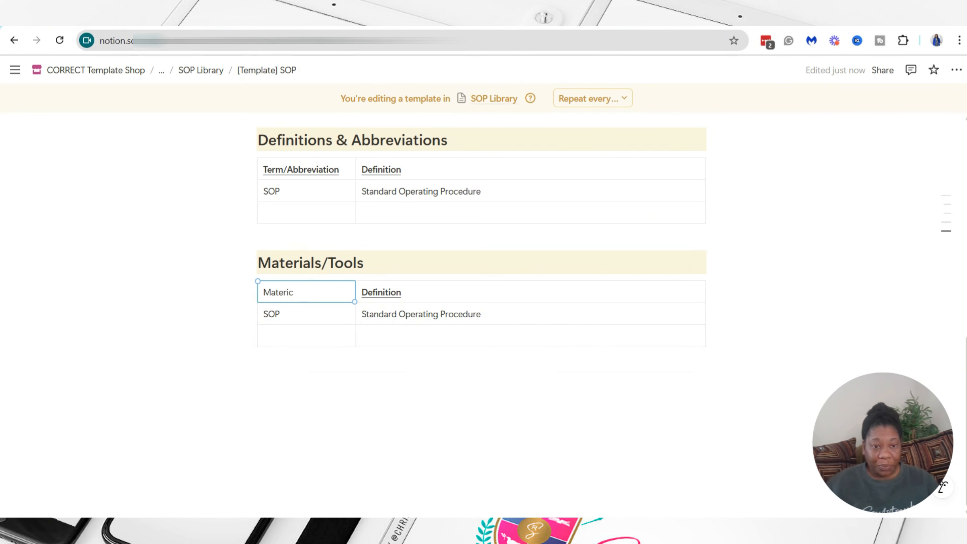
key("BackSpace")
type("al/Tool")
key("Tab")
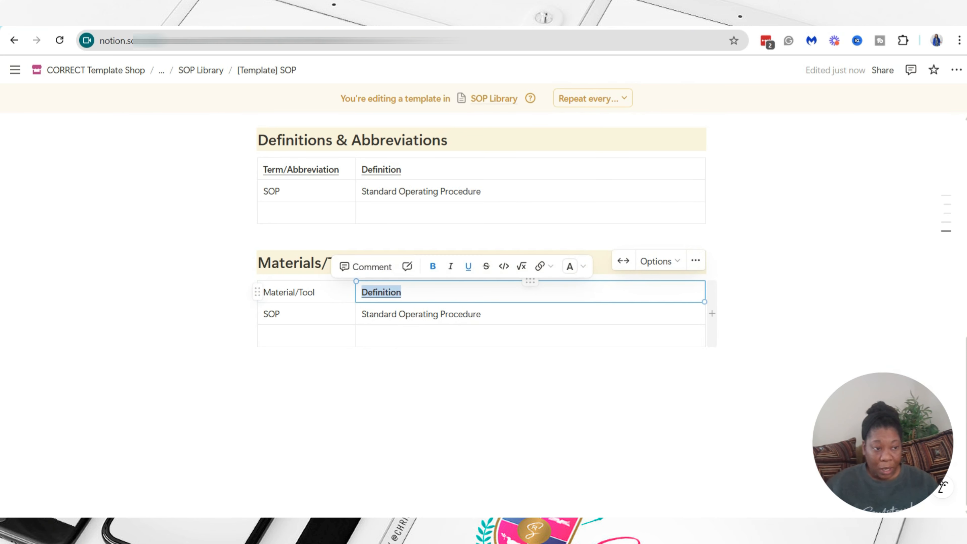
key("BackSpace")
type("Descr")
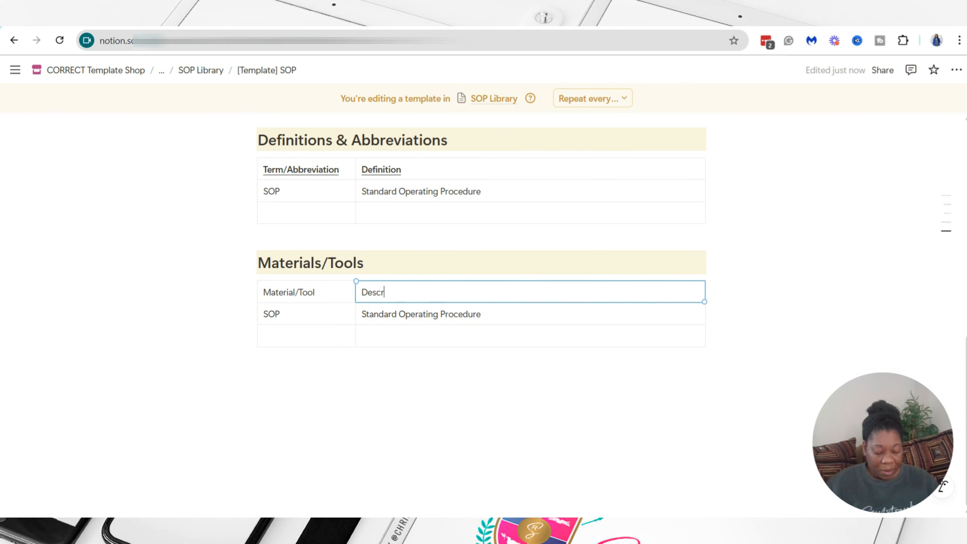
type("iption or D")
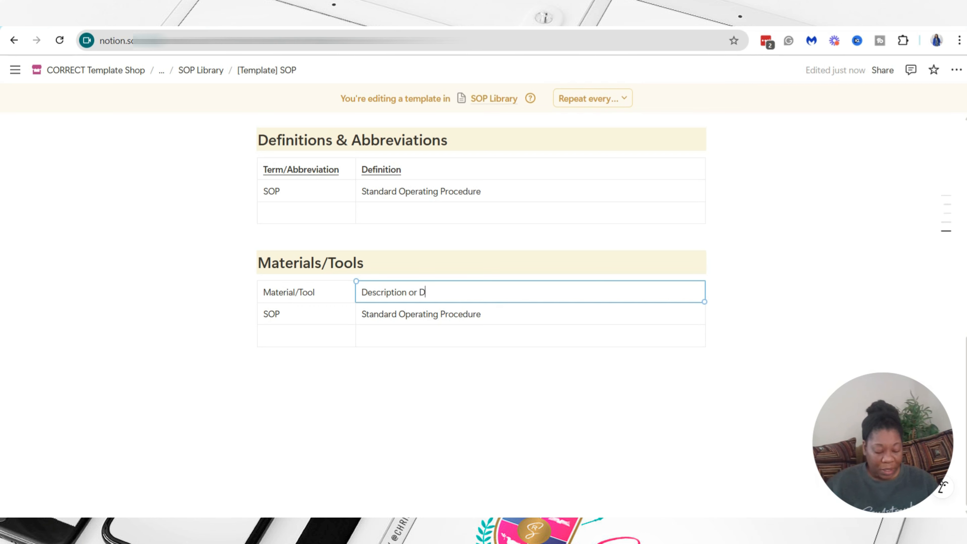
type("etails")
Step: Replace "SOP" with "Canva" as the first entry in the Materials/Tools table
left_click(283, 314)
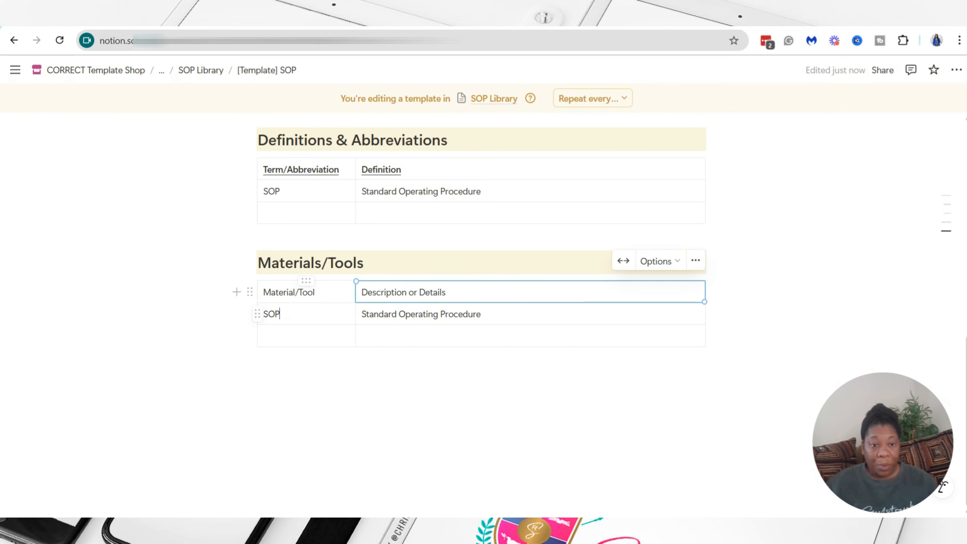
double_click(277, 313)
type("Canva")
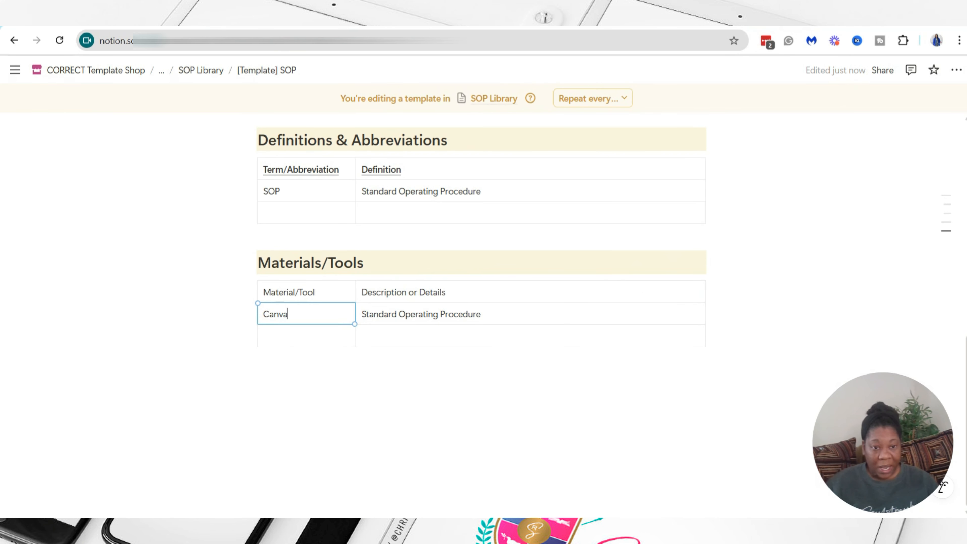
Step: Replace the Canva row's description with "You will need to log into Canva to create graphics."
triple_click(469, 314)
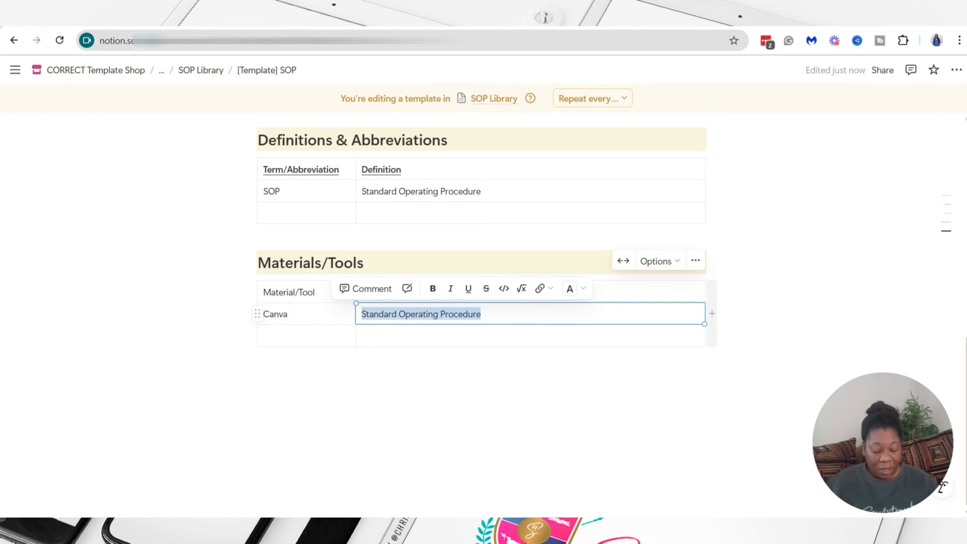
type("Login")
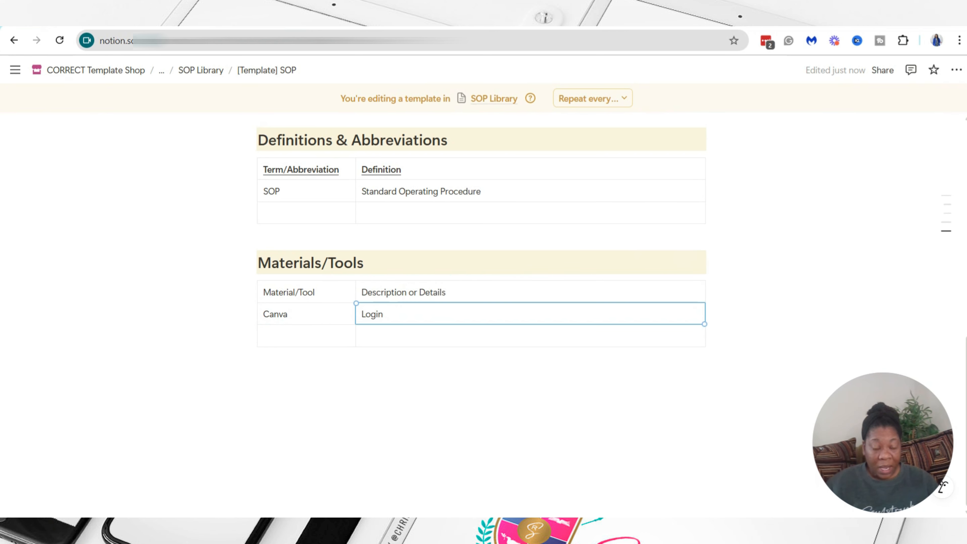
key("BackSpace")
key("BackSpace")
key("BackSpace")
key("BackSpace")
key("BackSpace")
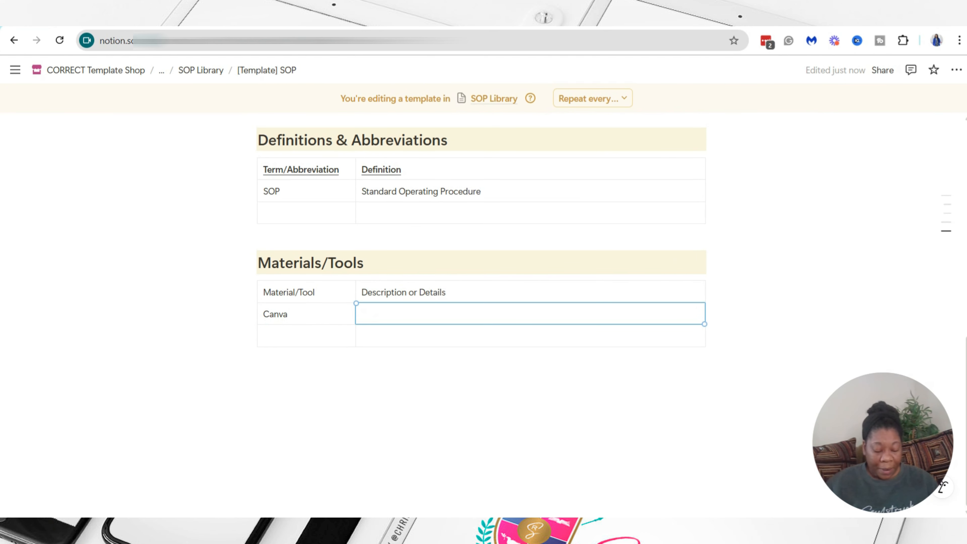
type("You w")
key("BackSpace")
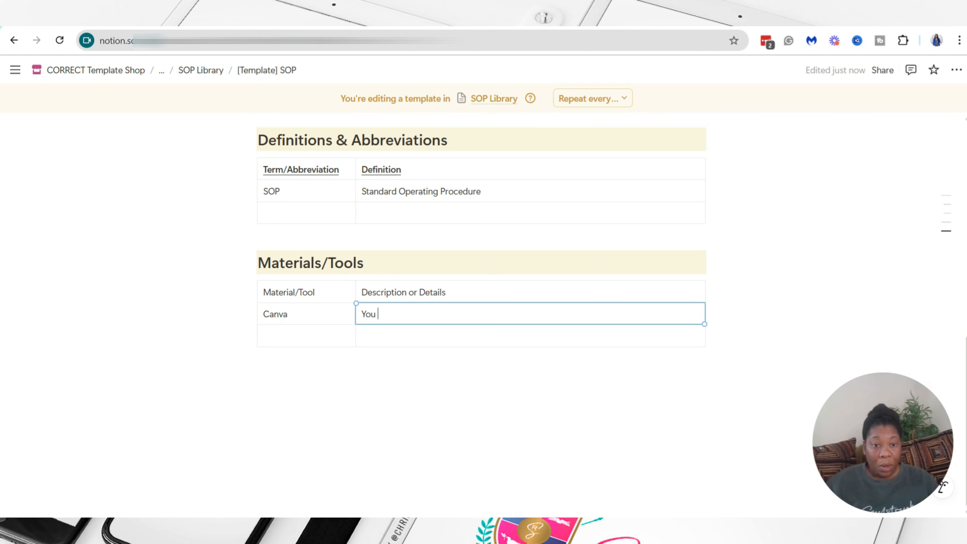
type("will be")
key("BackSpace")
key("BackSpace")
type("need to log into ")
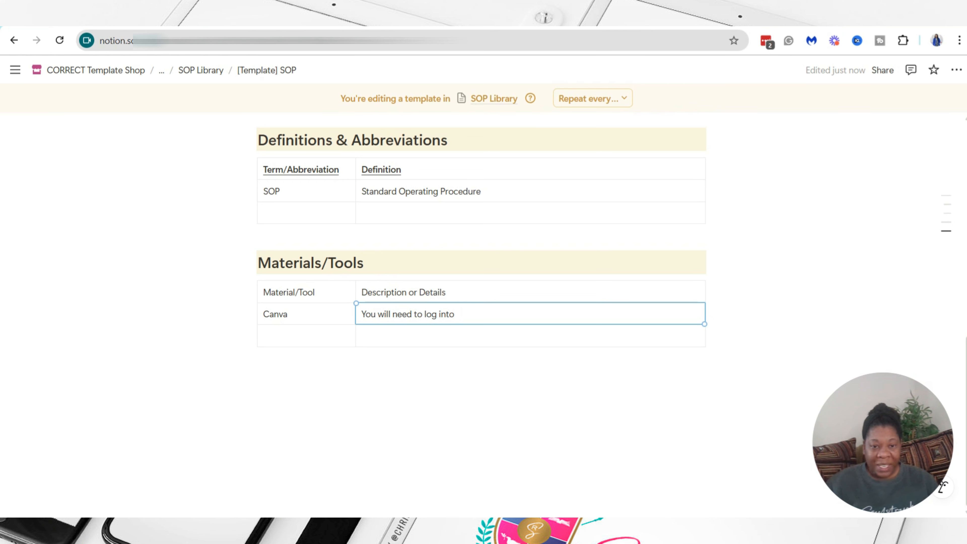
type("Canva to")
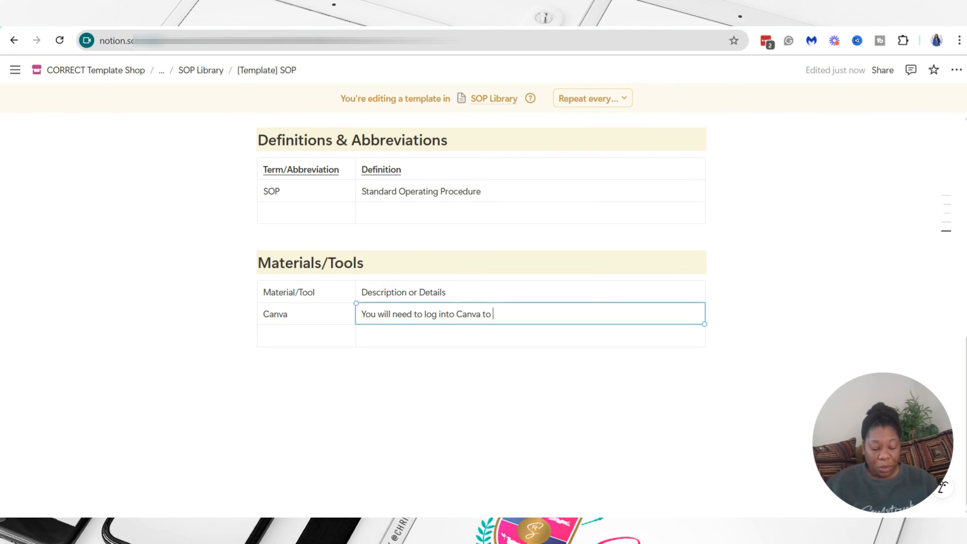
type(" create ")
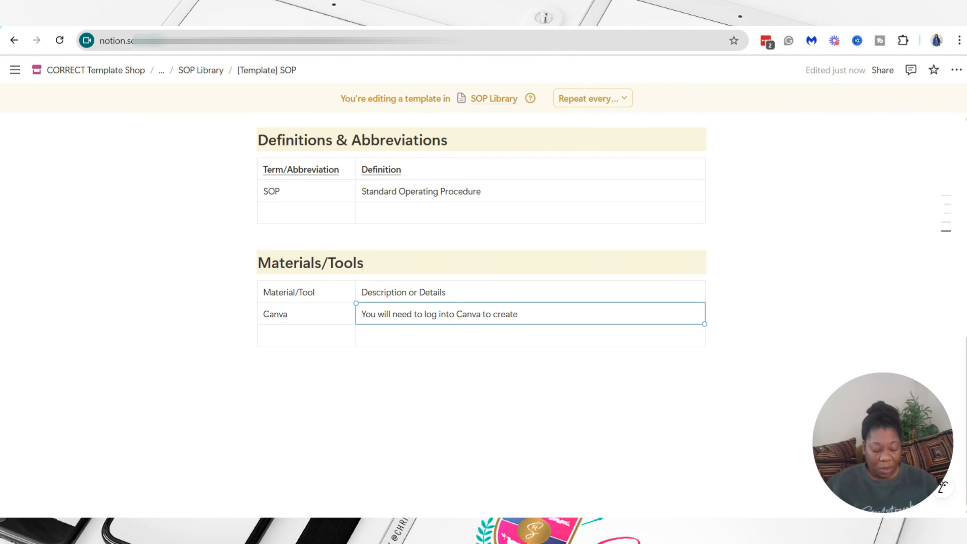
type("graphics.")
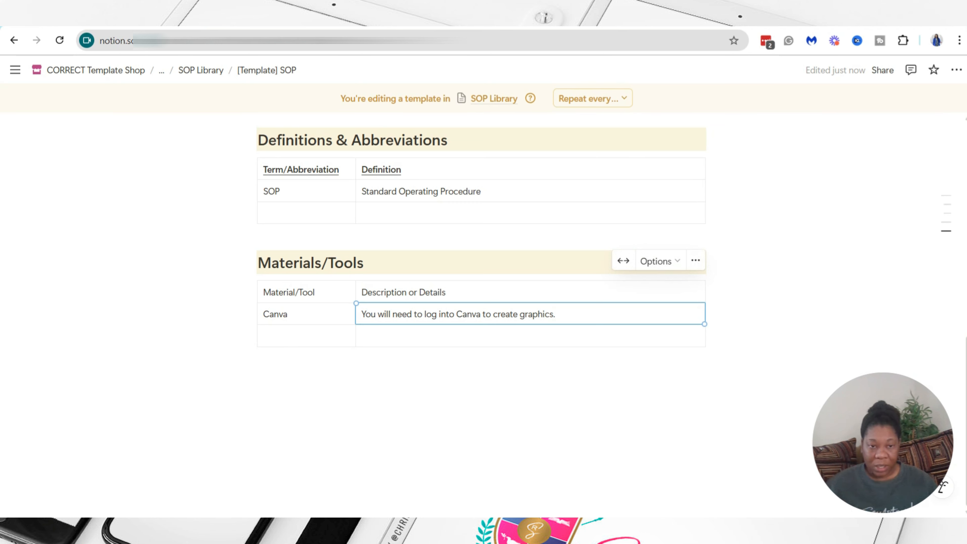
Step: Duplicate the Materials/Tools heading together with its table directly below the original
left_click(258, 370)
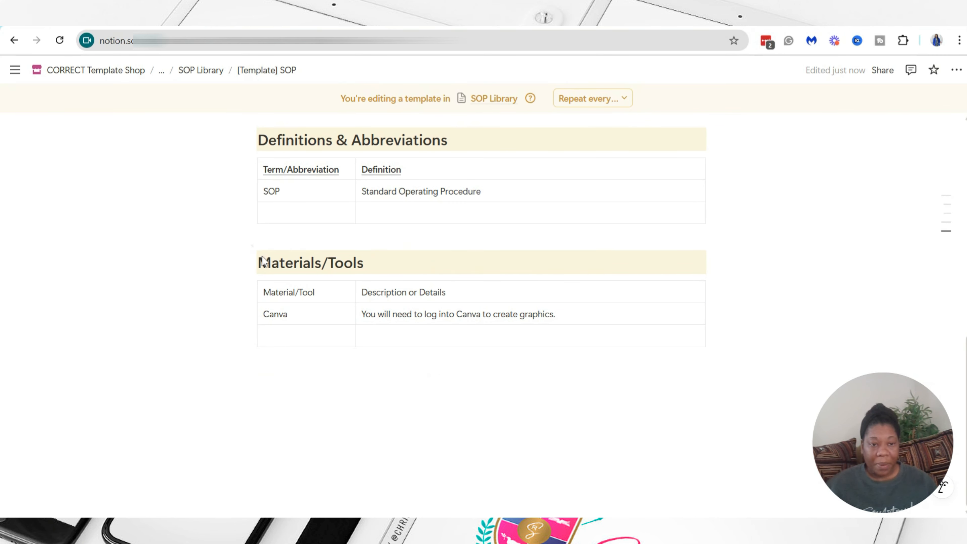
left_click_drag(251, 245, 299, 321)
key("ctrl+d")
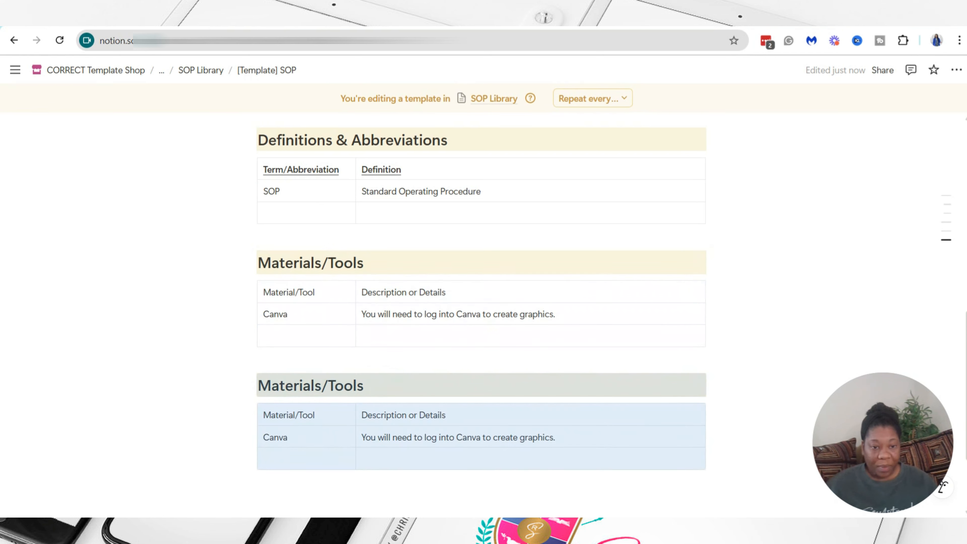
Step: Rename the duplicated section's heading as "Roles & Responsibilities" and add one empty row to the end of its table
scroll(482, 342, "down", 3)
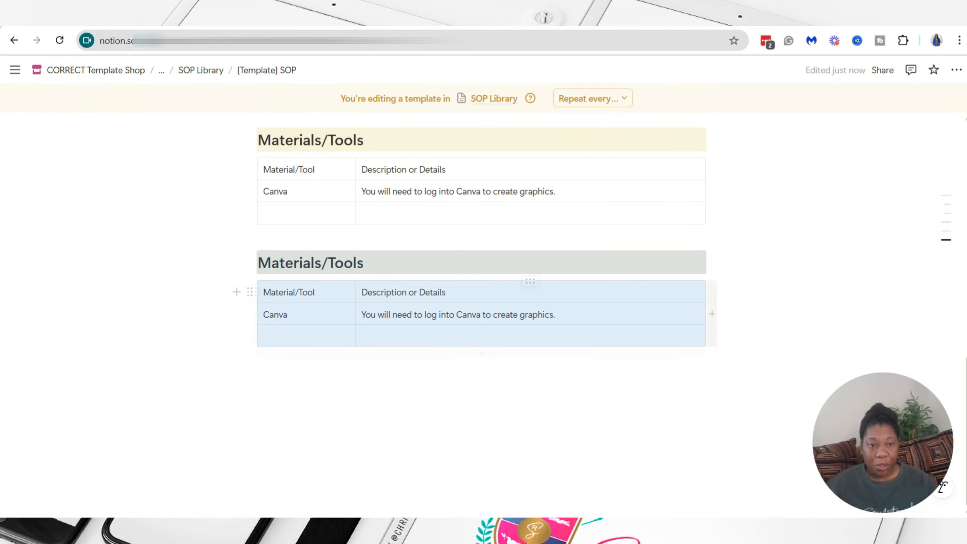
left_click(285, 262)
double_click(293, 262)
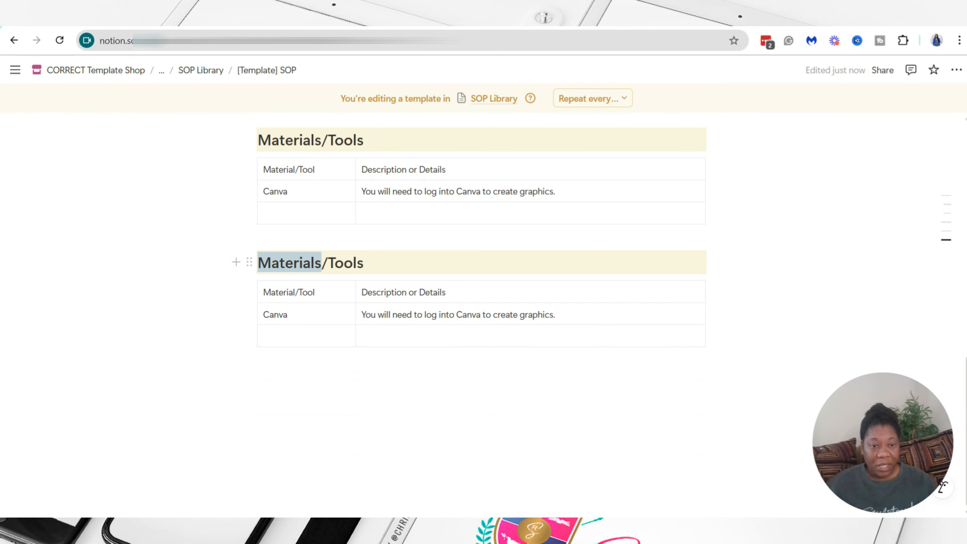
key("End")
key("shift+Home")
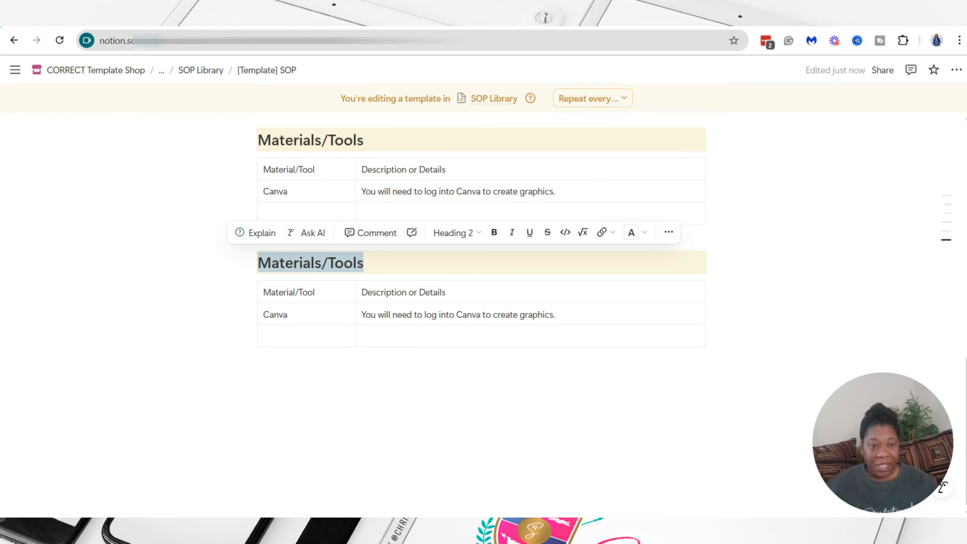
type("Roles ")
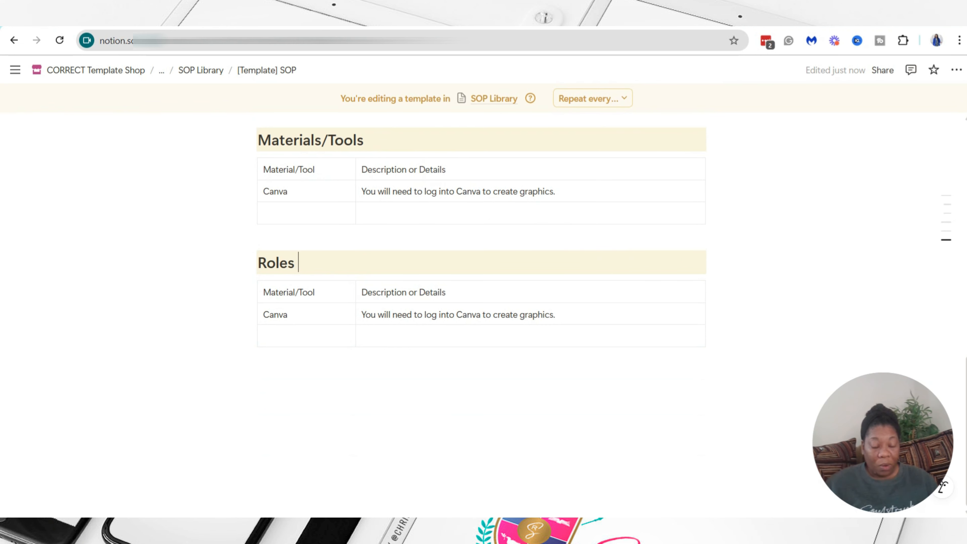
type("& Respon")
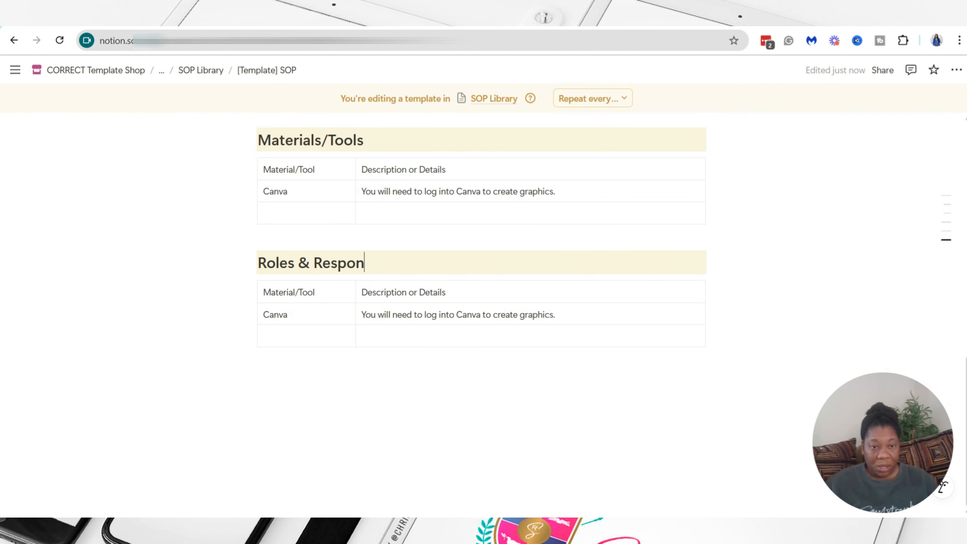
type("sibil")
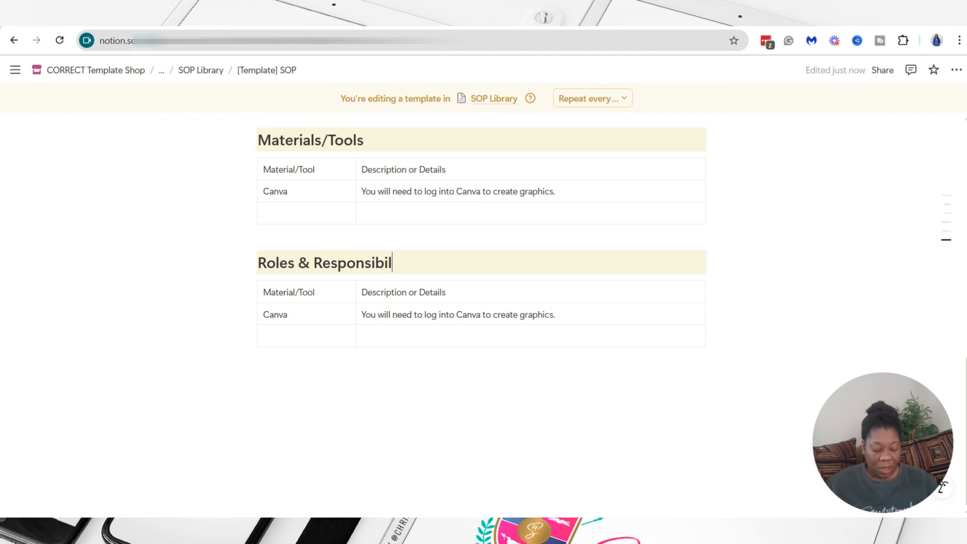
type("ites")
key("BackSpace")
key("BackSpace")
type("i")
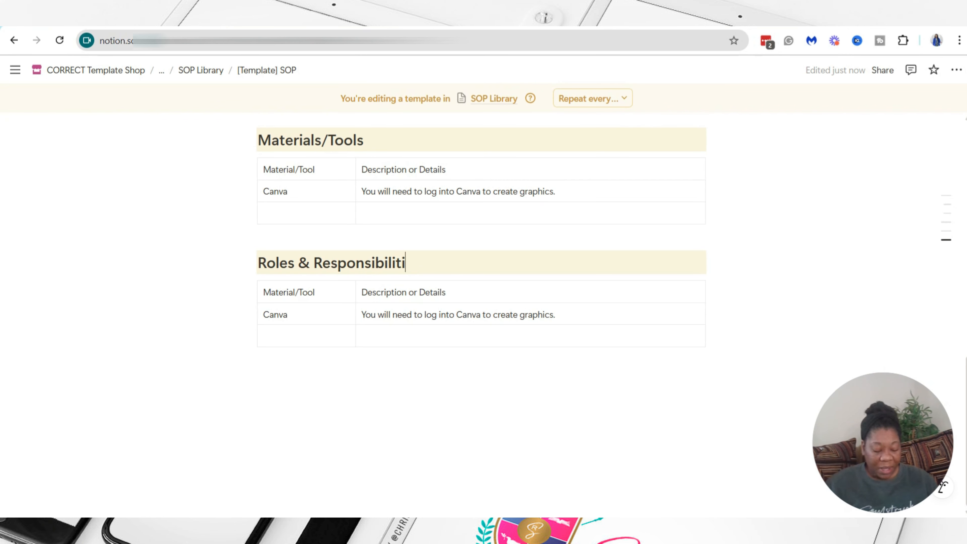
type("es")
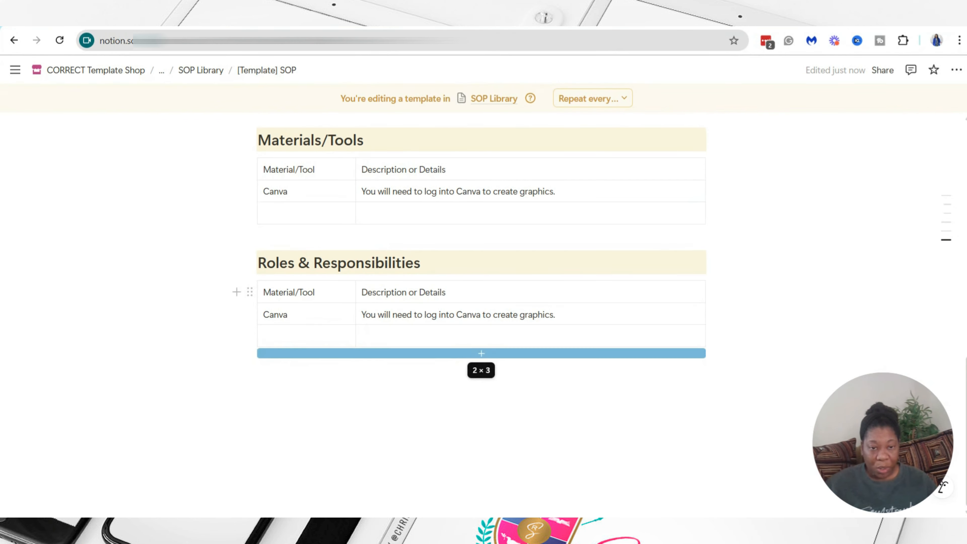
left_click(481, 353)
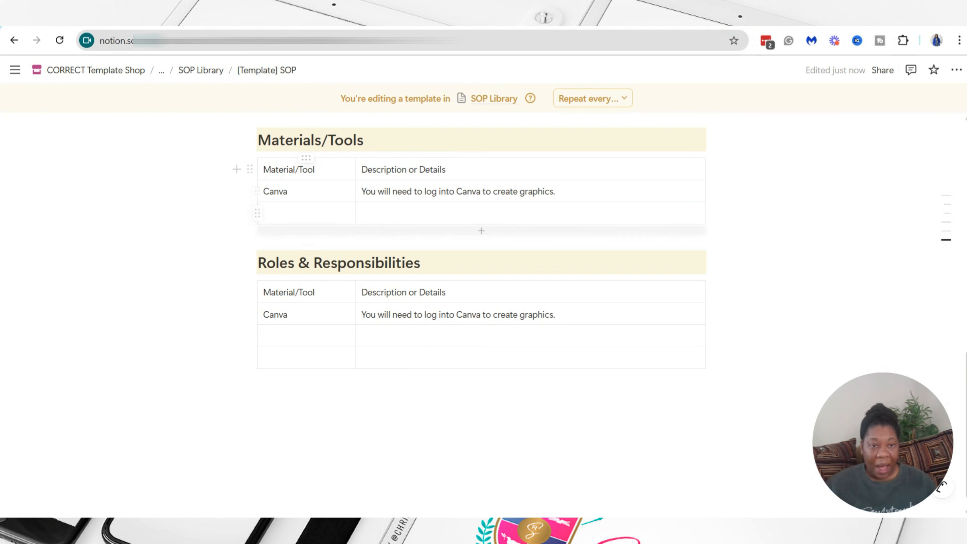
Step: Make the "Material/Tool" and "Description or Details" headings in the Materials/Tools table bold and underlined
triple_click(304, 168)
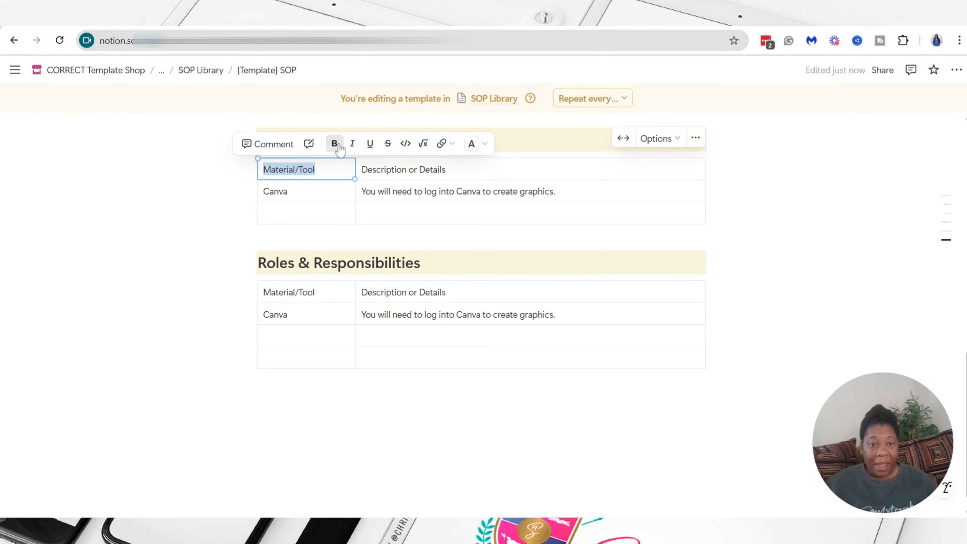
left_click(334, 143)
left_click(369, 143)
key("Tab")
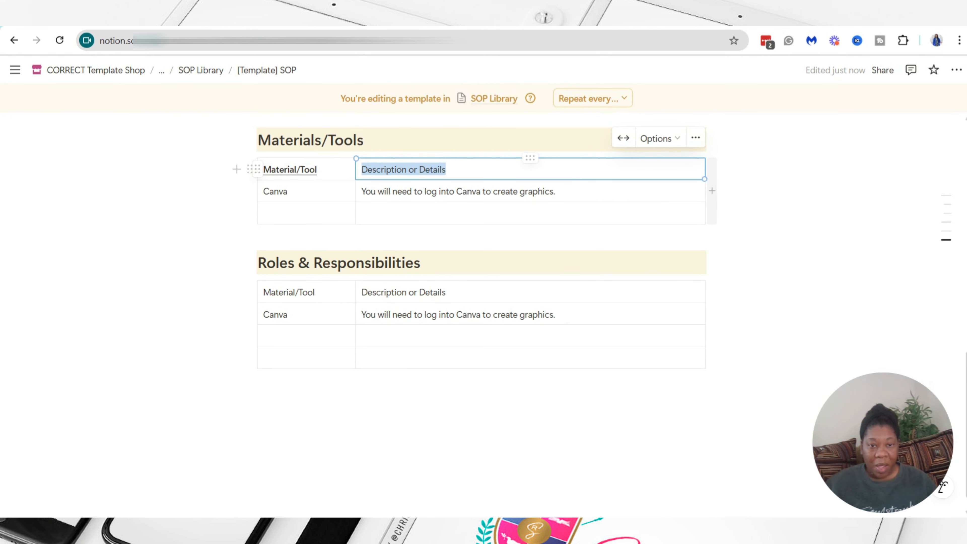
left_click(432, 143)
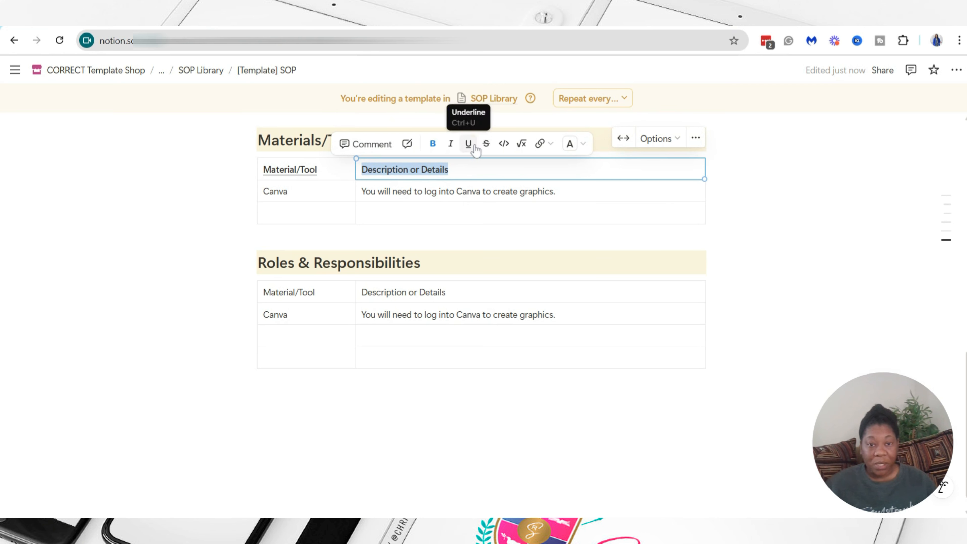
left_click(475, 148)
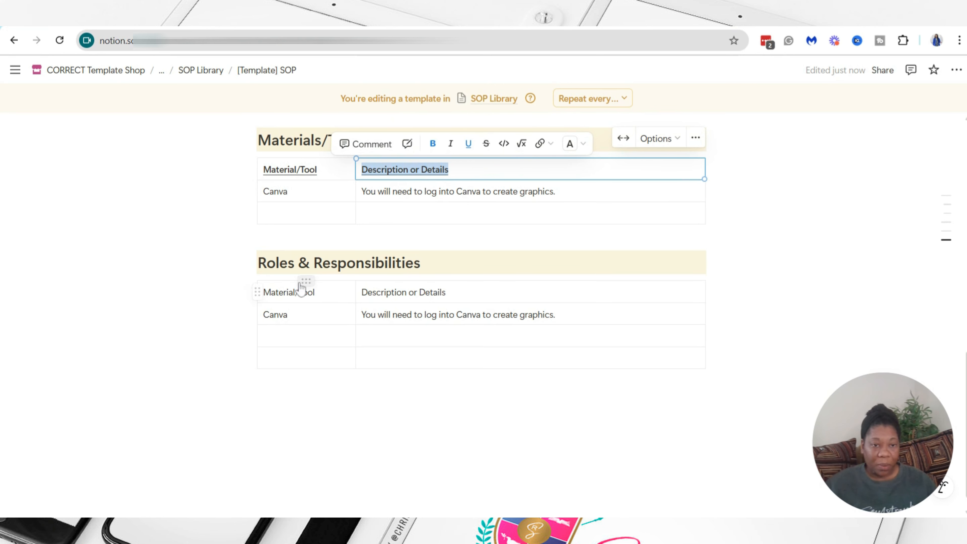
Step: Change the Roles & Responsibilities table's column headings to "ROLE/TITLE" and "Key Responsibilities"
triple_click(293, 292)
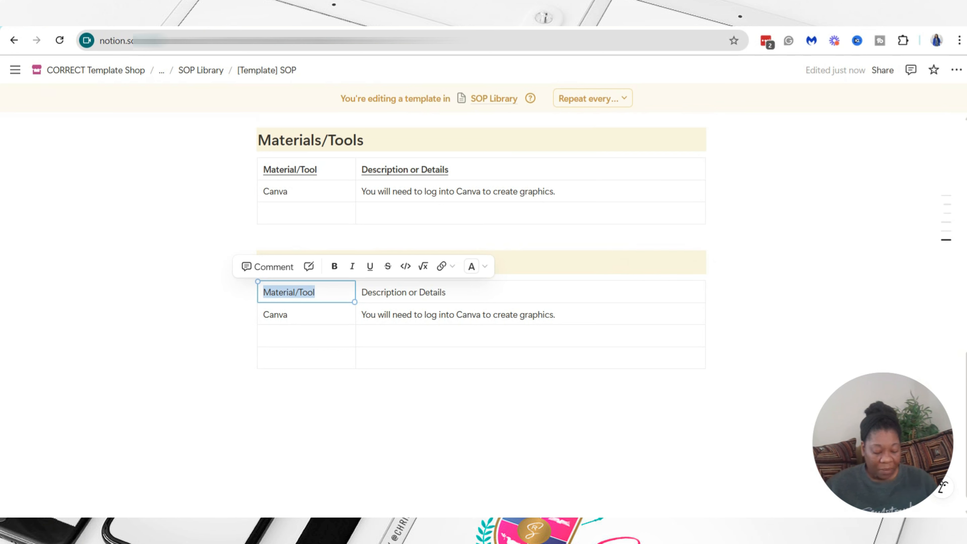
type("ROLE/")
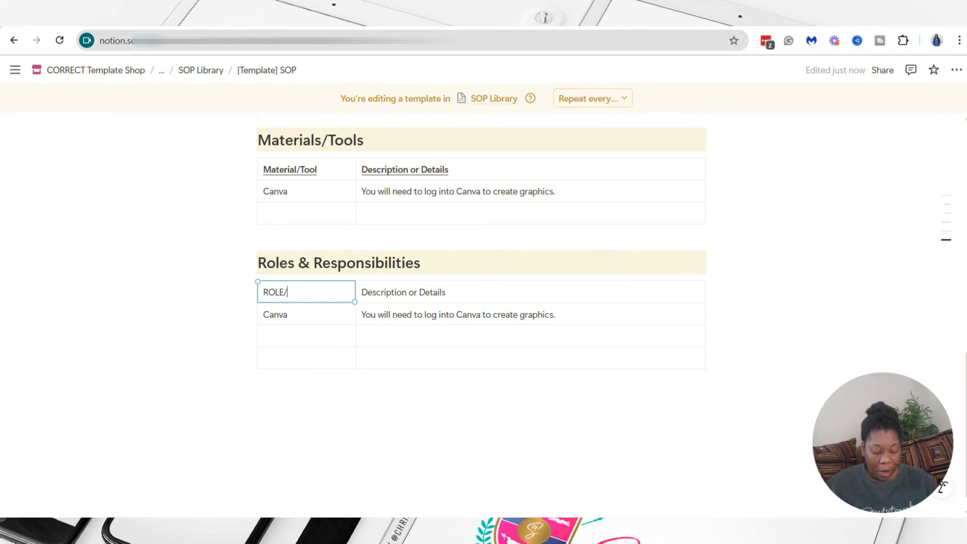
type("TITLE")
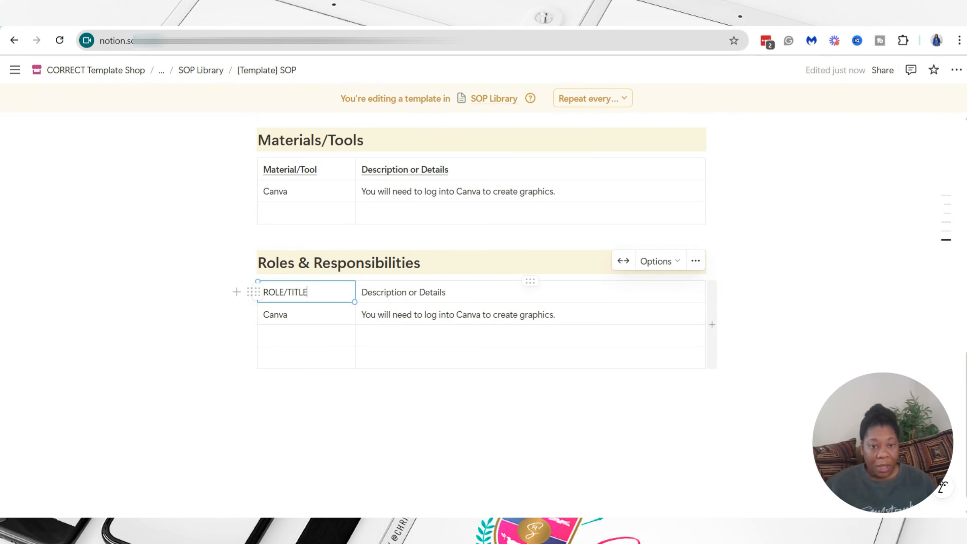
triple_click(434, 293)
type("Ke")
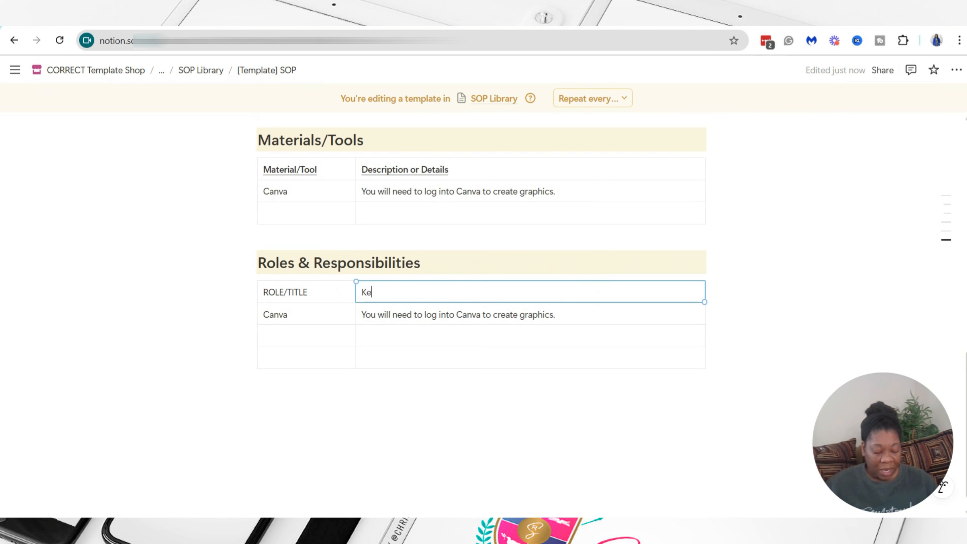
type("y Respons")
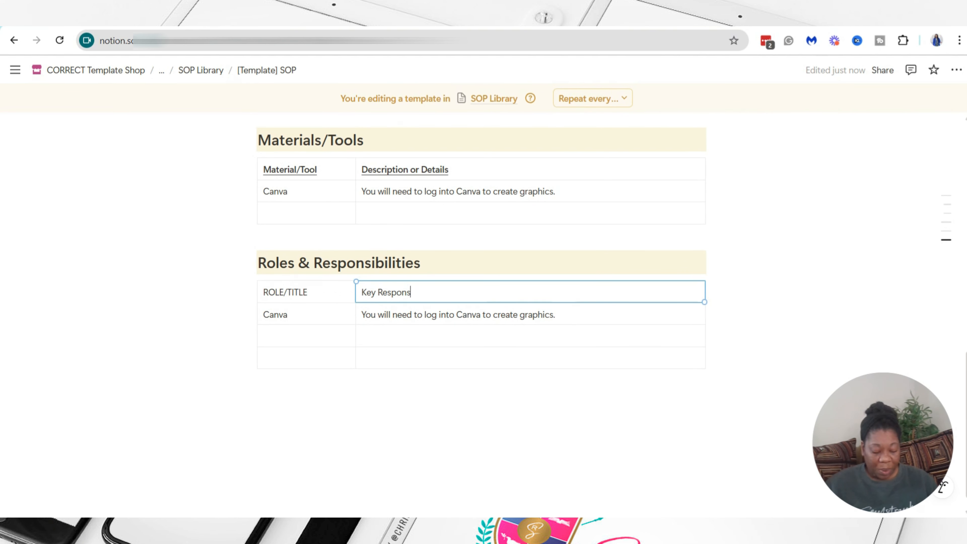
type("ibilities")
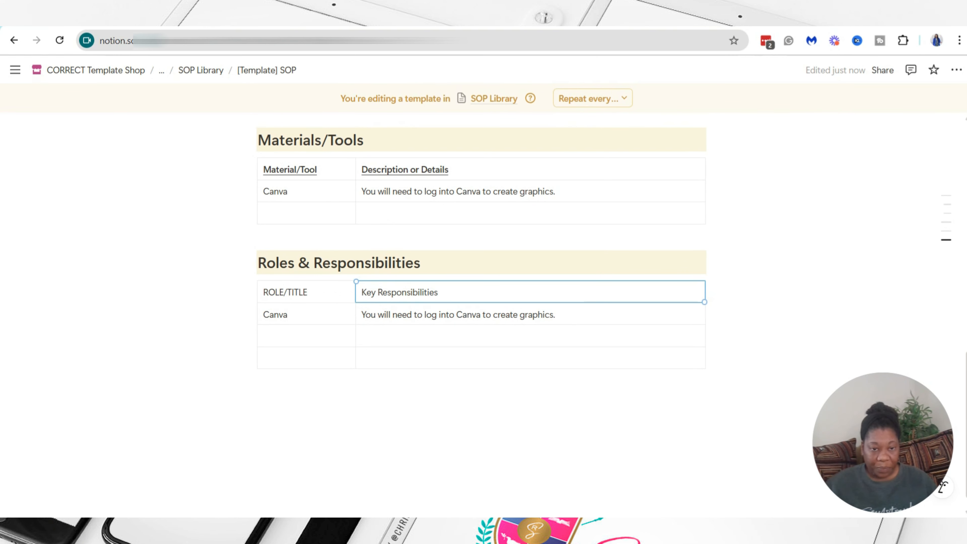
Step: Replace "Canva" in the first role row of the Roles & Responsibilities table with "Marketing Director"
key("Tab")
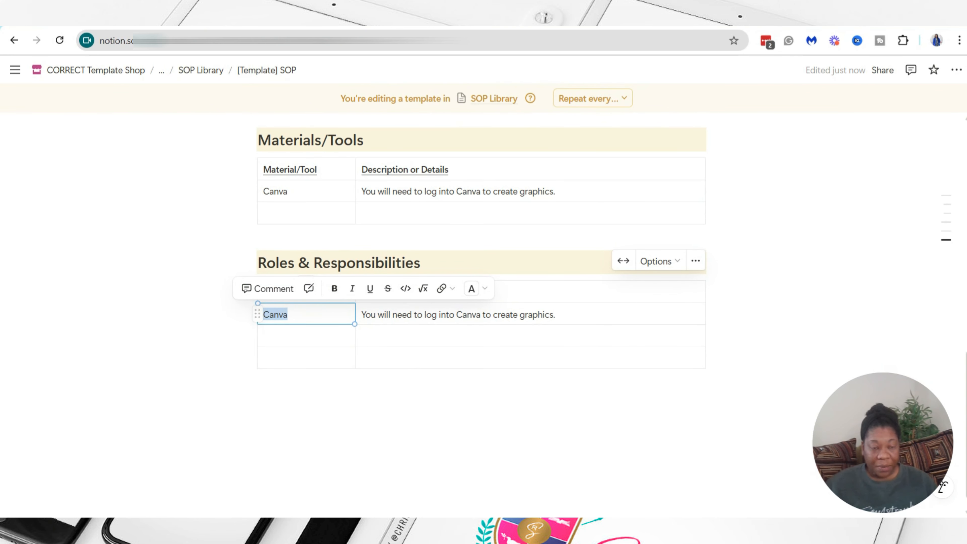
type("Ma")
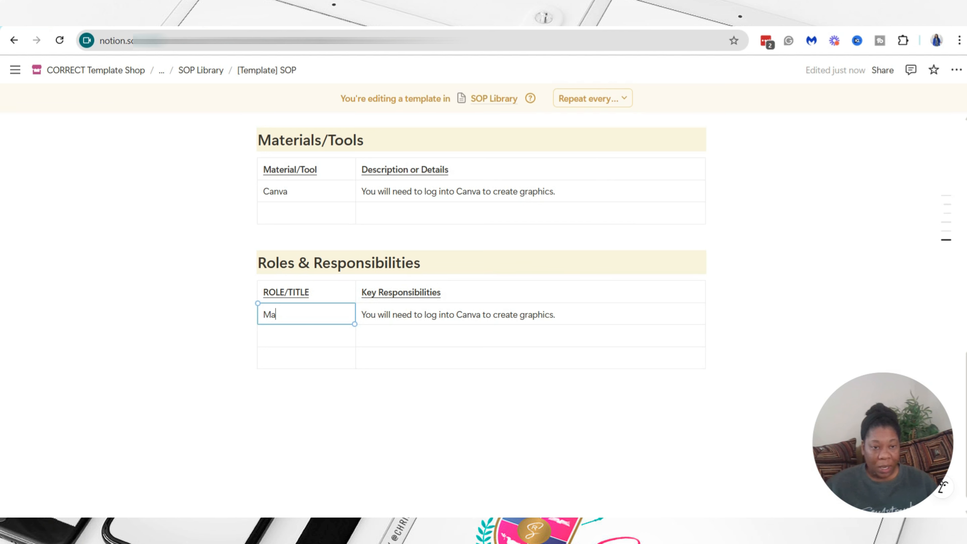
type("nketing Manage")
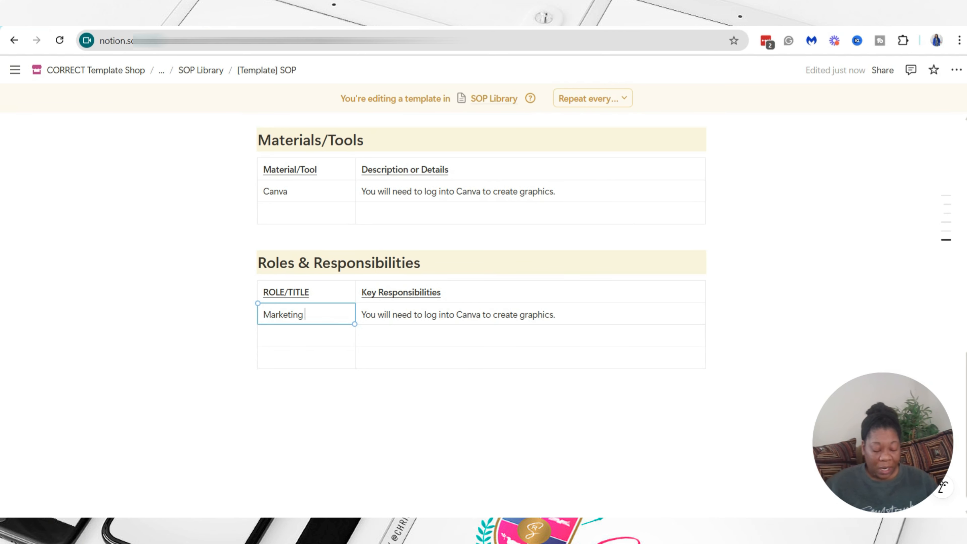
key("BackSpace")
key("BackSpace")
key("BackSpace")
key("BackSpace")
key("BackSpace")
key("BackSpace")
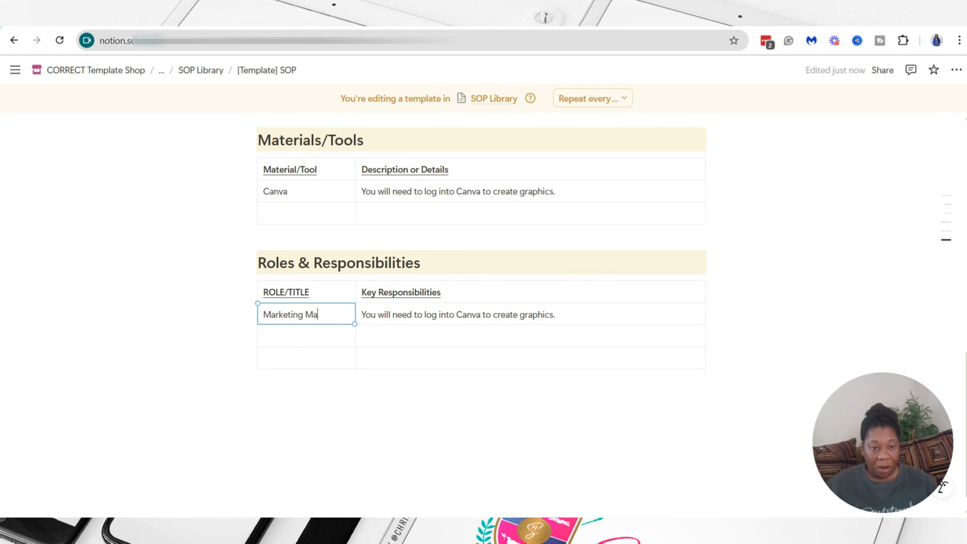
type("Director")
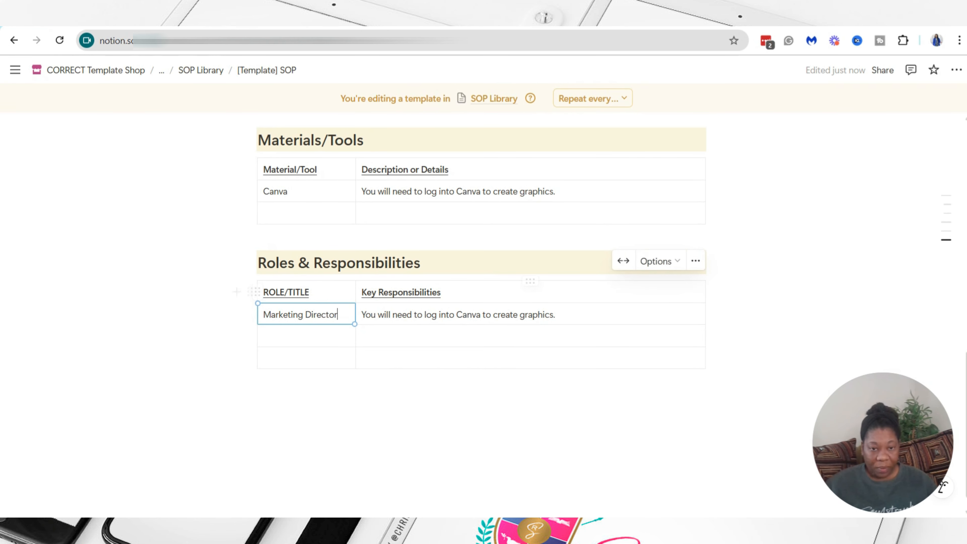
Step: Replace the Marketing Director's key responsibility text with "Reviewing and Updating policy as needed."
triple_click(455, 315)
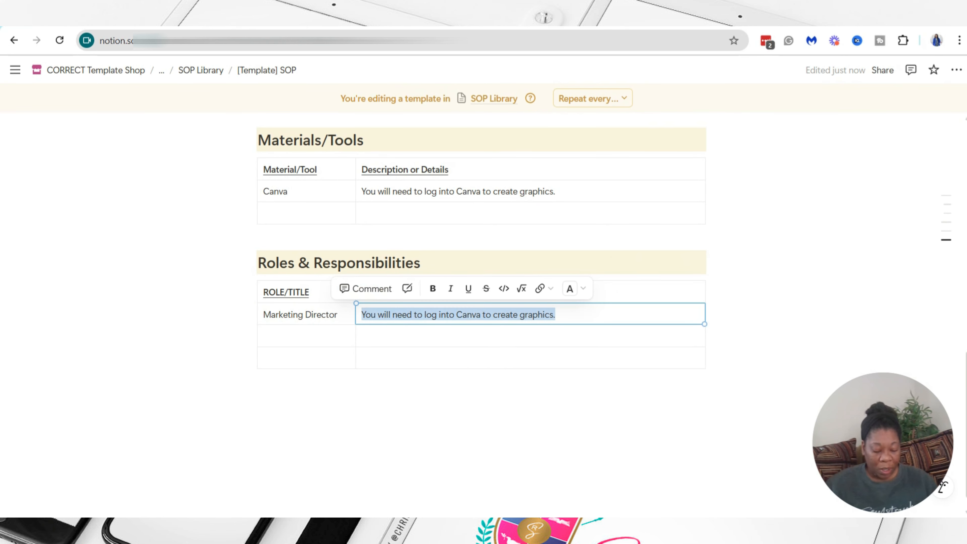
type("Reviewing ")
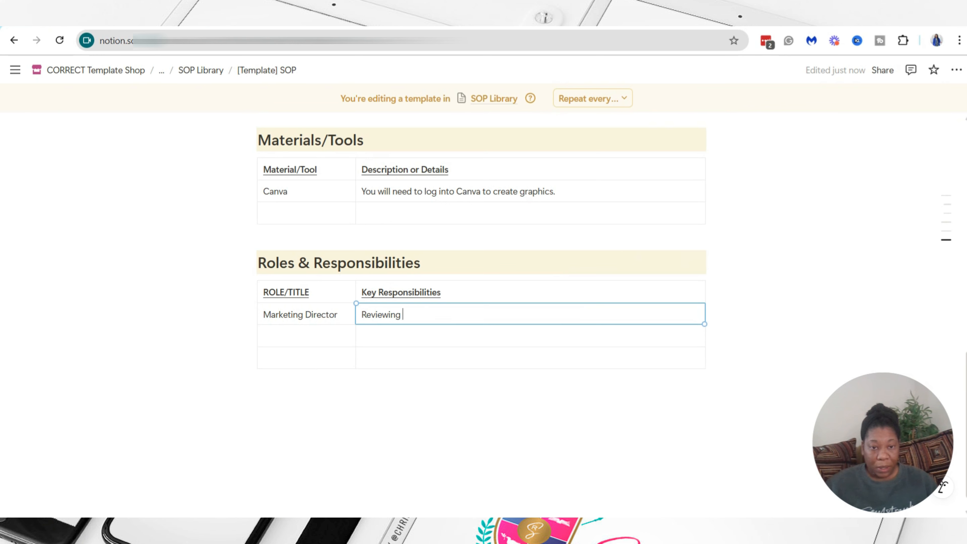
type("and Upand Updating pol")
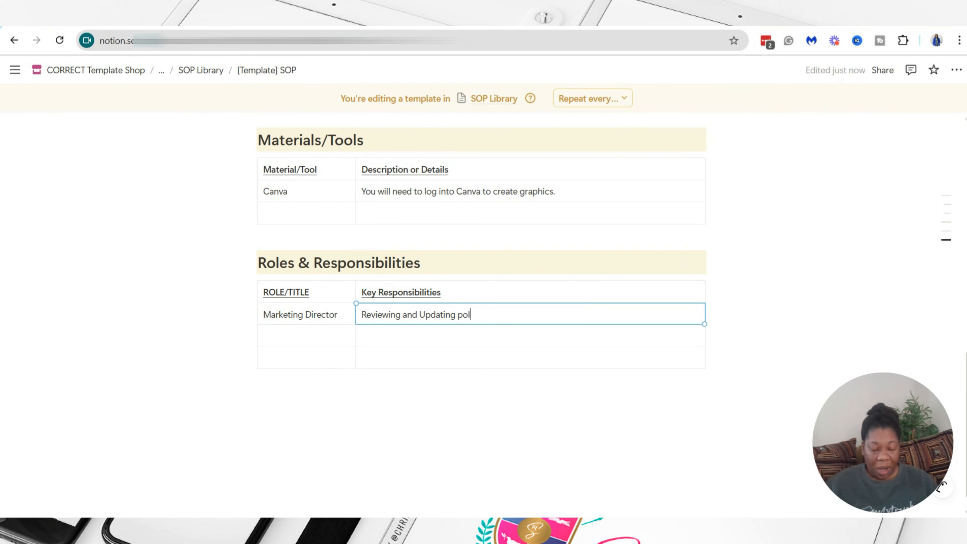
type("icy as ")
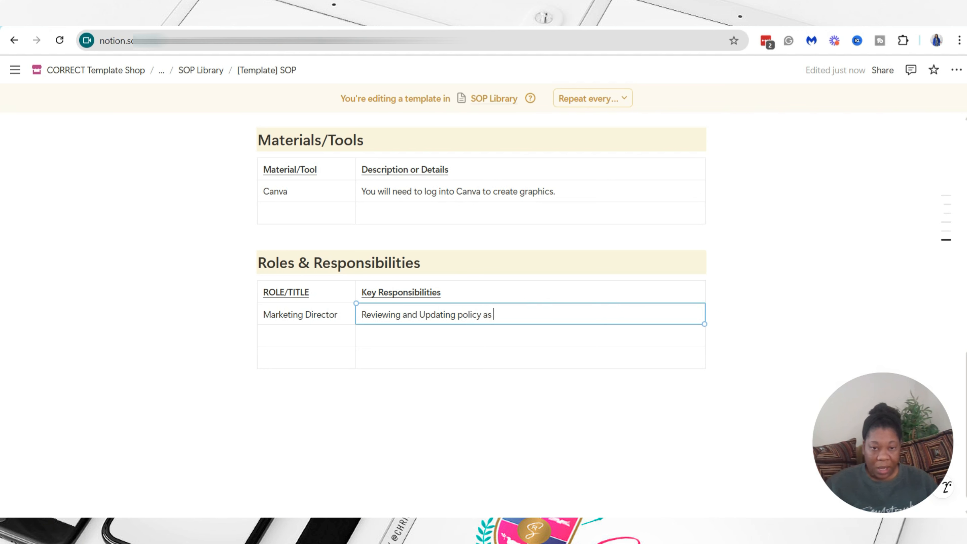
type("needed.")
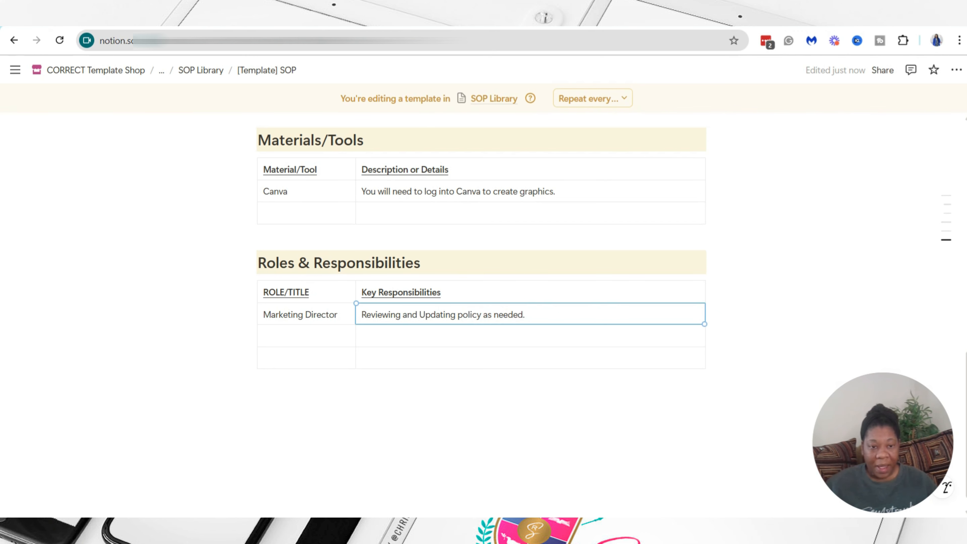
Step: Fill the row below Marketing Director with "Graphic Designer" and "Ensuring SOP is followed and reporting any issues"
left_click(306, 336)
type("G")
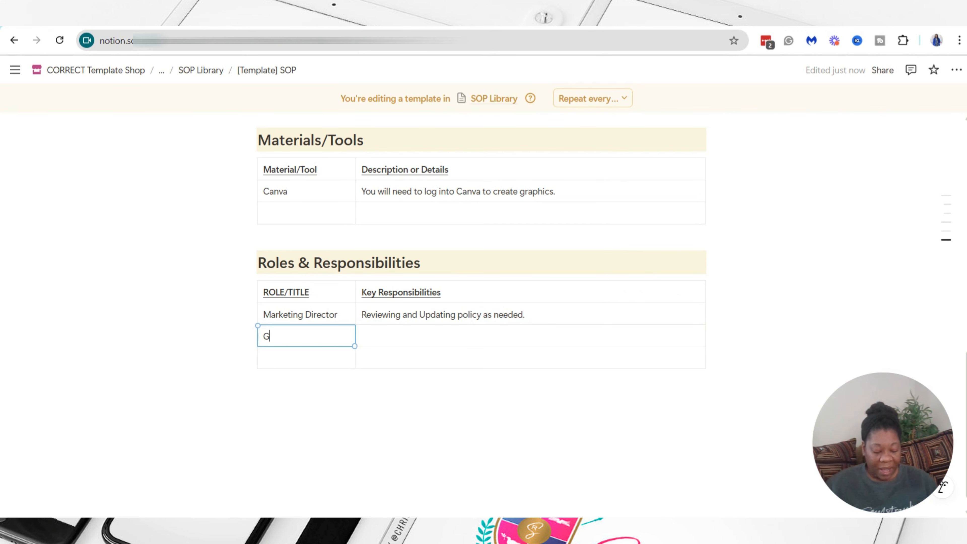
type("raphic Designer")
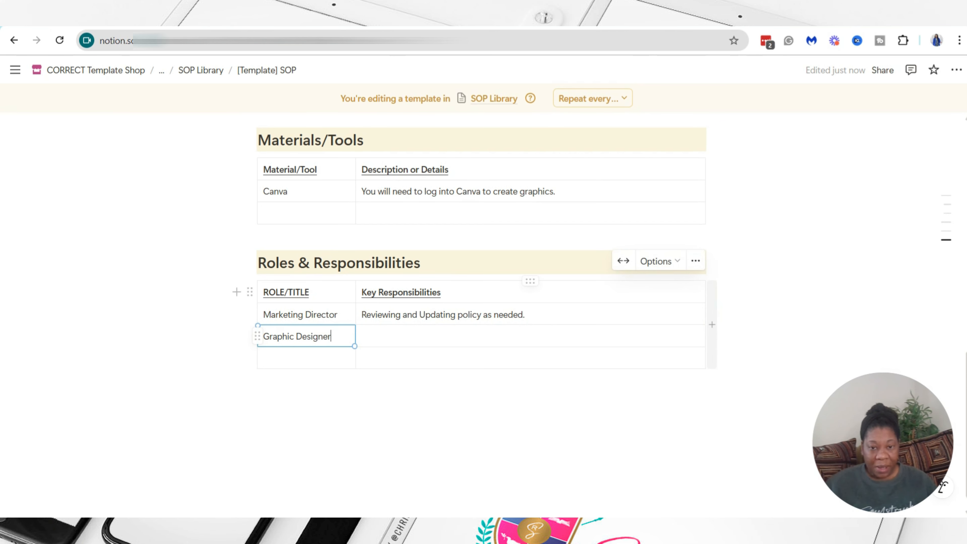
key("Tab")
type("F")
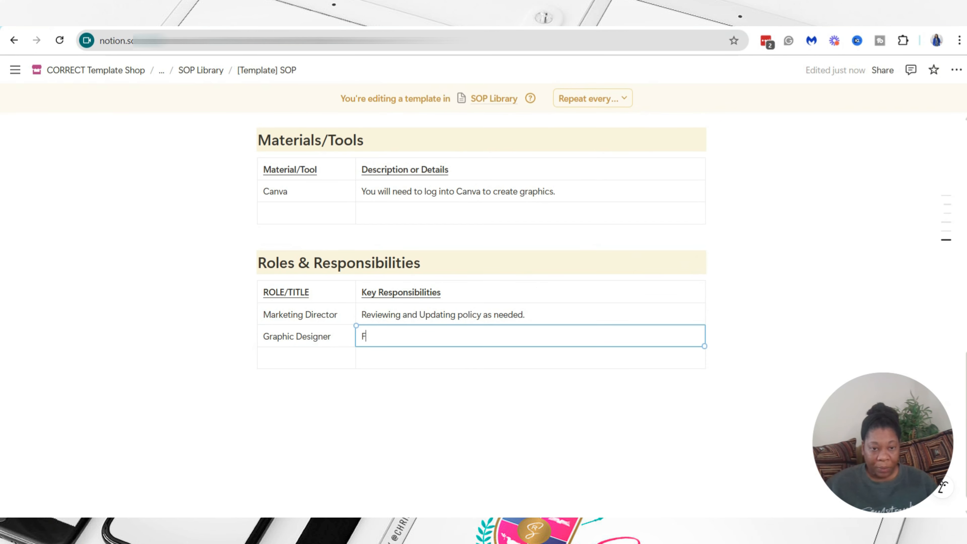
key("BackSpace")
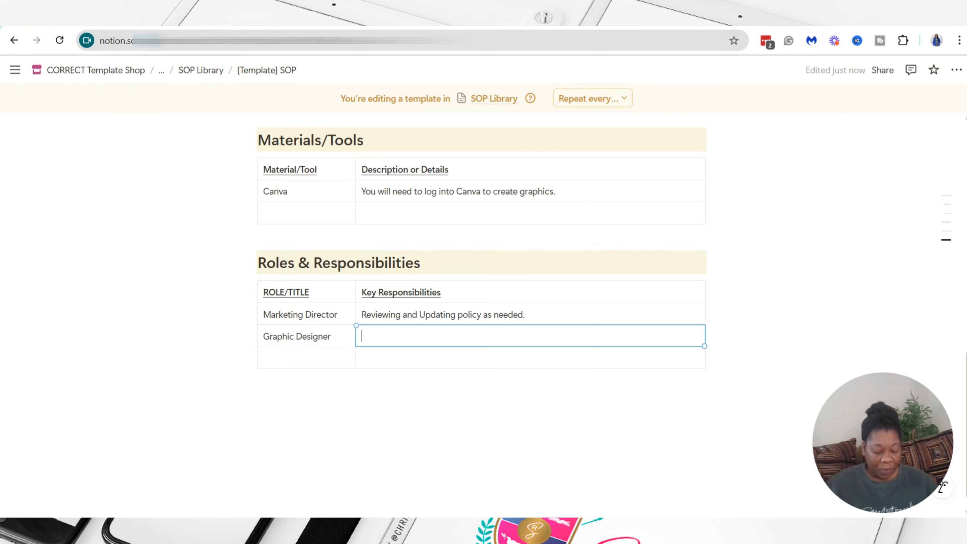
type("Ensuring SOP is follow")
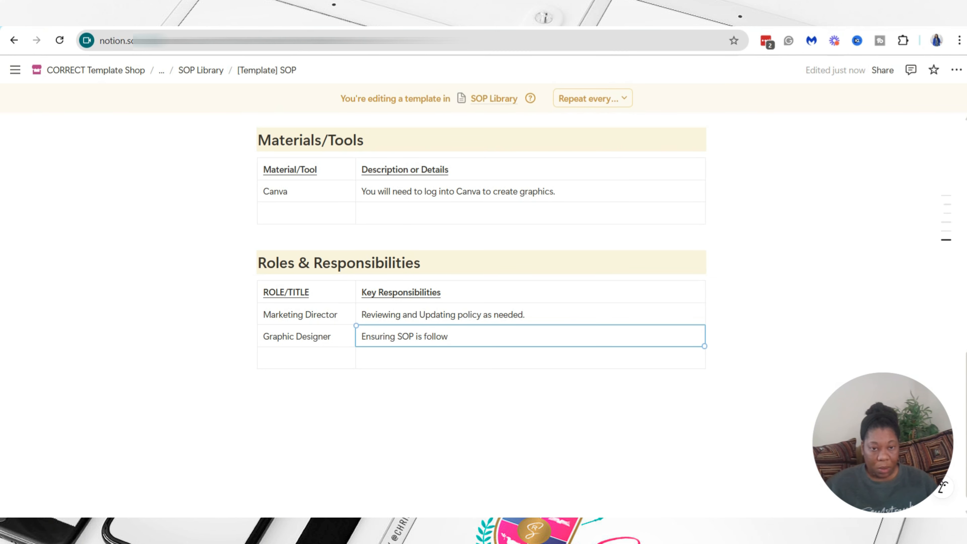
type("ed and")
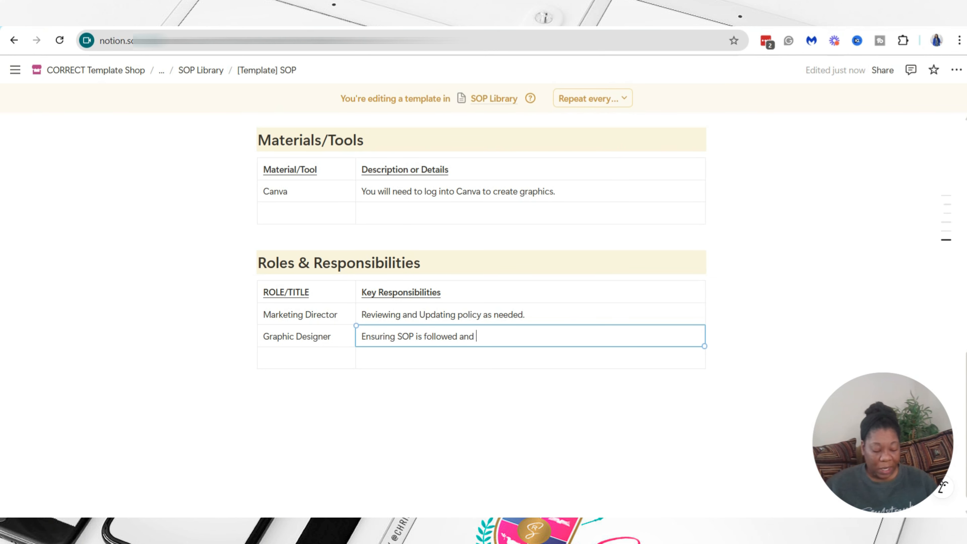
type(" reportin")
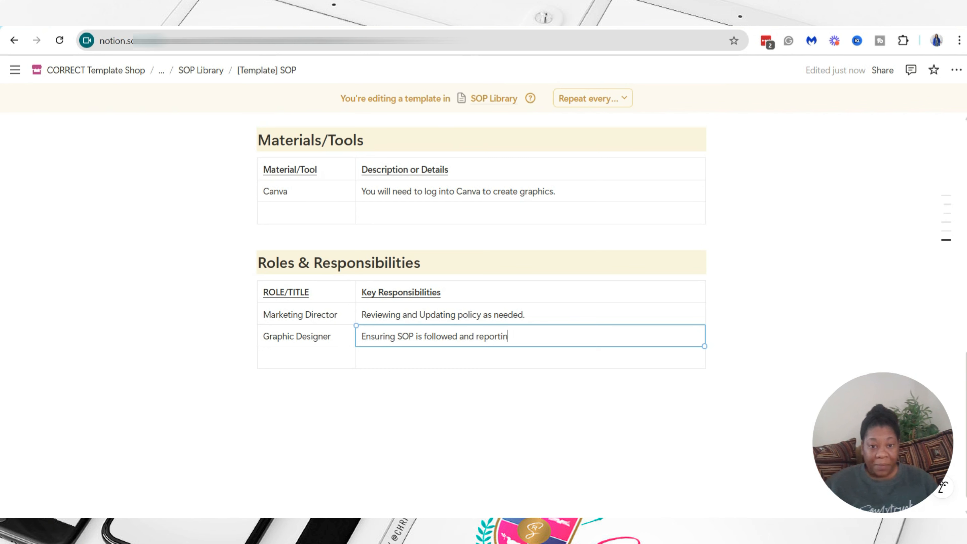
type("g any ")
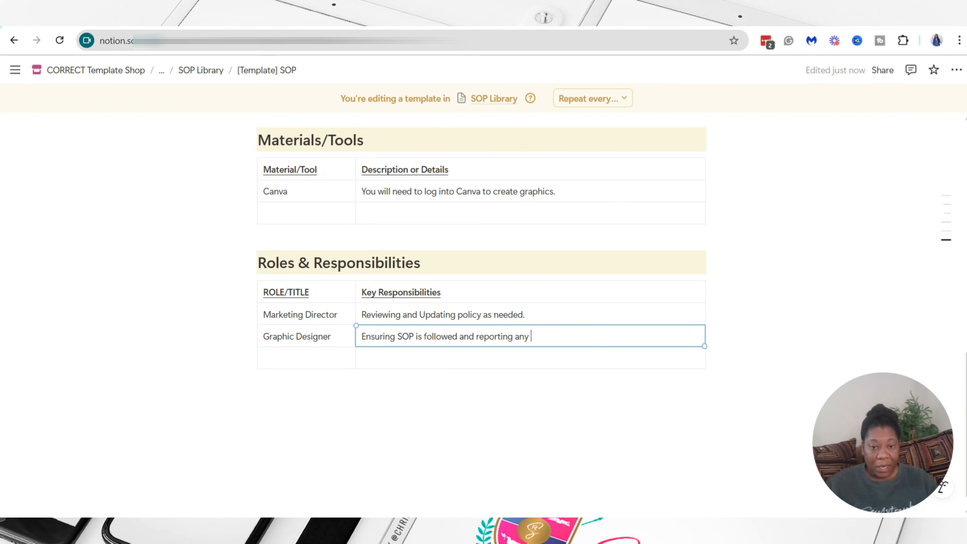
type("issues")
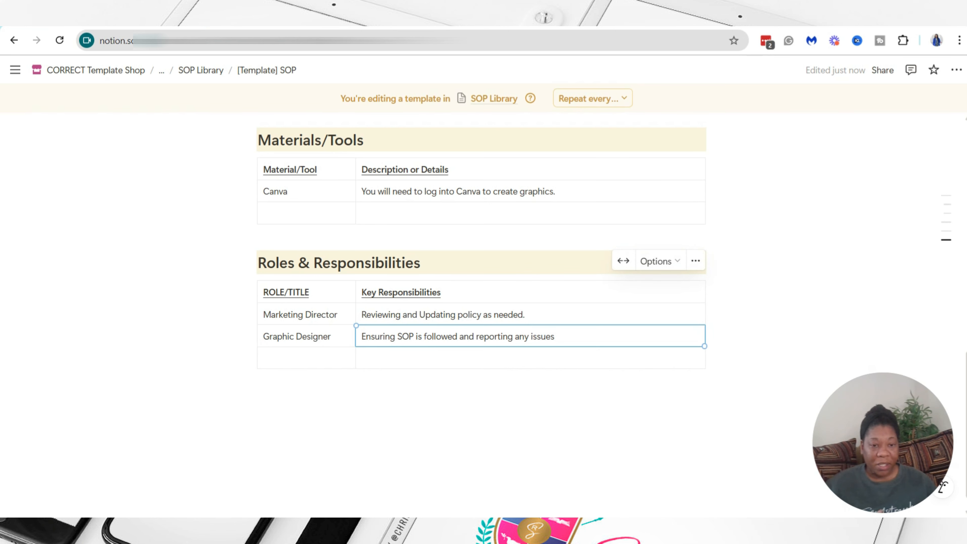
Step: Add a Heading 2 titled "Procedure" below the Roles & Responsibilities table
left_click(258, 392)
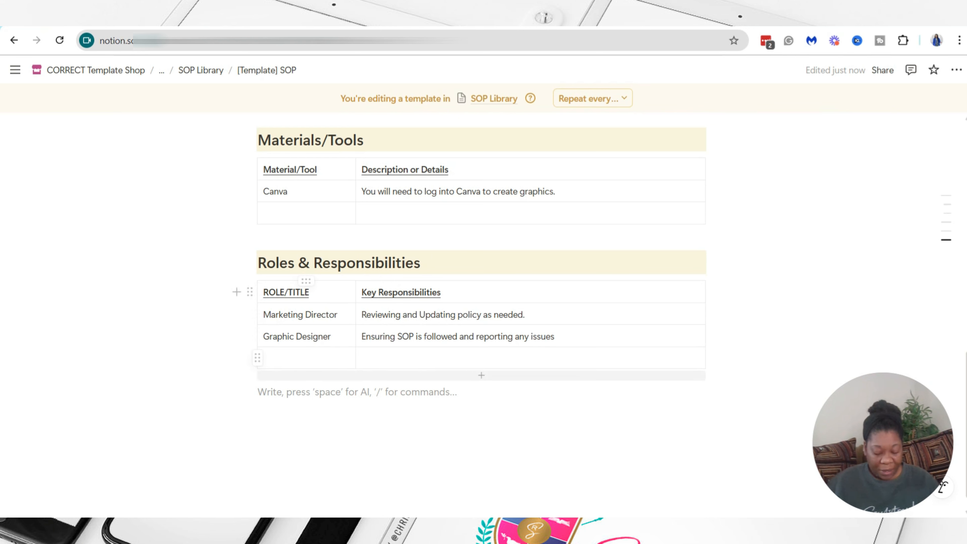
type("/head")
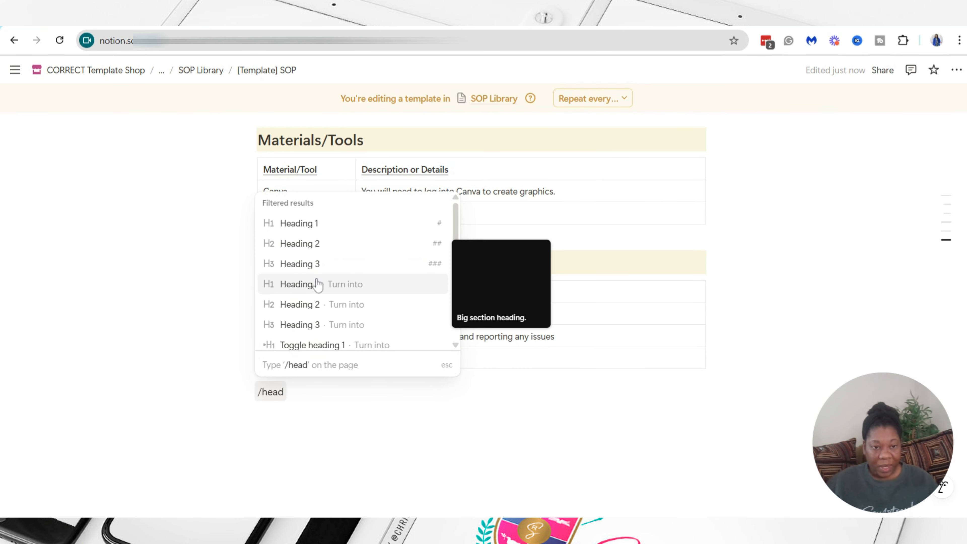
left_click(294, 244)
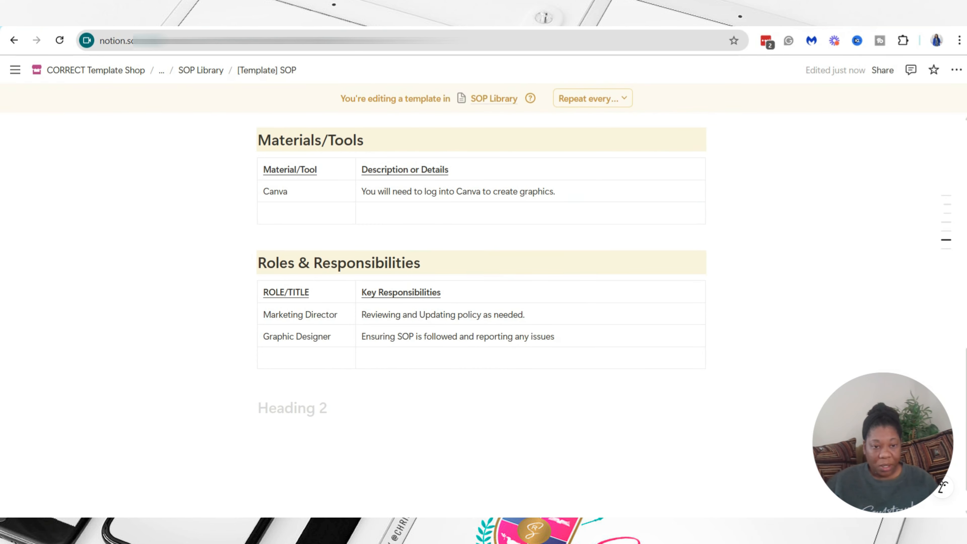
type("PRO")
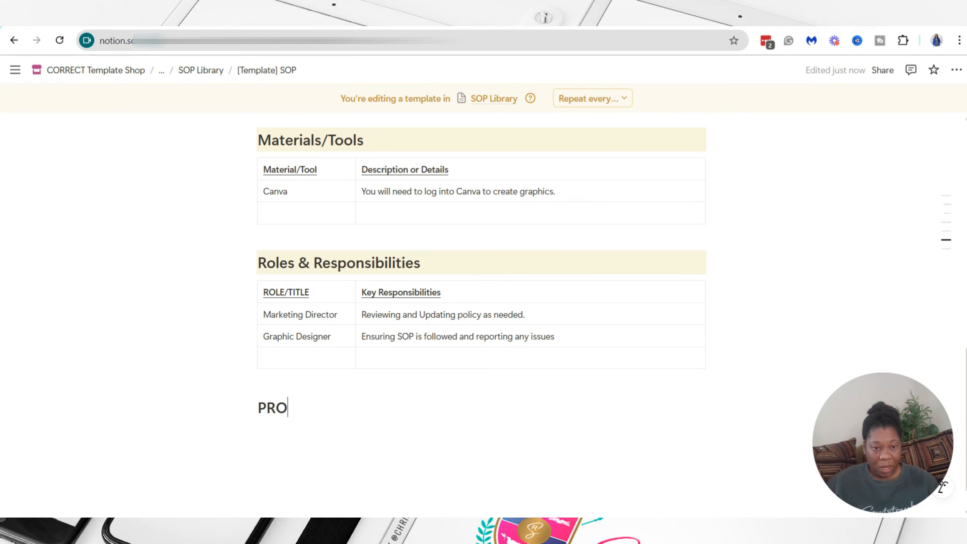
key("BackSpace")
key("BackSpace")
type("rocedure")
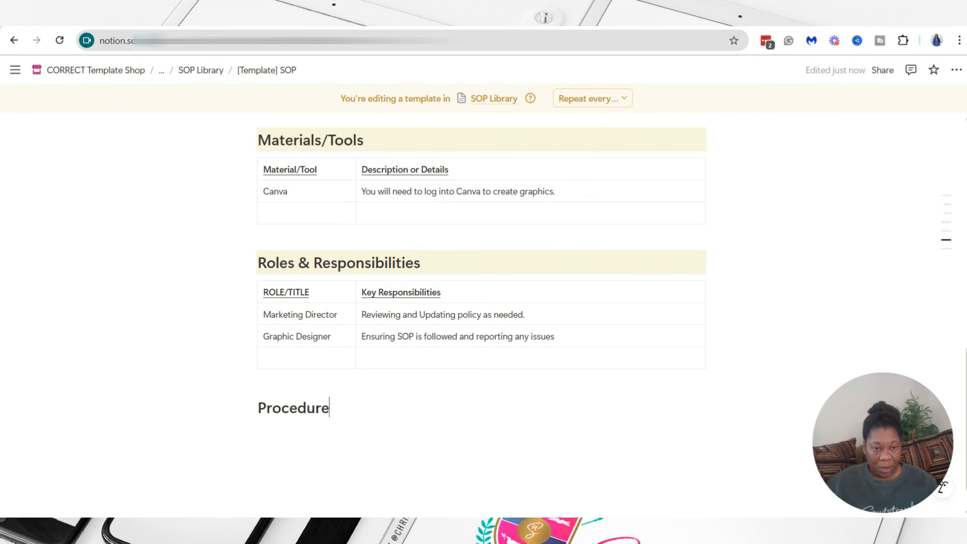
Step: Give the Procedure heading the same pale yellow background as the other section headings
left_click(249, 407)
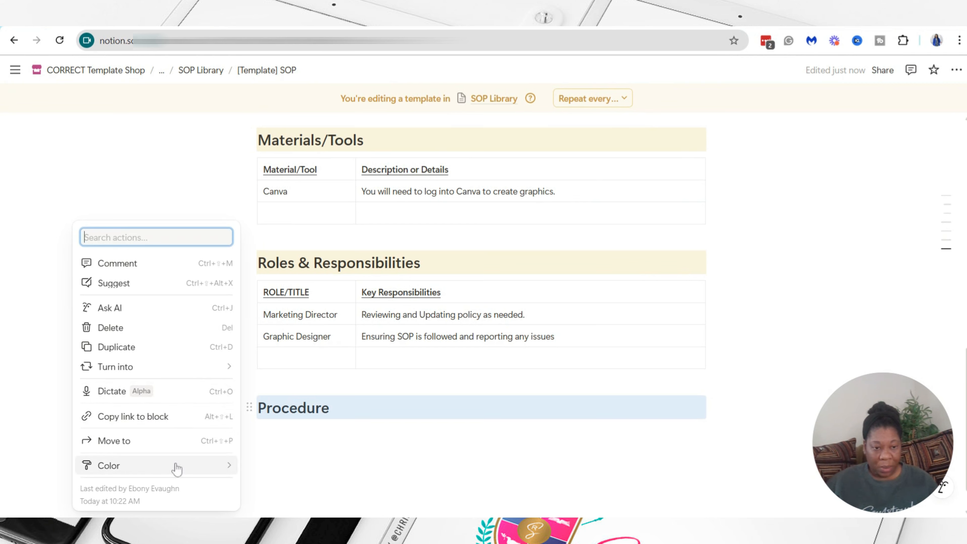
mouse_move(177, 469)
left_click(287, 227)
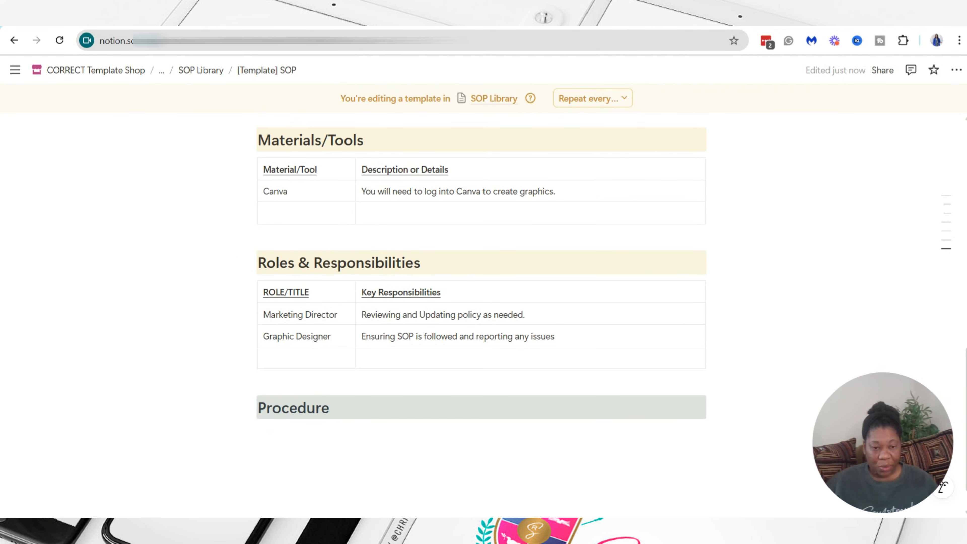
Step: Insert a callout block directly below the Procedure heading
left_click(289, 430)
scroll(481, 380, "down", 1)
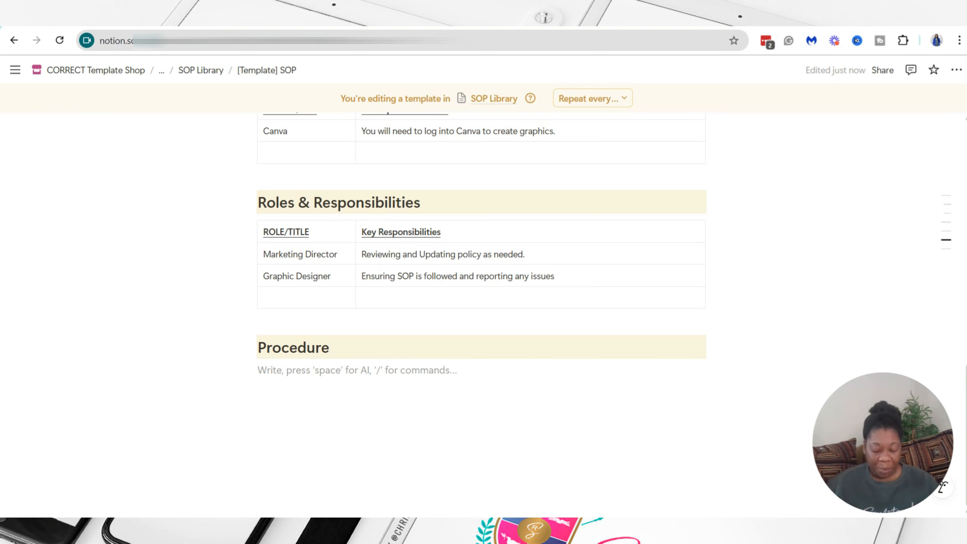
type("/ca")
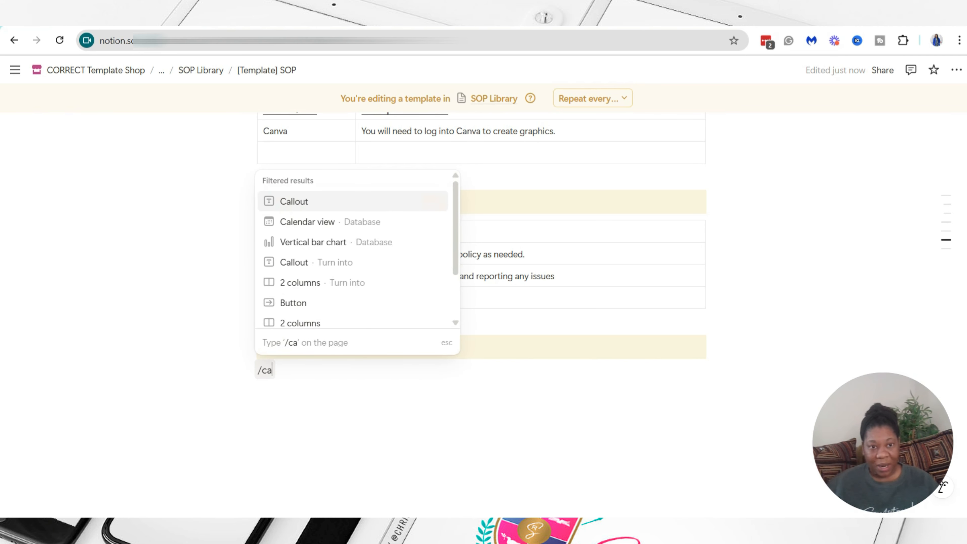
type("ll")
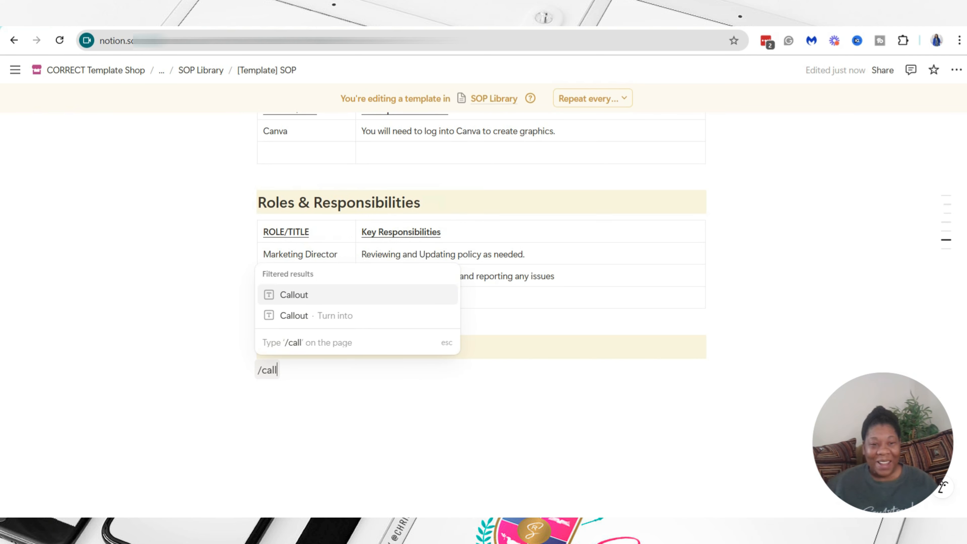
left_click(291, 297)
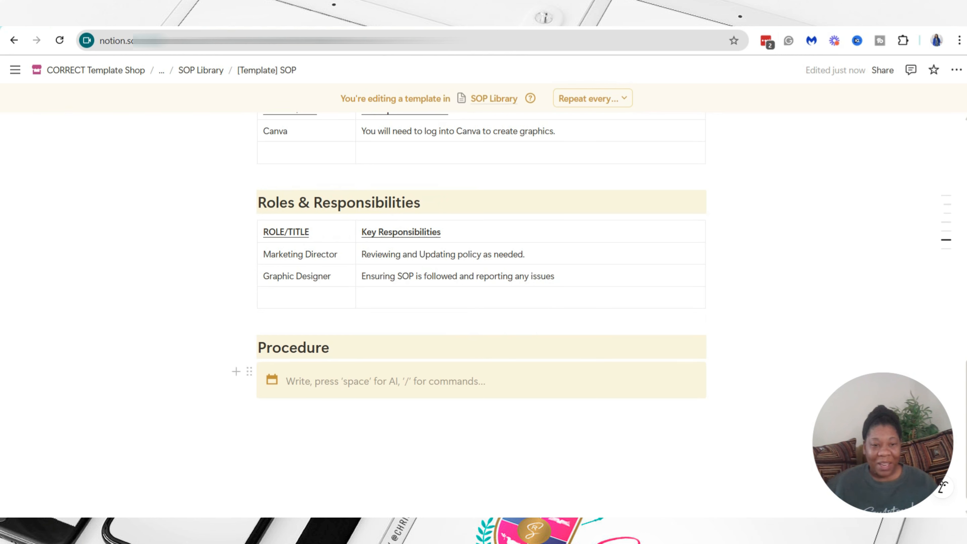
Step: Search the callout's icons for "list" and change its calendar icon to the indented bulleted list icon
left_click(272, 379)
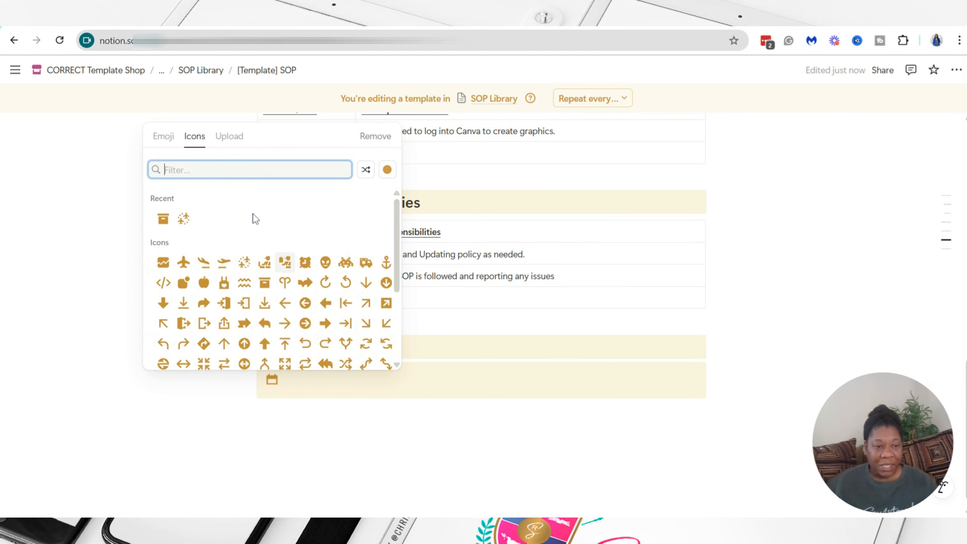
type("l")
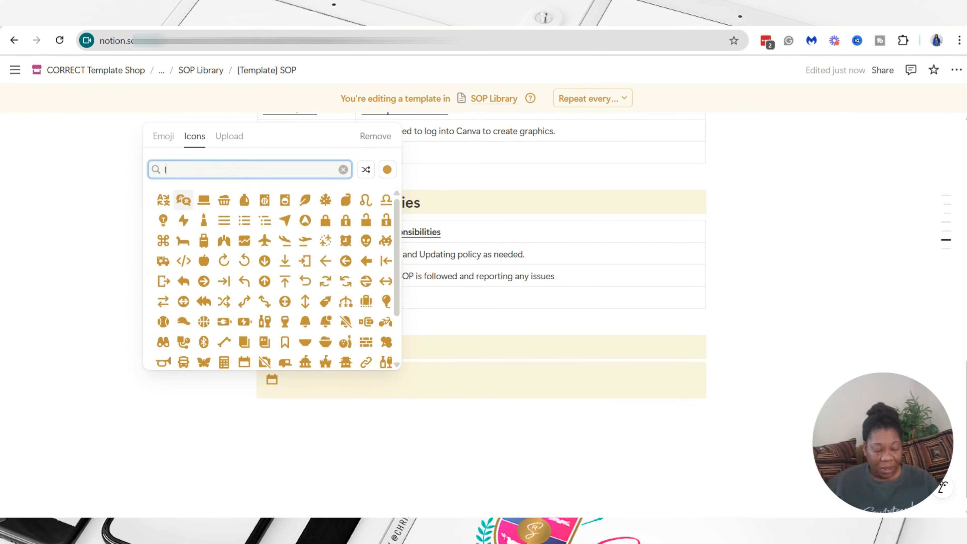
type("ist")
left_click(204, 200)
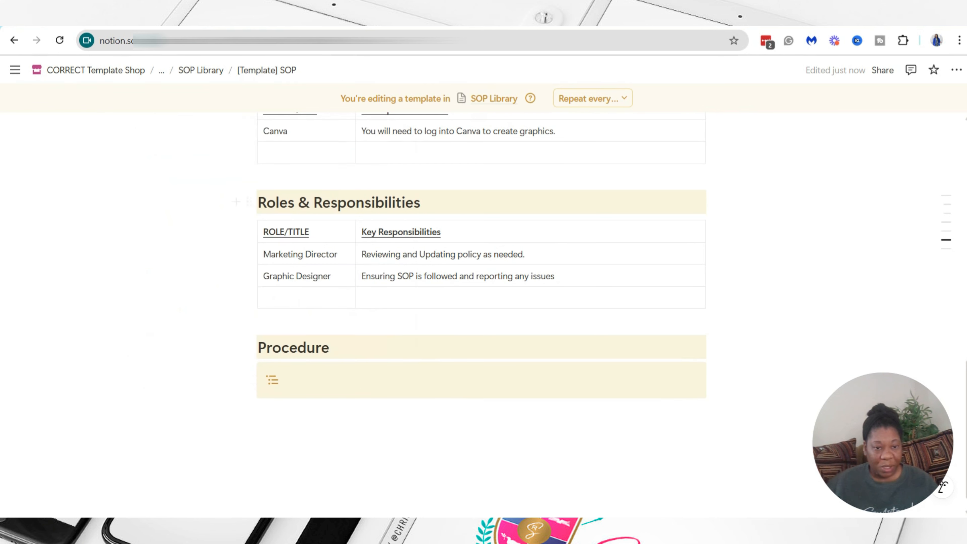
Step: Enter "Step 1." in bold in the callout below the Procedure heading and switch the callout to a plain white background
left_click(287, 381)
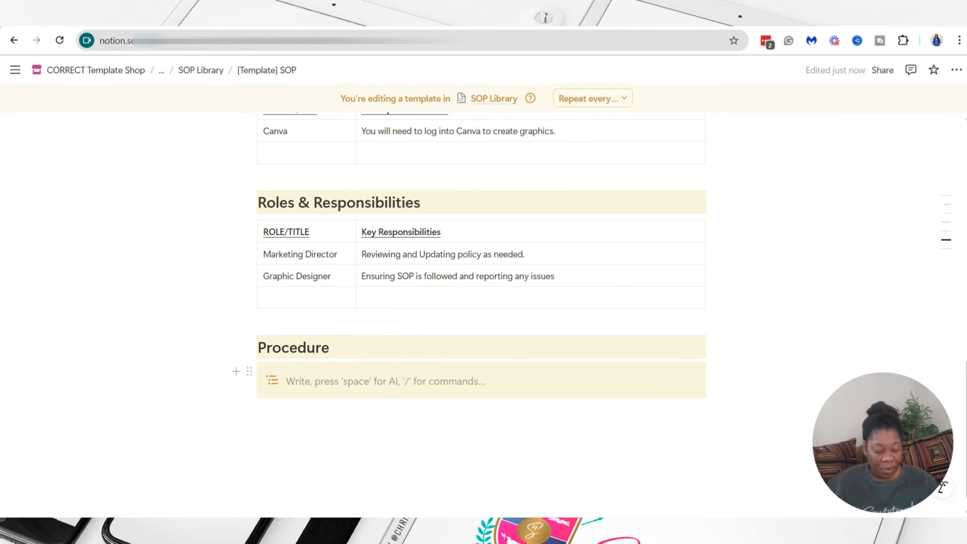
type("Step")
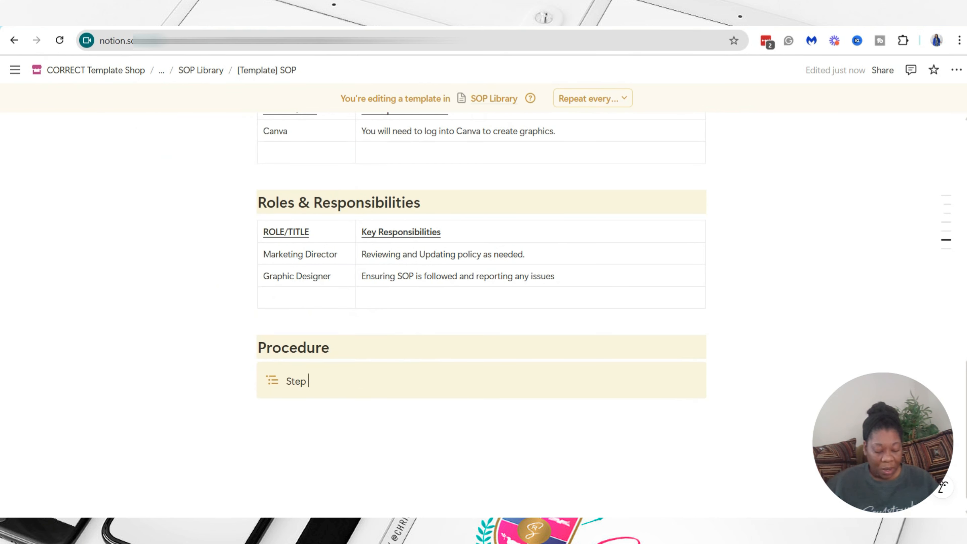
type(" 1.")
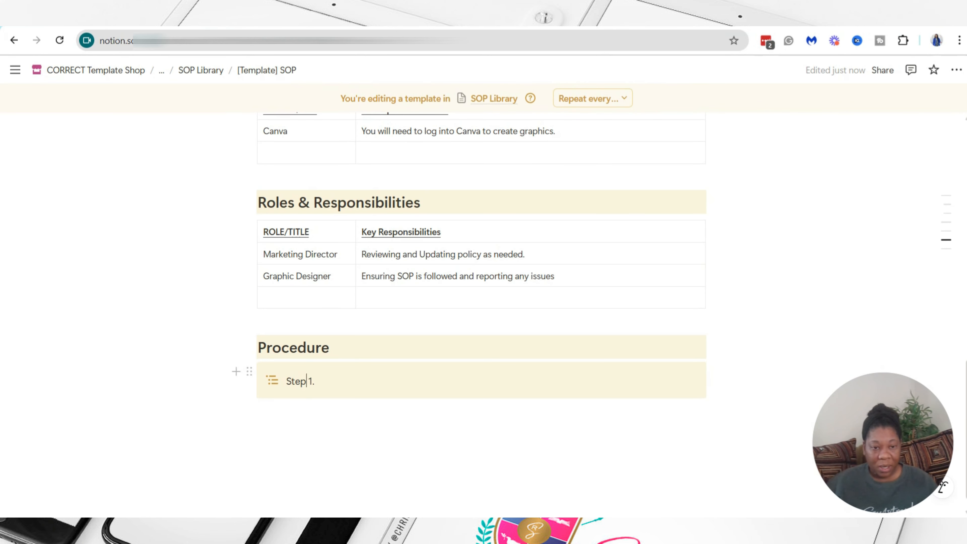
triple_click(307, 381)
key("ctrl+b")
key("Escape")
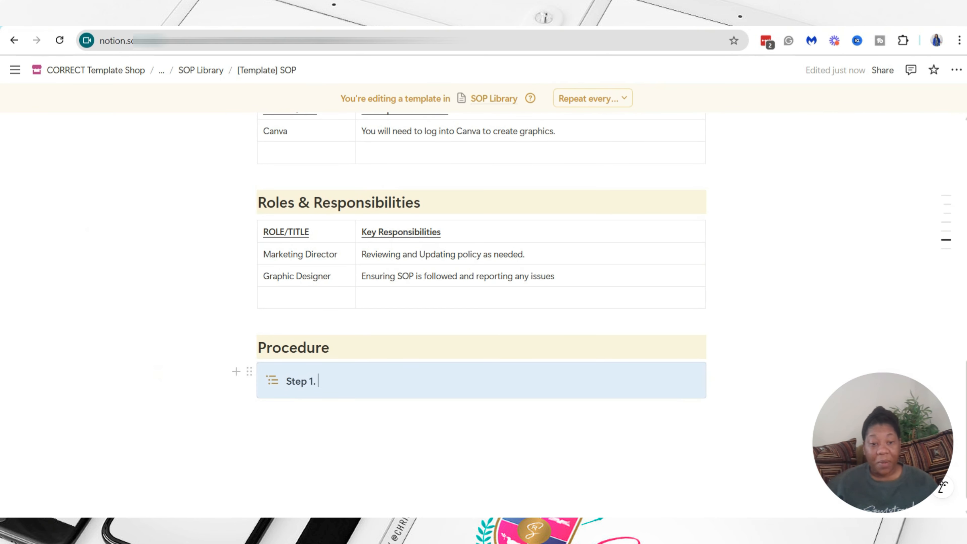
key("Escape")
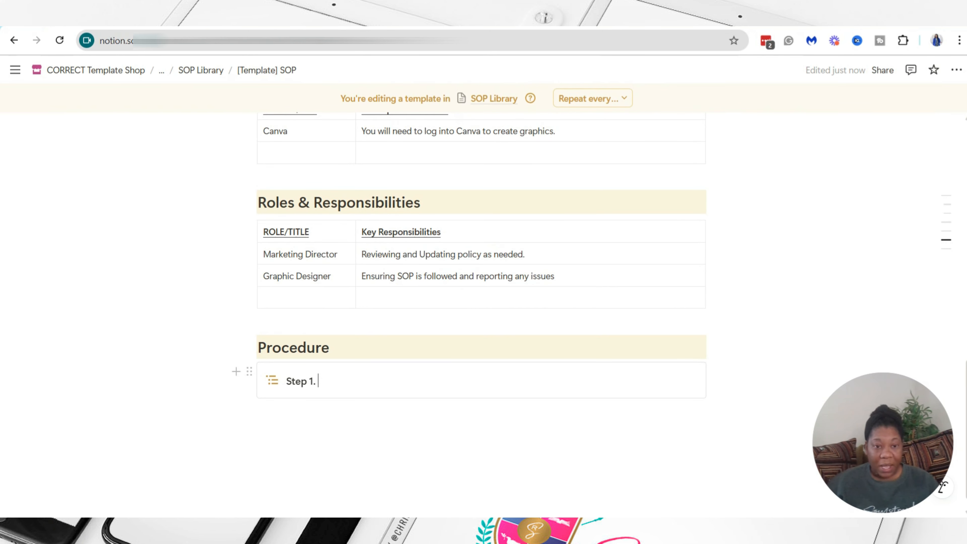
Step: Add the placeholder "[Insert step title here]" after "Step 1." in the Procedure callout
type("{In")
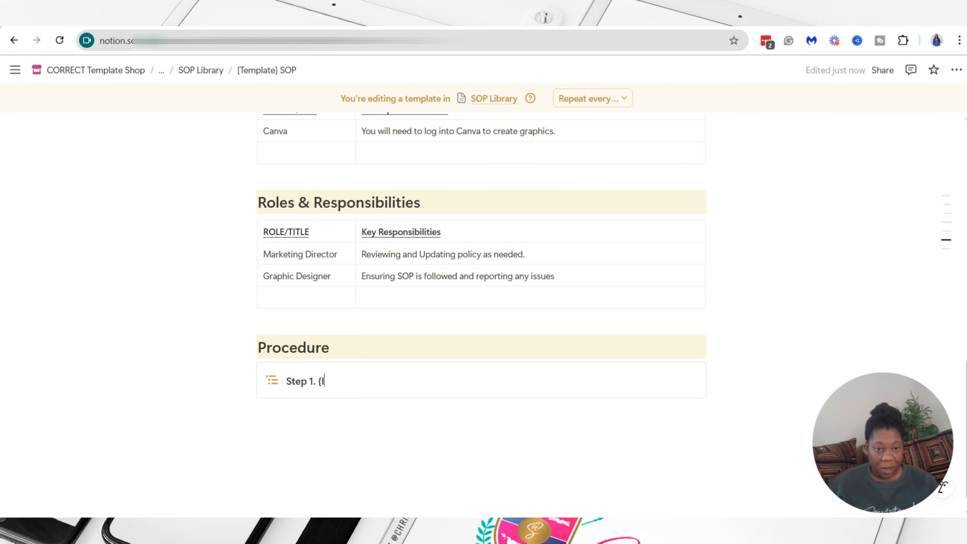
key("BackSpace")
key("BackSpace")
type("[IOnser")
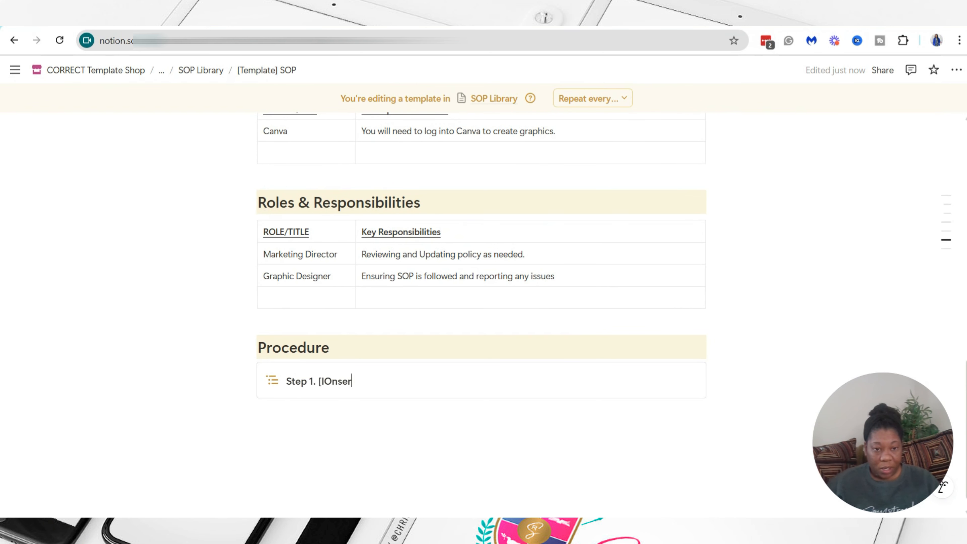
key("BackSpace")
key("BackSpace")
key("BackSpace")
key("BackSpace")
key("BackSpace")
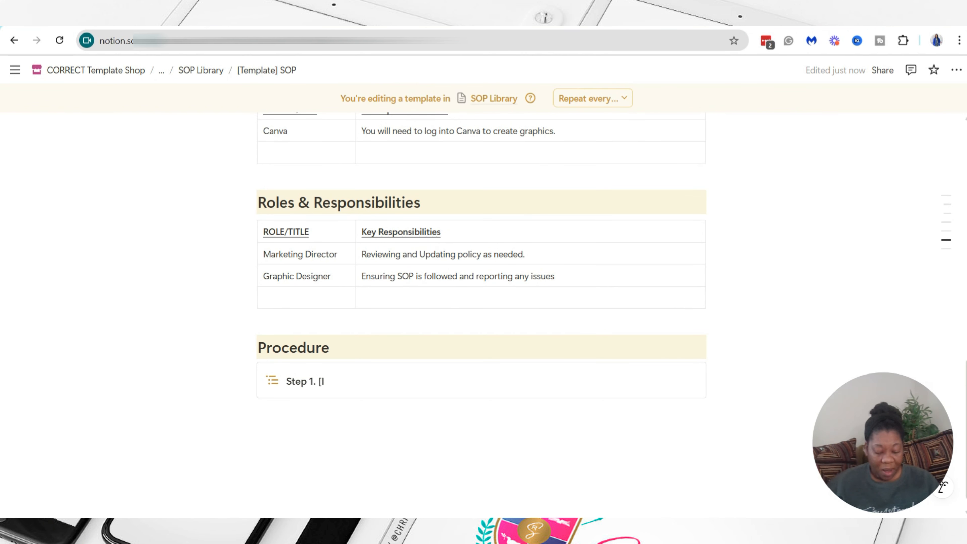
type("nsert s")
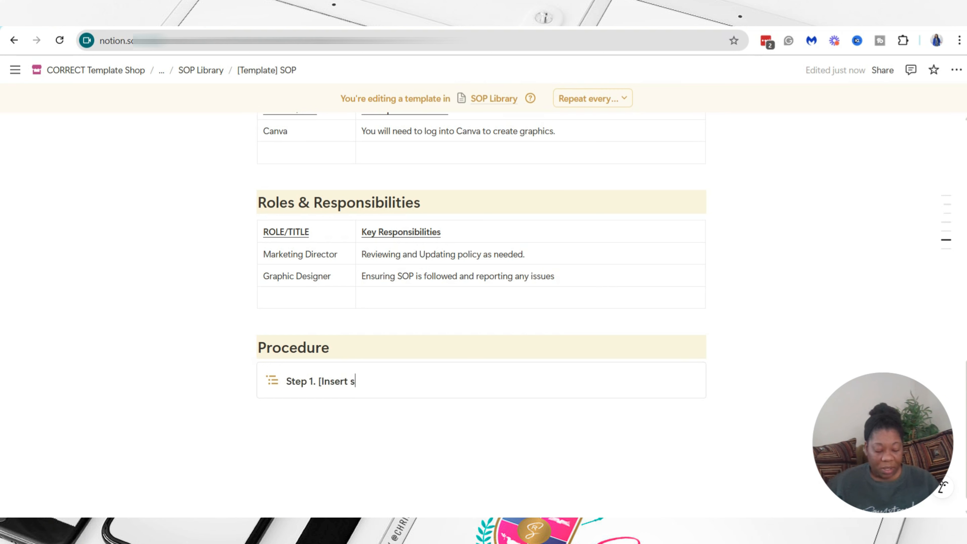
type("tep title")
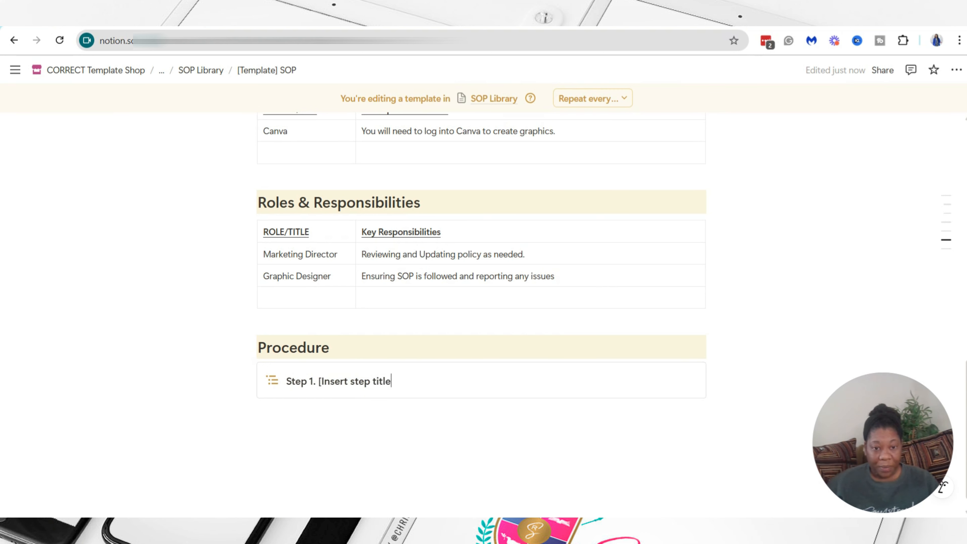
type(" here]")
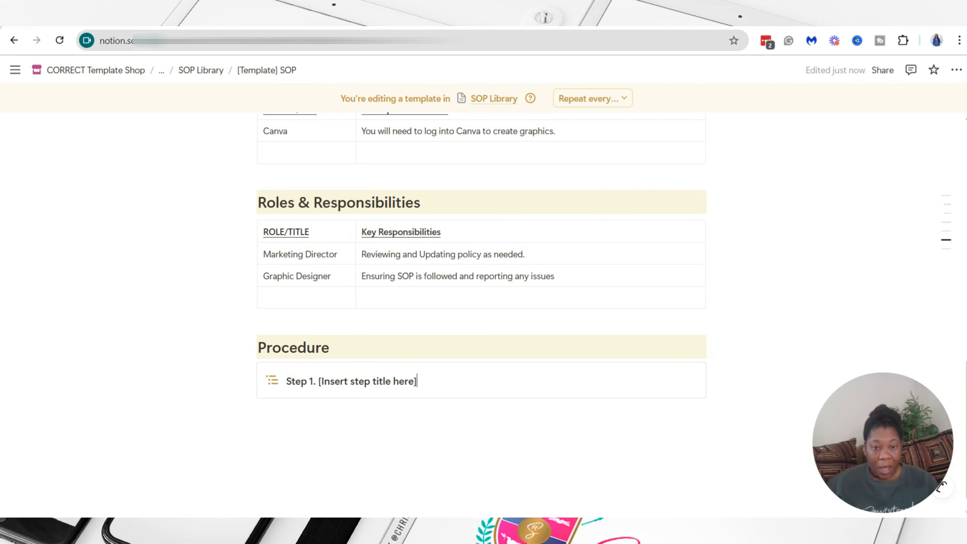
Step: Add a second line reading "[describe the process to complete procedure.]" below the step title inside the callout
key("Return")
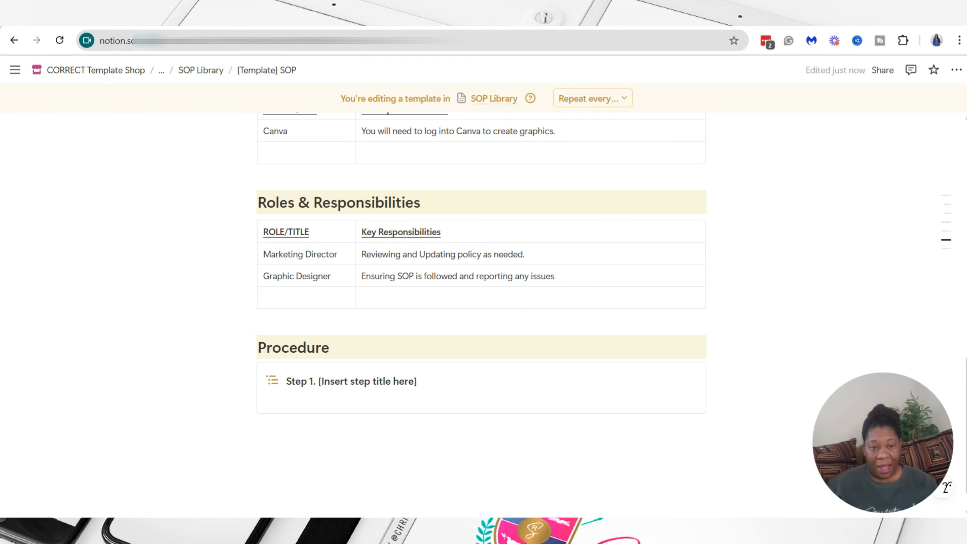
type("[descr")
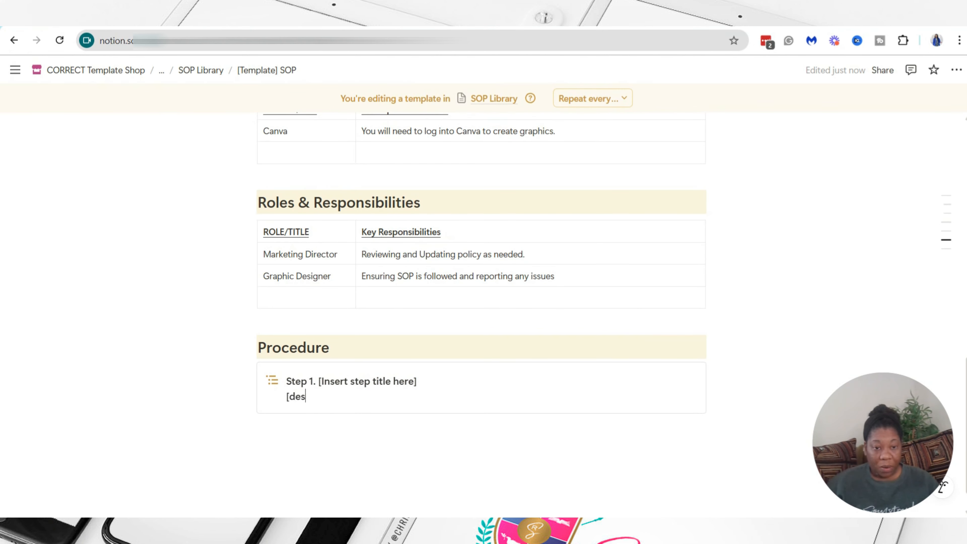
key("BackSpace")
key("BackSpace")
type("cribe ")
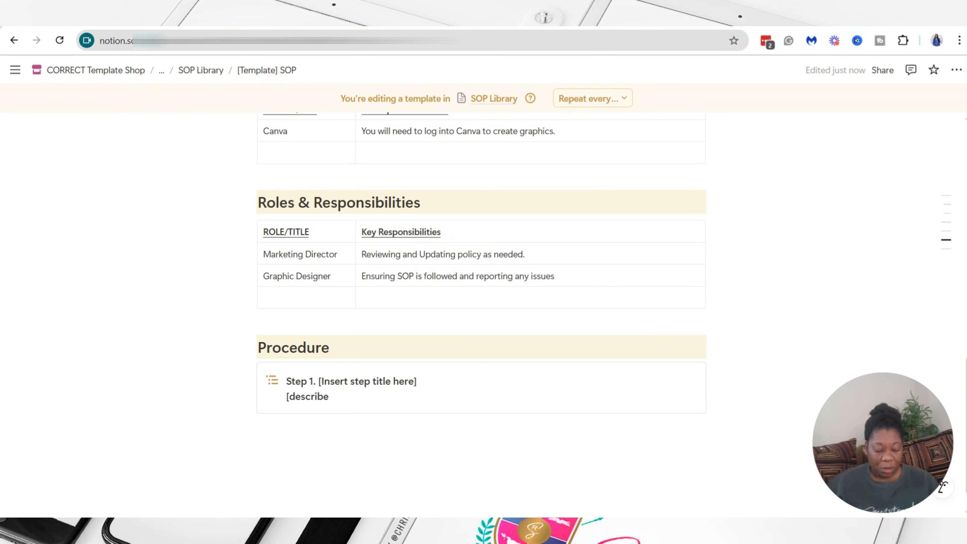
type("process t")
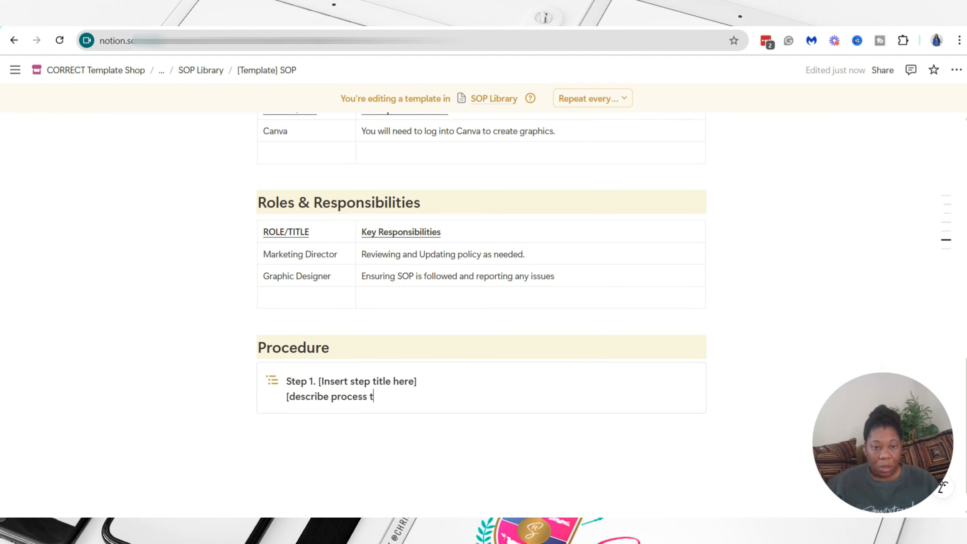
type("o comple")
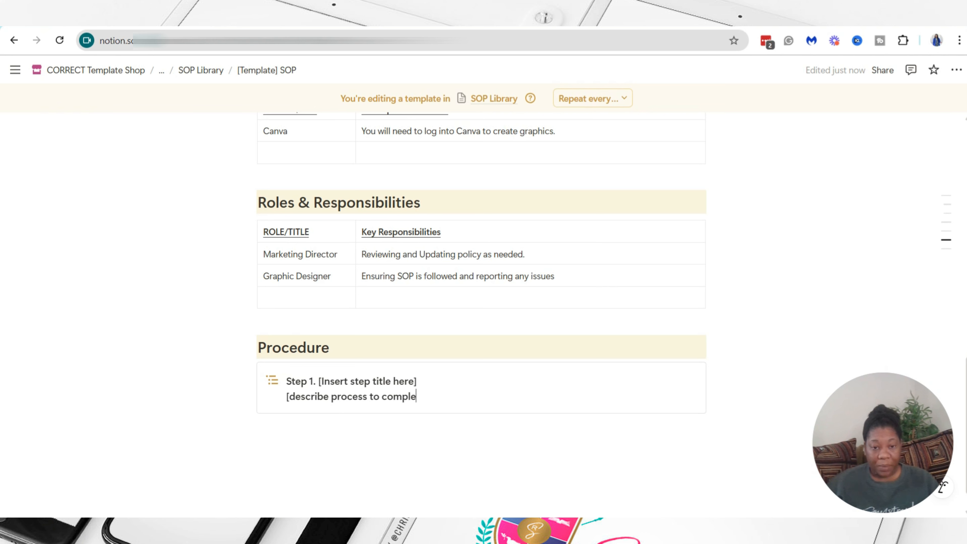
type("te p")
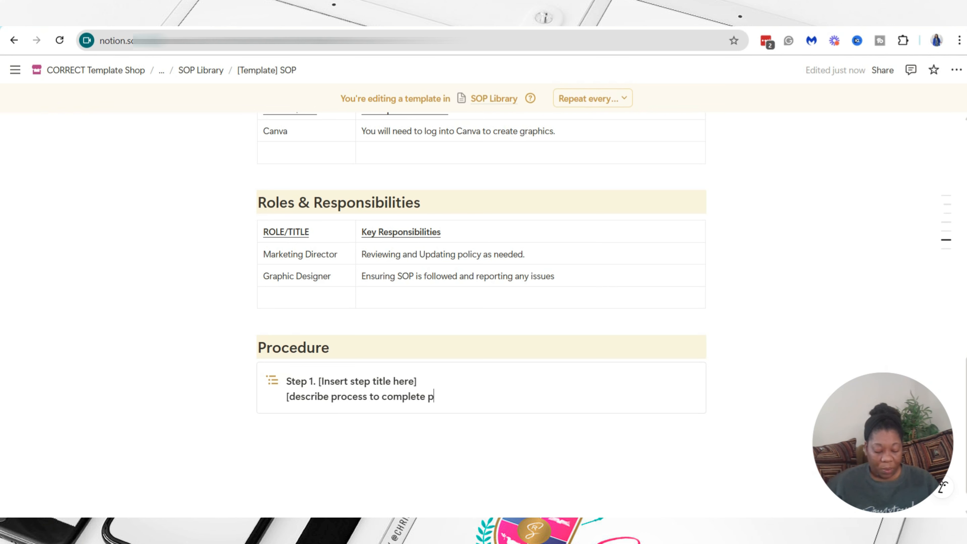
type("rocedut")
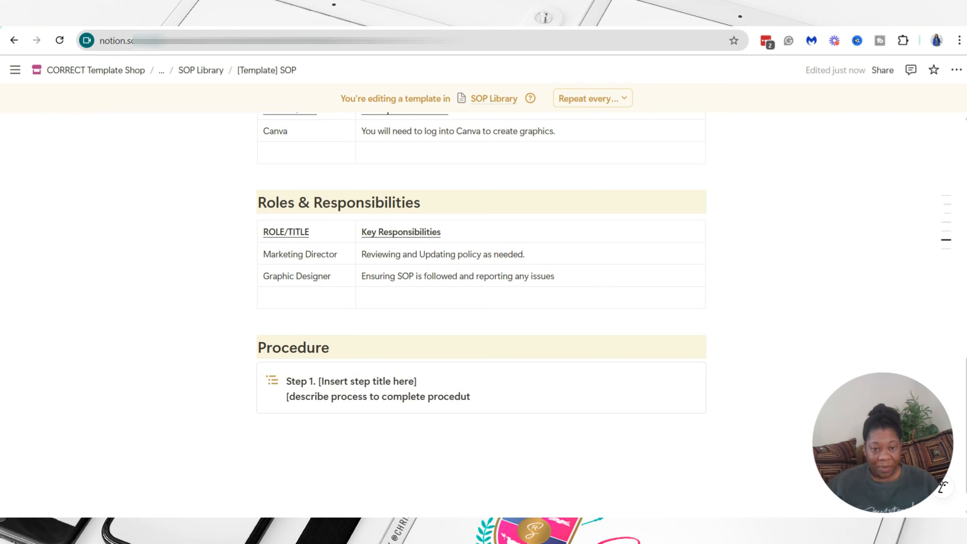
key("BackSpace")
type("re")
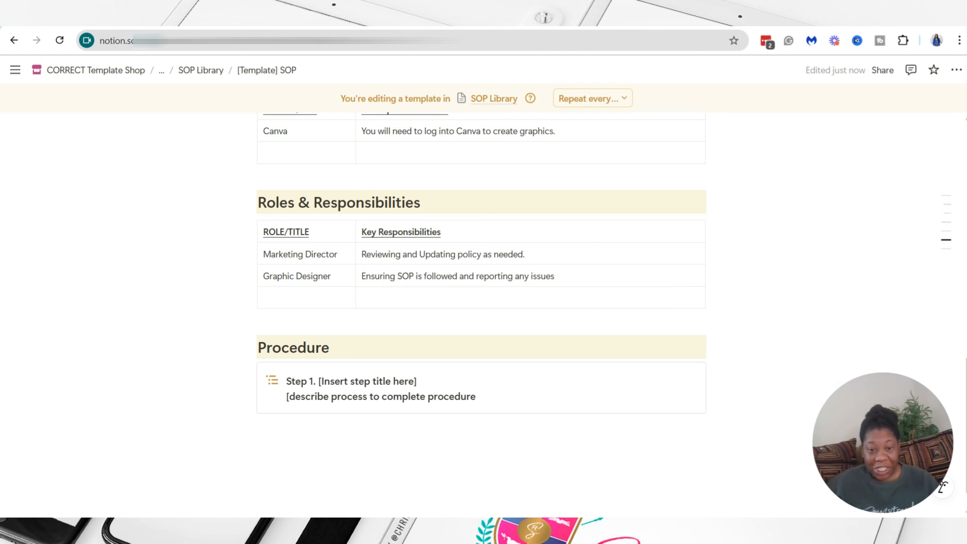
type(".]")
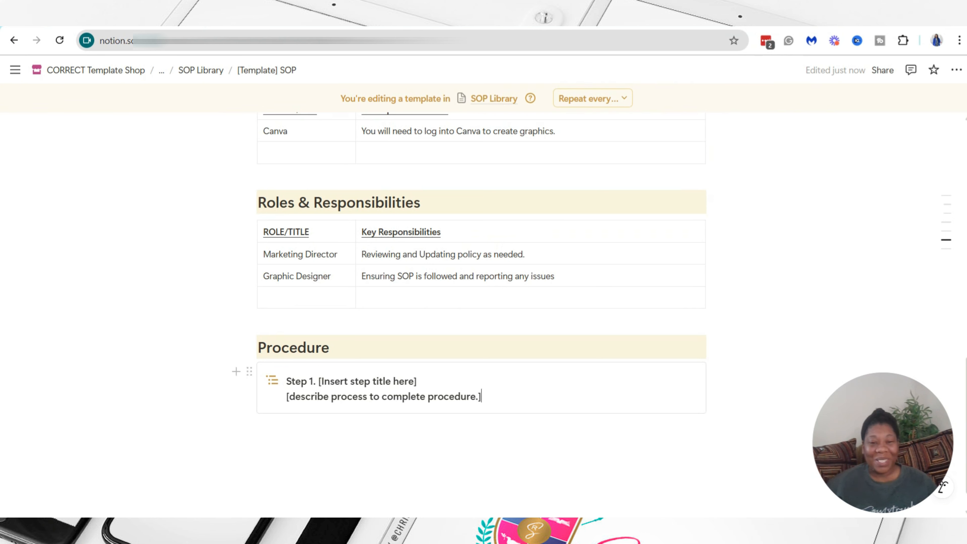
left_click(331, 396)
type("the")
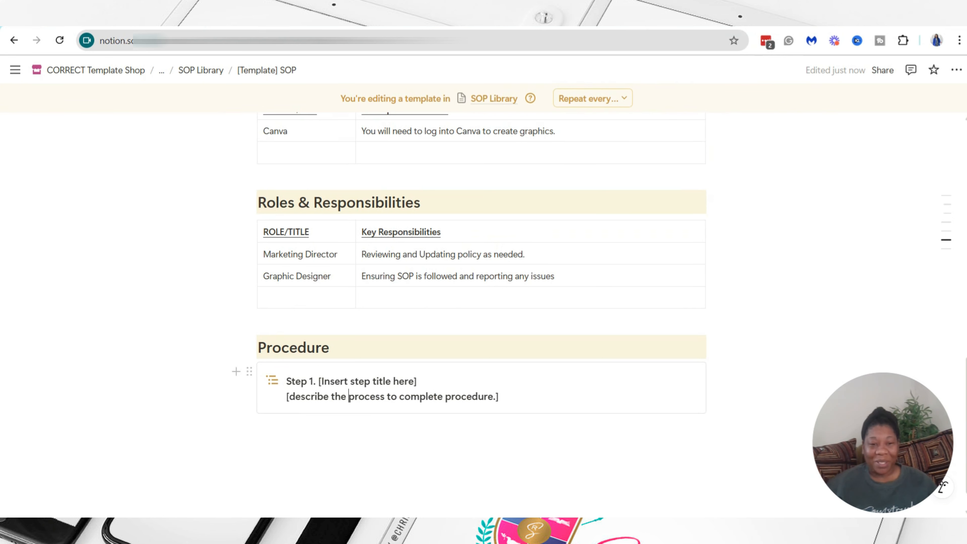
Step: Remove the bold formatting from the description line in the Step 1 callout
left_click_drag(498, 397, 286, 397)
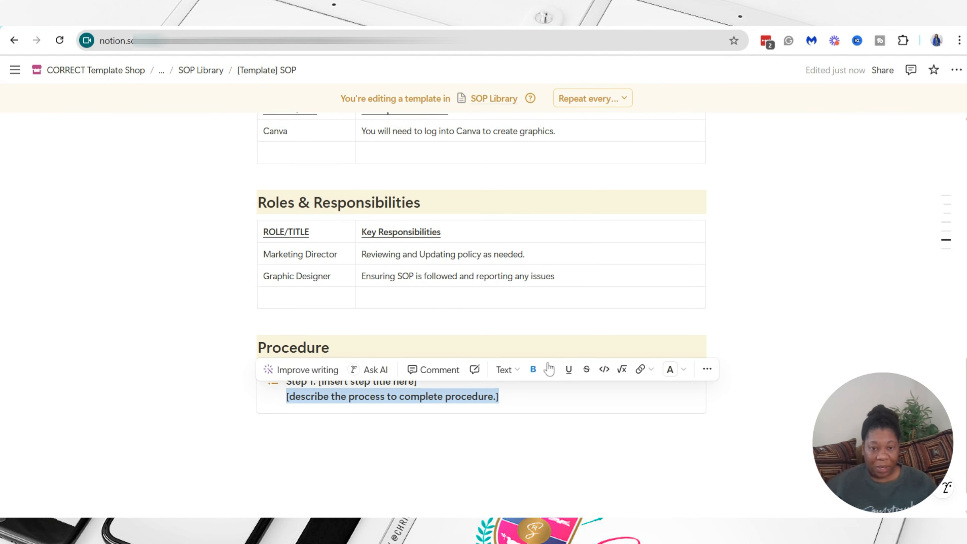
left_click(533, 369)
left_click(494, 396)
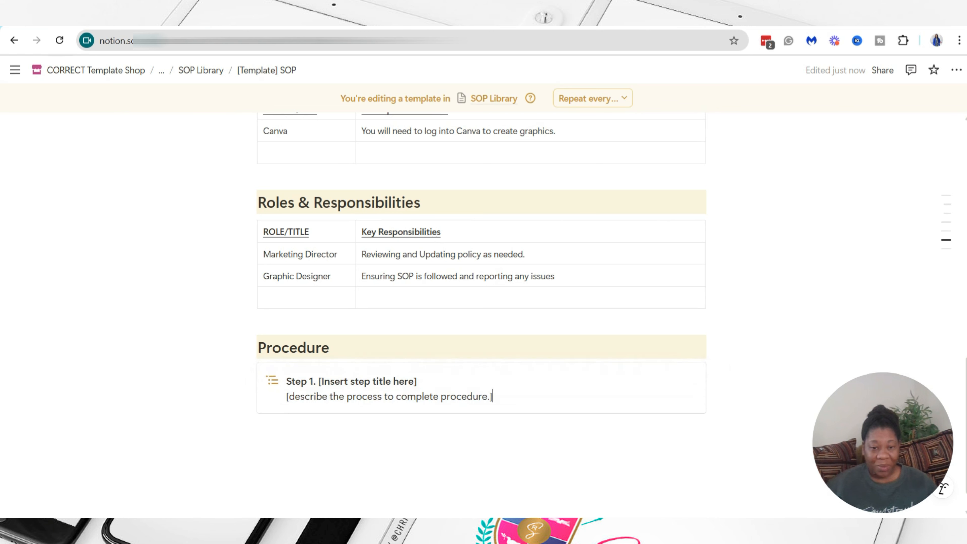
Step: Duplicate the Step 1 callout twice so the Procedure section has three step callouts
left_click(249, 372)
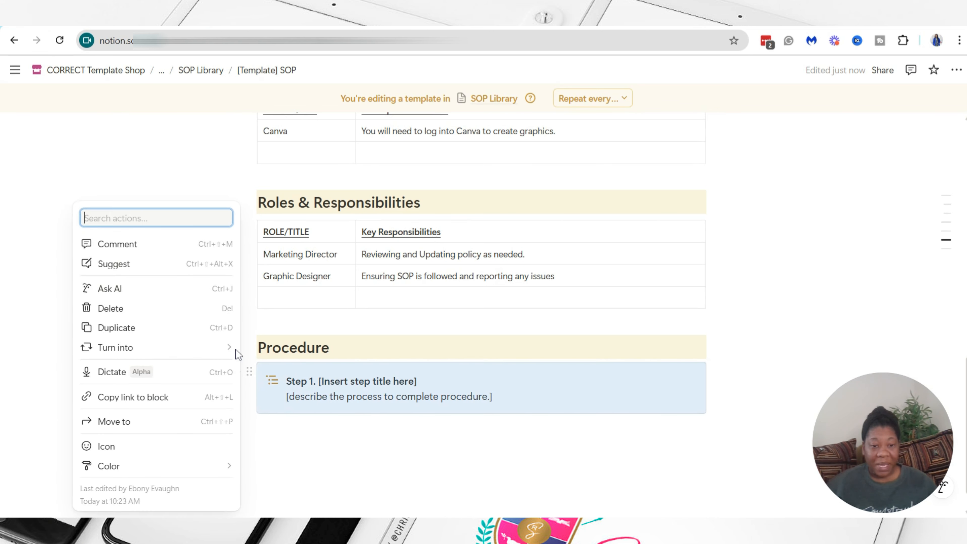
left_click(116, 327)
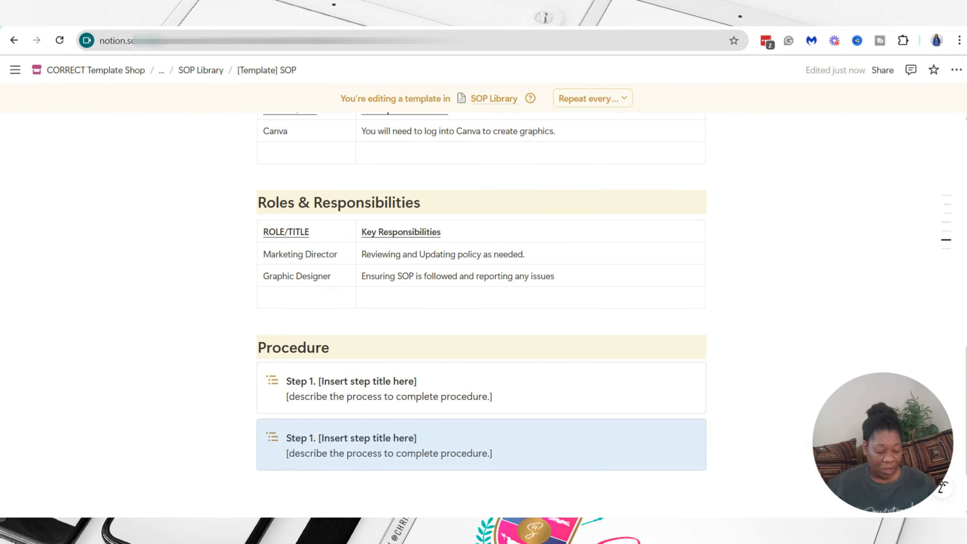
key("ctrl+d")
scroll(481, 304, "down", 4)
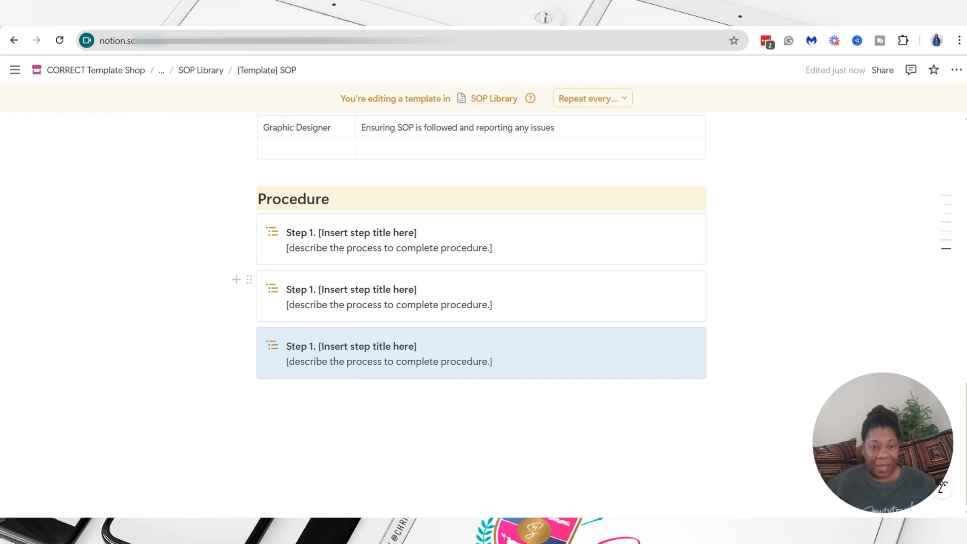
Step: Renumber the two duplicated callouts as "Step 2." and "Step 3."
left_click(313, 289)
key("BackSpace")
type("2")
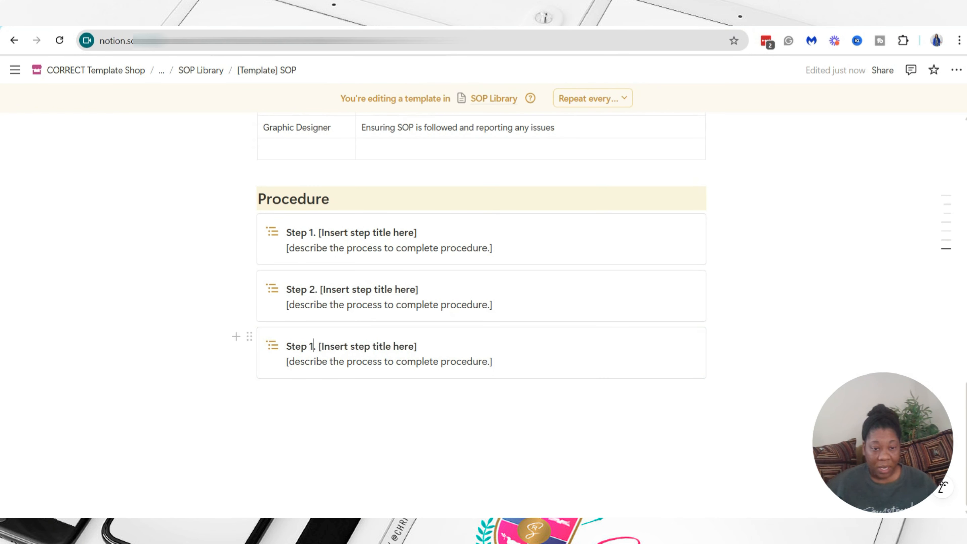
key("BackSpace")
type("3")
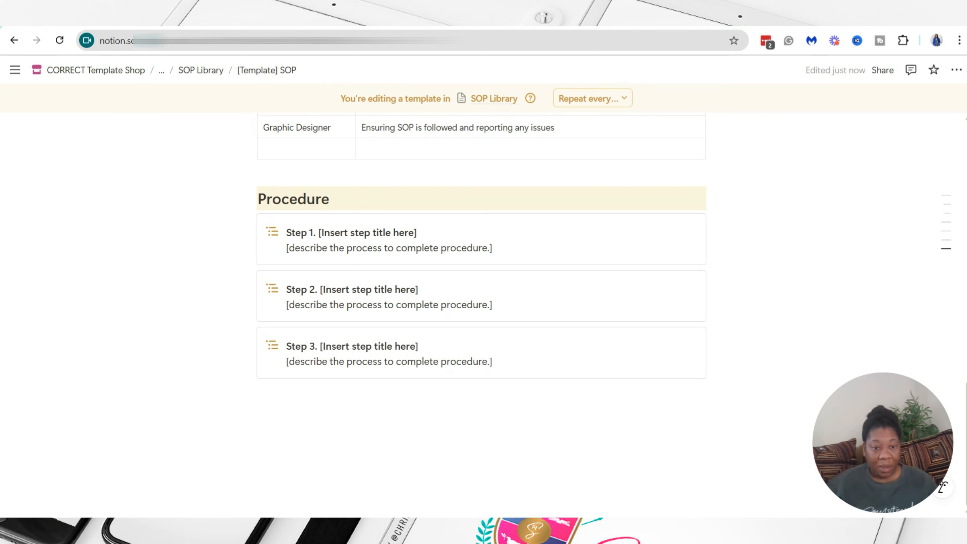
Step: Add a Heading 2 titled "Related Documentation" below the Step 3 callout
left_click(324, 391)
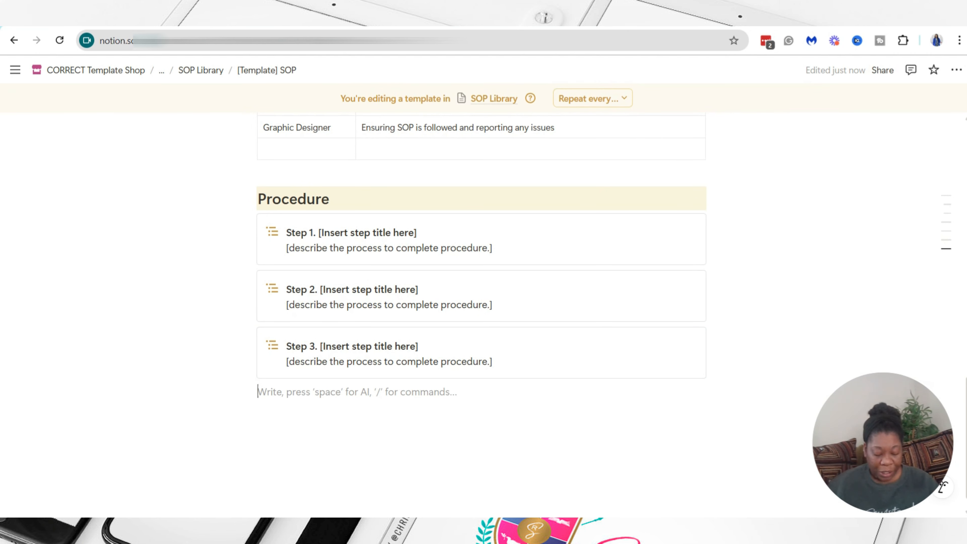
type("/head")
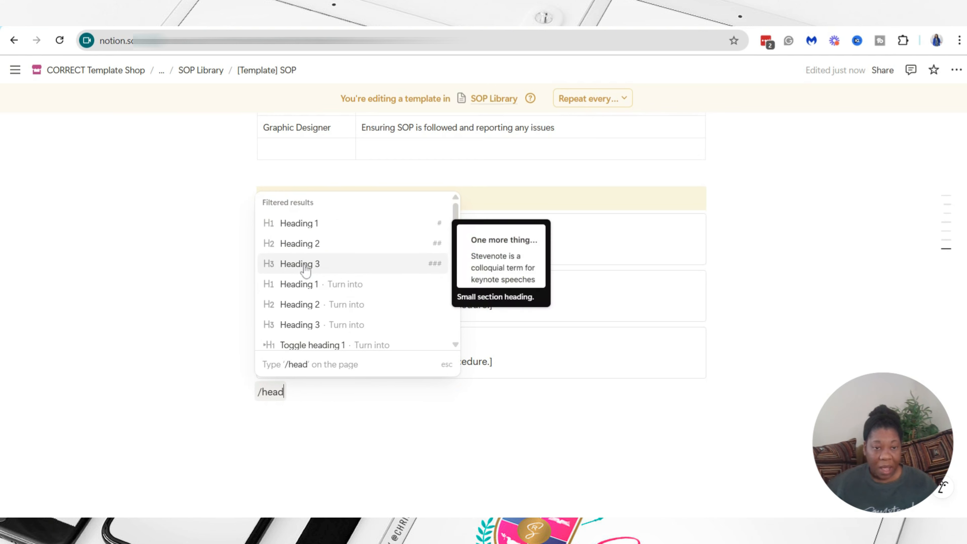
left_click(301, 245)
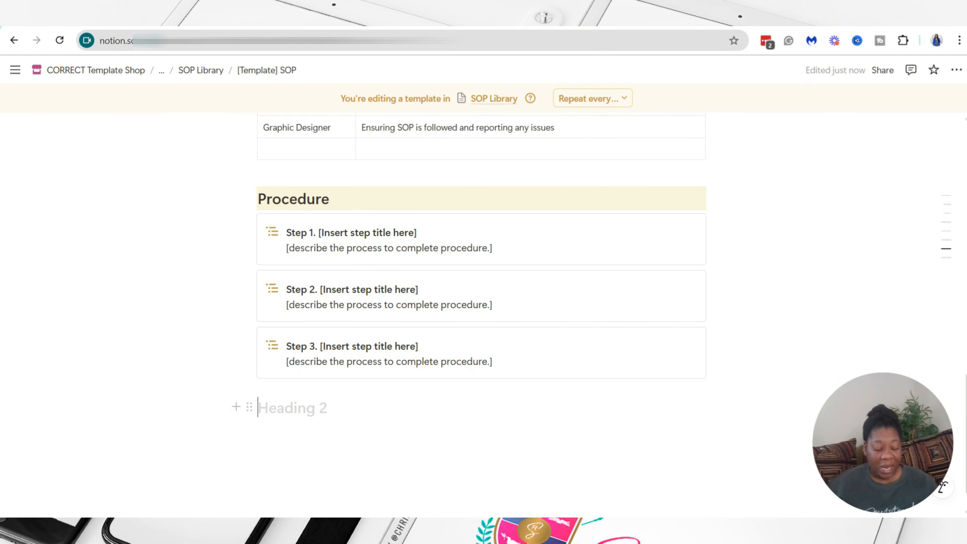
type("Related")
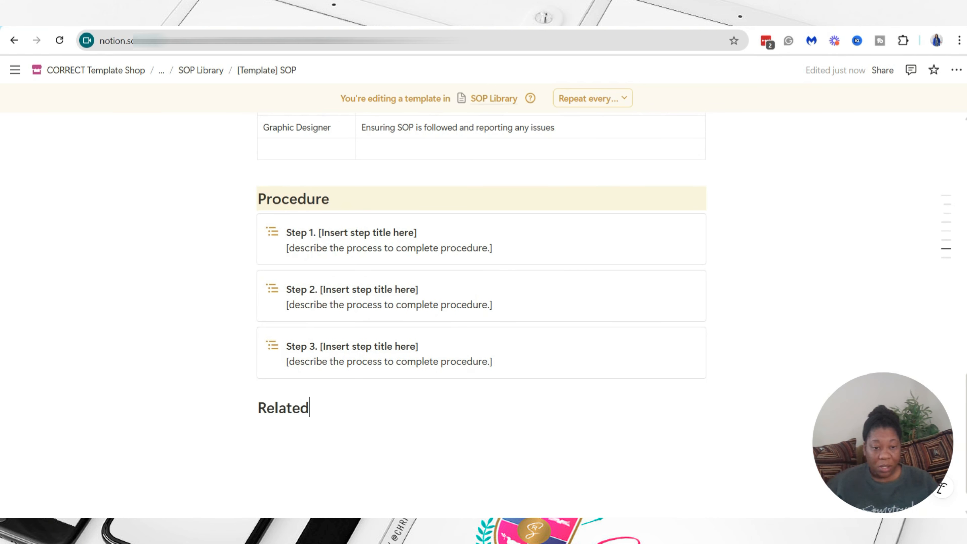
type(" Documen")
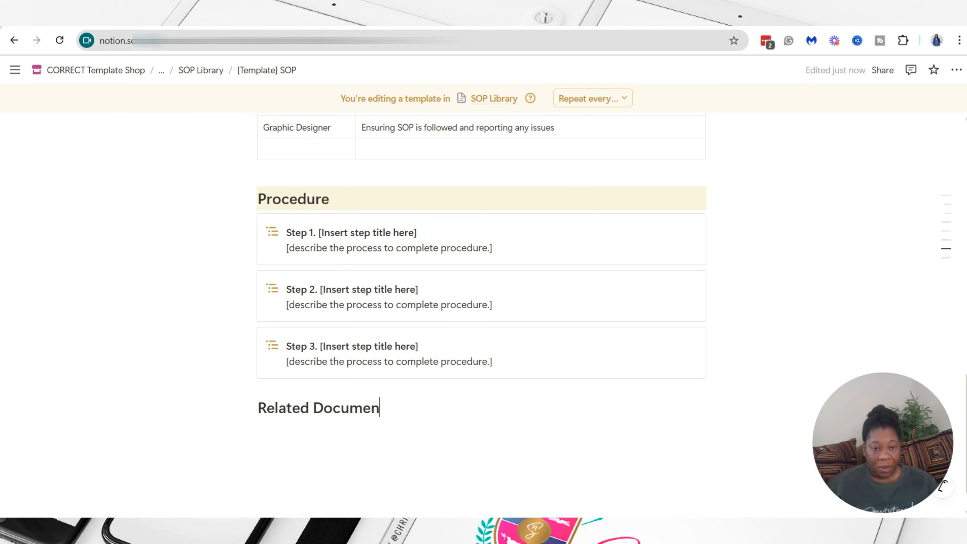
type("tation")
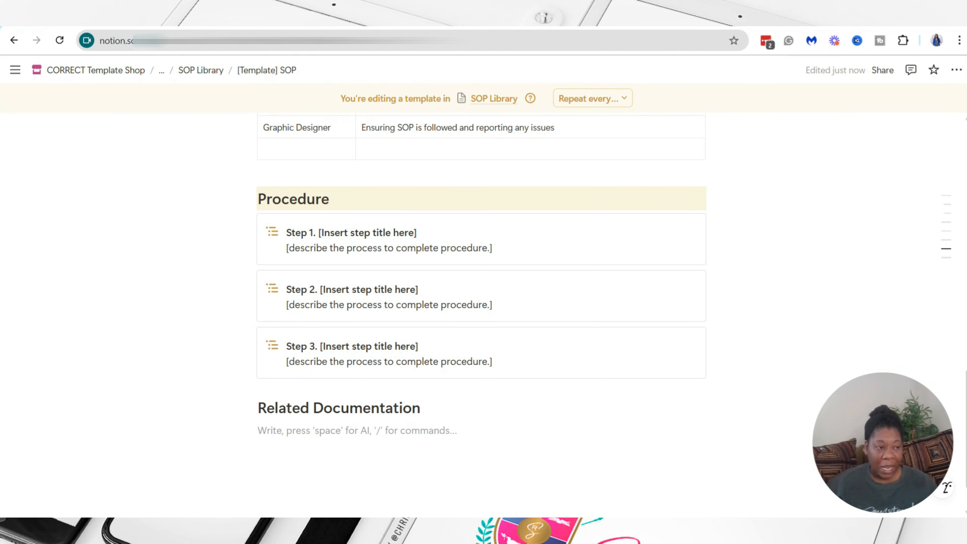
Step: Give the "Related Documentation" heading a yellow background
left_click(249, 407)
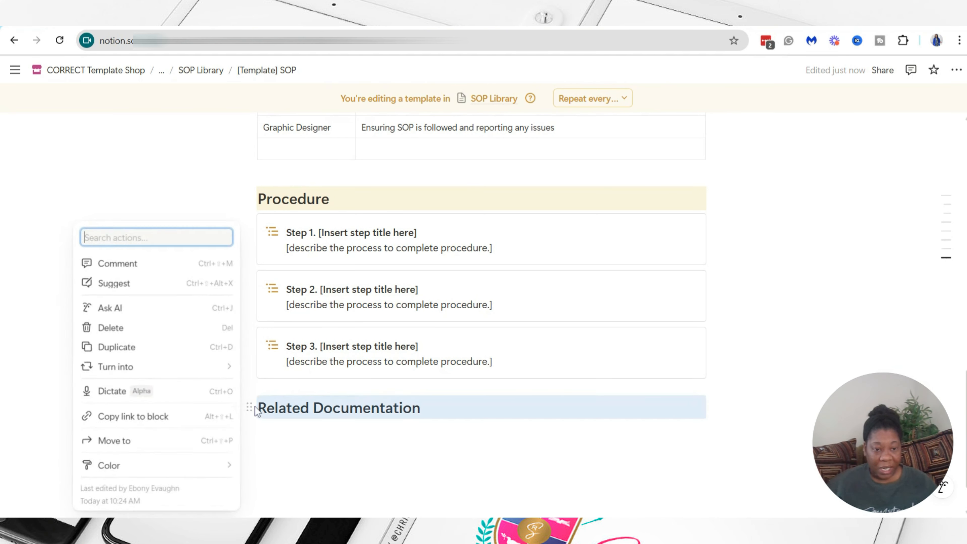
mouse_move(122, 467)
scroll(300, 457, "down", 1)
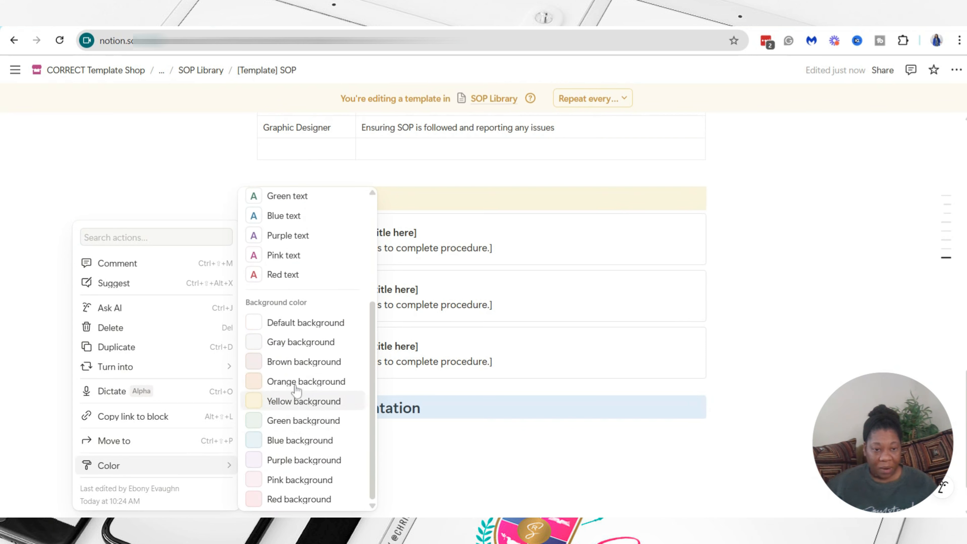
left_click(288, 404)
Step: Insert an empty File upload block under the "Related Documentation" heading and start a new line below it
left_click(289, 430)
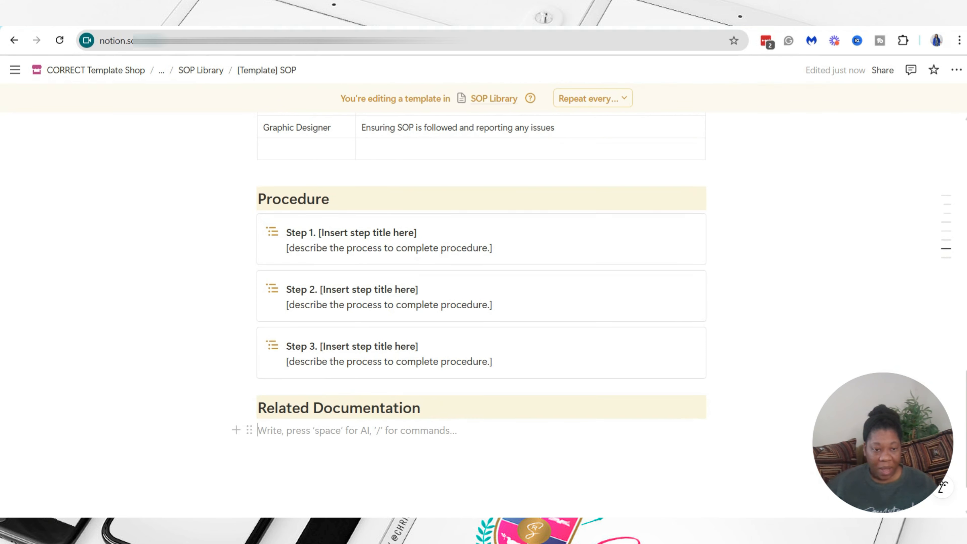
type("/file")
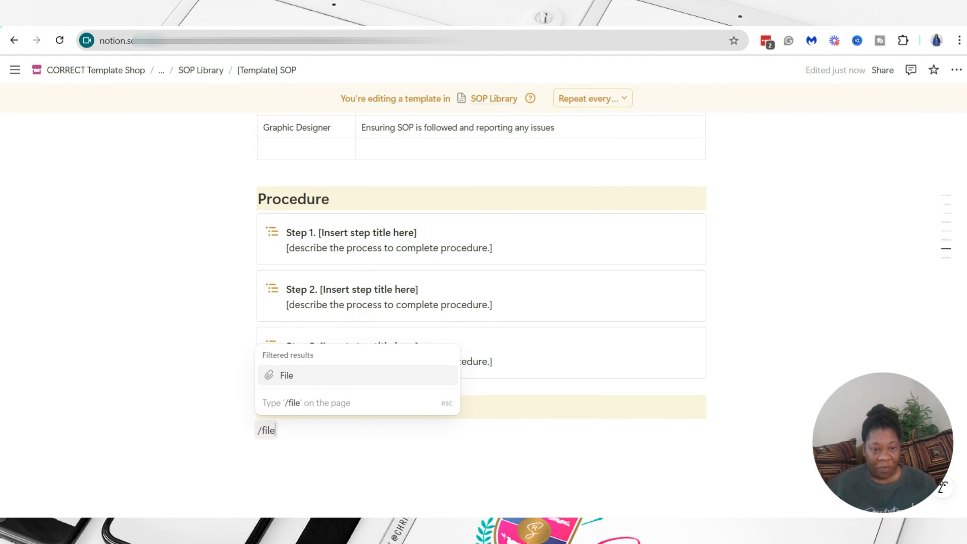
left_click(312, 376)
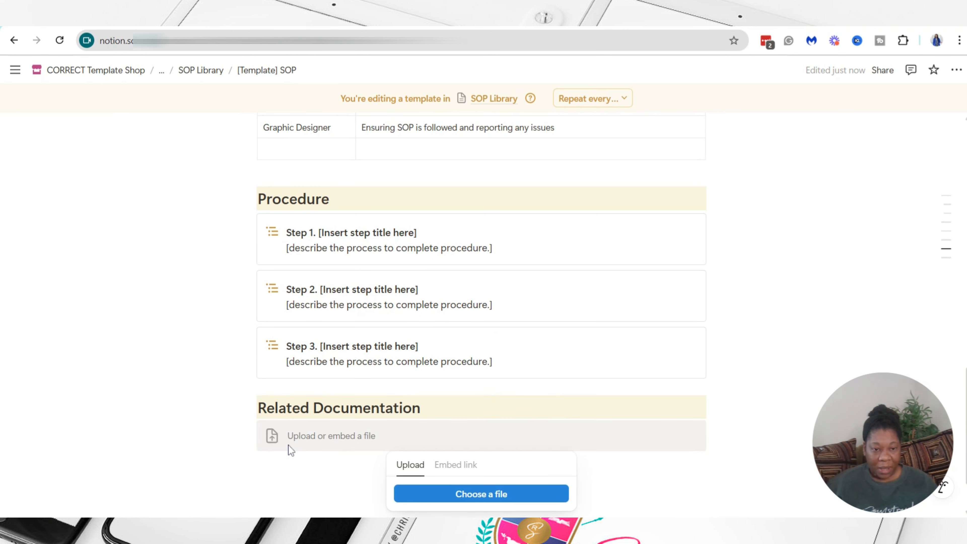
left_click(294, 462)
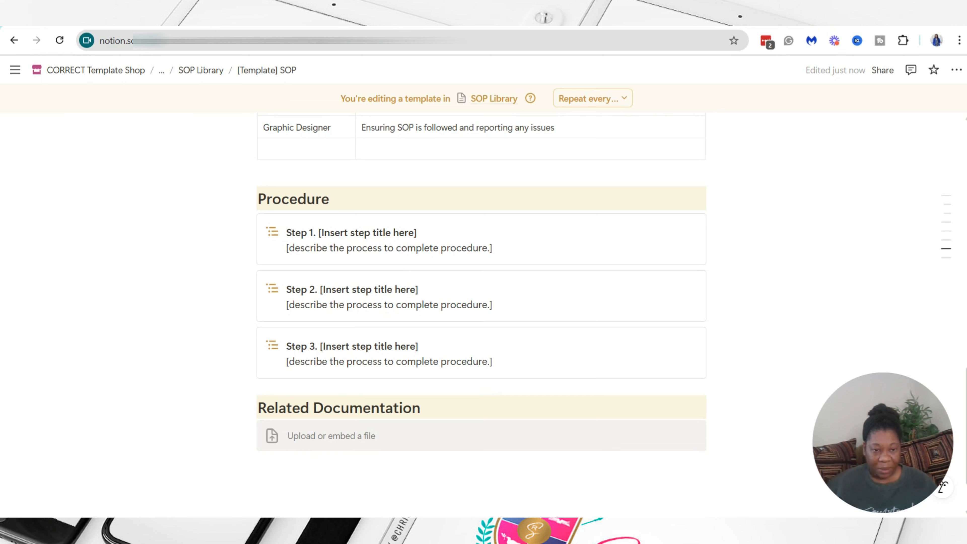
left_click(294, 463)
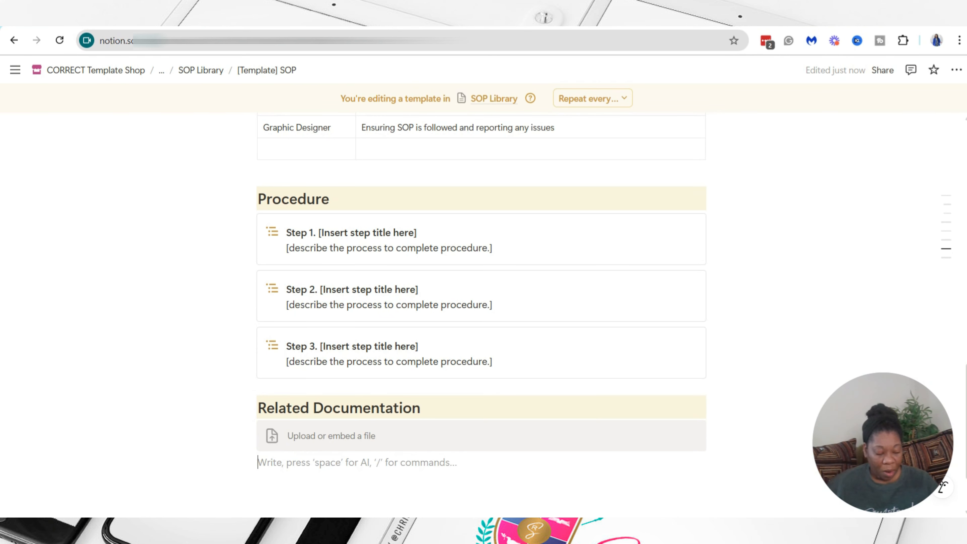
type("/link")
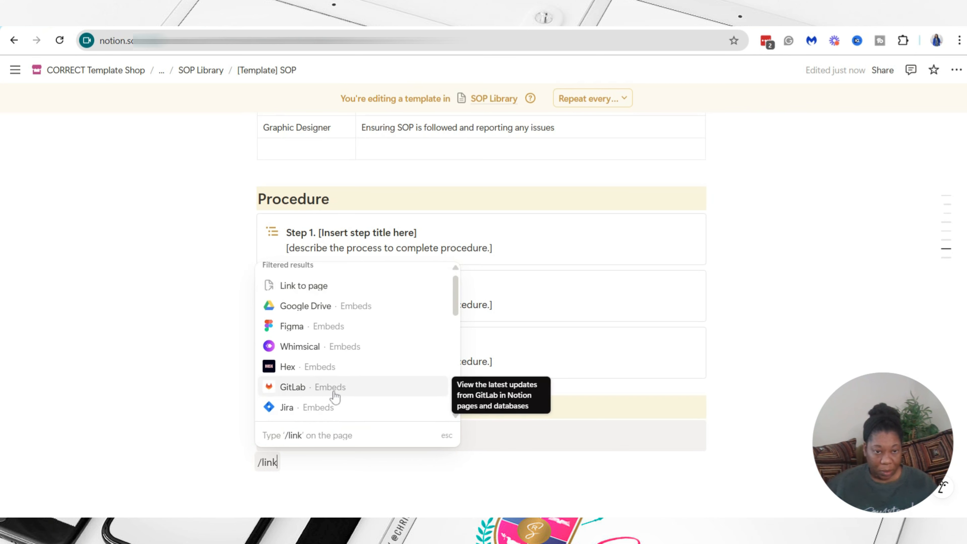
scroll(335, 396, "down", 5)
scroll(335, 396, "up", 5)
key("BackSpace")
key("BackSpace")
key("BackSpace")
key("BackSpace")
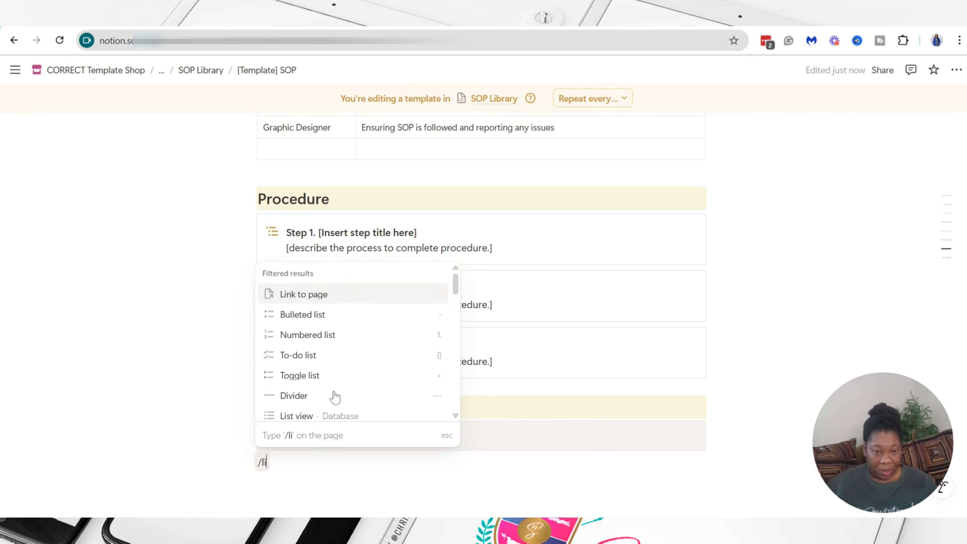
Step: Insert an Embed block below the File block without adding a link
type("embe")
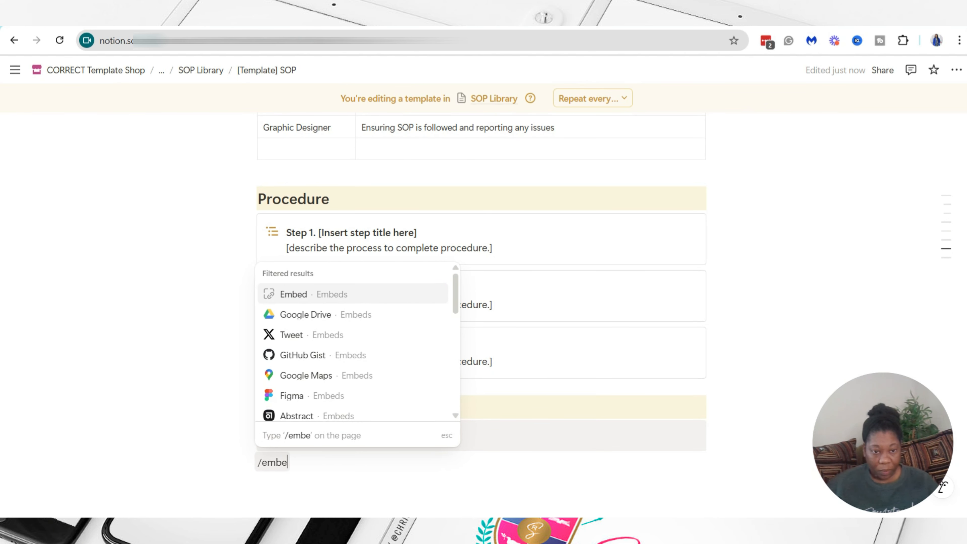
left_click(313, 295)
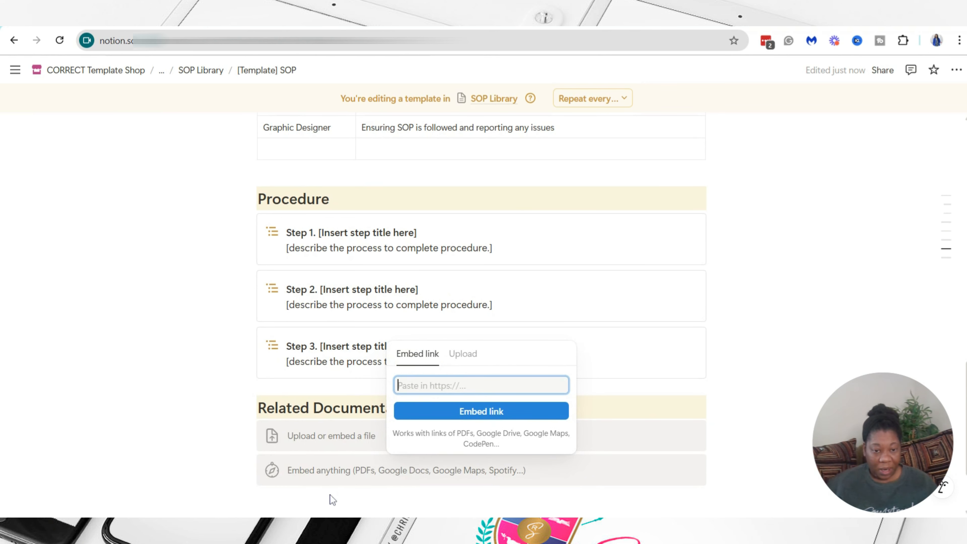
key("Escape")
Step: Insert a two-column layout below the Embed block and arrange the blocks side by side, with Embed first and File second
left_click(305, 499)
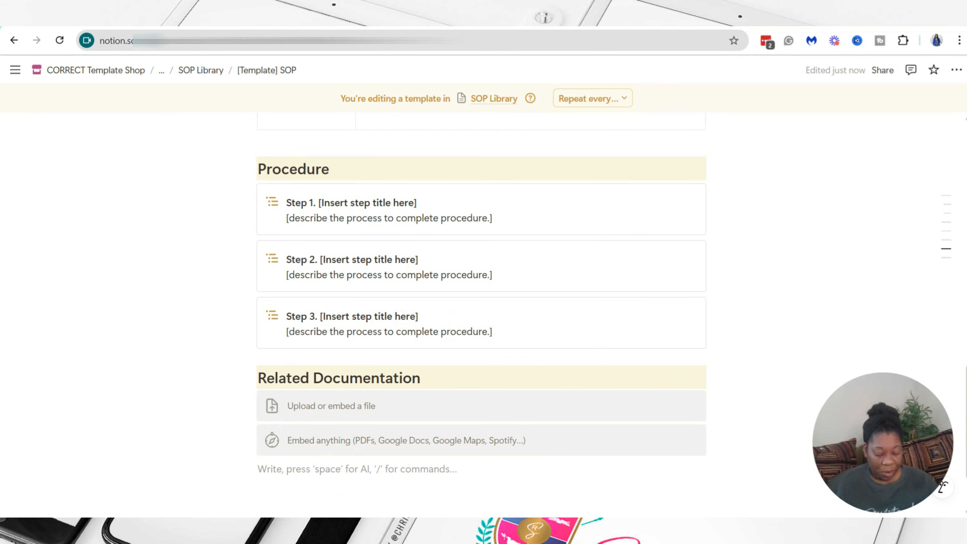
type("/2c")
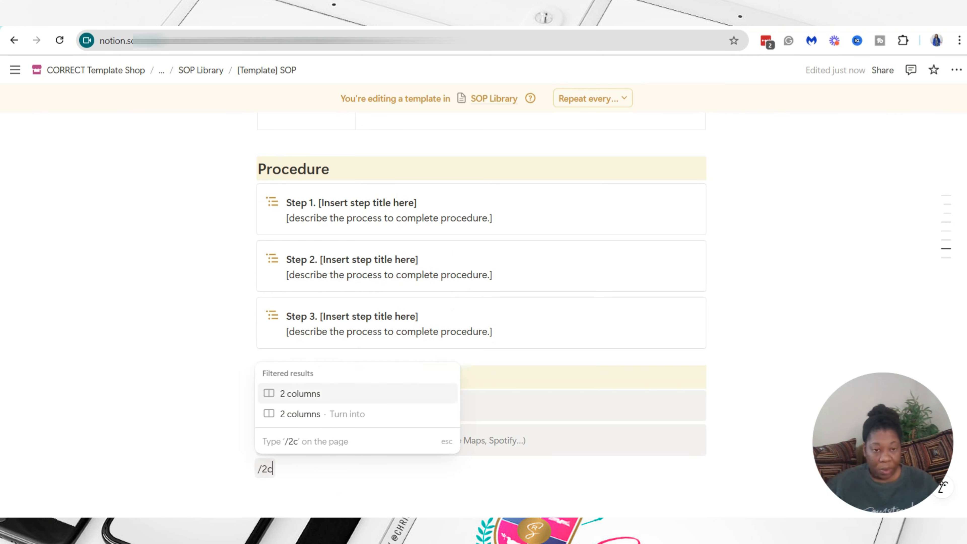
left_click(281, 392)
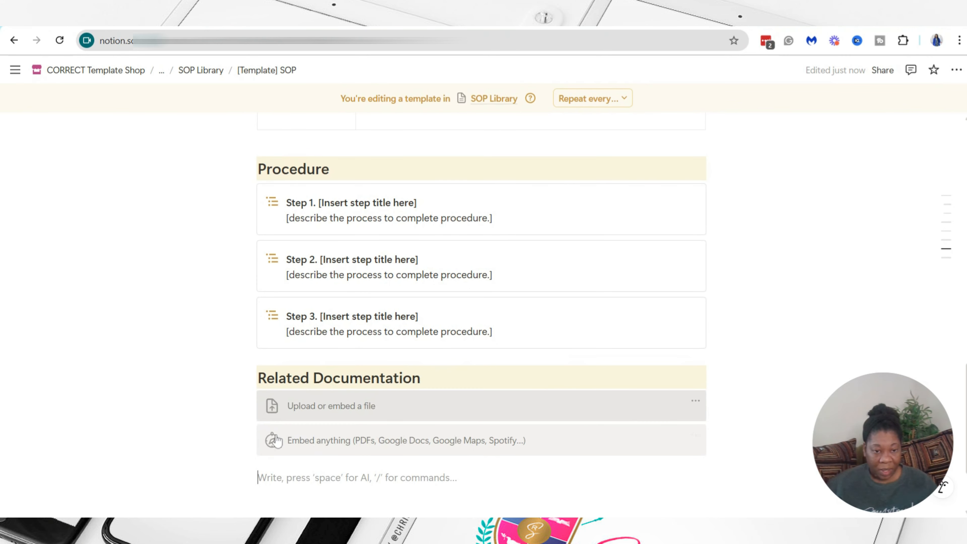
scroll(262, 342, "down", 3)
left_click_drag(251, 317, 548, 319)
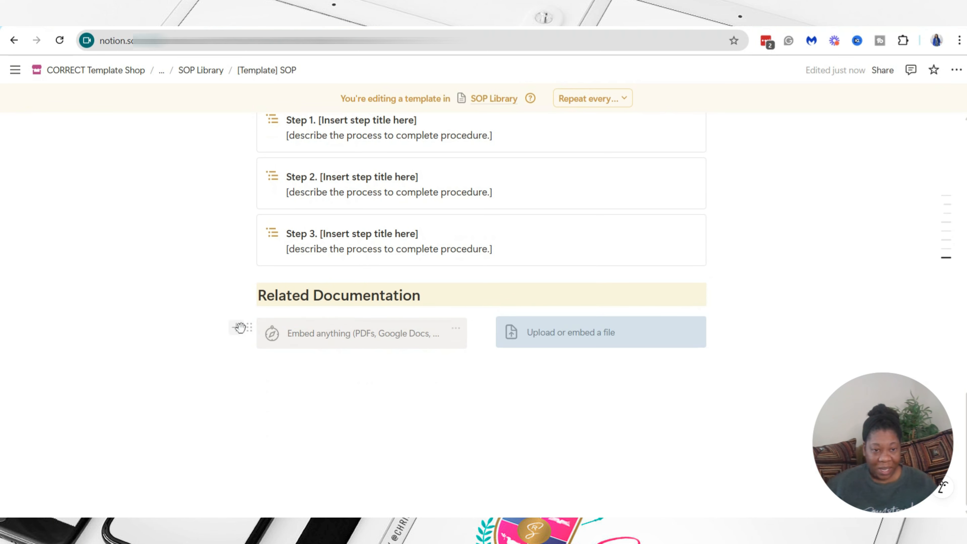
Step: Duplicate the Embed block twice so its column holds three
left_click(248, 324)
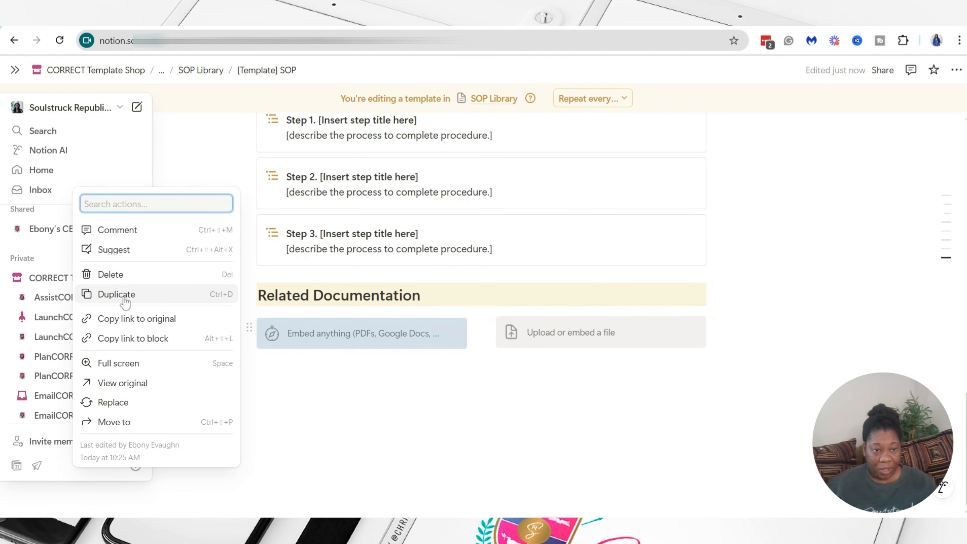
left_click(114, 294)
key("ctrl+d")
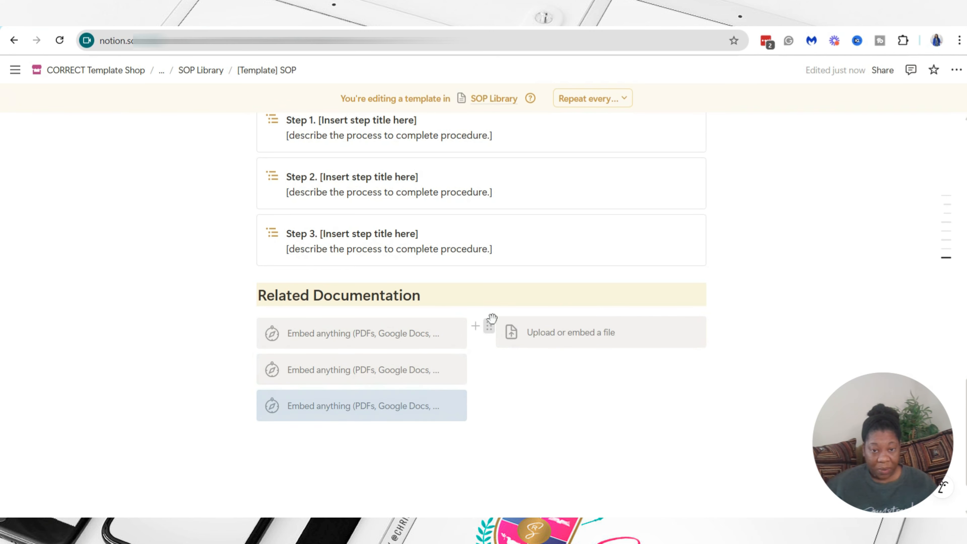
Step: Duplicate the File upload block twice so its column holds three
left_click(489, 325)
left_click(377, 324)
key("ctrl+d")
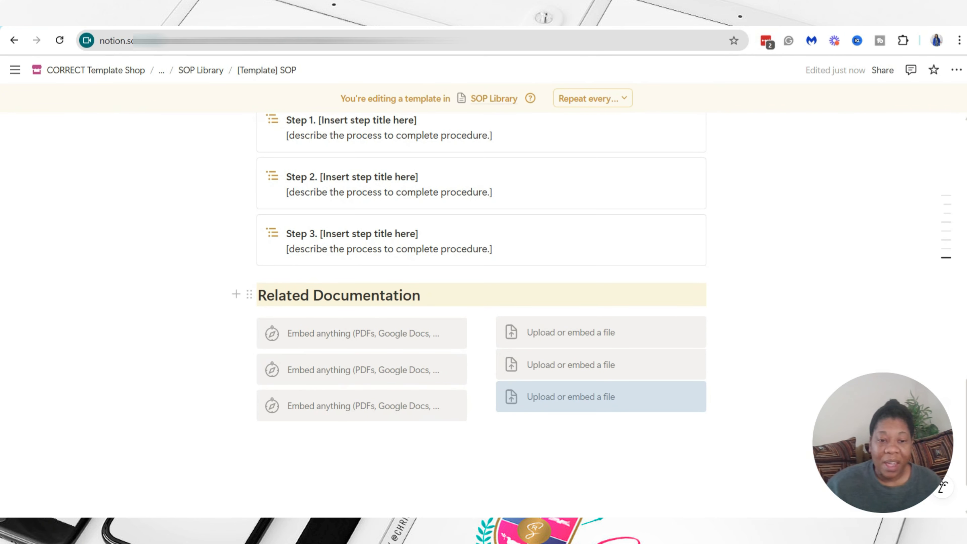
scroll(339, 335, "up", 8)
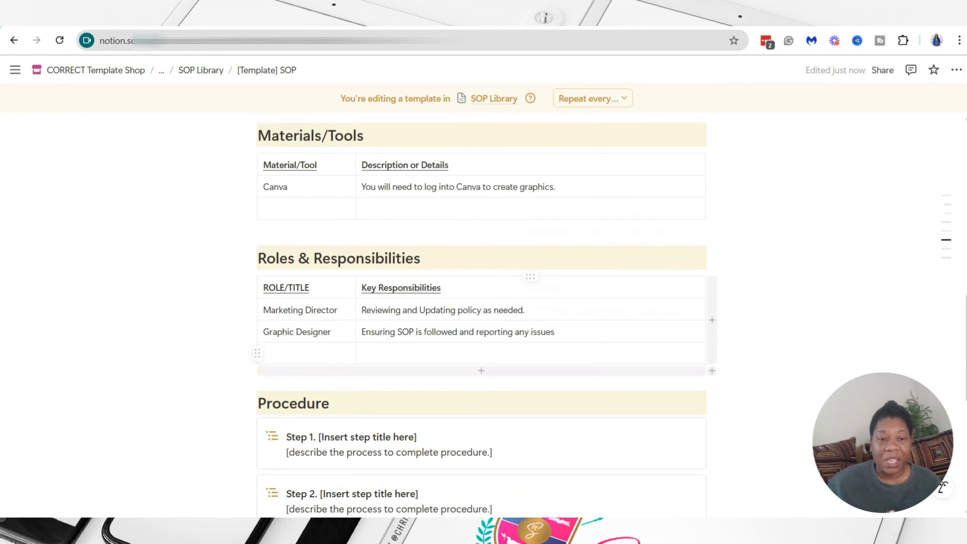
scroll(415, 327, "down", 8)
scroll(414, 326, "up", 10)
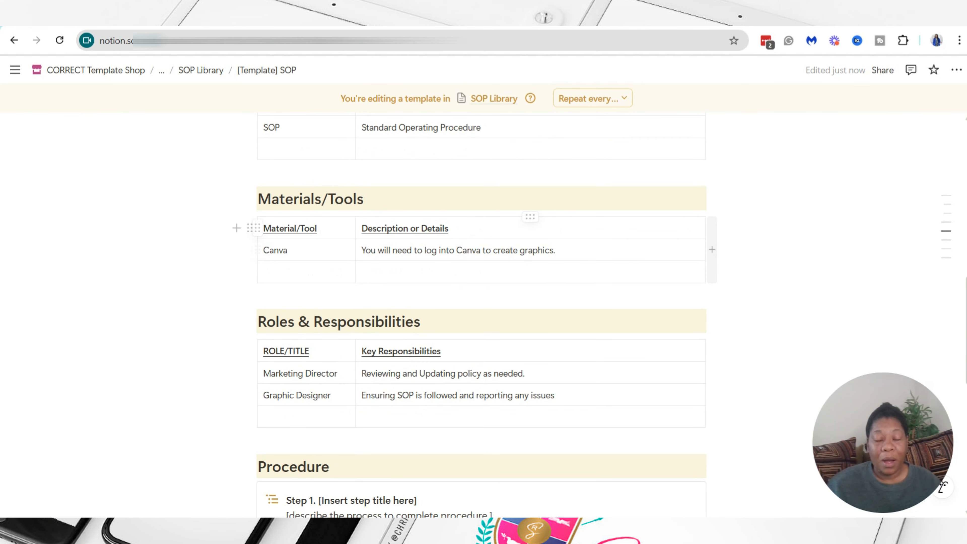
scroll(516, 398, "down", 8)
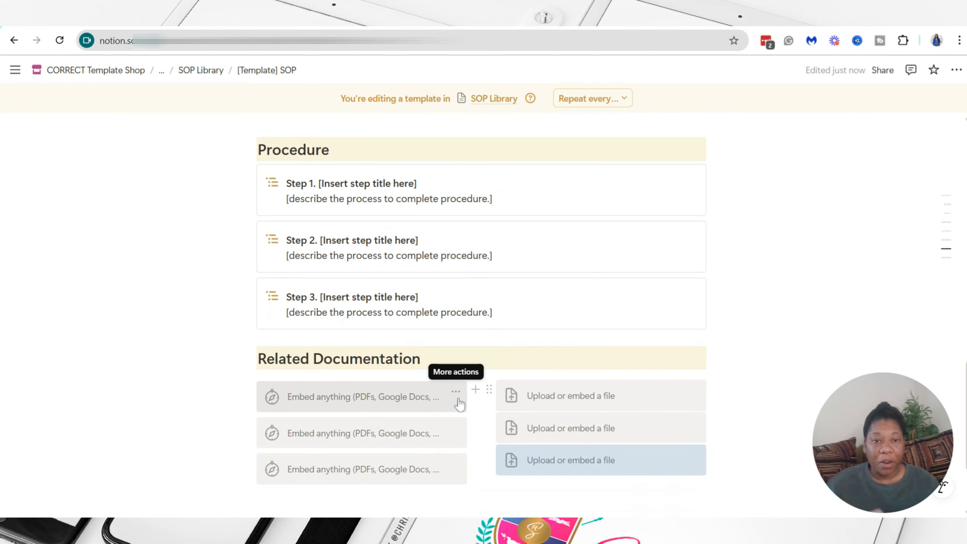
Step: Clear the Graphic Designer role and its responsibility text from the Roles & Responsibilities table
scroll(458, 393, "up", 2)
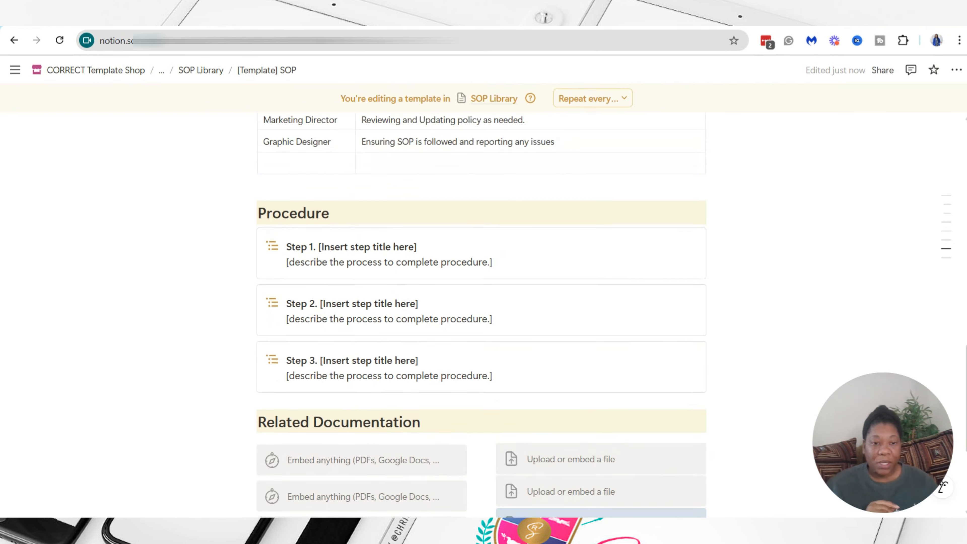
scroll(457, 393, "up", 6)
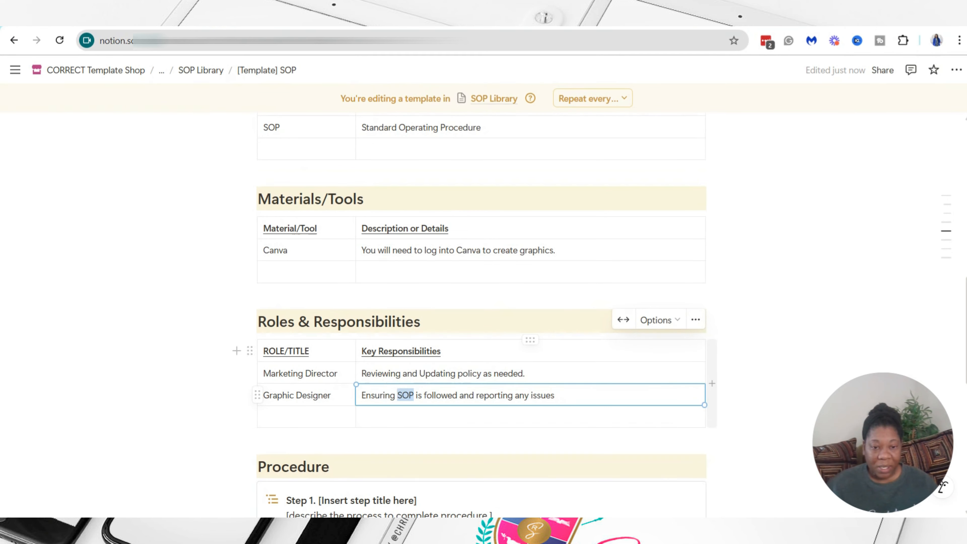
triple_click(406, 395)
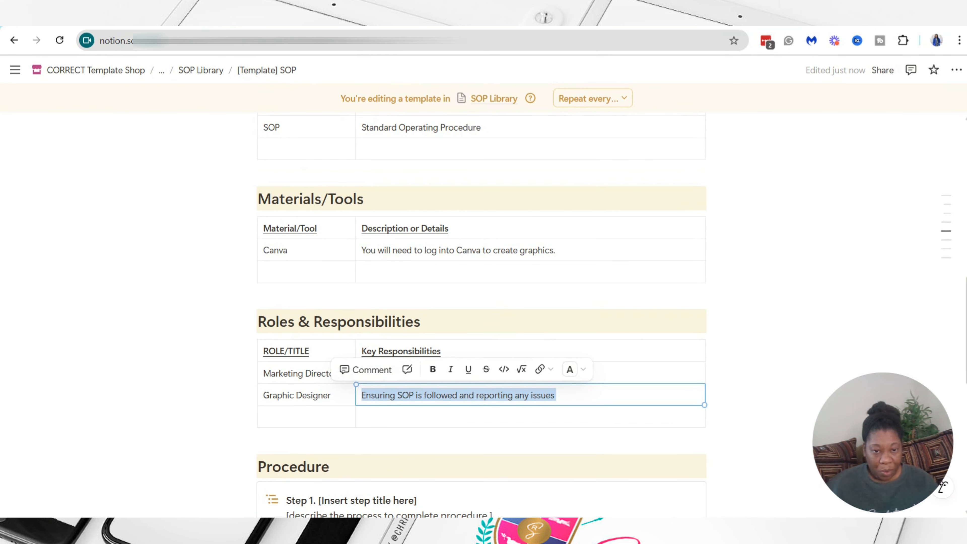
key("BackSpace")
left_click_drag(293, 395, 291, 416)
left_click(290, 416)
double_click(287, 395)
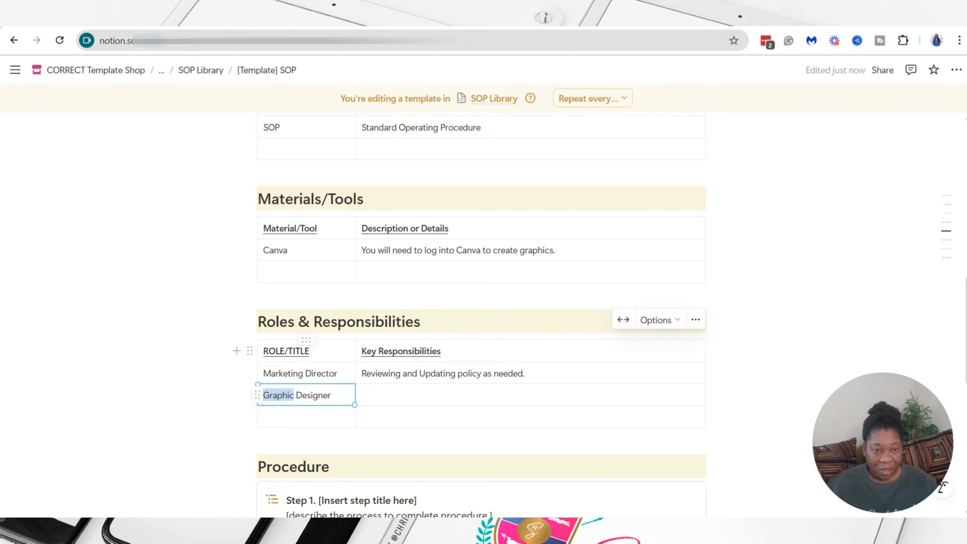
triple_click(287, 395)
key("BackSpace")
triple_click(319, 374)
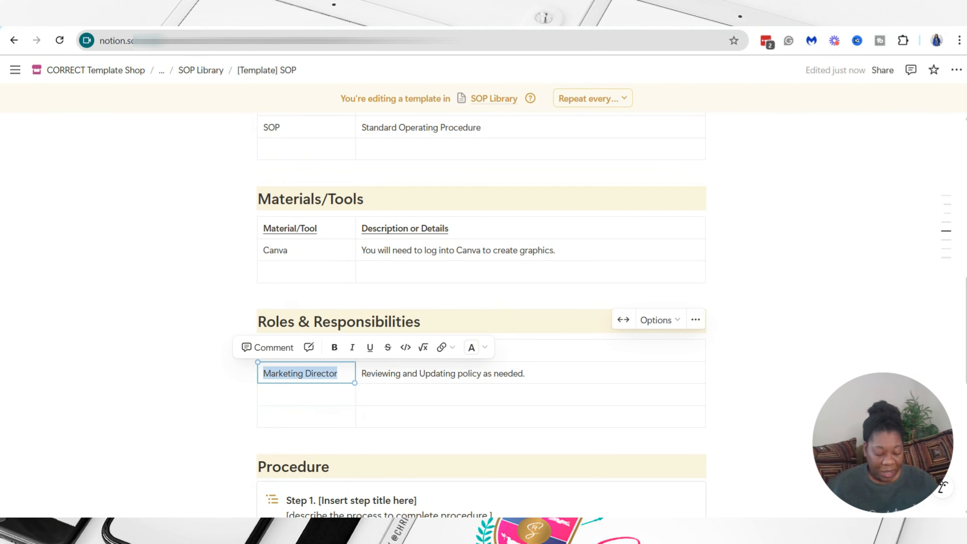
Step: Leave the template and return to the SOP Library database
scroll(581, 309, "up", 15)
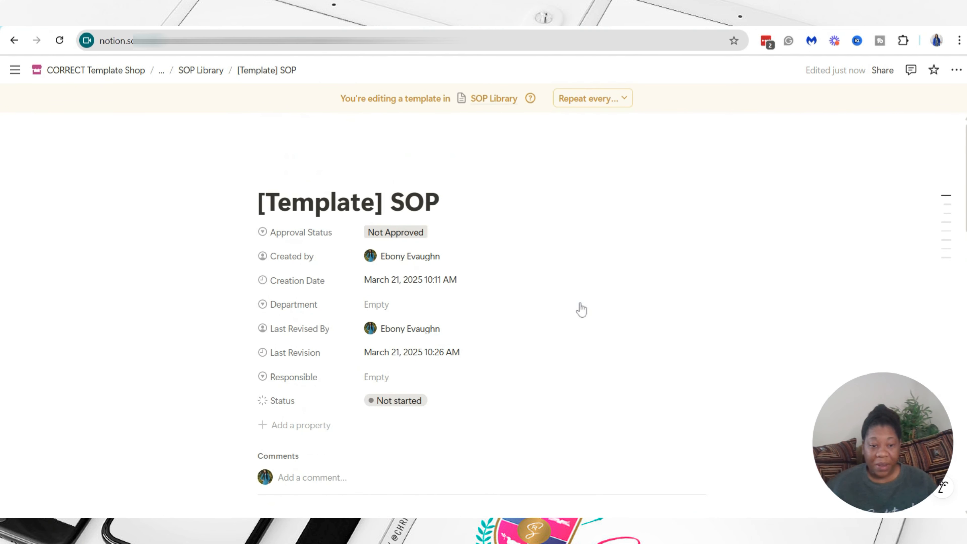
mouse_move(421, 178)
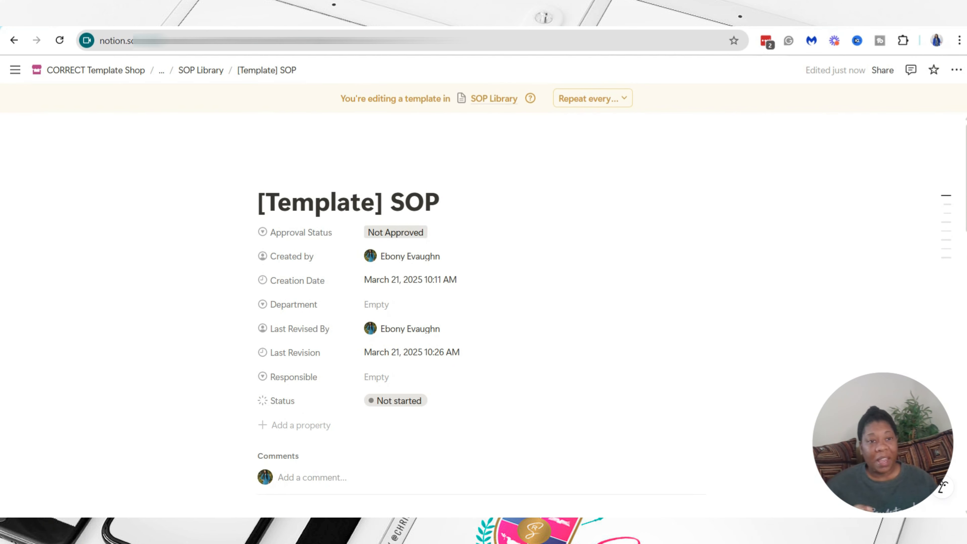
left_click(193, 75)
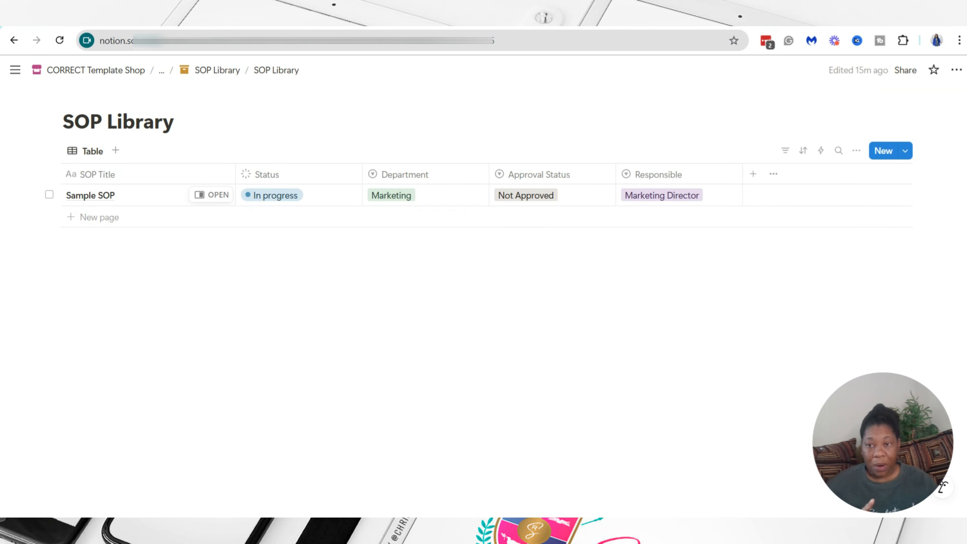
Step: Set "[Template] SOP" as the default template for all views in the SOP Library
left_click(908, 154)
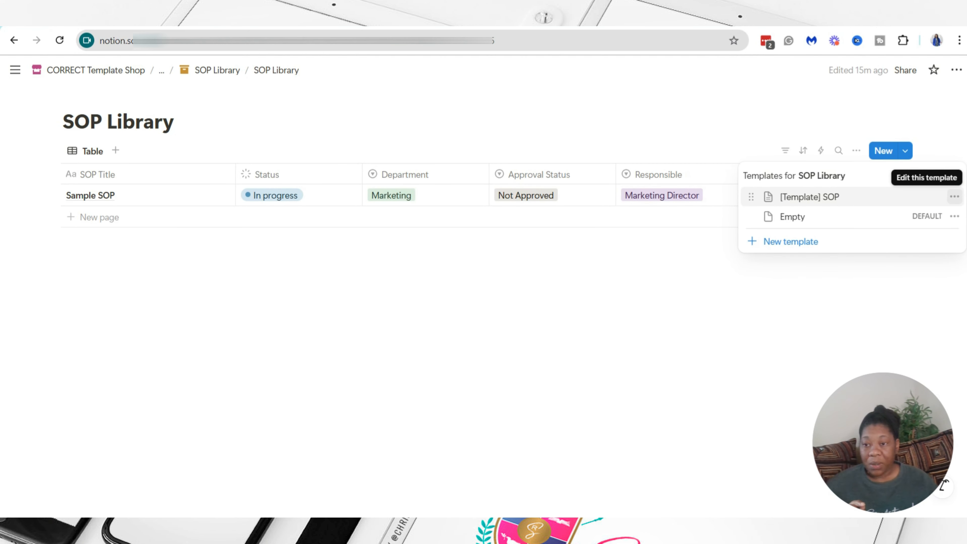
left_click(954, 198)
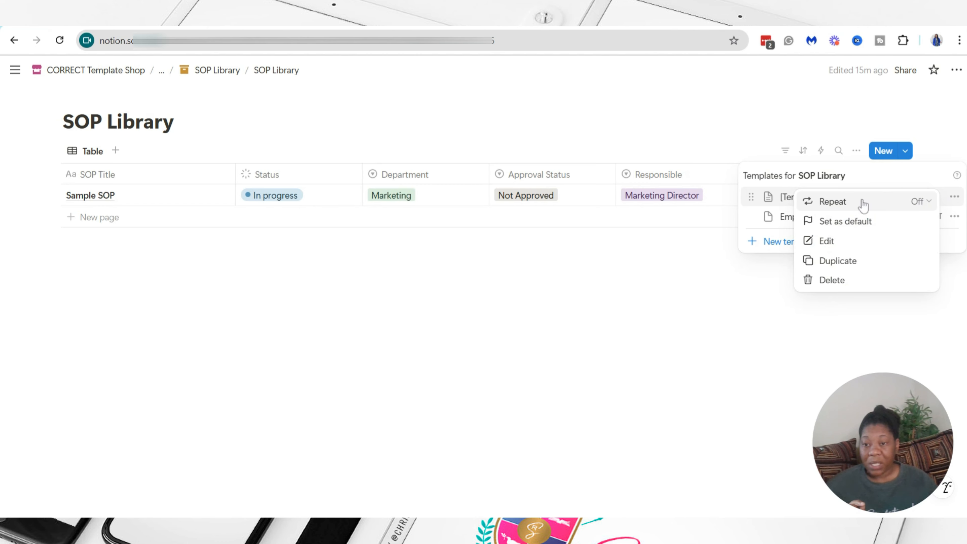
left_click(833, 225)
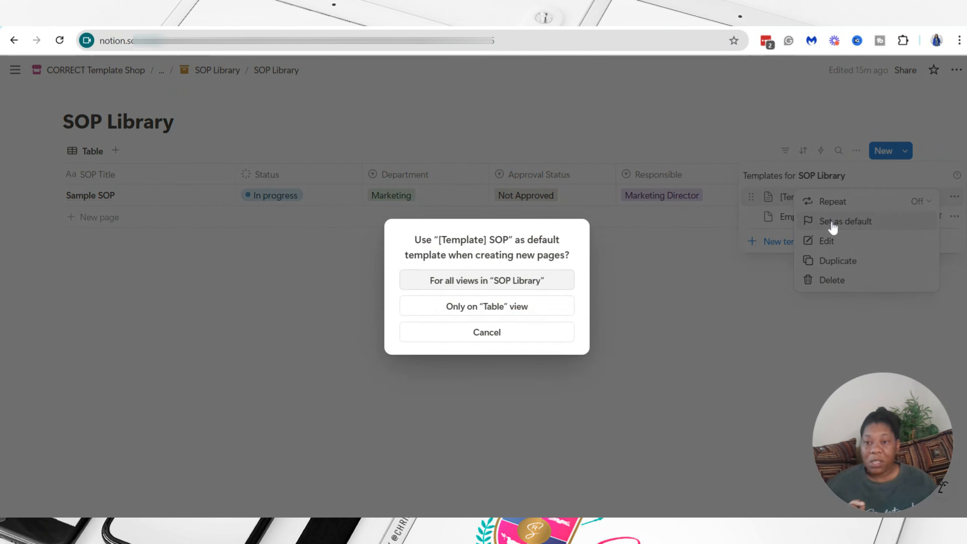
left_click(460, 281)
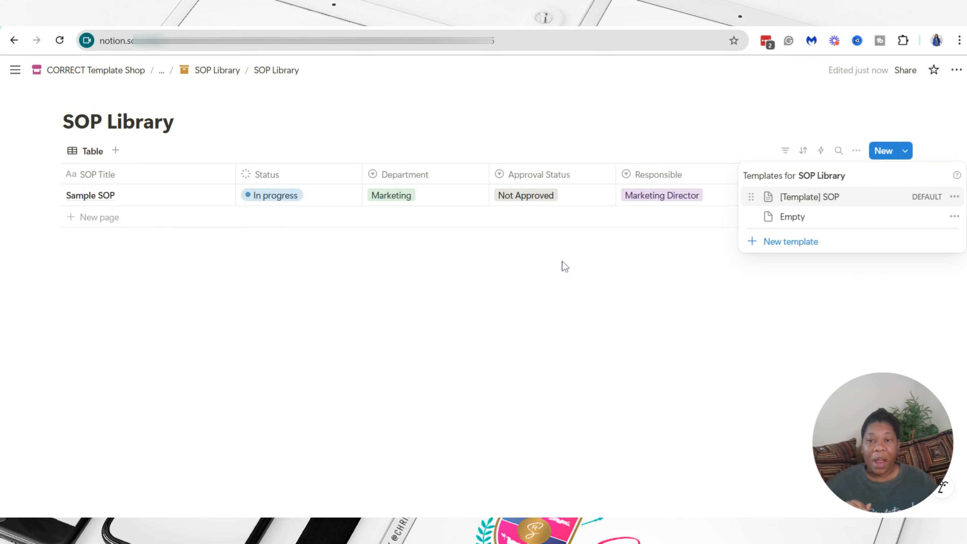
left_click(527, 294)
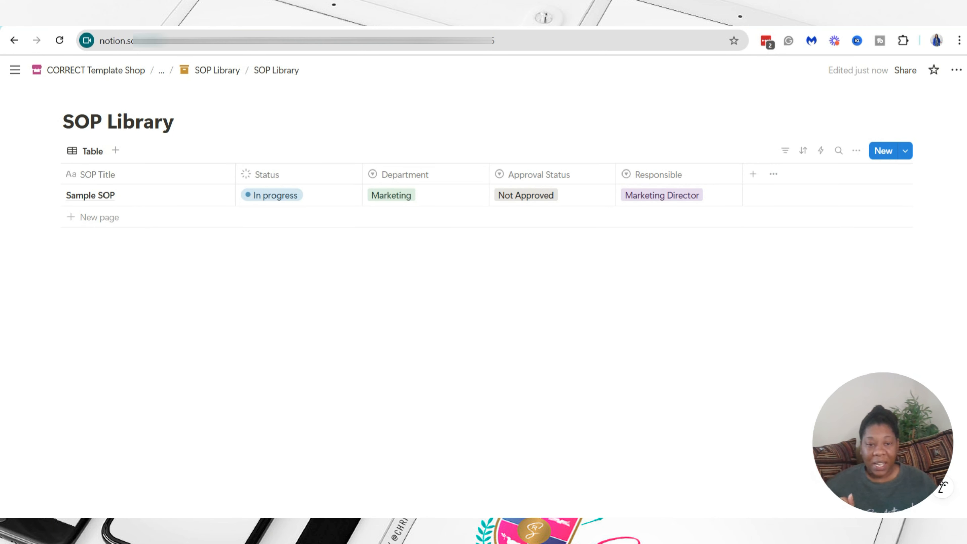
Step: Add a new page to the SOP Library table using the default template
left_click(93, 217)
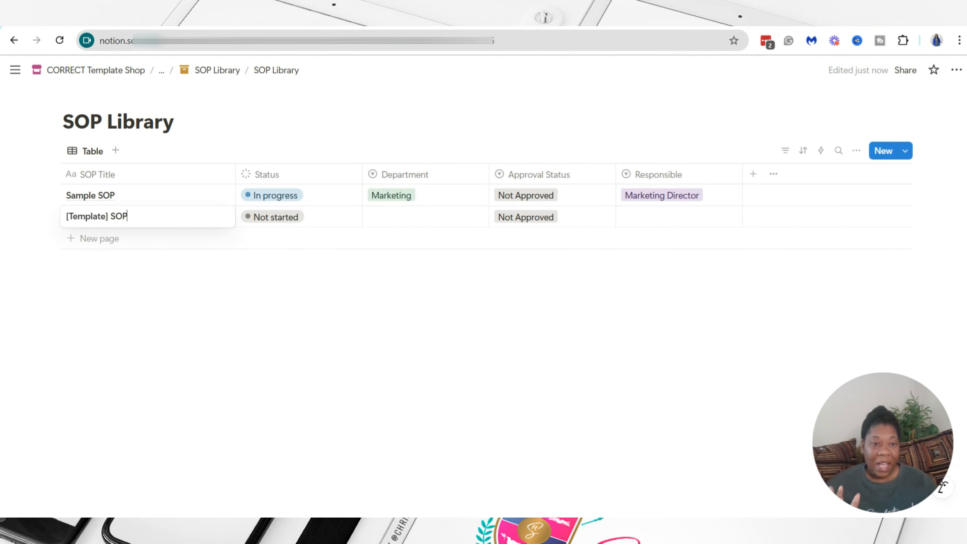
Step: Open the new [Template] SOP page in full view and examine its properties and sections down to Related Documentation
key("Escape")
left_click(213, 217)
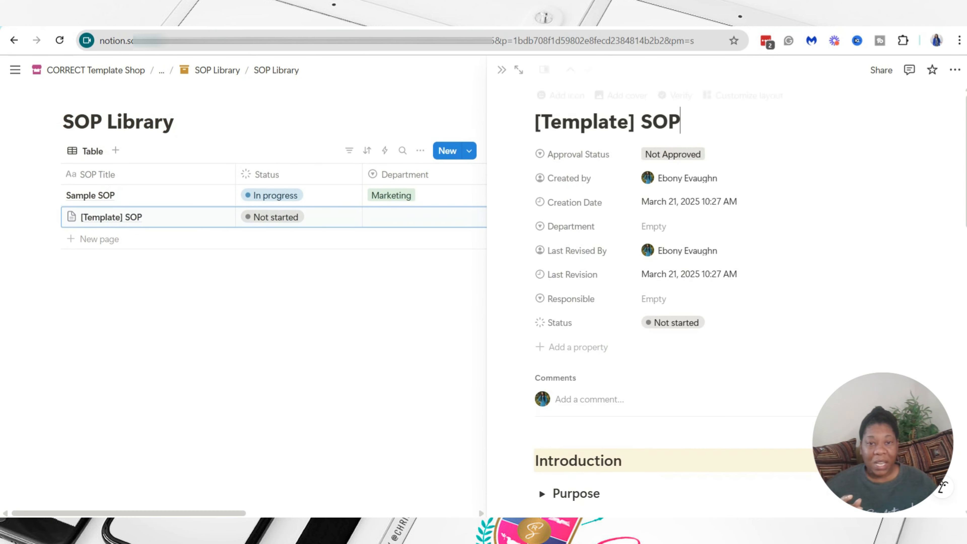
left_click(517, 74)
scroll(568, 285, "down", 5)
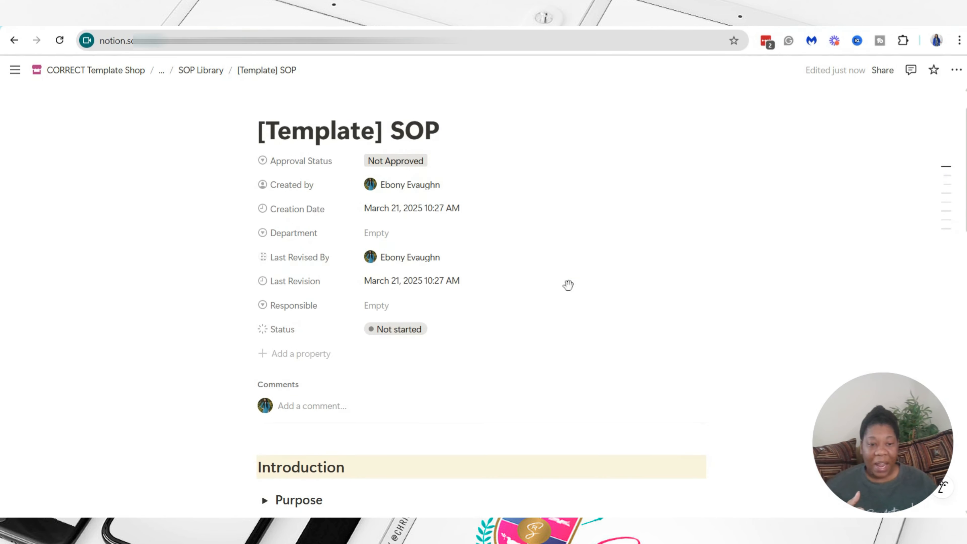
scroll(570, 293, "down", 3)
scroll(482, 274, "down", 13)
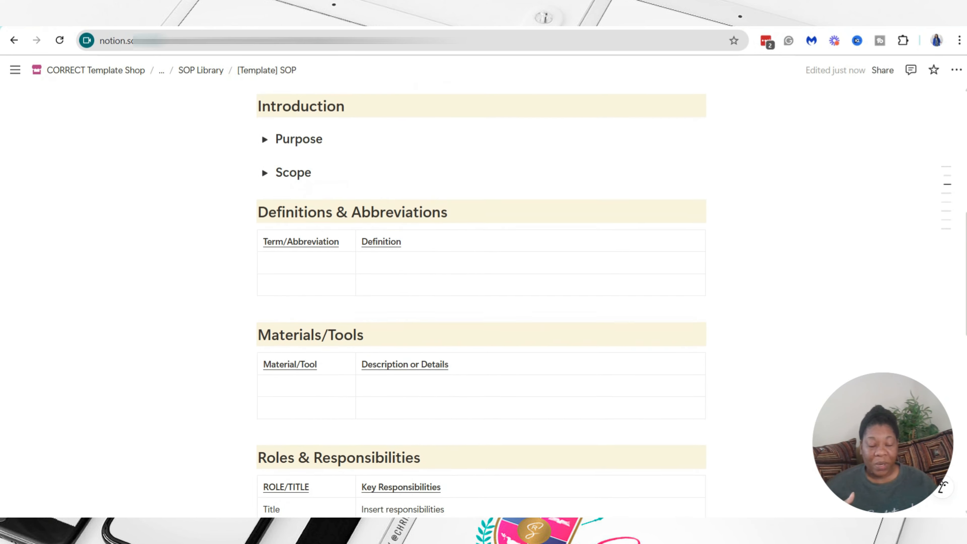
scroll(567, 284, "up", 20)
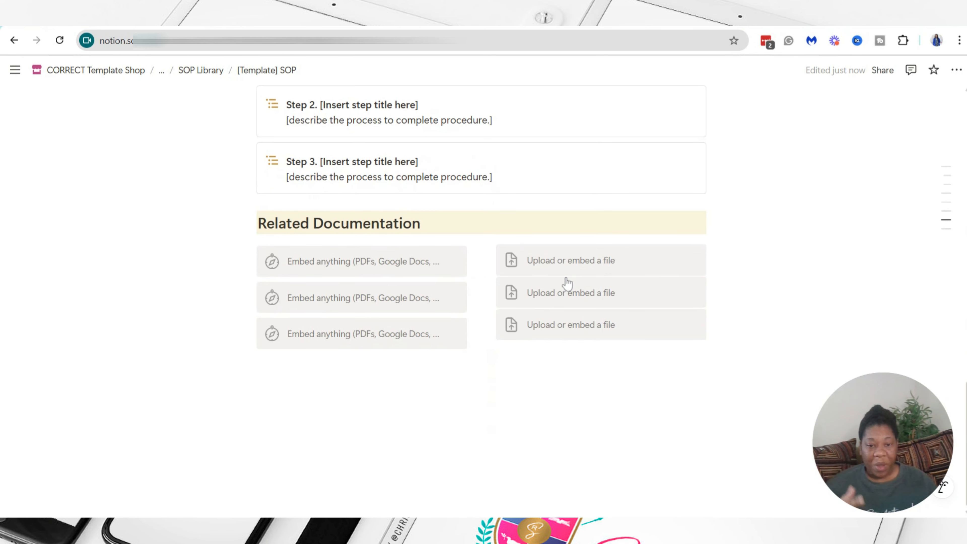
scroll(567, 284, "up", 7)
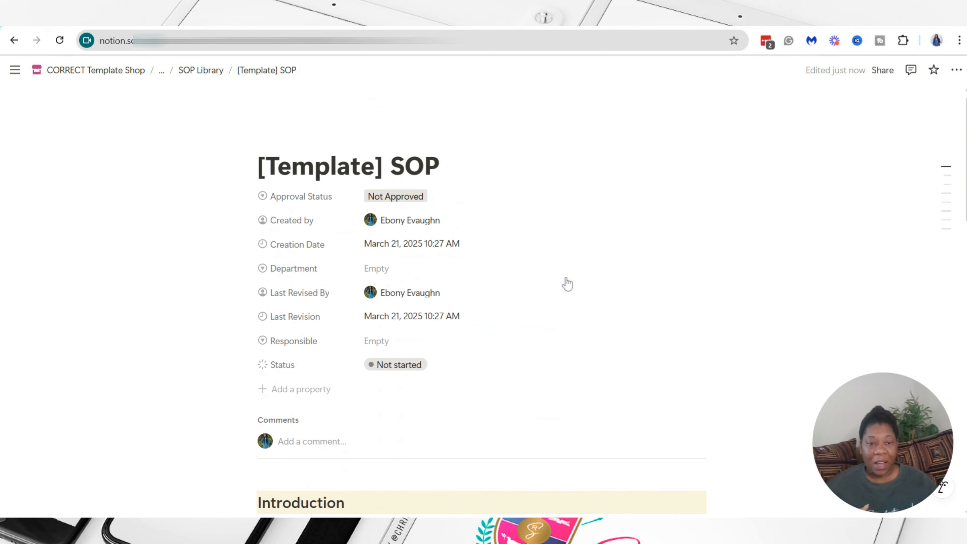
scroll(568, 284, "down", 15)
scroll(567, 284, "down", 8)
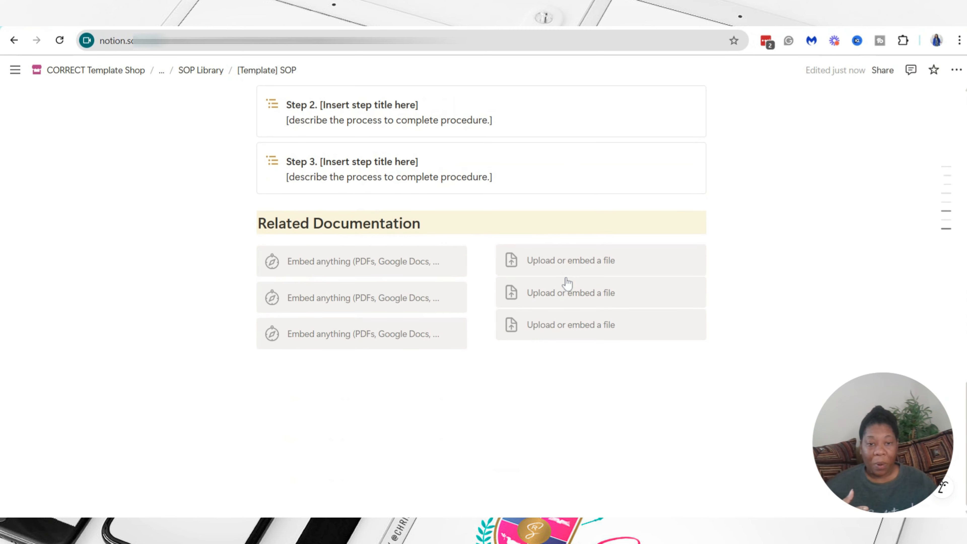
scroll(567, 284, "up", 20)
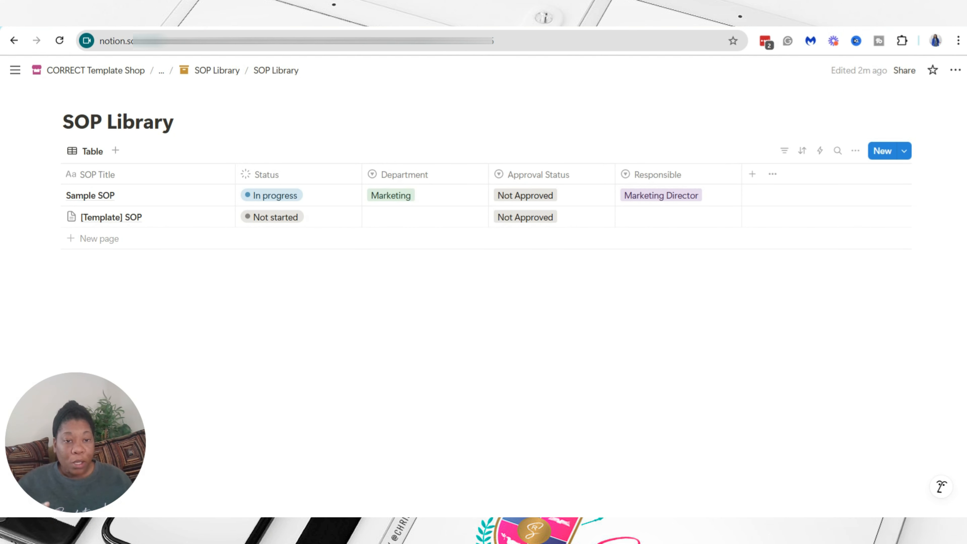
Step: Add another page to the SOP Library table and title it Admin SOP
left_click(85, 238)
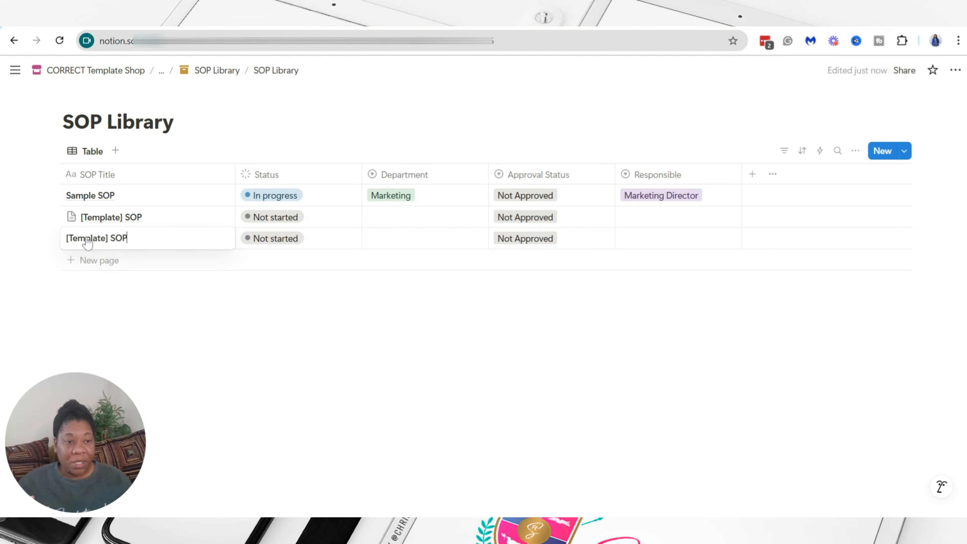
triple_click(87, 239)
left_click(128, 239)
left_click_drag(108, 238, 60, 242)
type("Admi")
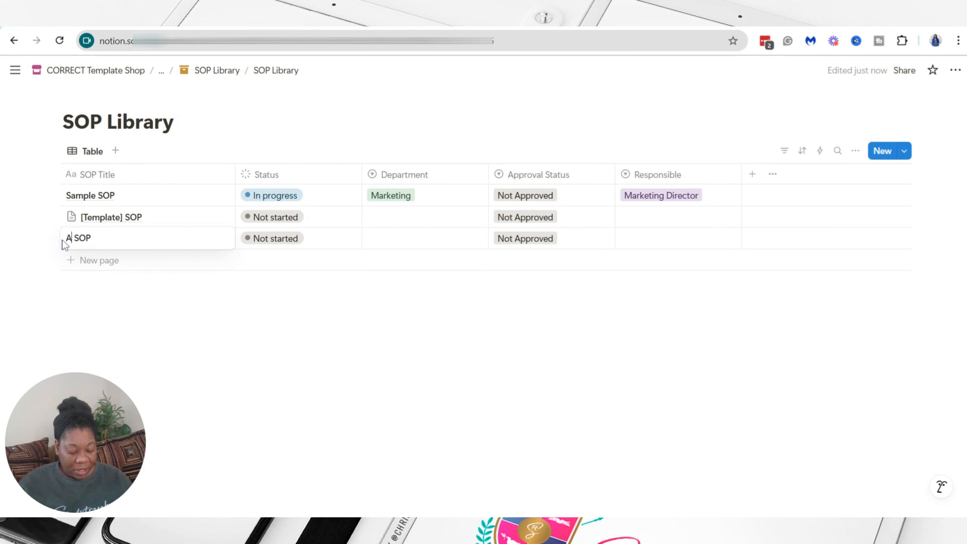
type("n")
key("Escape")
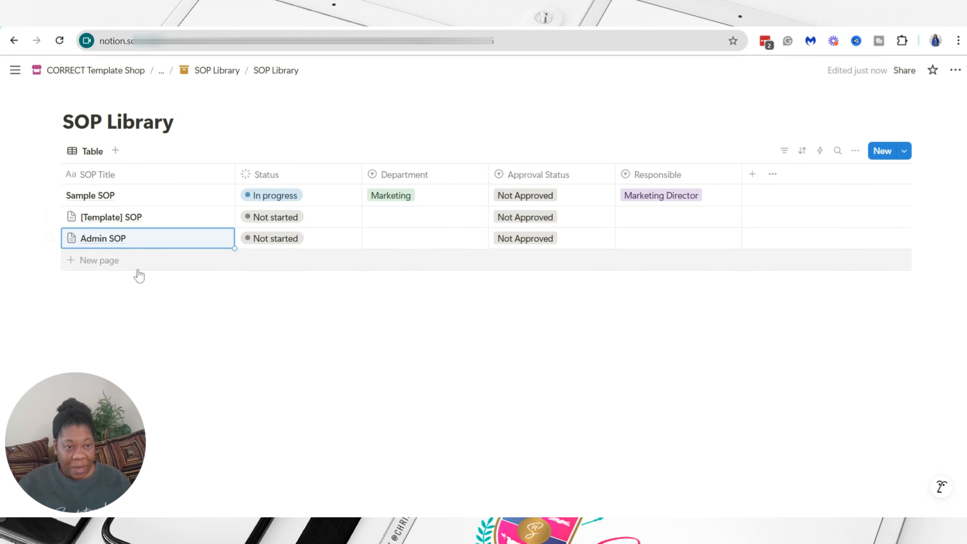
Step: Add two more pages to the SOP Library table, titled Test SOP and Testing Purposes
left_click(112, 268)
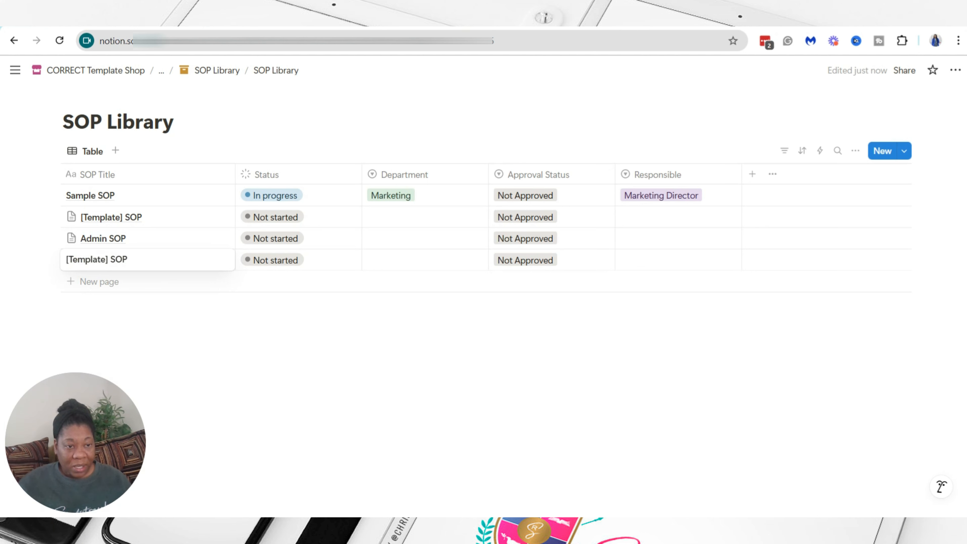
left_click_drag(108, 259, 43, 262)
type("Test")
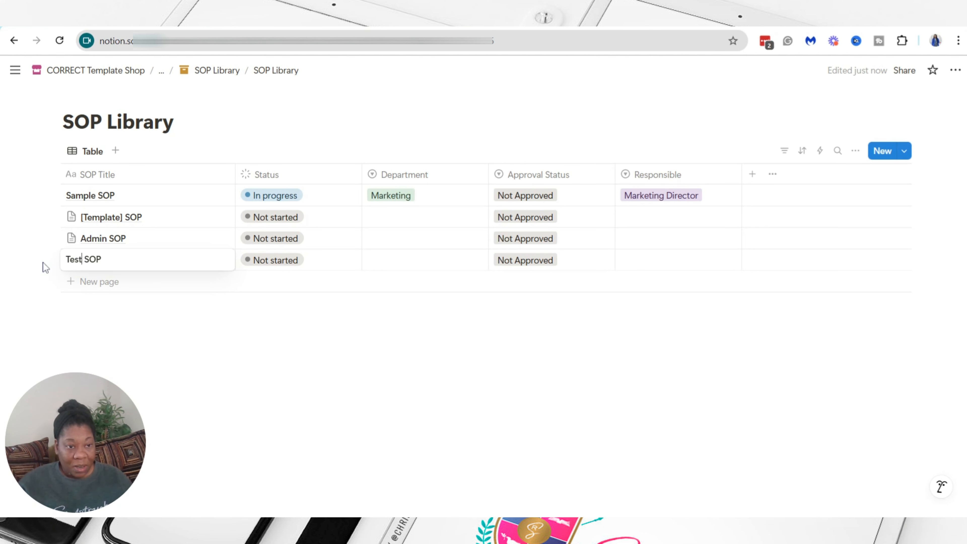
left_click(105, 283)
double_click(92, 281)
triple_click(118, 281)
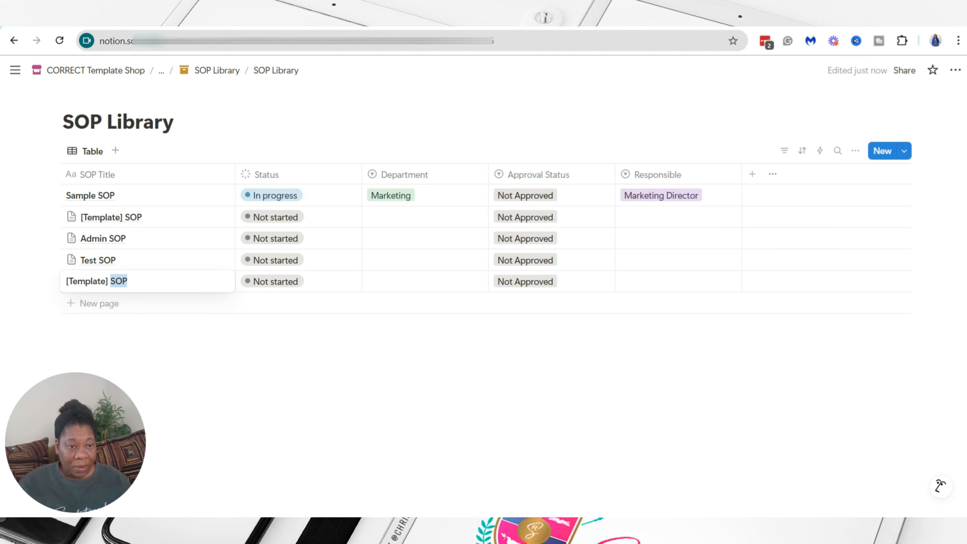
type("Testing Purposes")
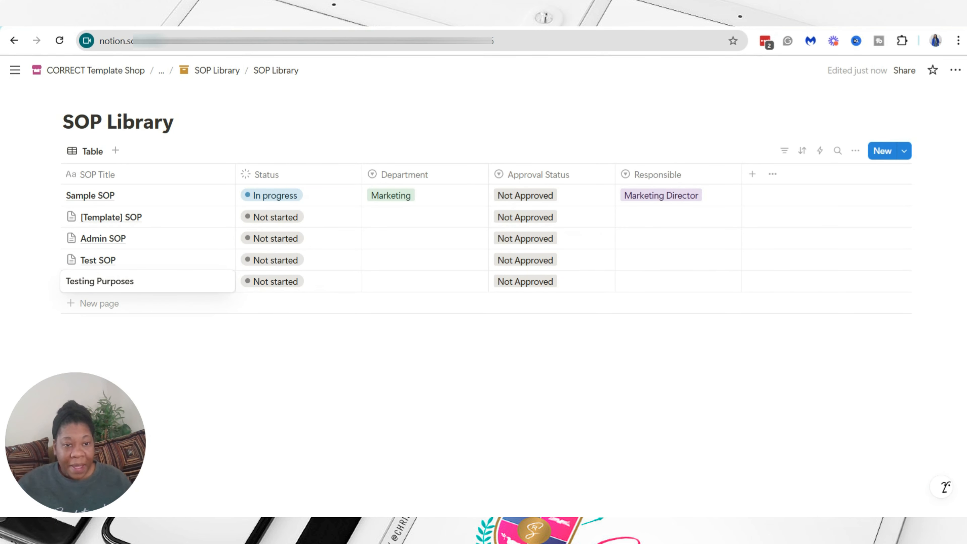
Step: Set the Department to Human Resources for [Template] SOP and to Client Services for Admin SOP
left_click(390, 220)
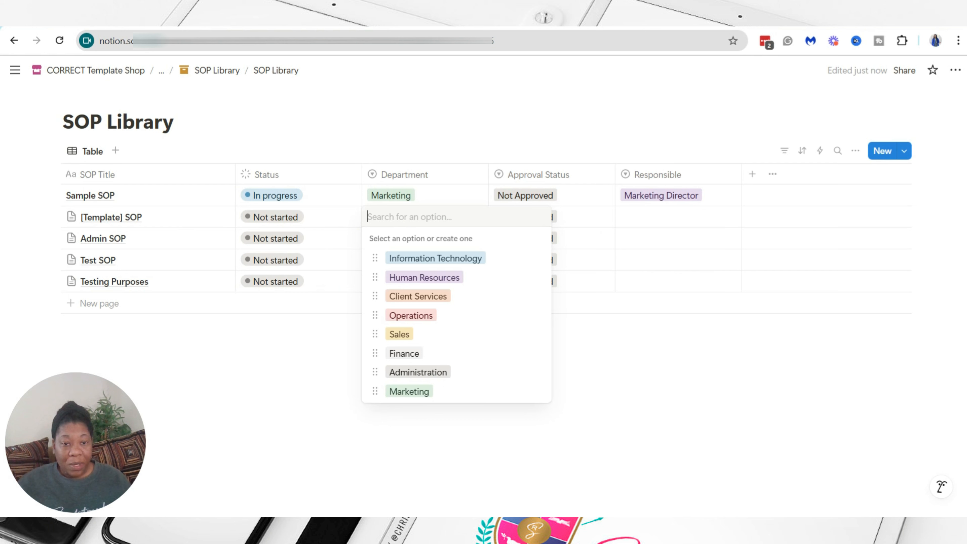
left_click(400, 284)
left_click(390, 242)
left_click(401, 315)
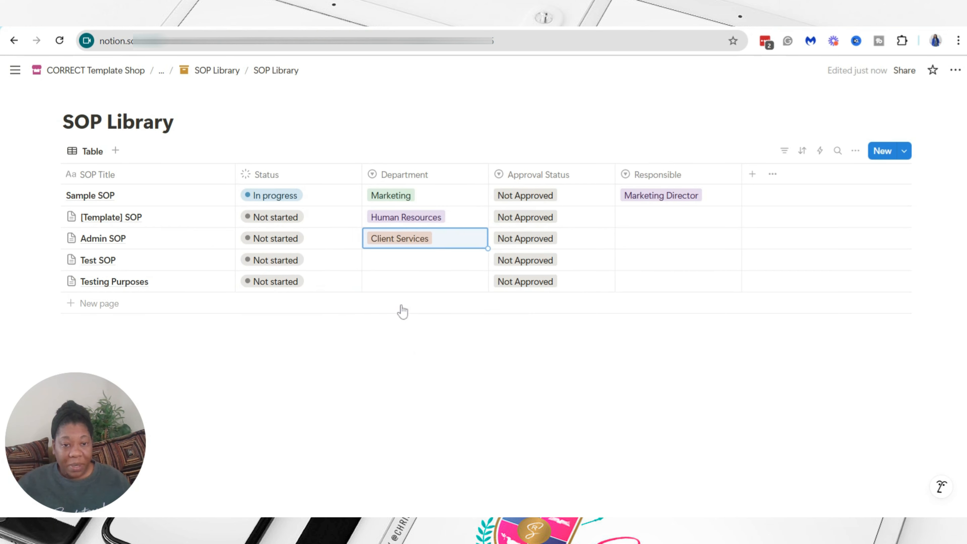
Step: Set the Department to Human Resources for Test SOP and to Marketing for Testing Purposes
left_click(380, 262)
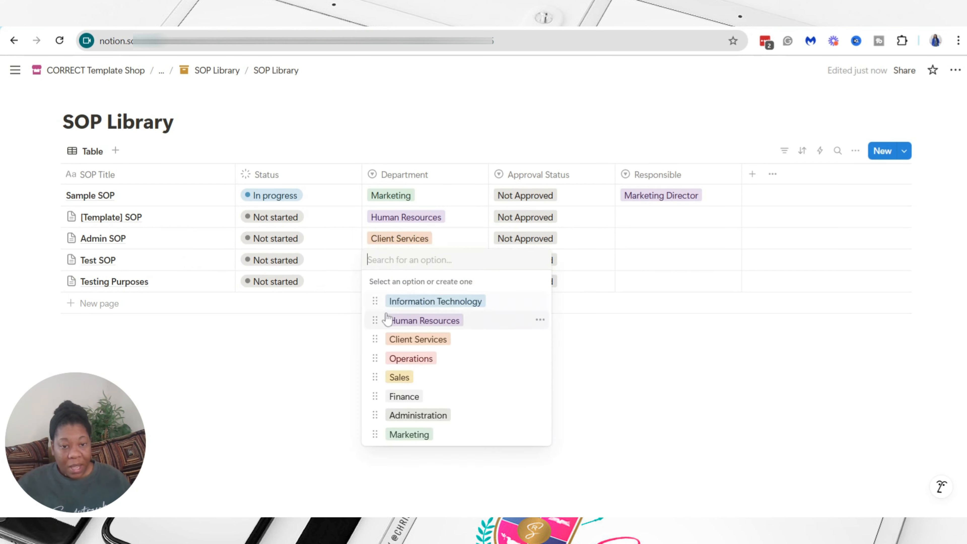
left_click(399, 362)
left_click(393, 280)
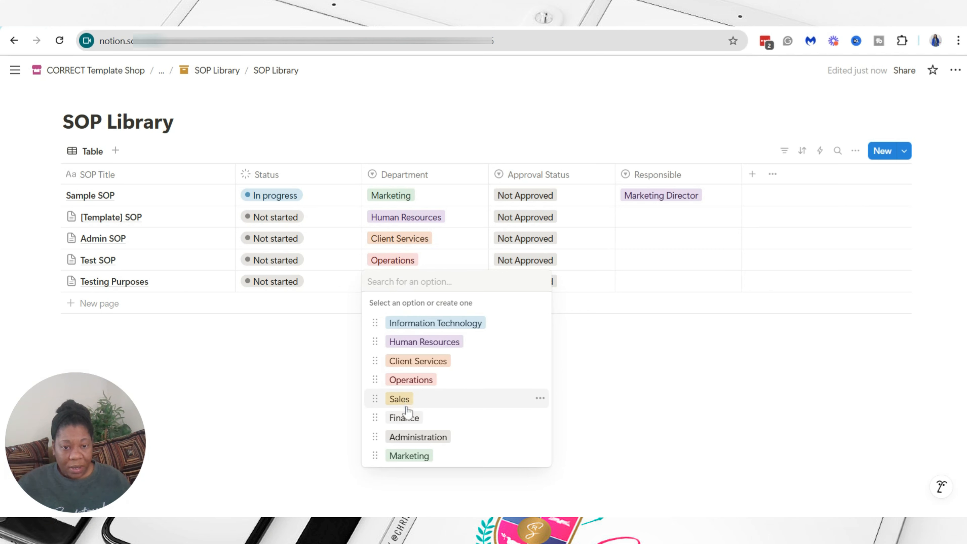
left_click(408, 455)
left_click(403, 259)
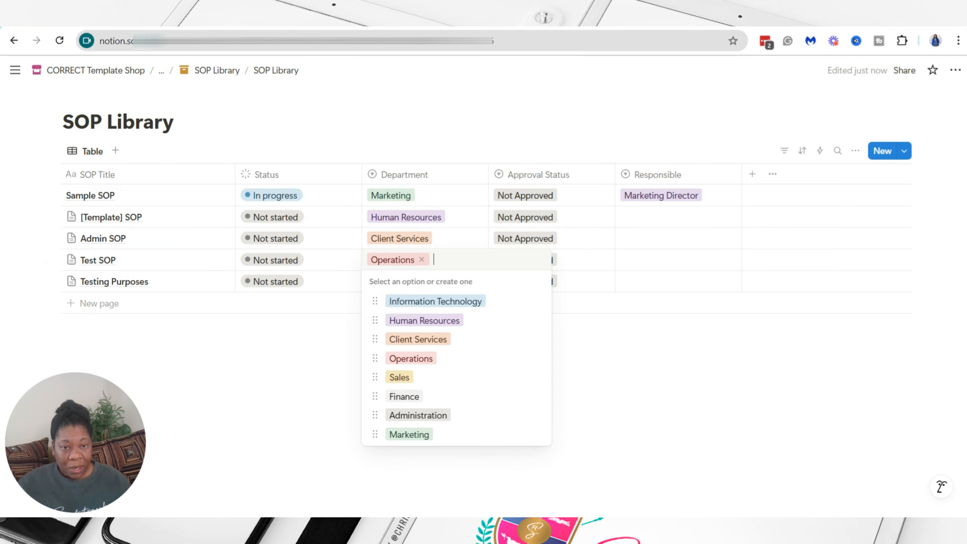
left_click(428, 323)
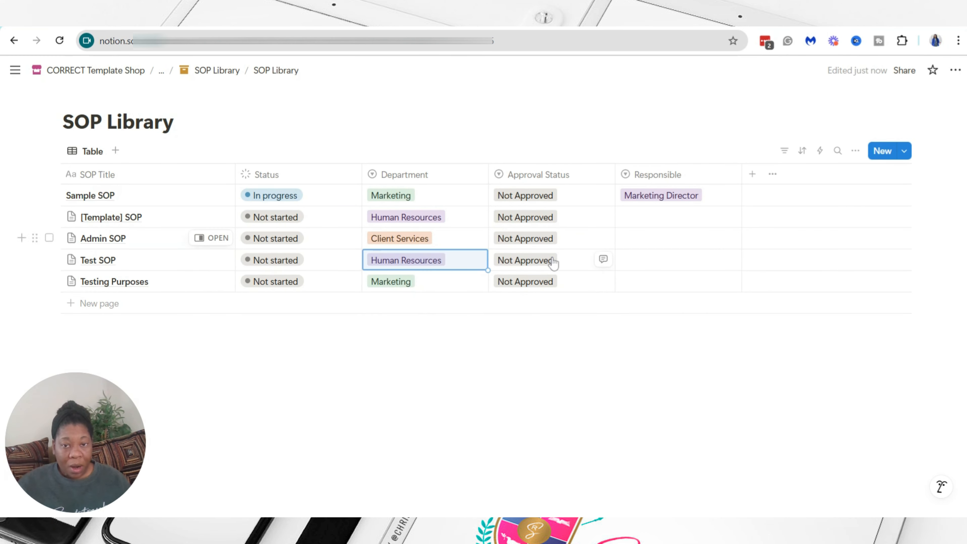
Step: Set Responsible to HR Manager for [Template] SOP and to Customer Success Manager for Admin SOP
left_click(644, 217)
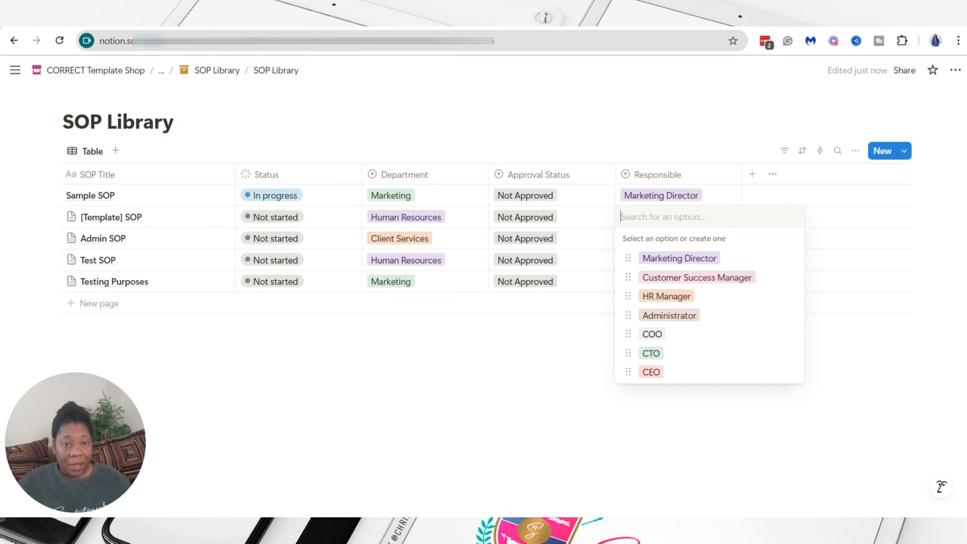
left_click(665, 297)
left_click(662, 251)
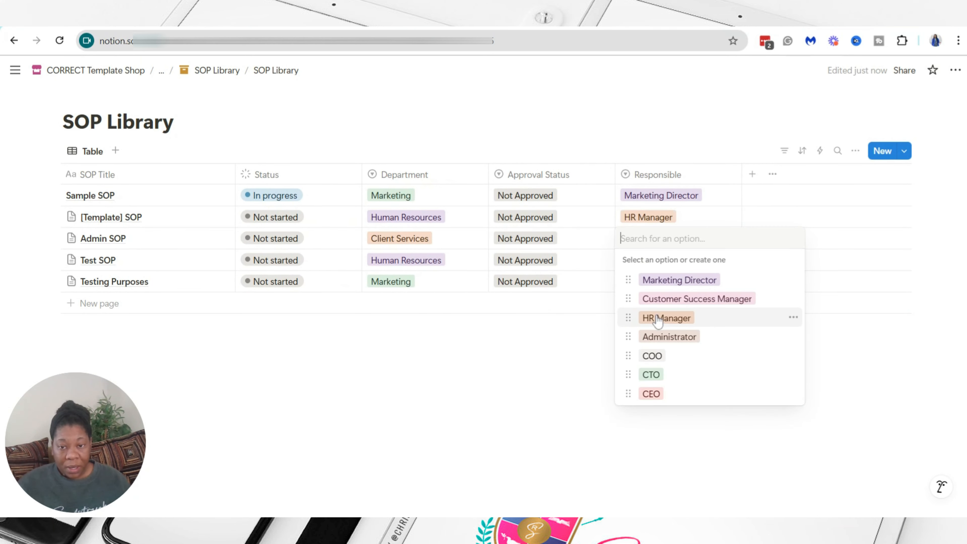
left_click(663, 299)
Step: Set Responsible to HR Manager for Test SOP and to Marketing Director for Testing Purposes
left_click(648, 263)
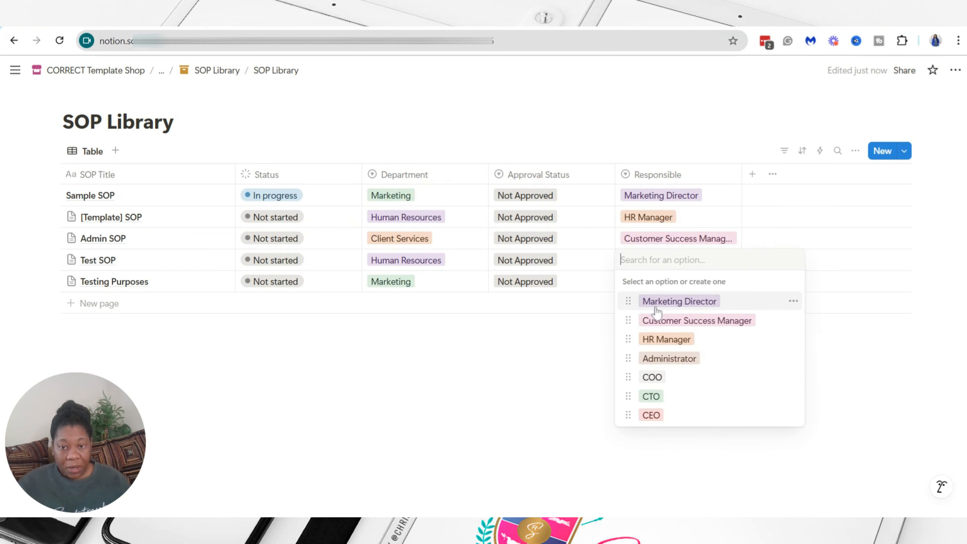
left_click(655, 345)
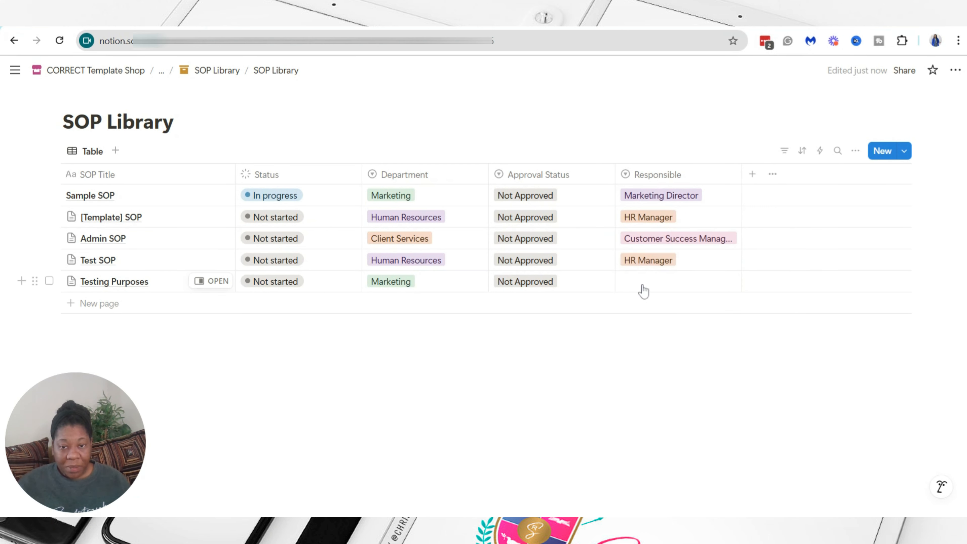
left_click(642, 290)
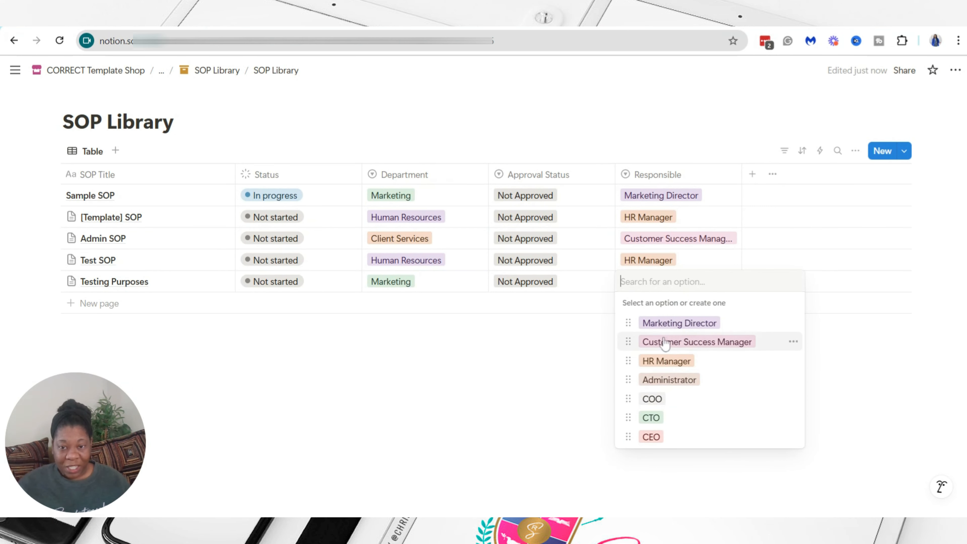
left_click(662, 327)
key("Escape")
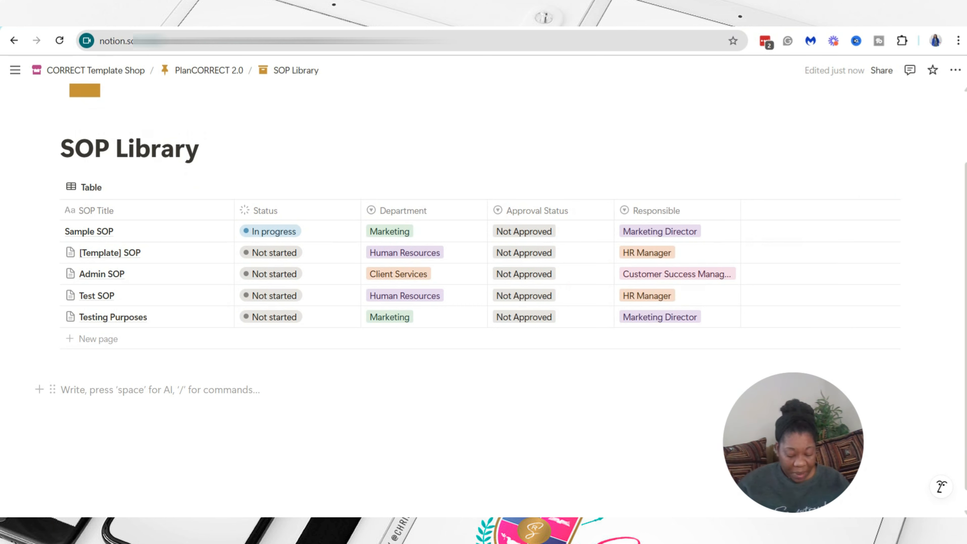
type("/")
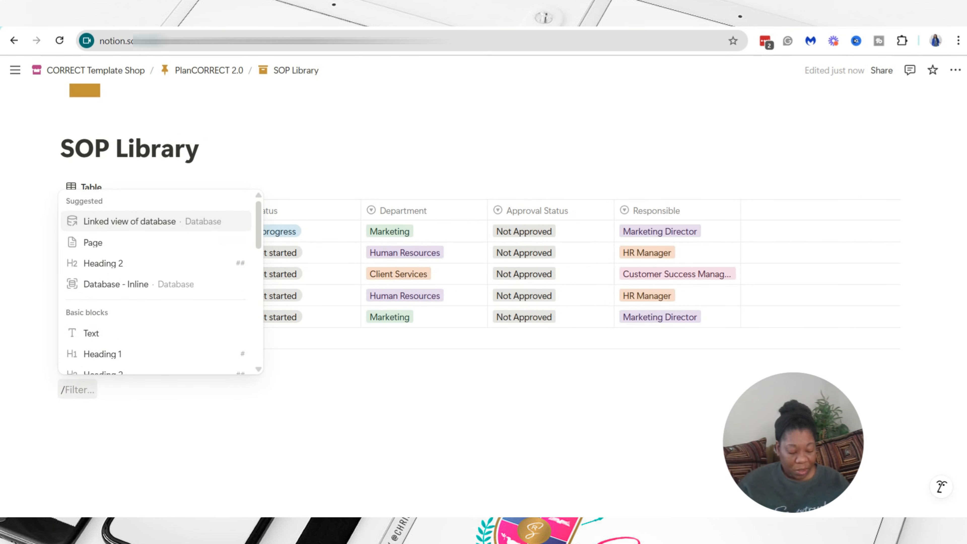
type("3c")
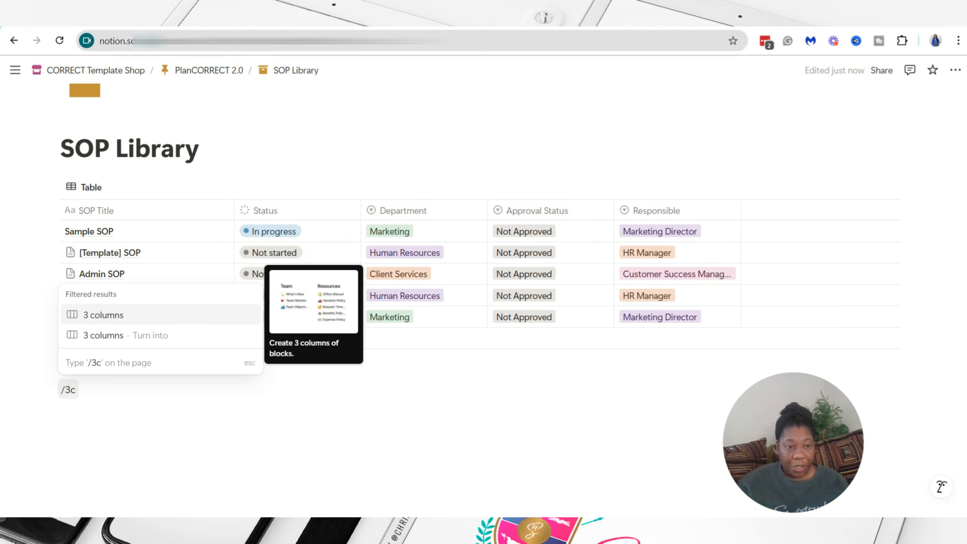
key("BackSpace")
key("BackSpace")
key("BackSpace")
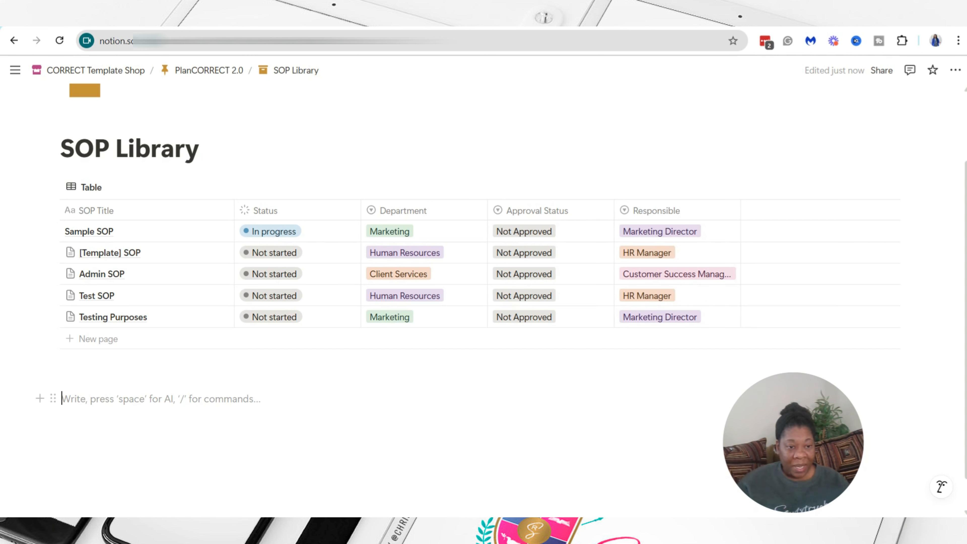
Step: Insert a linked view of the SOP Library database in the empty block below the main table
type("/li")
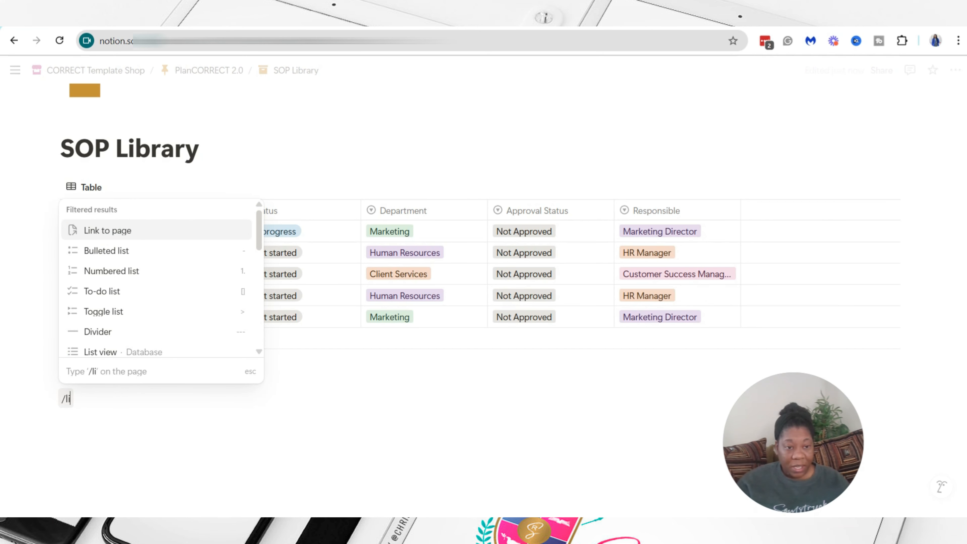
type("nked")
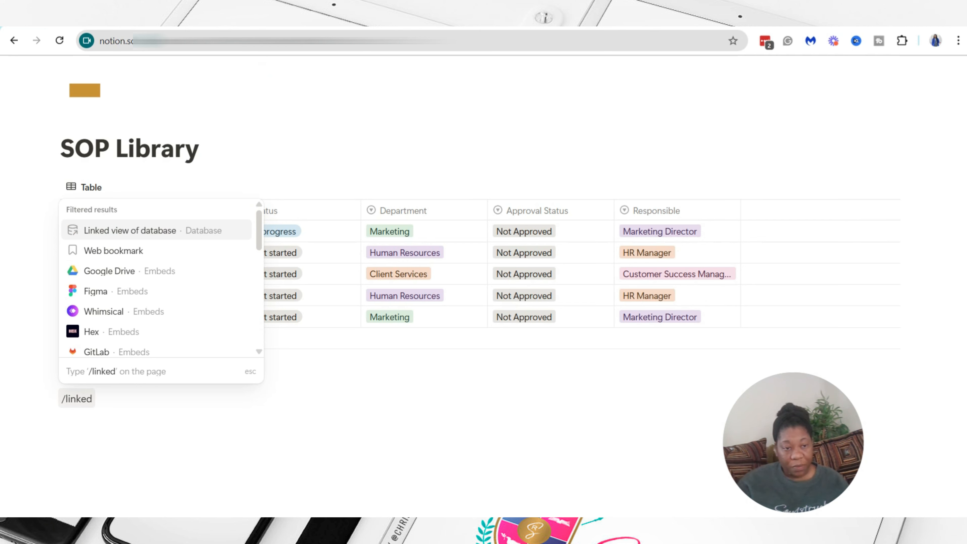
left_click(143, 236)
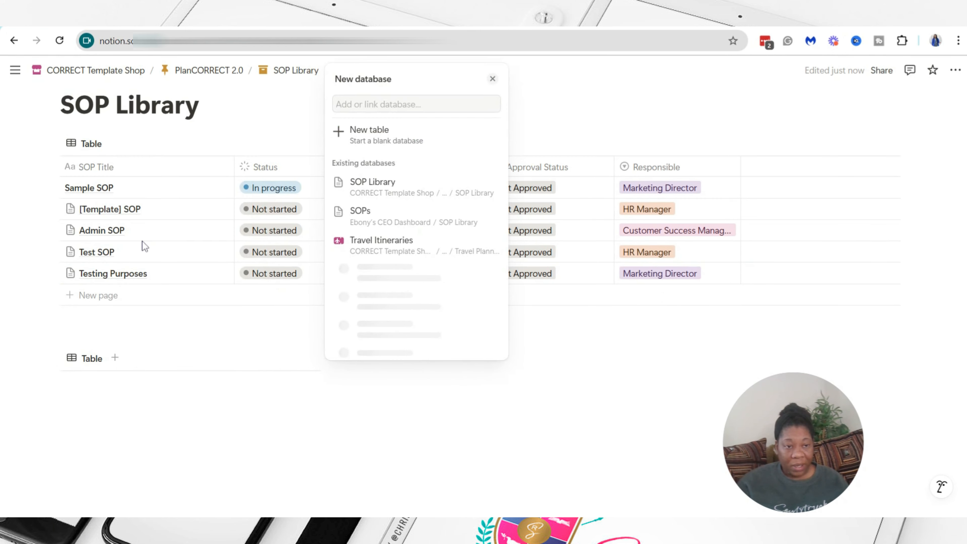
left_click(366, 189)
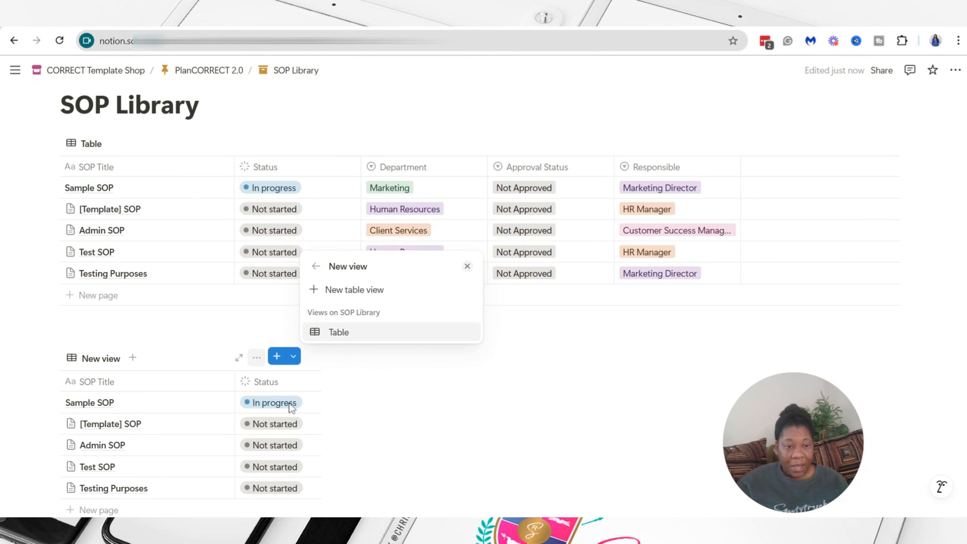
Step: Filter the linked SOP Library view below the main table to show only the Human Resources department
left_click(258, 358)
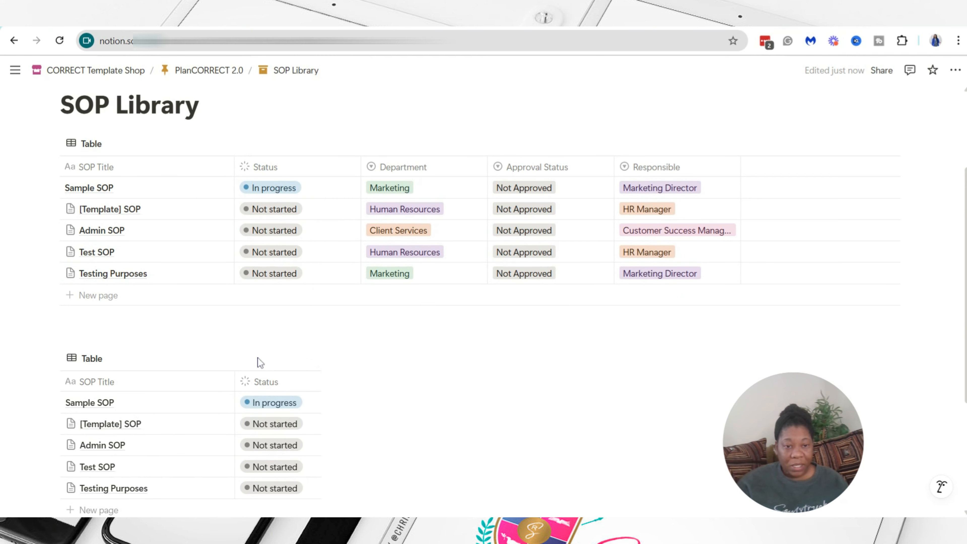
left_click(257, 359)
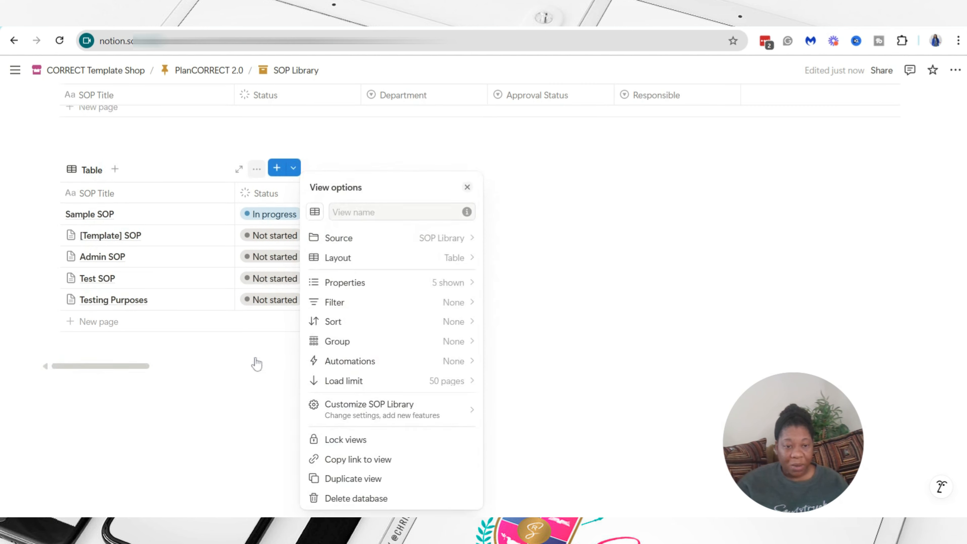
left_click(420, 308)
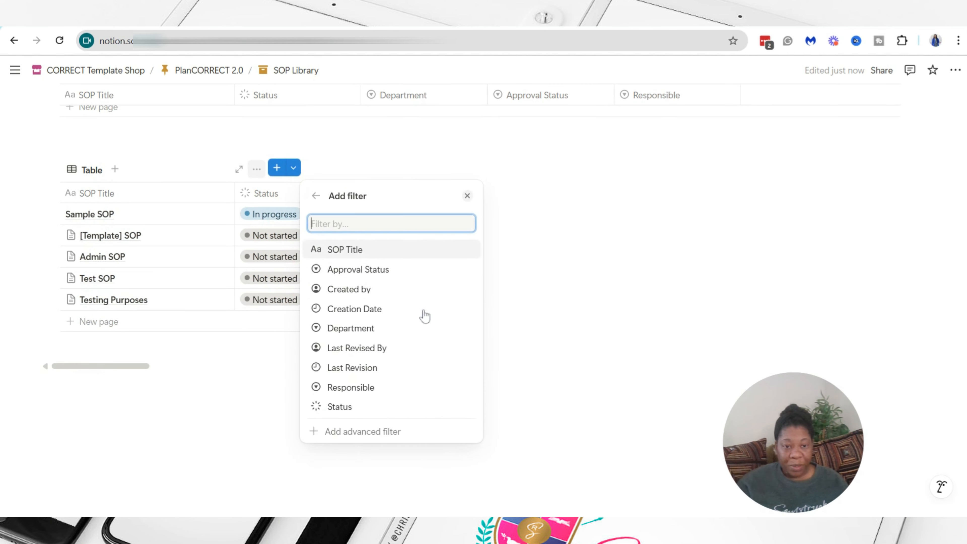
left_click(358, 334)
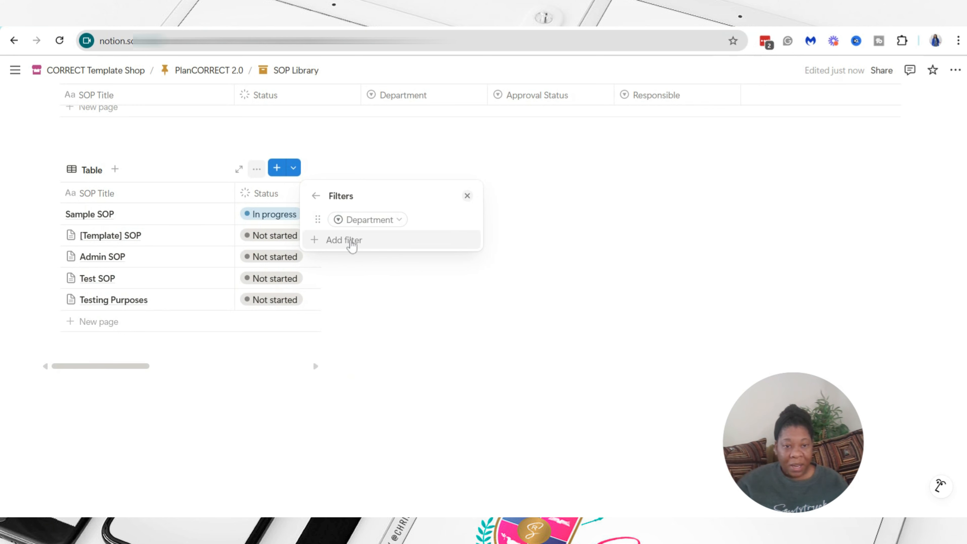
left_click(378, 225)
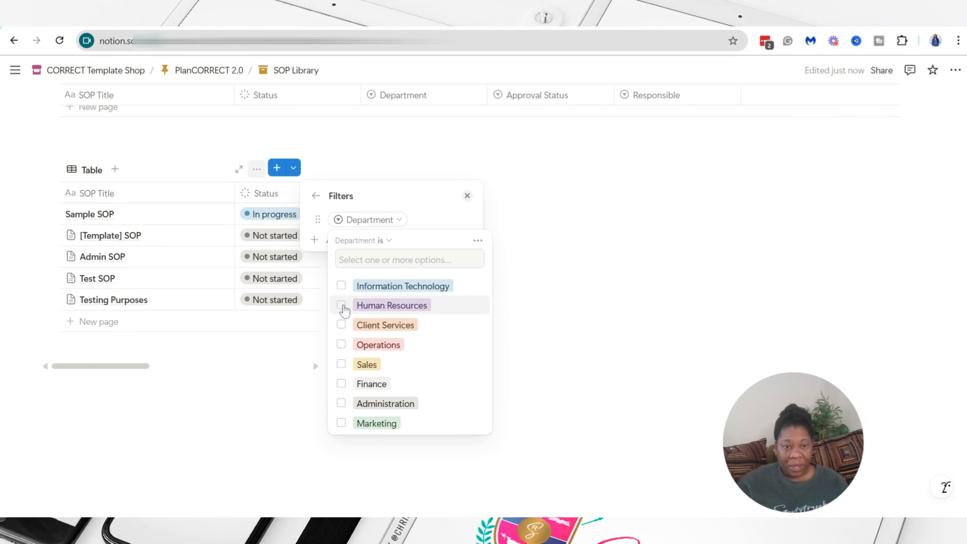
left_click(342, 306)
left_click(239, 463)
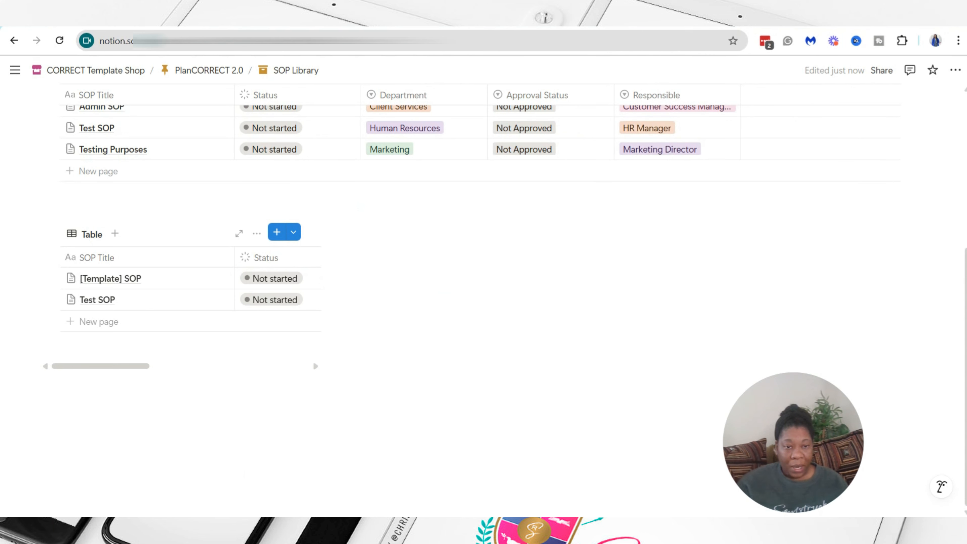
Step: Insert a linked view of the SOP Library database in the empty column beside the Human Resources view
left_click(362, 231)
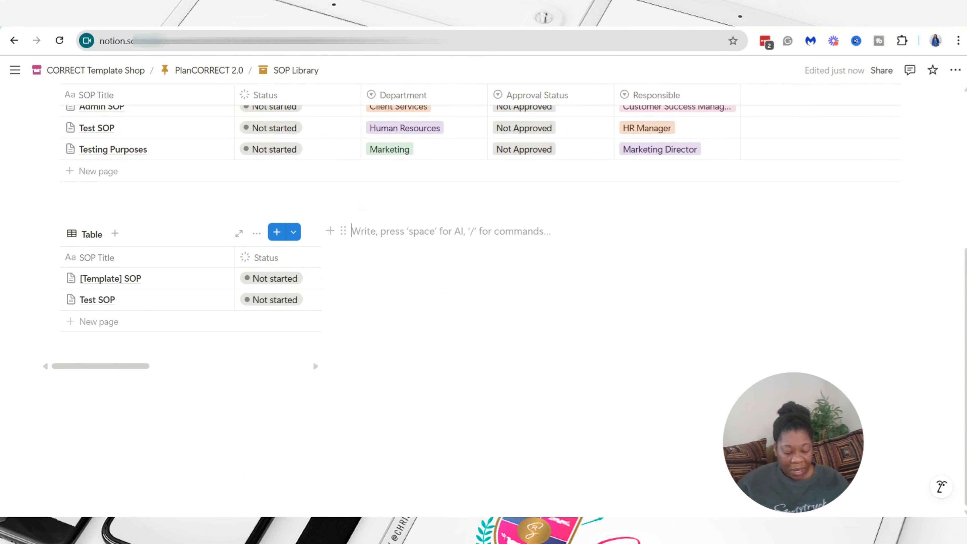
type("/linke")
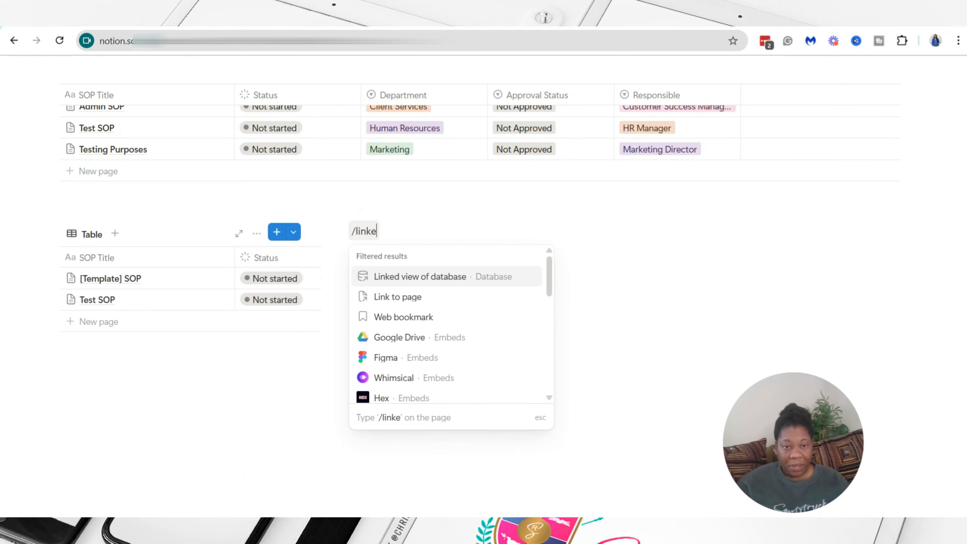
type("d")
key("Return")
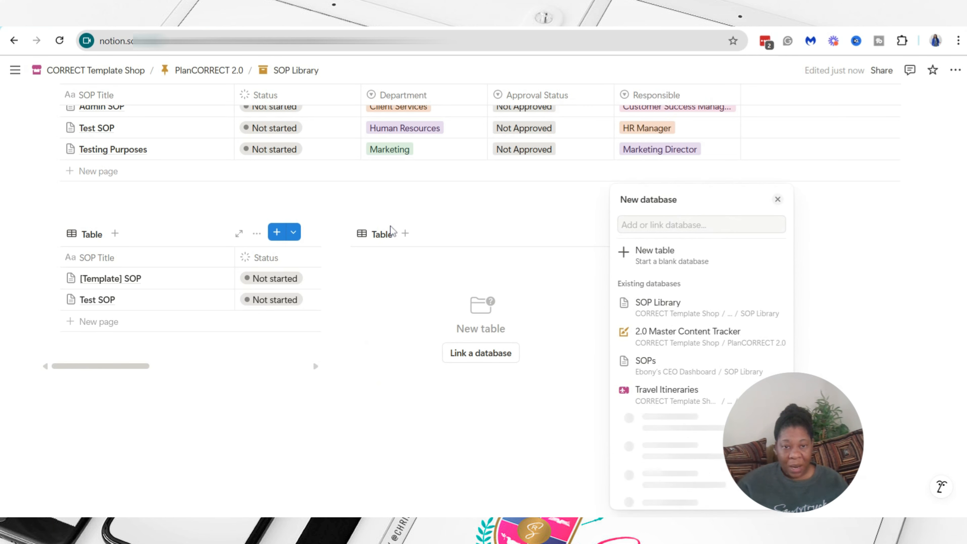
left_click(639, 296)
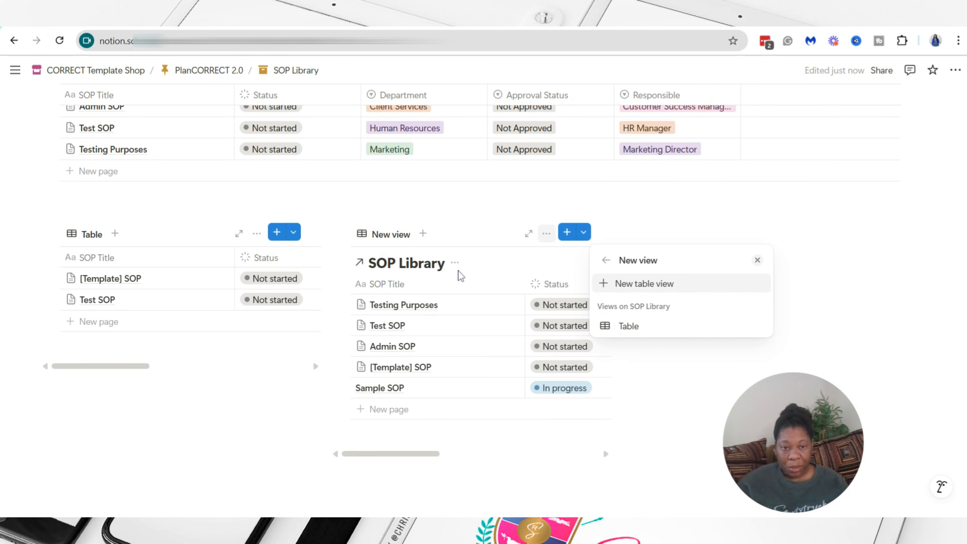
left_click(541, 249)
Step: Filter the second linked view to show only SOPs whose Department is Marketing
left_click(546, 233)
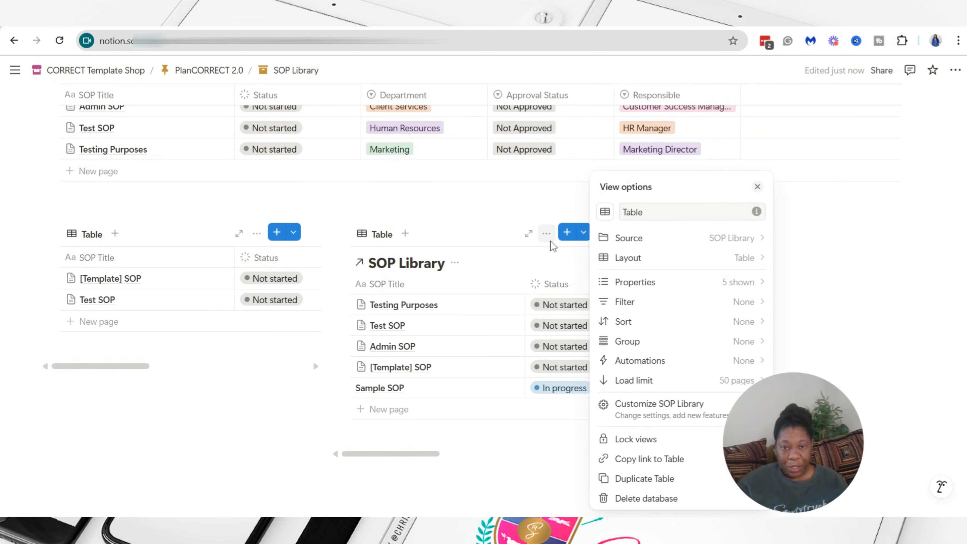
left_click(725, 301)
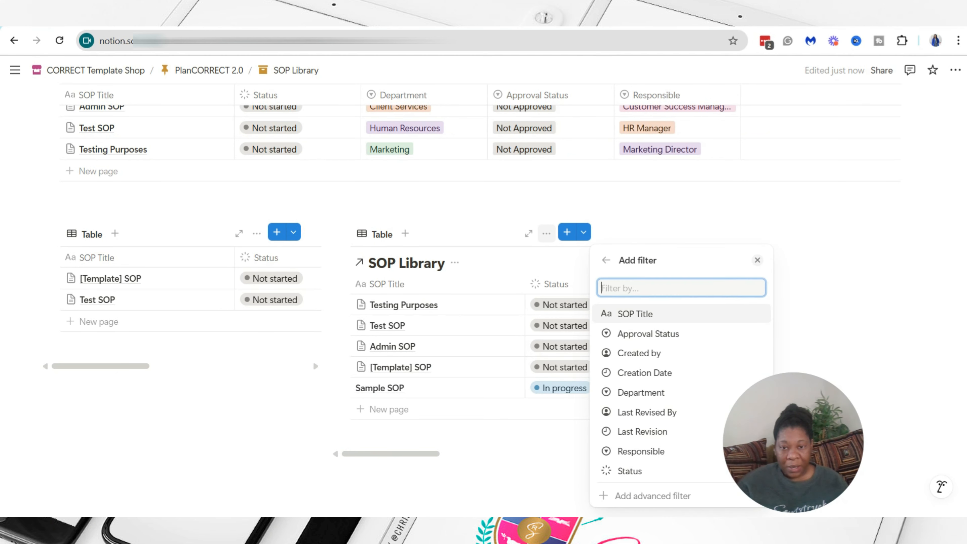
left_click(651, 393)
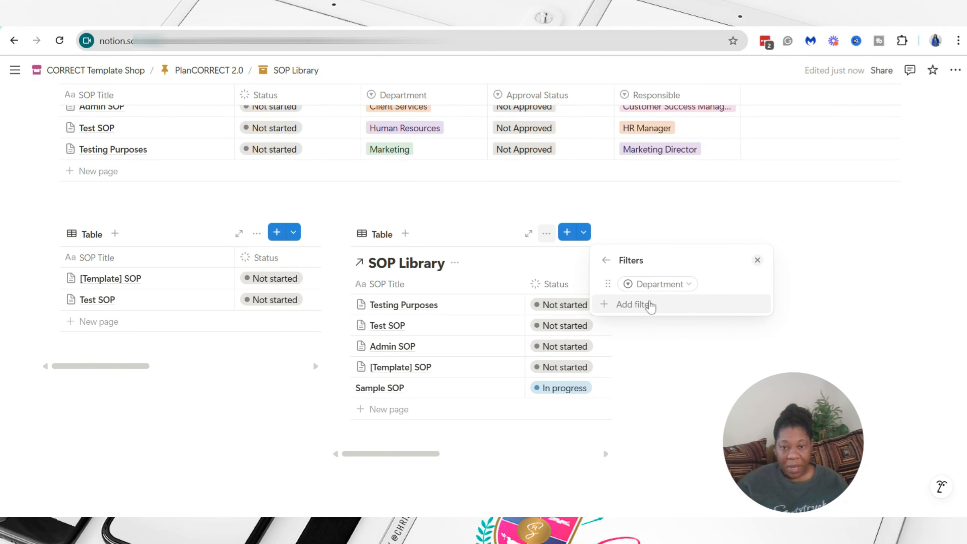
left_click(659, 290)
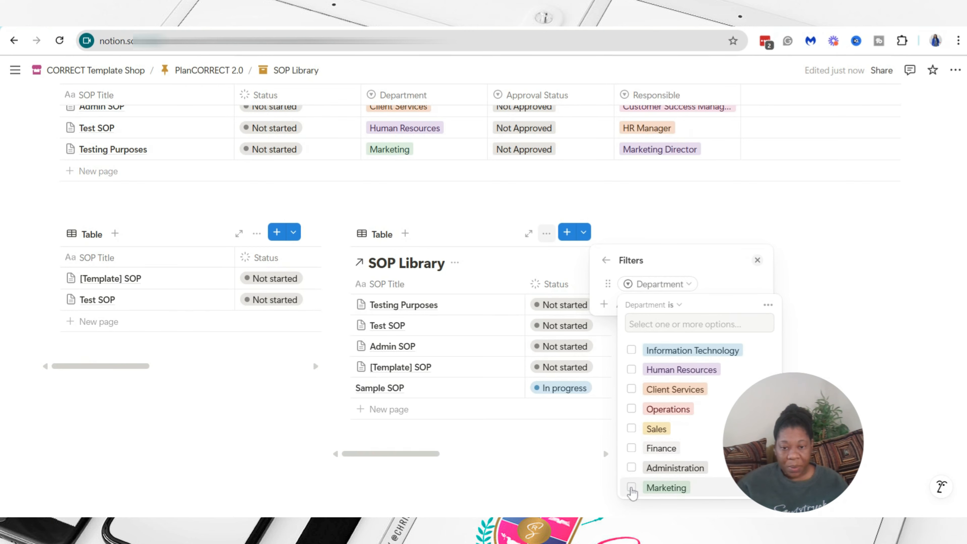
left_click(631, 487)
left_click(495, 446)
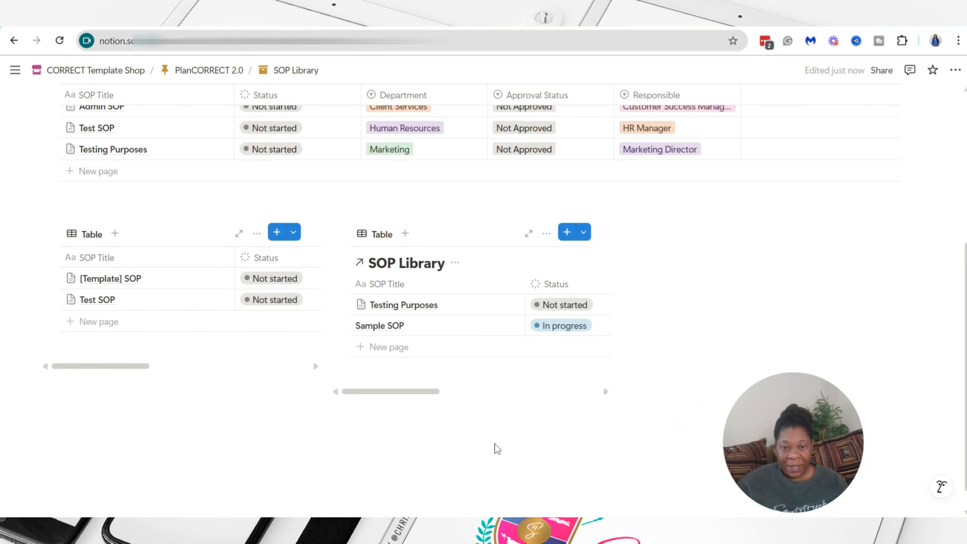
Step: Insert another linked view of the SOP Library database in the empty third column beside the Marketing view
scroll(624, 260, "up", 4)
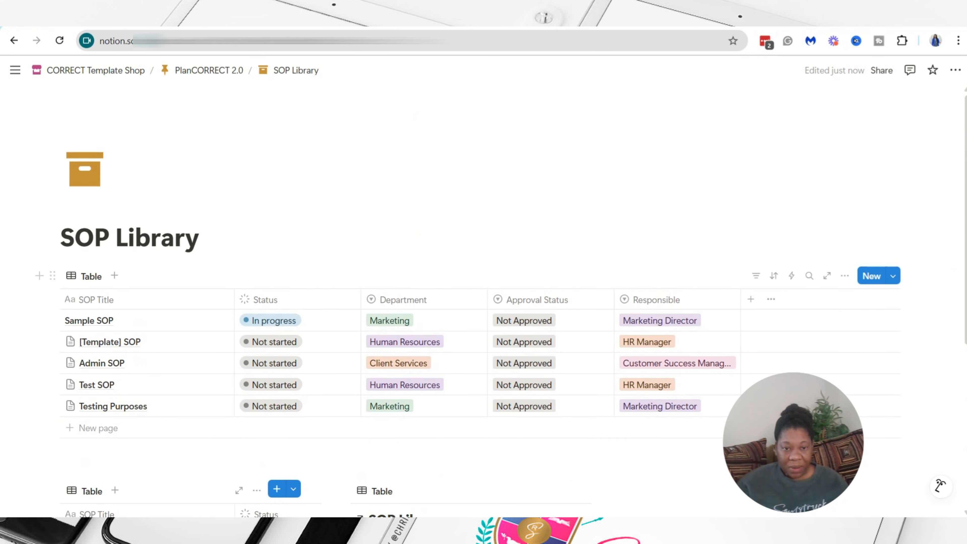
scroll(399, 291, "down", 5)
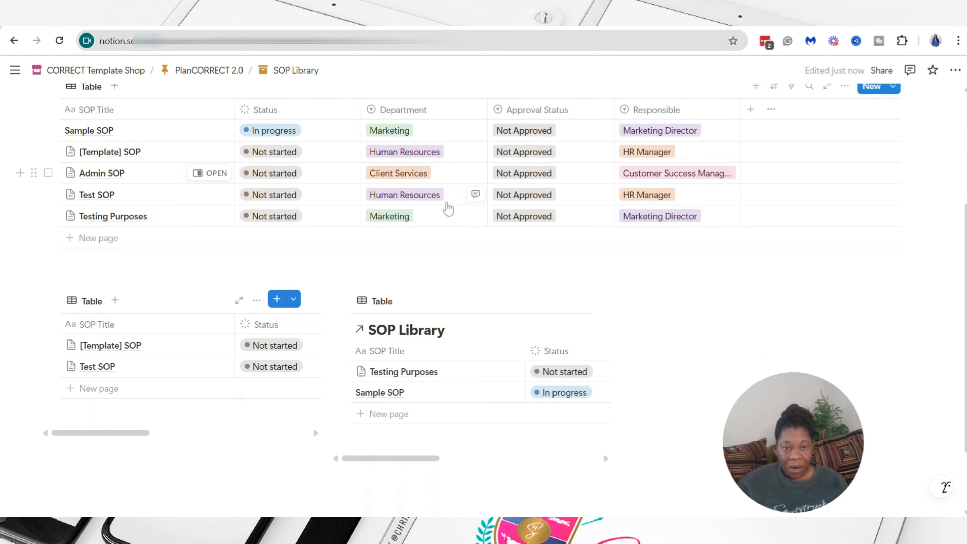
scroll(571, 305, "down", 3)
left_click(658, 206)
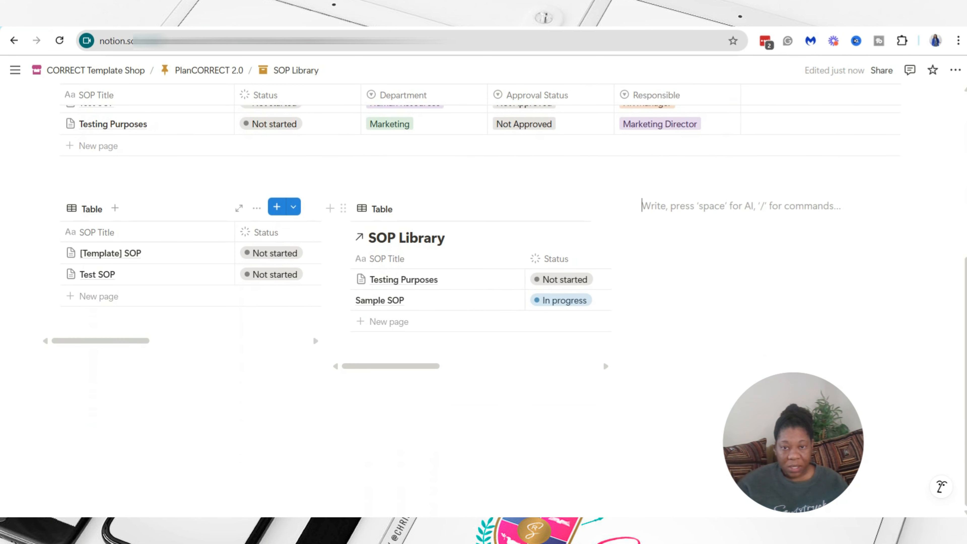
type("/linked")
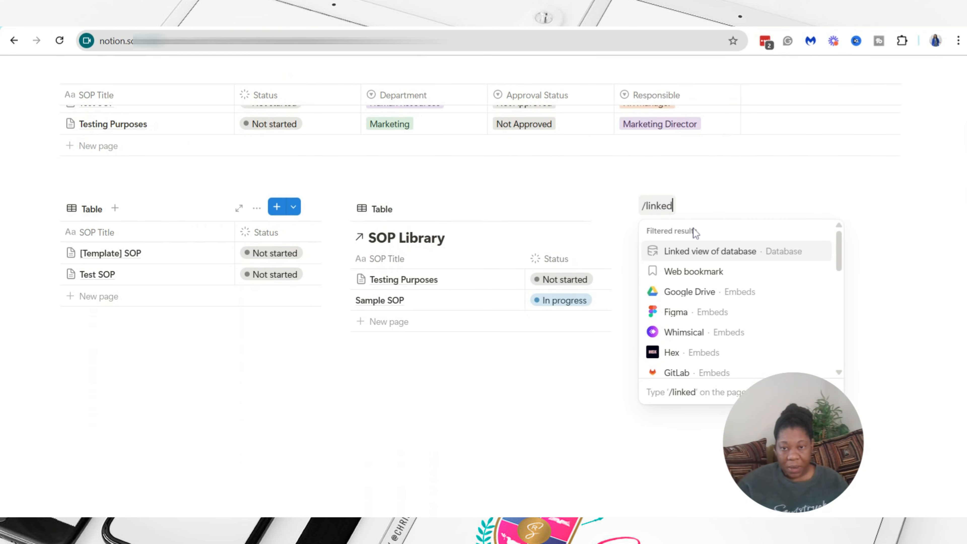
left_click(711, 253)
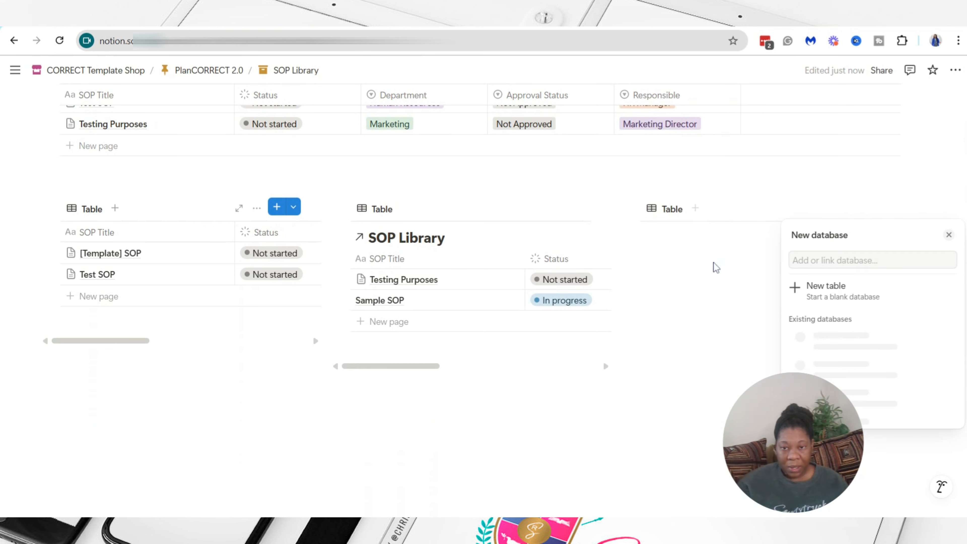
left_click(829, 295)
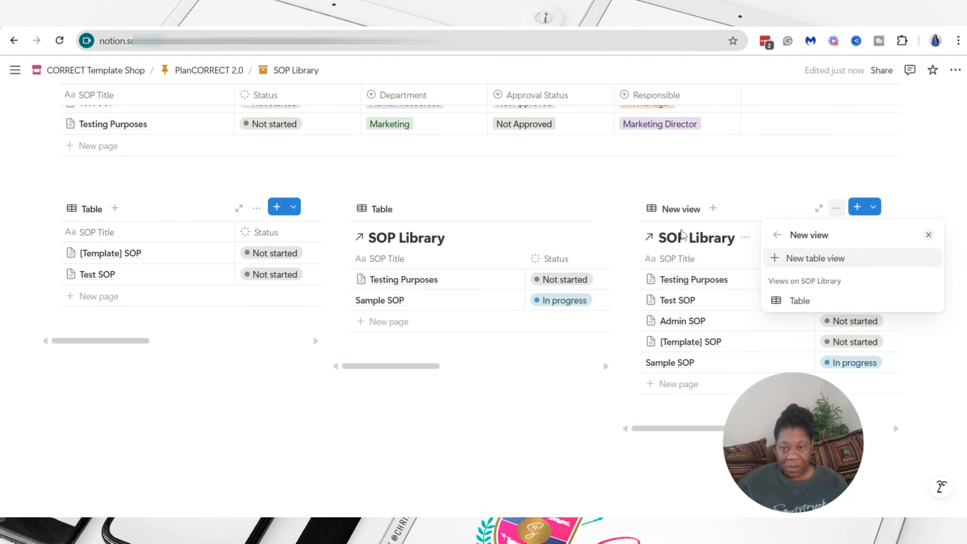
left_click(743, 244)
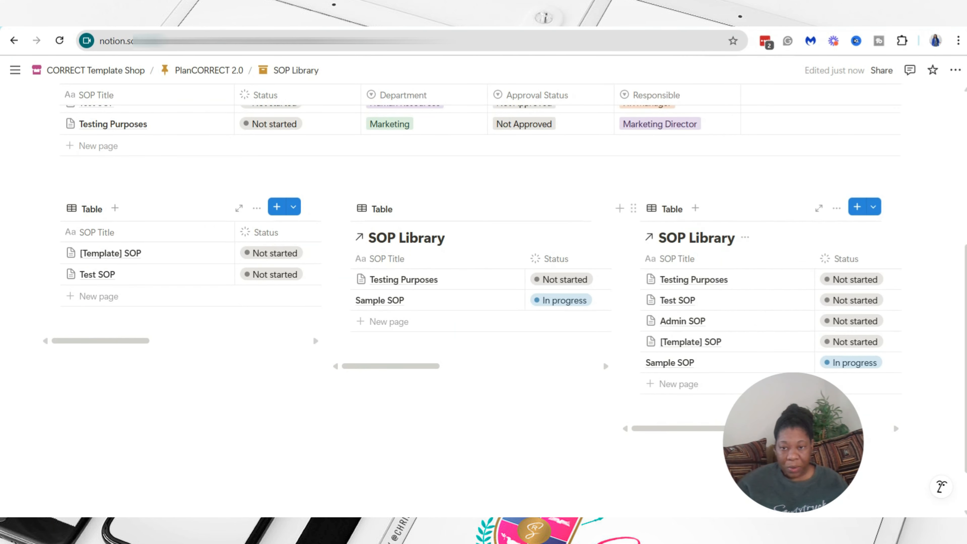
Step: Filter the third linked view to show only SOPs whose Department is Client Services
left_click(837, 209)
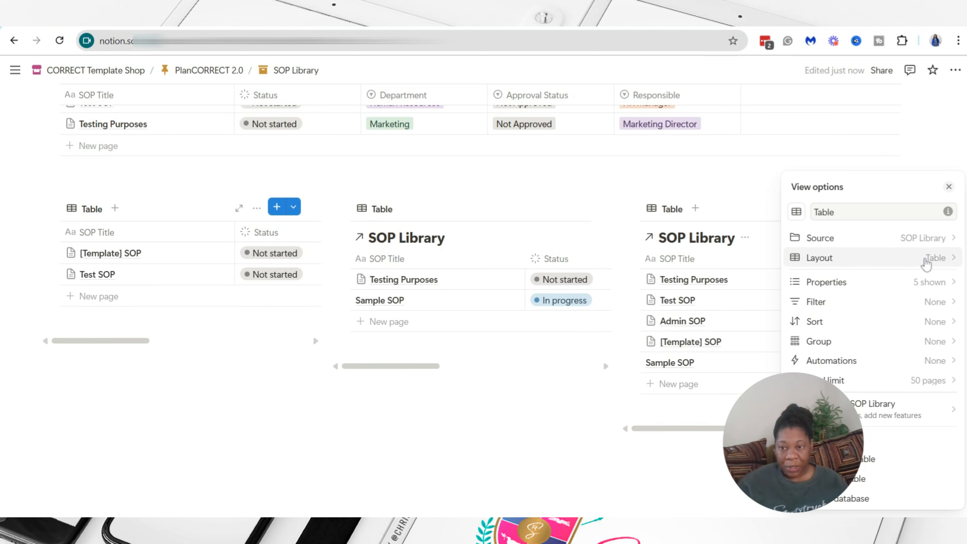
left_click(922, 302)
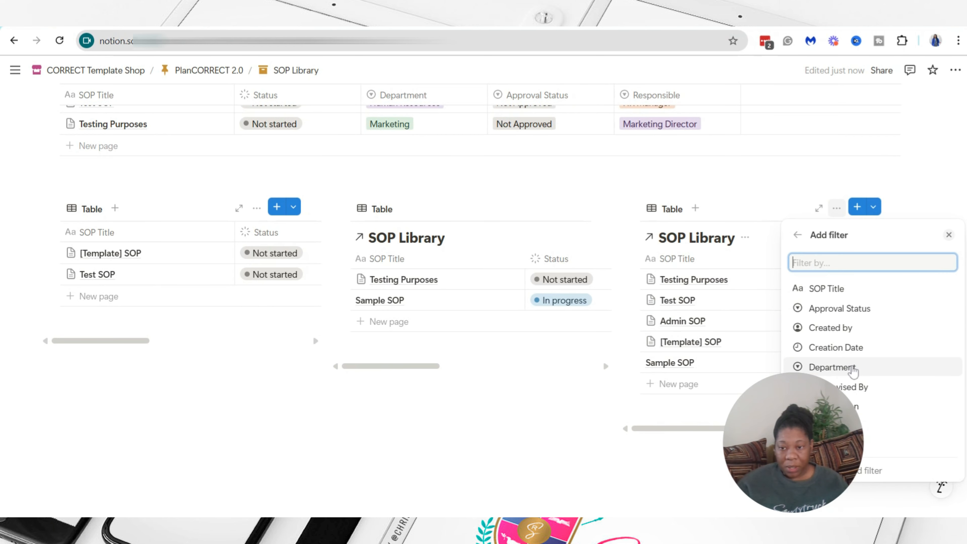
left_click(850, 366)
left_click(856, 259)
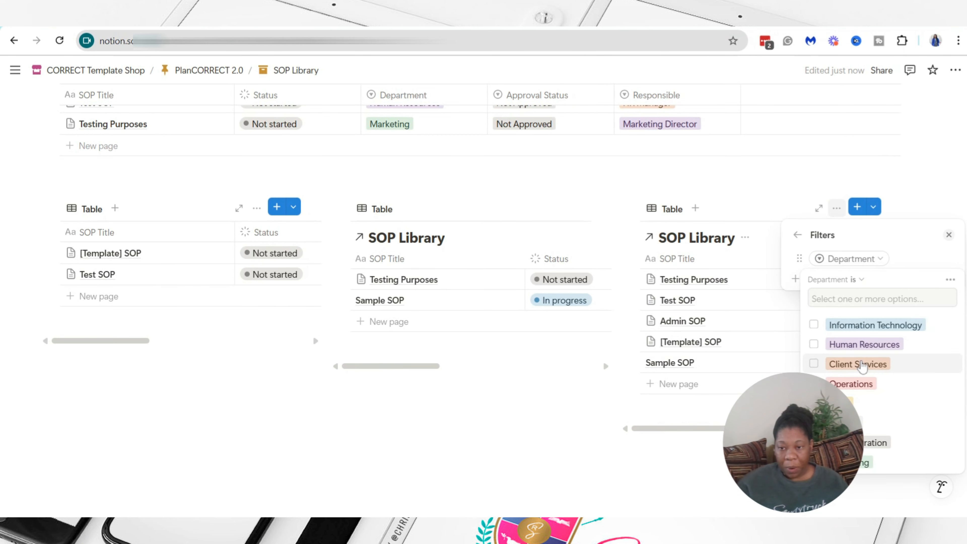
left_click(865, 366)
left_click(649, 395)
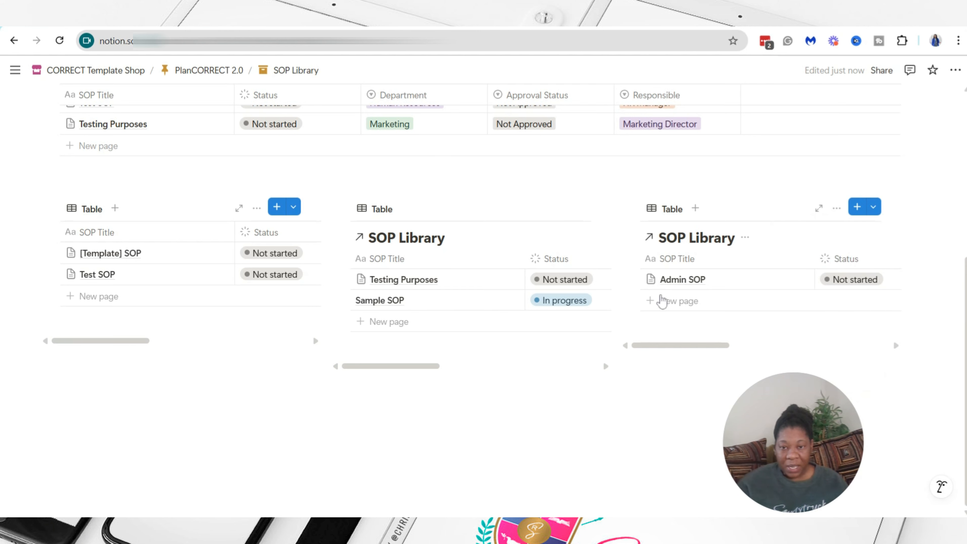
Step: Hide the SOP Library database title on the Client Services and Marketing linked views
left_click(745, 238)
left_click(776, 303)
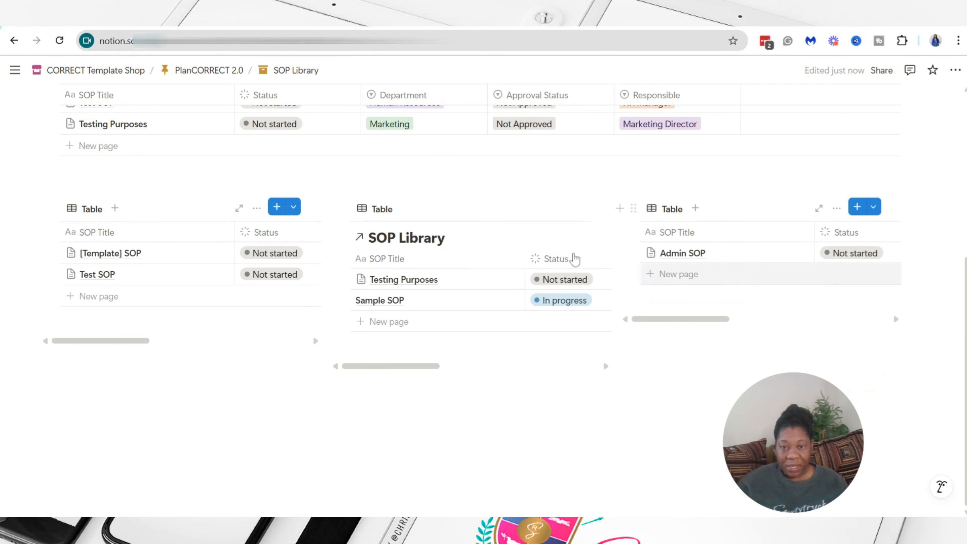
left_click(455, 238)
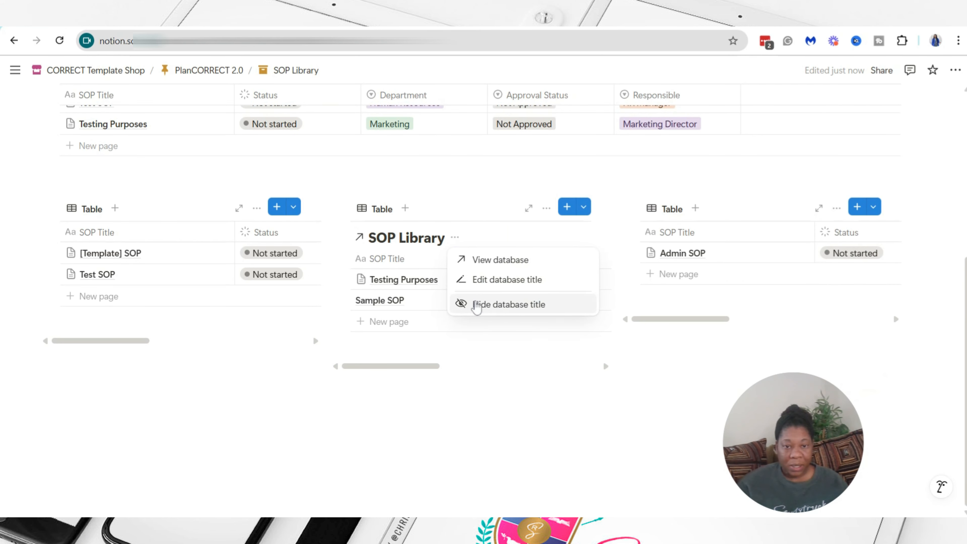
left_click(463, 303)
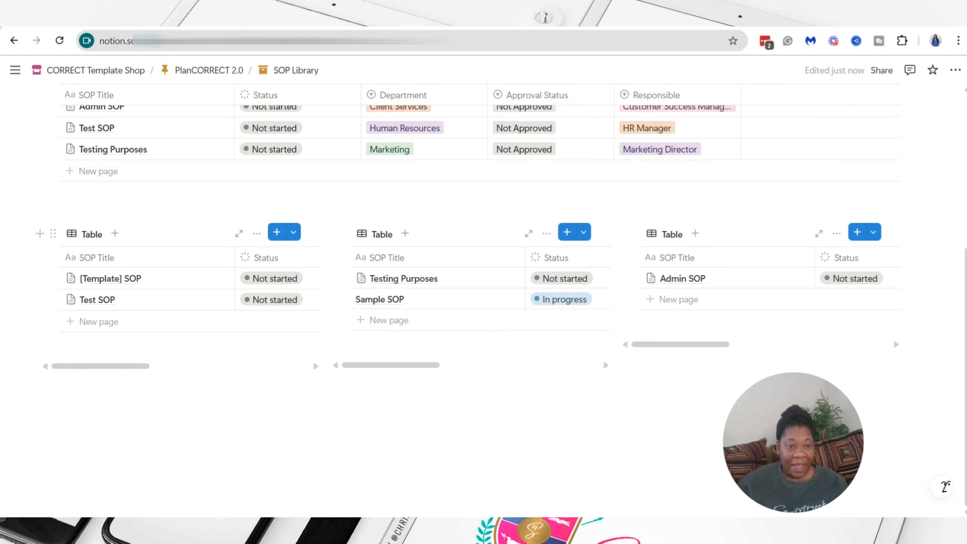
Step: Add an empty Heading 3 block below the linked views and duplicate it twice
left_click(107, 389)
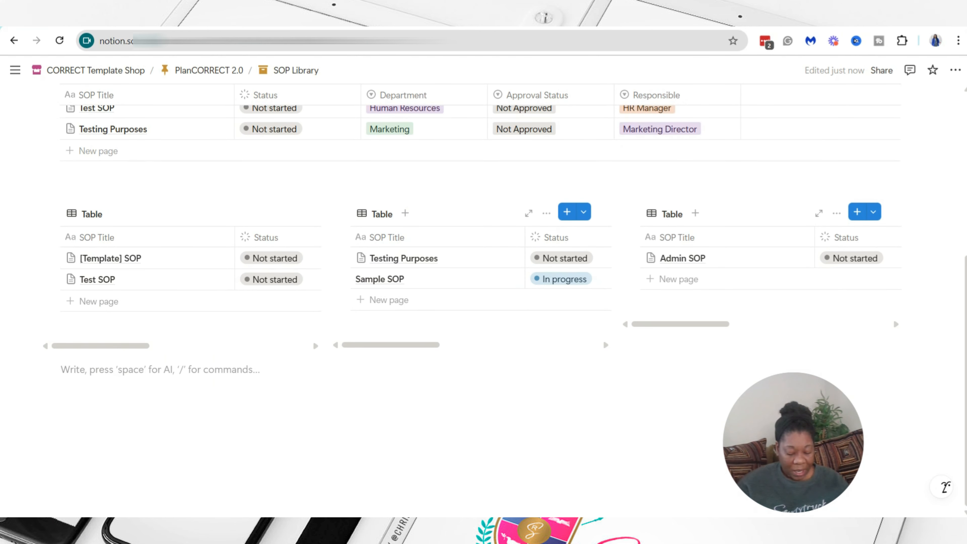
type("/hea")
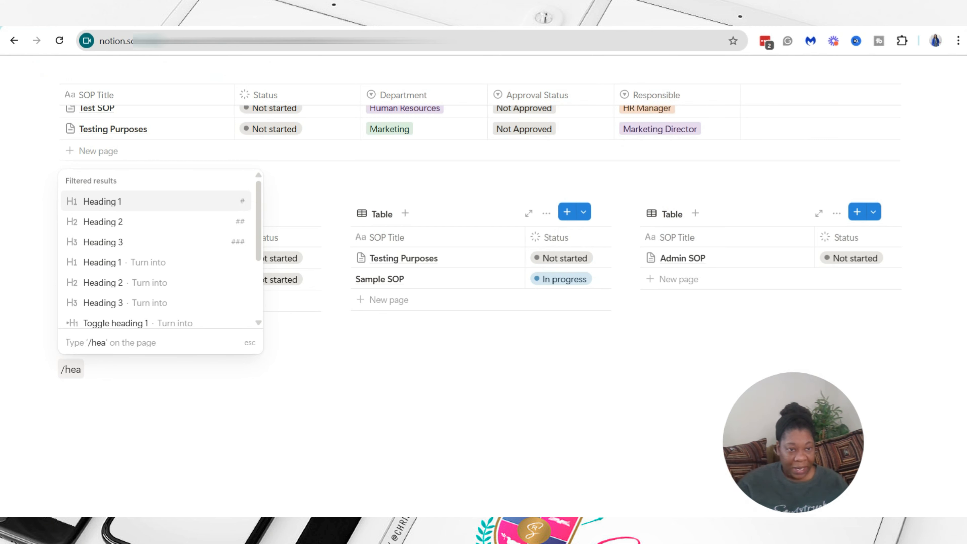
left_click(103, 242)
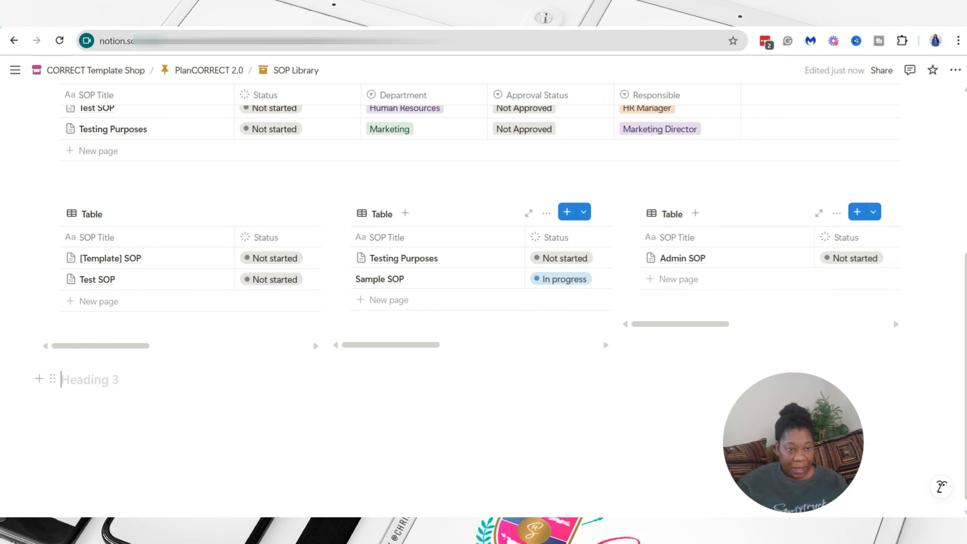
key("ctrl+d")
key("ctrl+d")
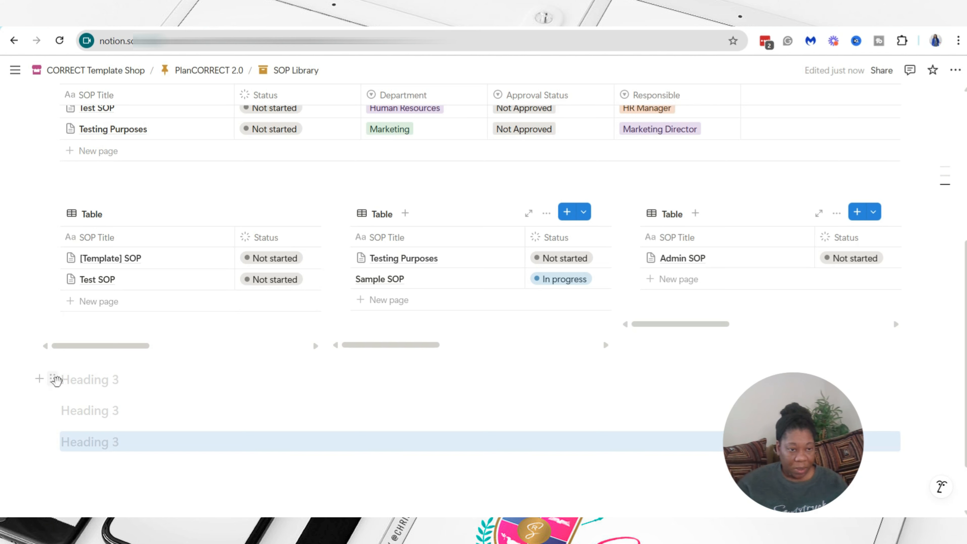
Step: Move the three empty Heading 3 blocks so that one sits above each of the three linked views
left_click_drag(54, 378, 82, 213)
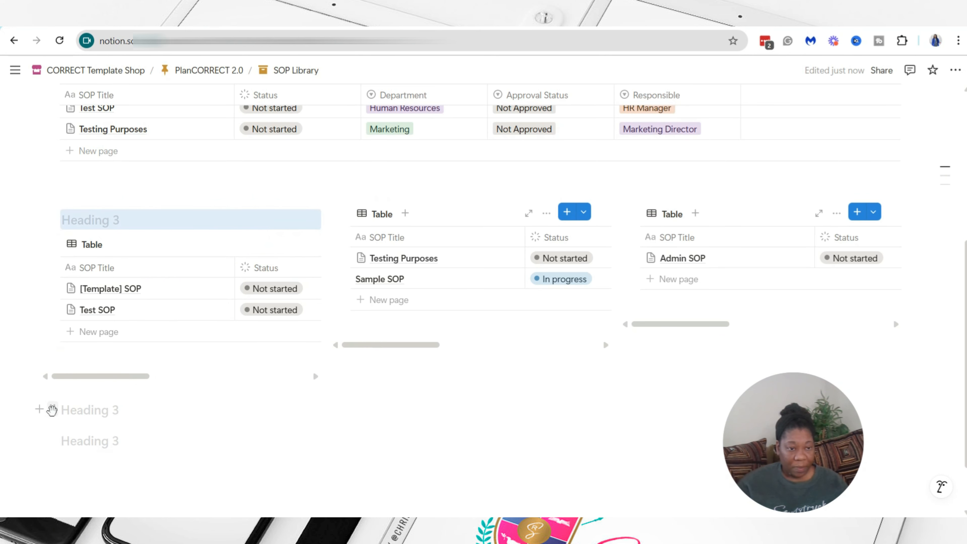
left_click_drag(49, 408, 401, 198)
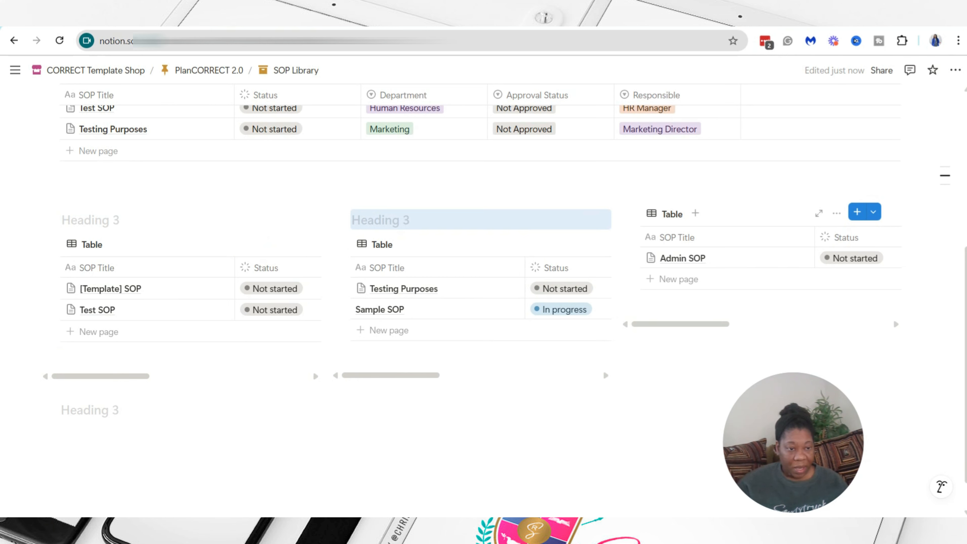
left_click_drag(55, 404, 690, 199)
Step: Enter Human Resources, Marketing and Client Services as the headings above the corresponding linked views
left_click(92, 220)
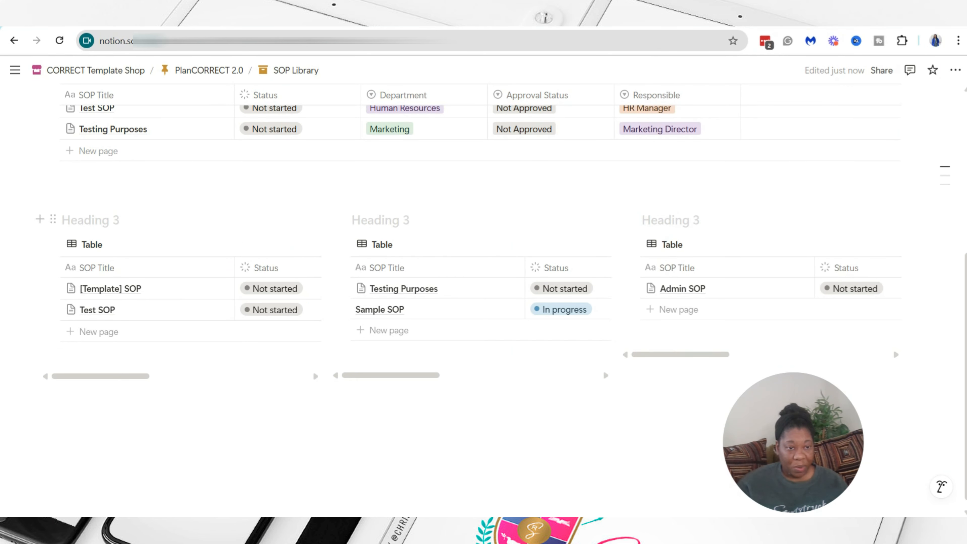
type("Human Resources")
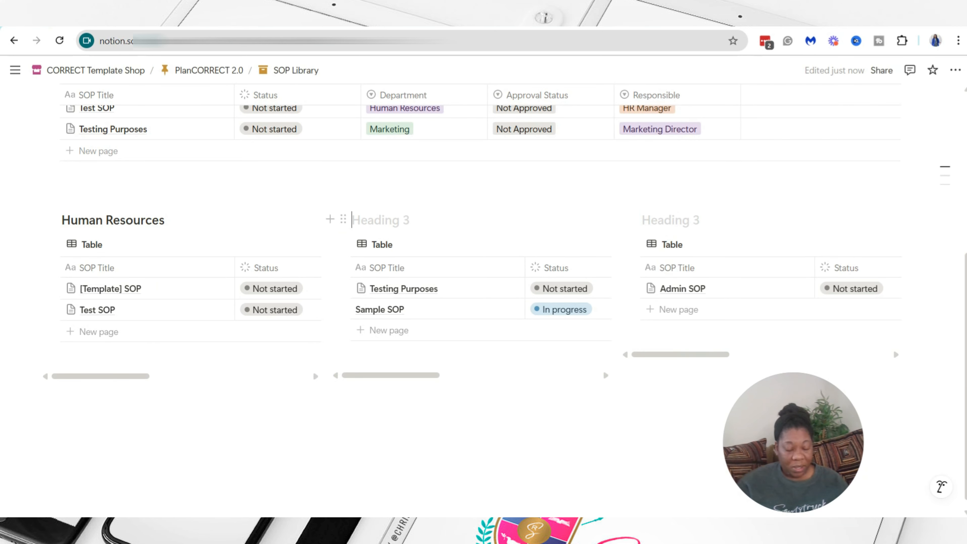
type("Marketing")
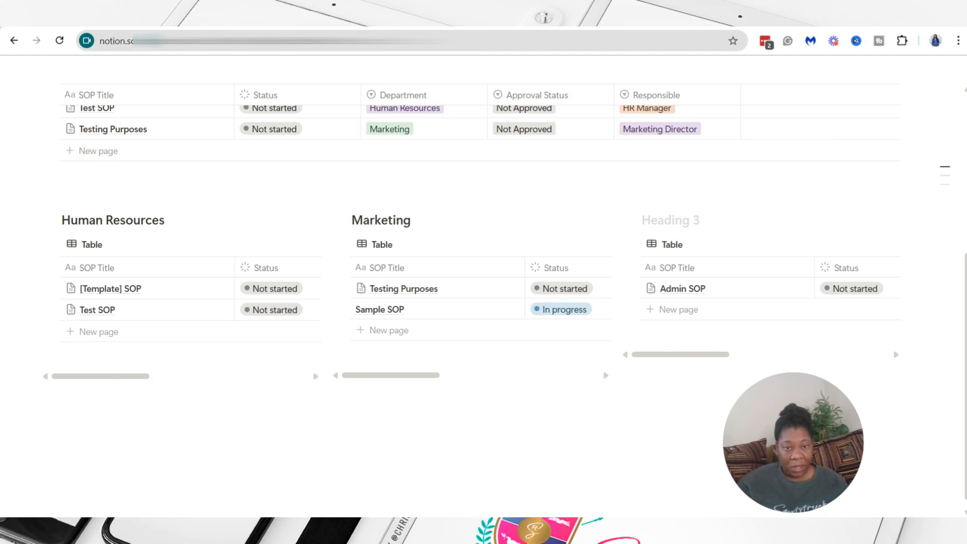
type("Client")
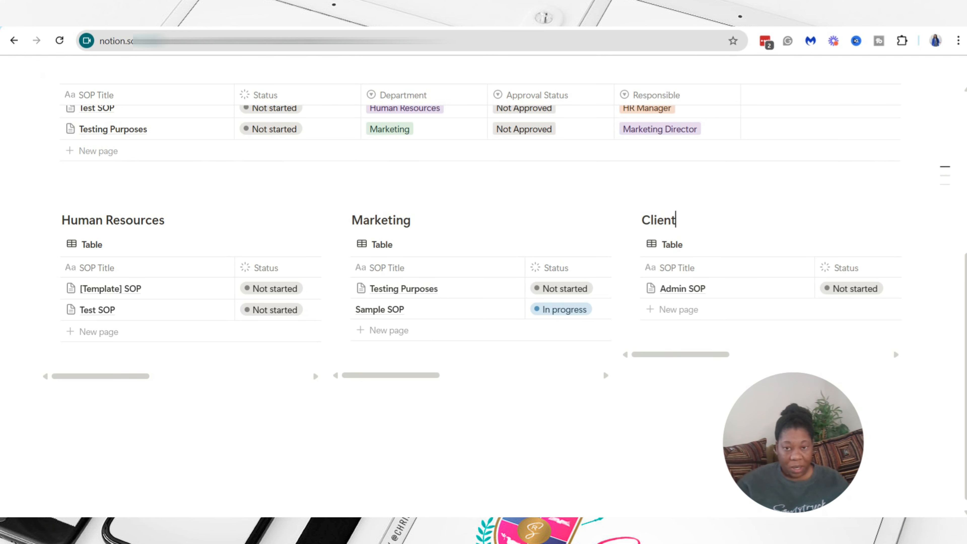
type(" Services")
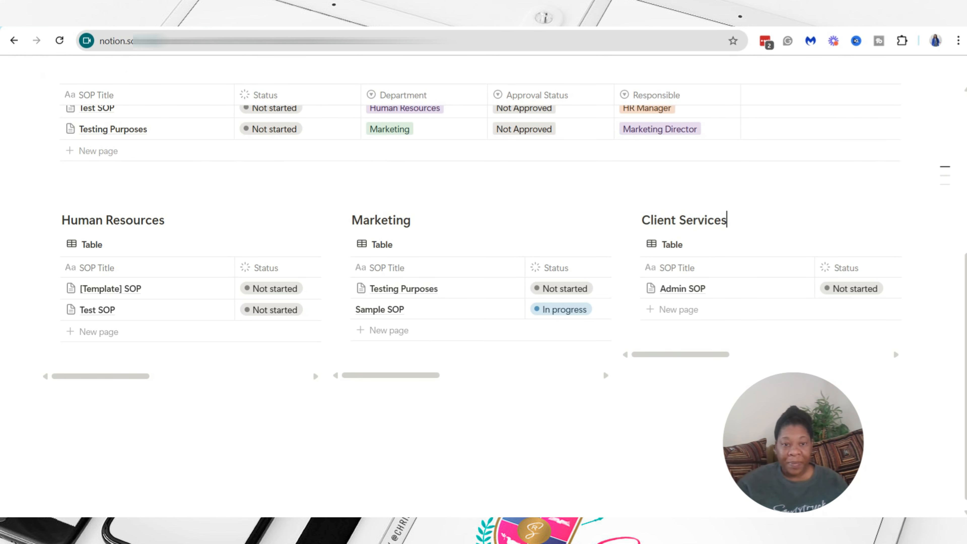
Step: Apply a gray background to the Human Resources, Marketing and Client Services headings
left_click(50, 217)
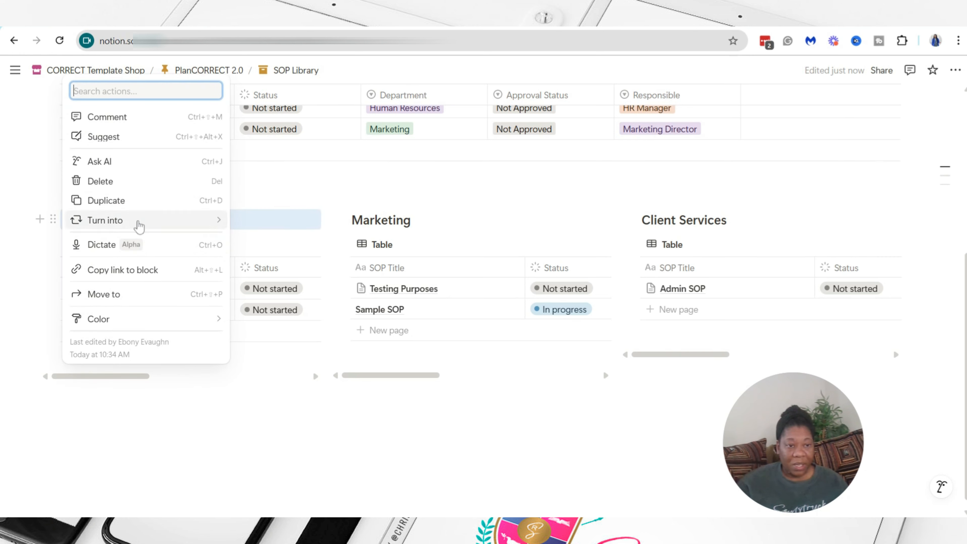
mouse_move(134, 322)
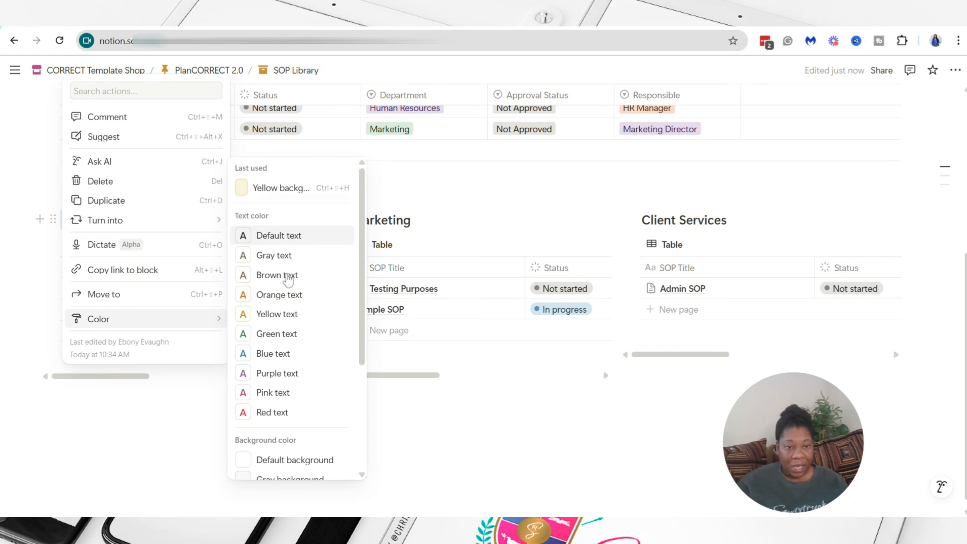
scroll(283, 342, "down", 4)
left_click(281, 311)
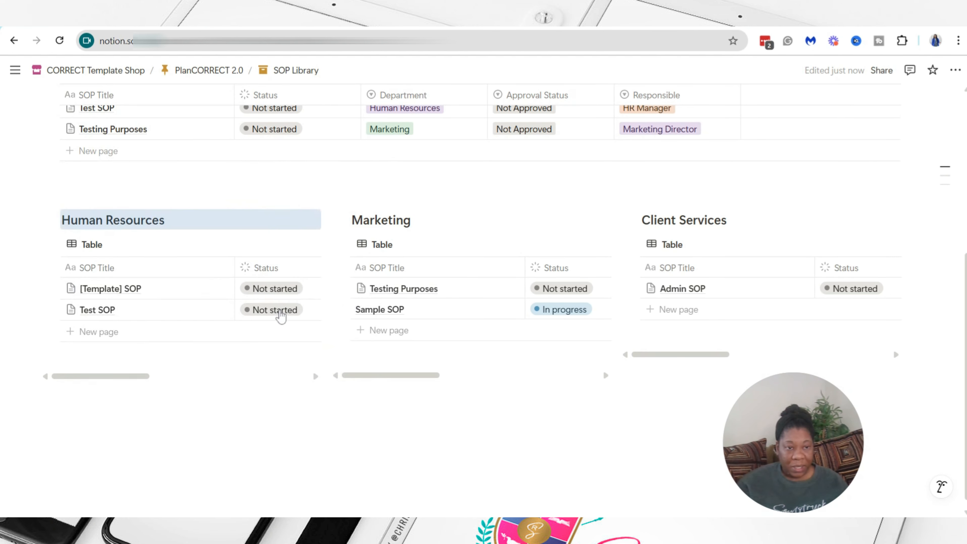
left_click(342, 215)
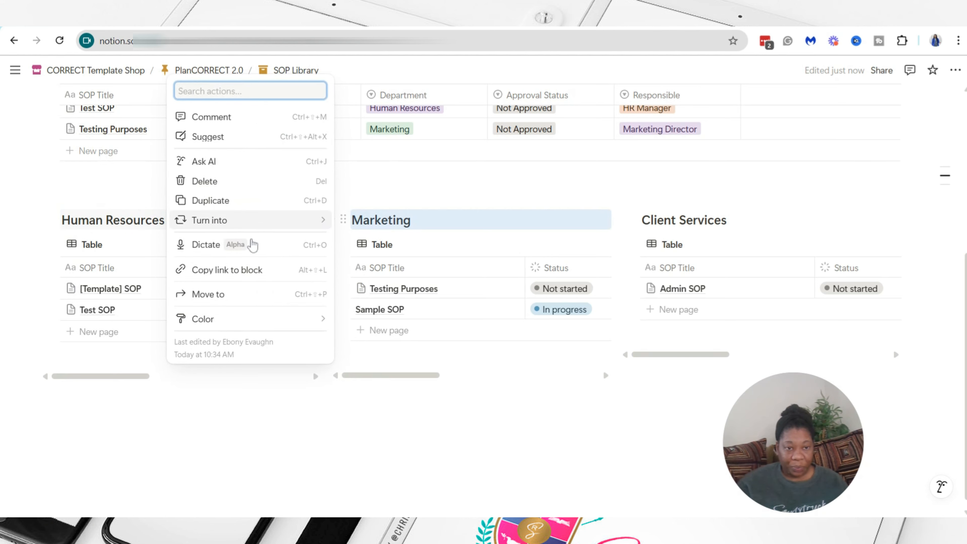
mouse_move(301, 325)
scroll(380, 362, "down", 4)
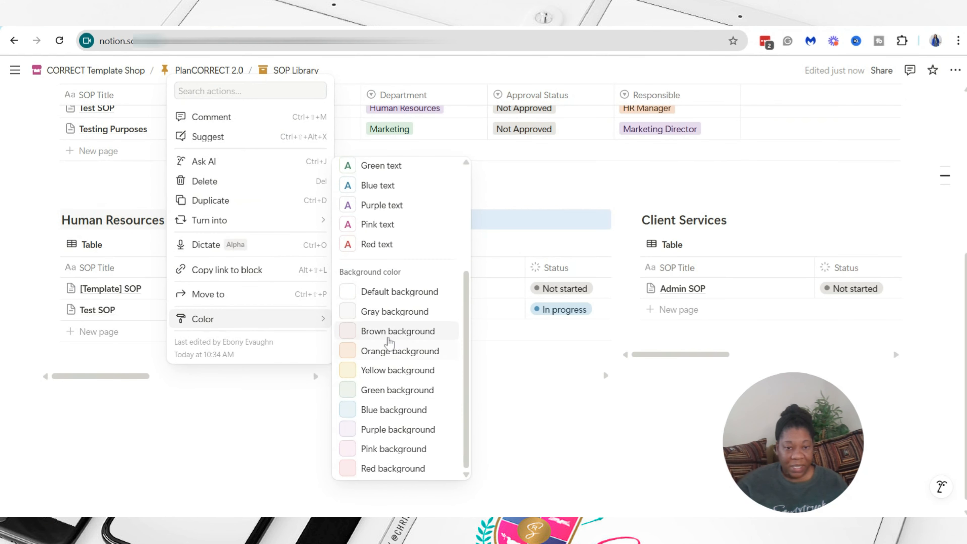
left_click(386, 312)
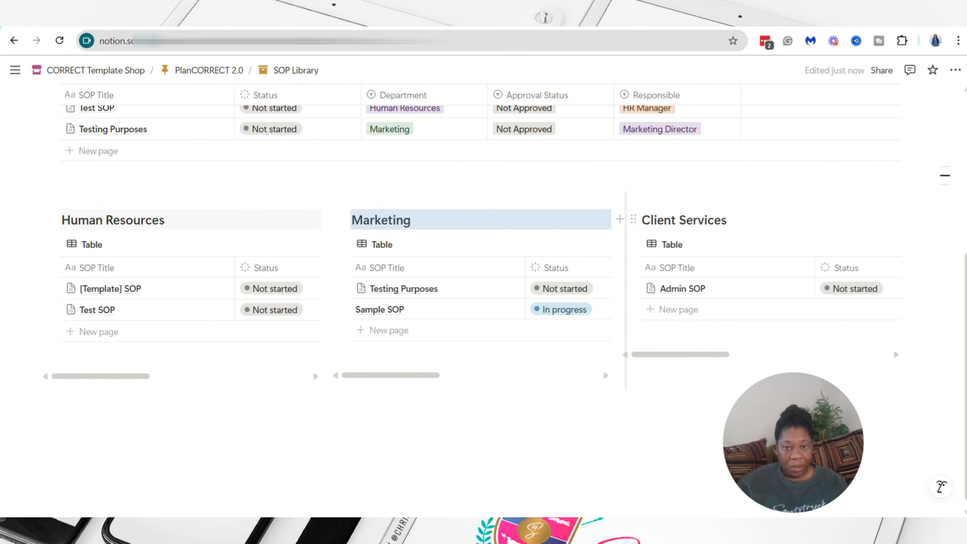
left_click(633, 220)
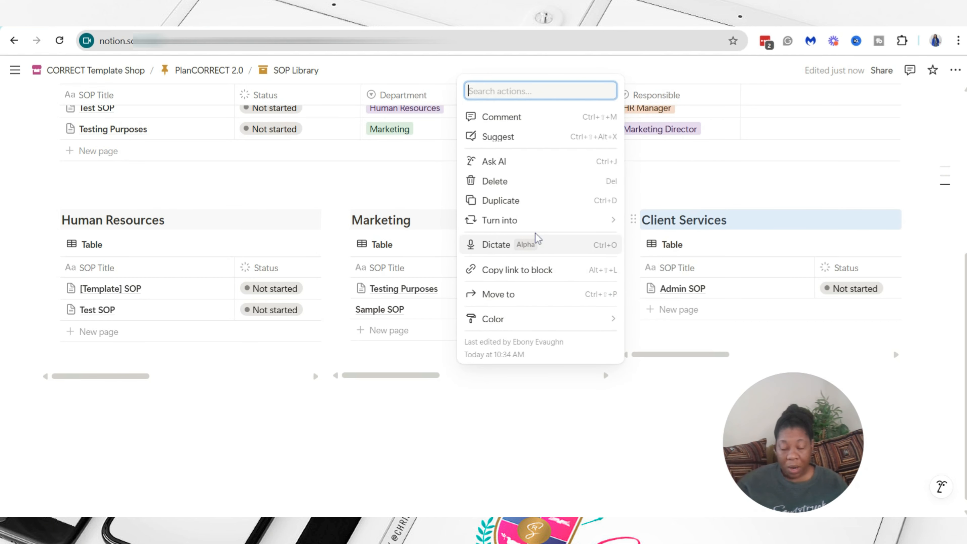
mouse_move(520, 319)
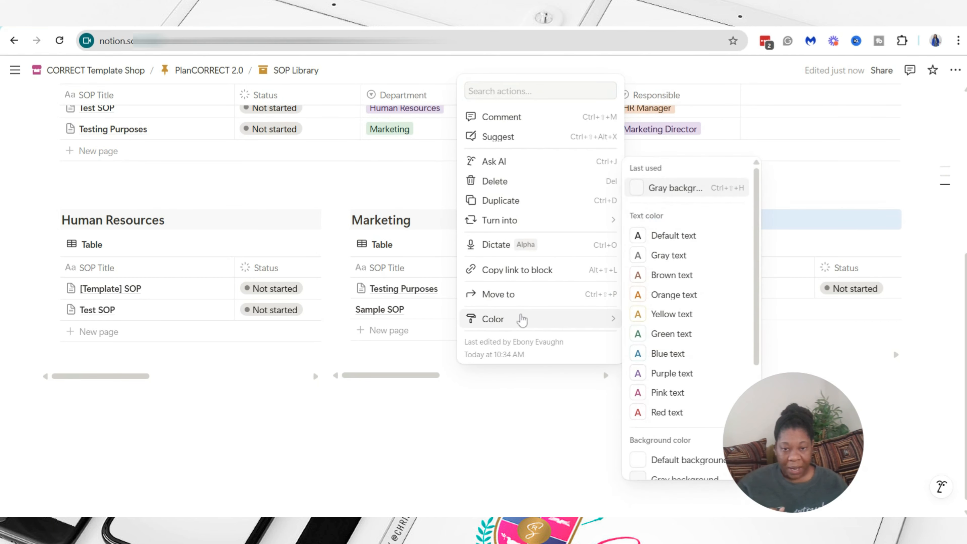
scroll(655, 312, "down", 4)
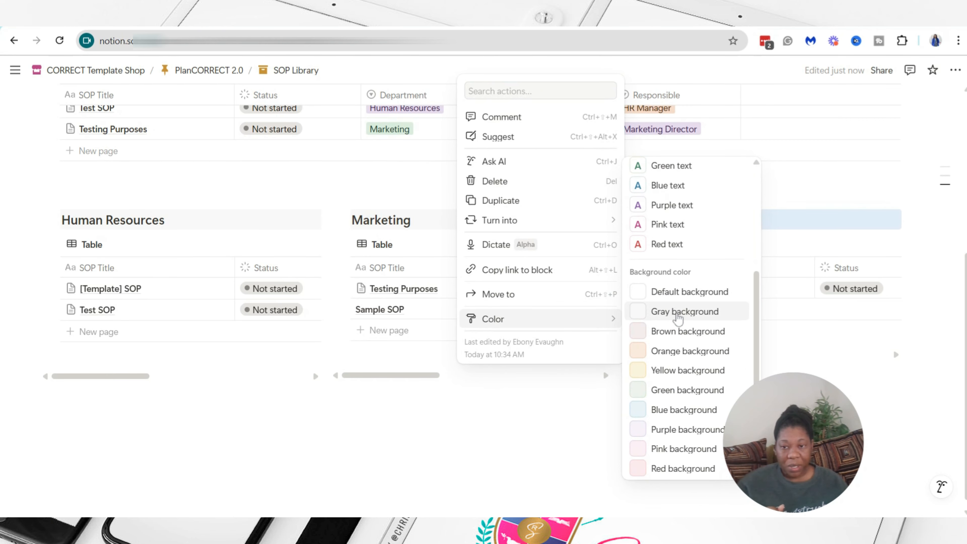
left_click(675, 312)
Step: Underline the text of the Human Resources, Marketing and Client Services headings
scroll(182, 281, "up", 2)
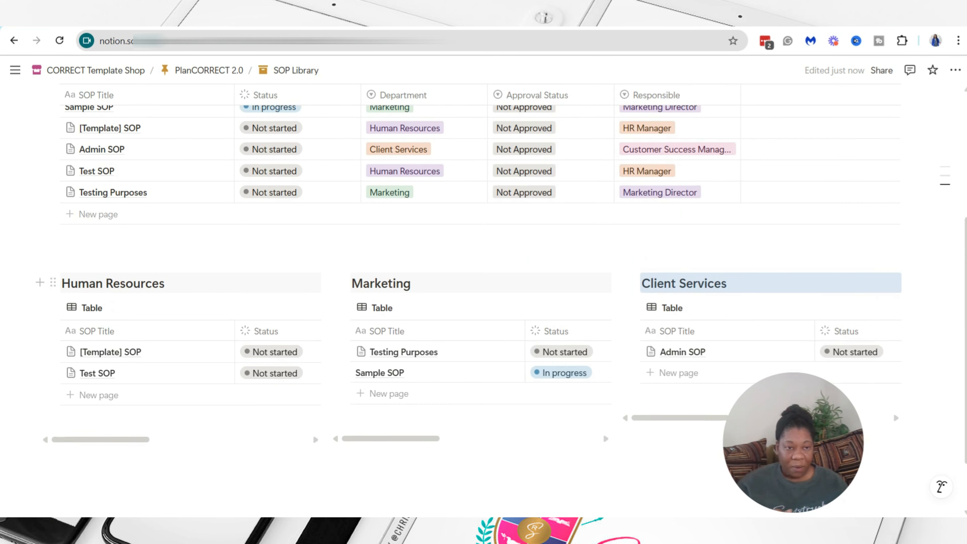
left_click_drag(62, 284, 165, 284)
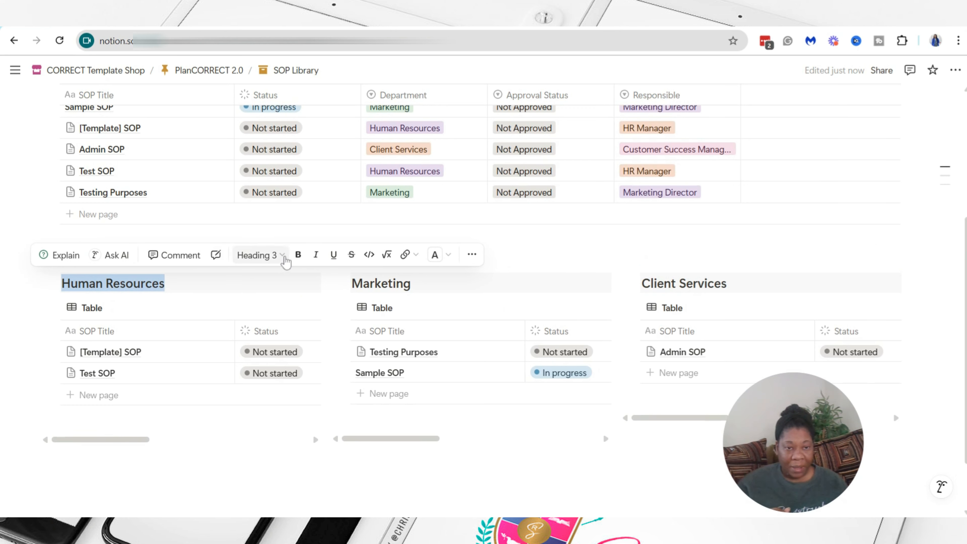
left_click(333, 255)
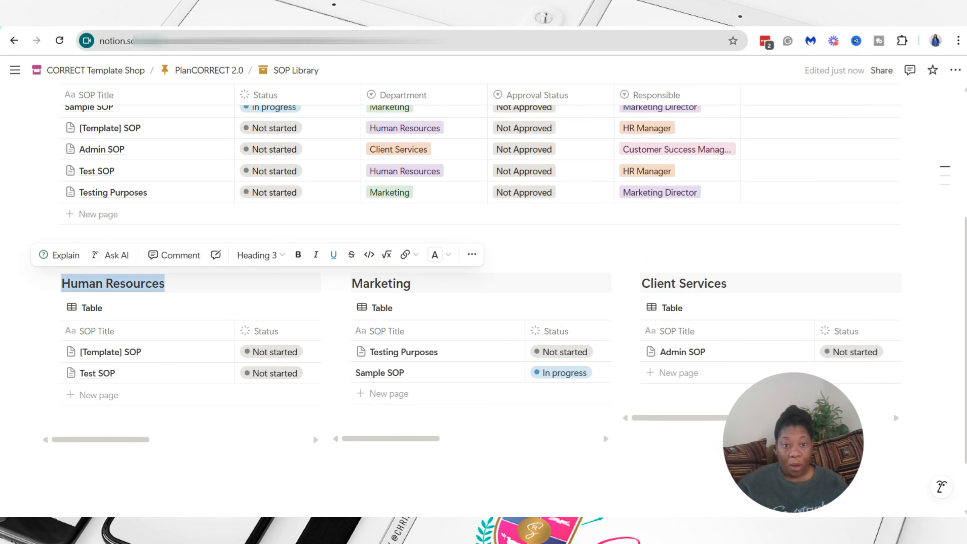
left_click_drag(352, 284, 411, 283)
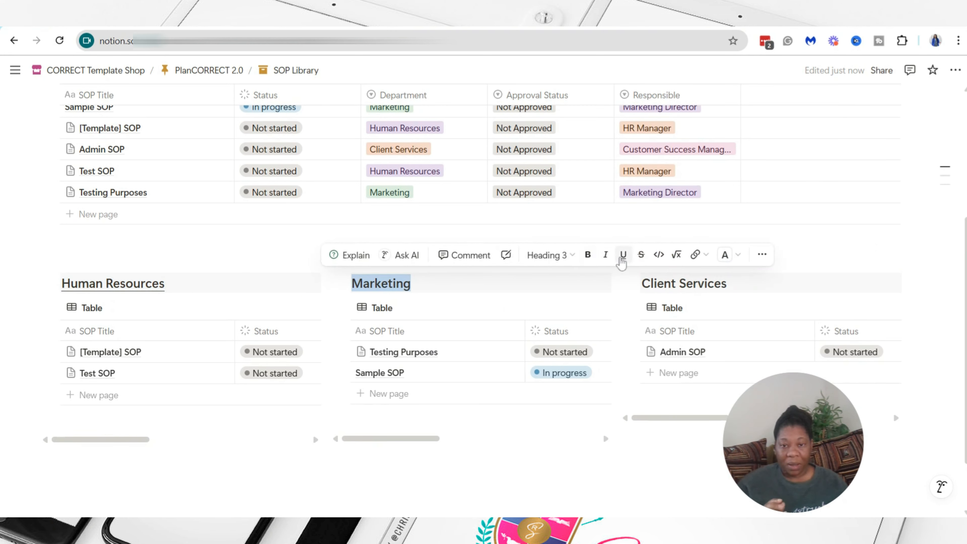
left_click(621, 255)
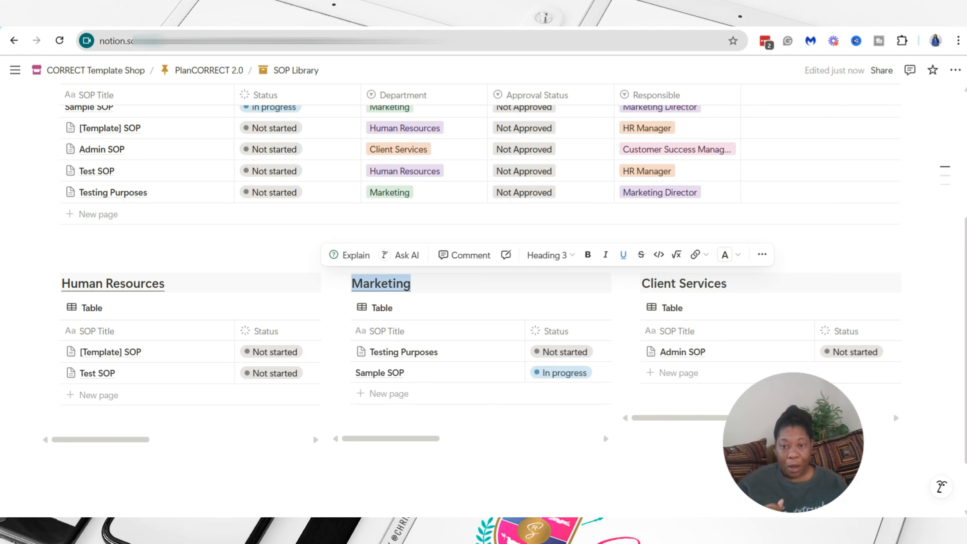
left_click_drag(727, 284, 642, 283)
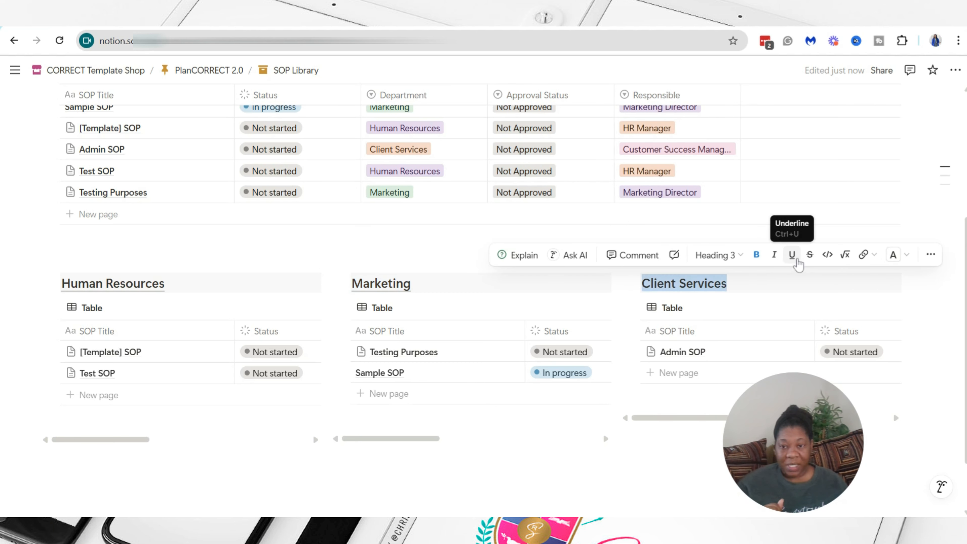
left_click(792, 255)
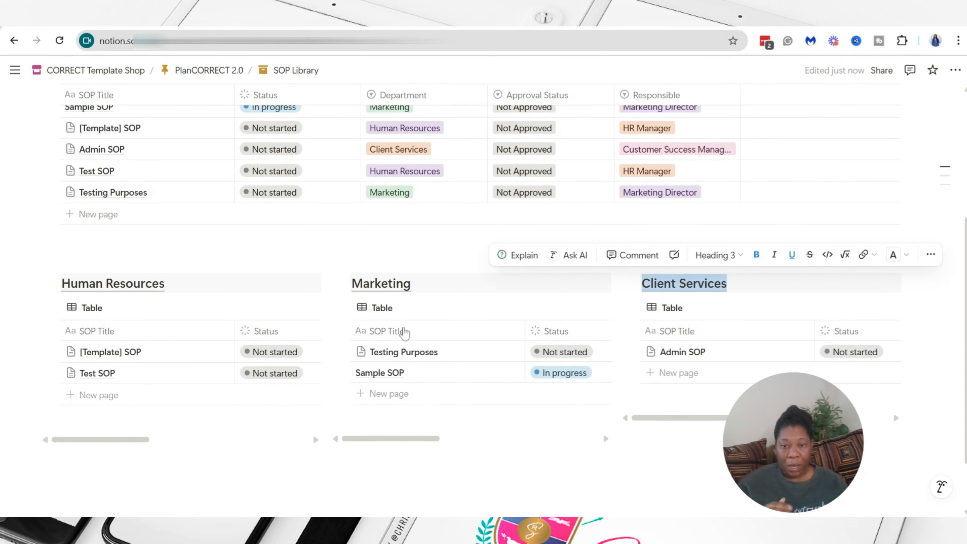
Step: Hide the Status property in the Human Resources and Marketing linked views
scroll(248, 401, "down", 2)
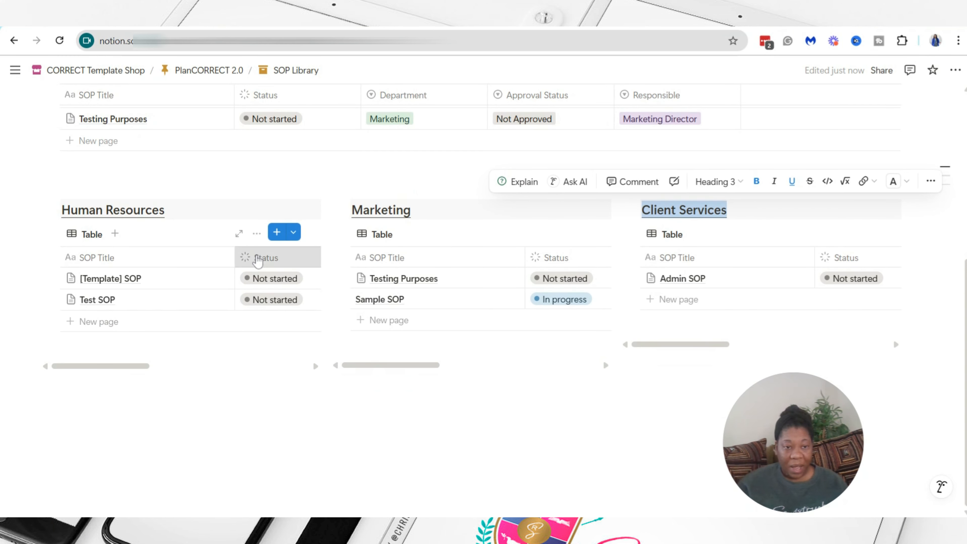
left_click(258, 262)
left_click(262, 398)
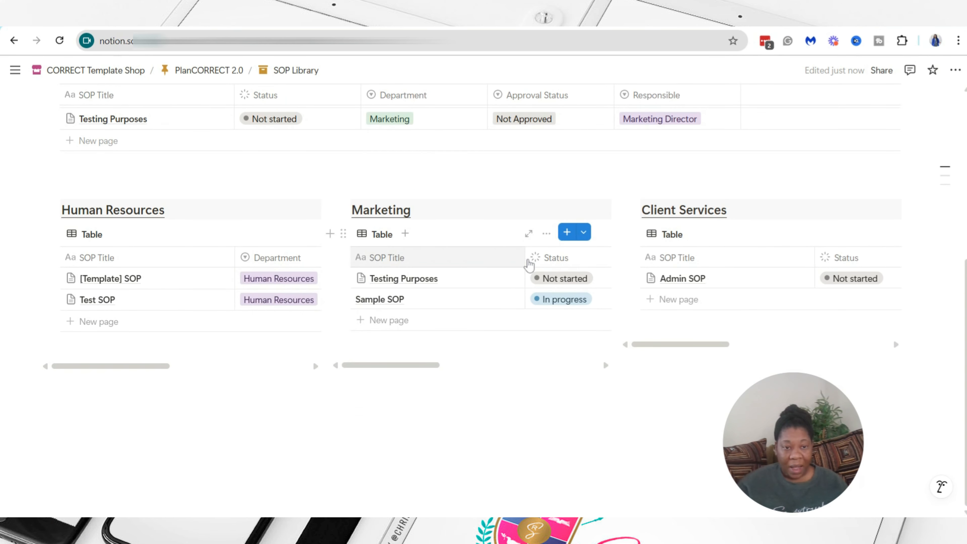
left_click(556, 262)
left_click(580, 407)
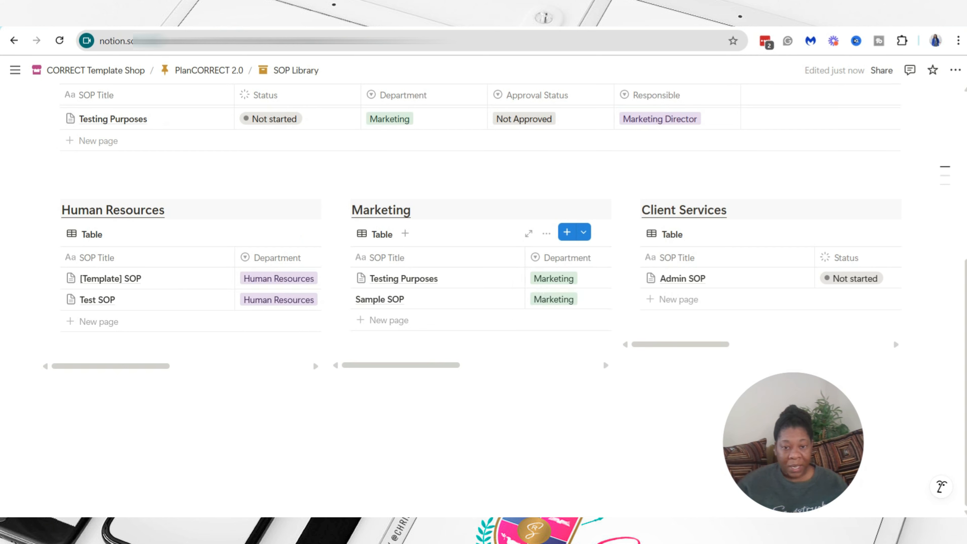
Step: Hide the Status, Department, Approval Status and Responsible properties in the Client Services linked view
left_click(840, 257)
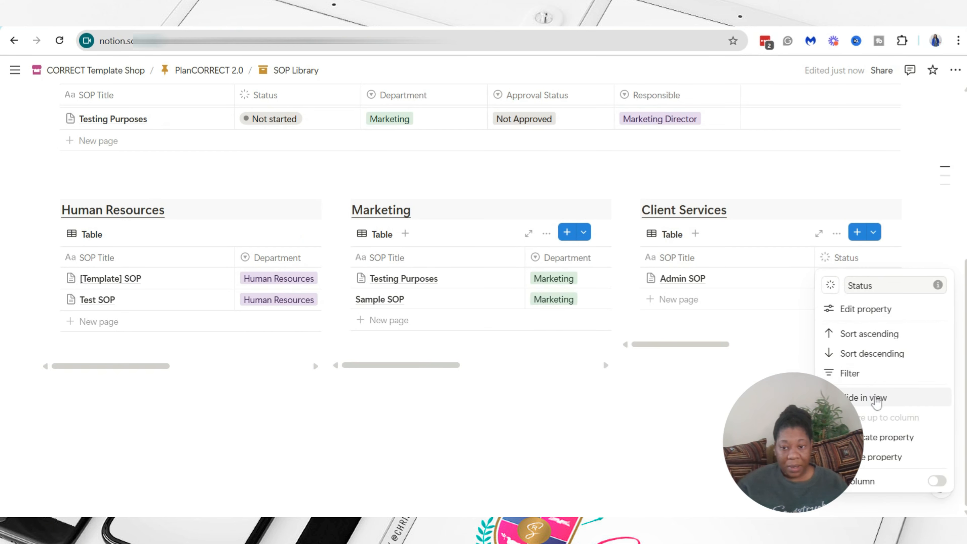
left_click(865, 397)
left_click(838, 257)
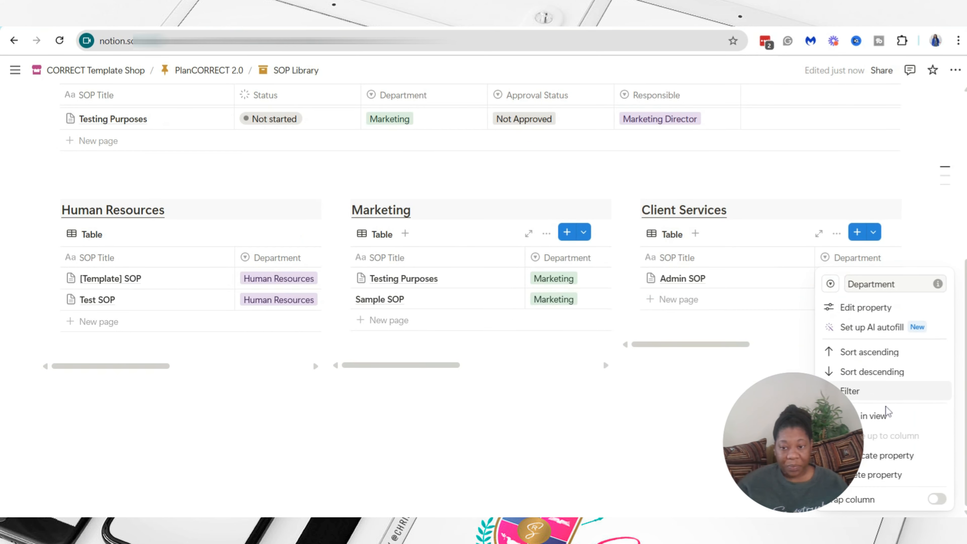
left_click(890, 417)
left_click(840, 263)
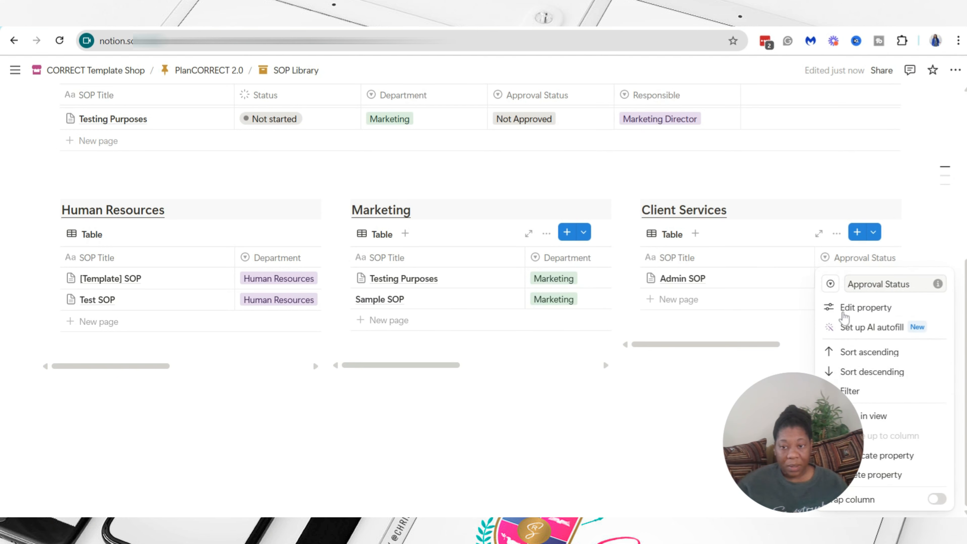
left_click(887, 417)
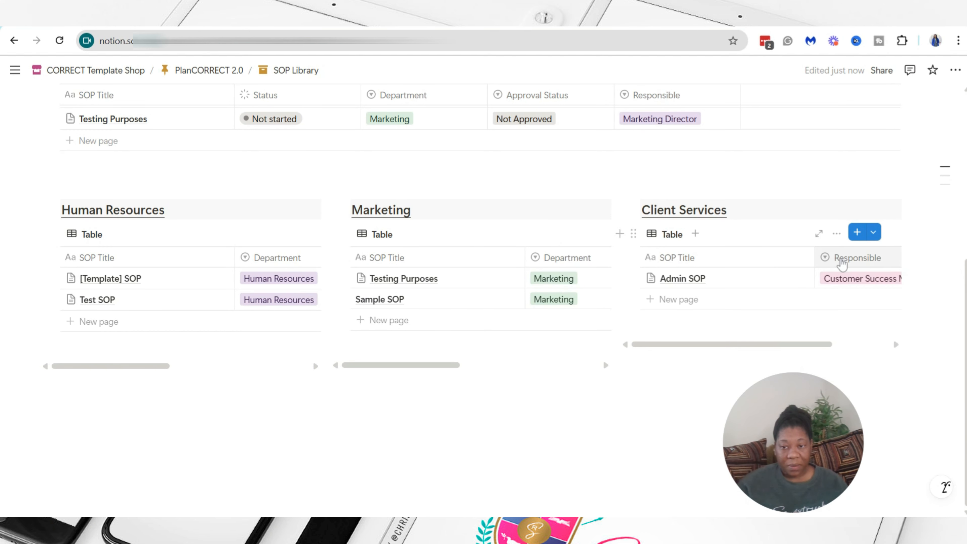
left_click(841, 258)
left_click(878, 413)
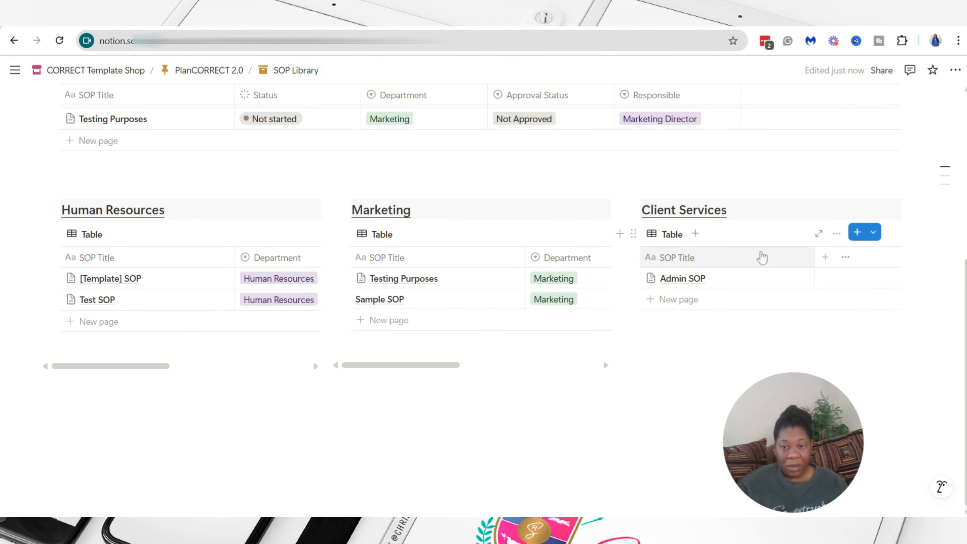
Step: Hide the Department, Approval Status and Responsible properties in the Marketing linked view
left_click(542, 259)
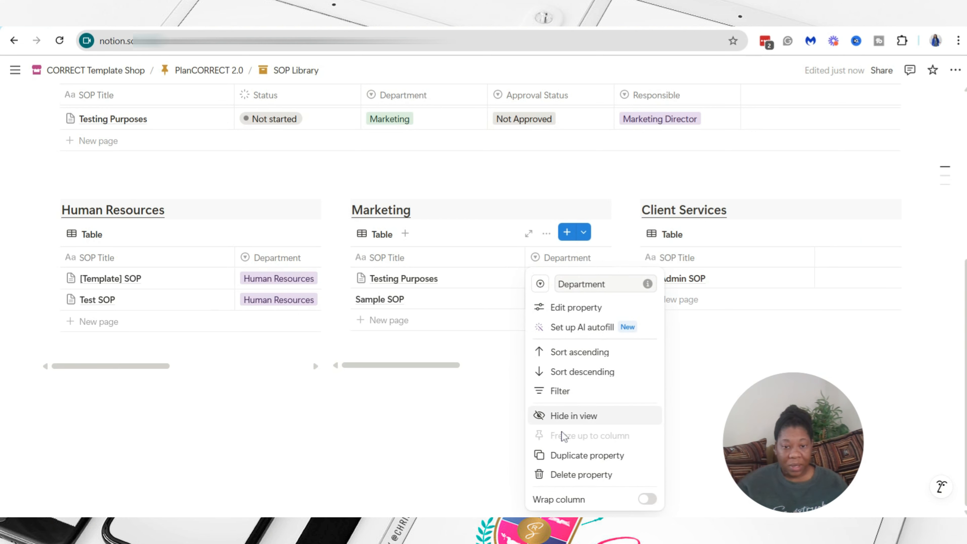
left_click(563, 415)
left_click(548, 263)
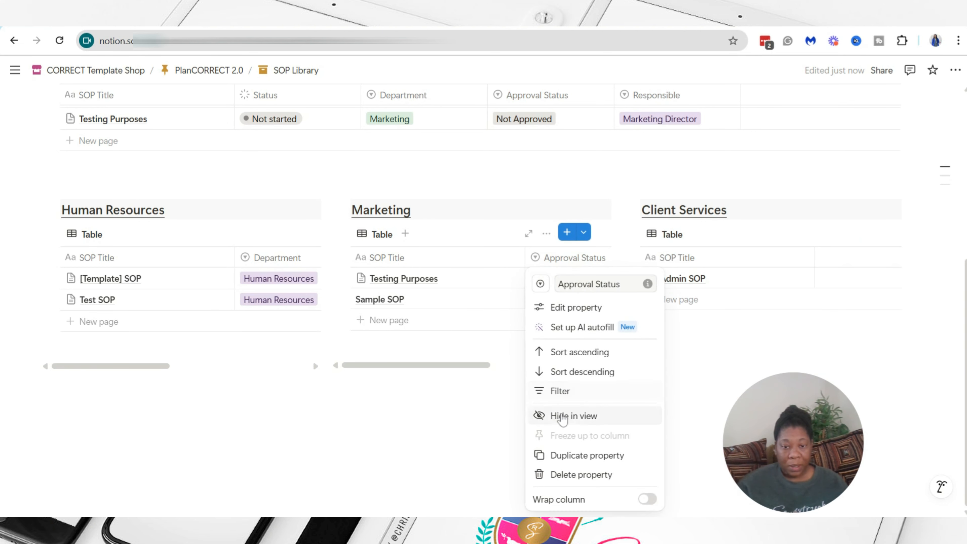
left_click(565, 416)
left_click(565, 261)
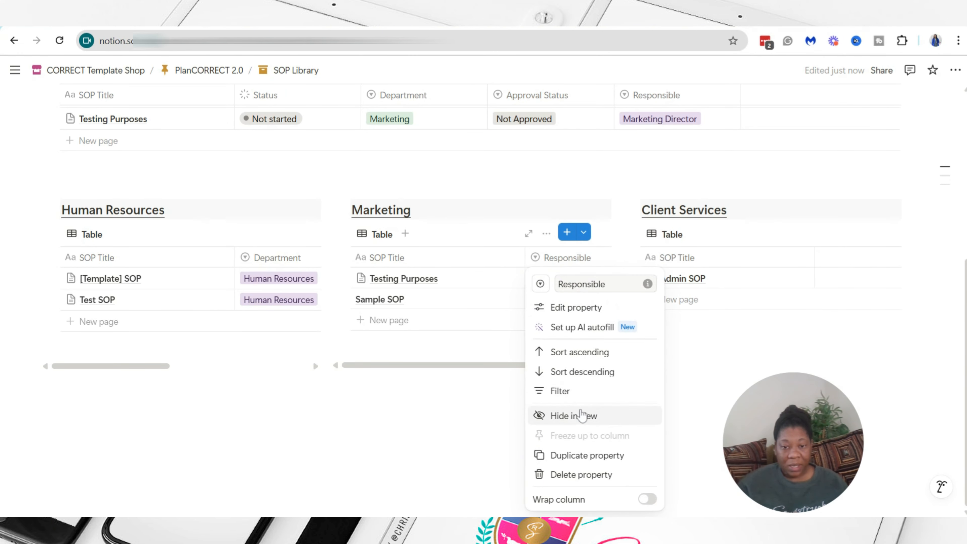
left_click(573, 415)
Step: Hide the Department, Approval Status and Responsible properties in the Human Resources linked view
left_click(261, 263)
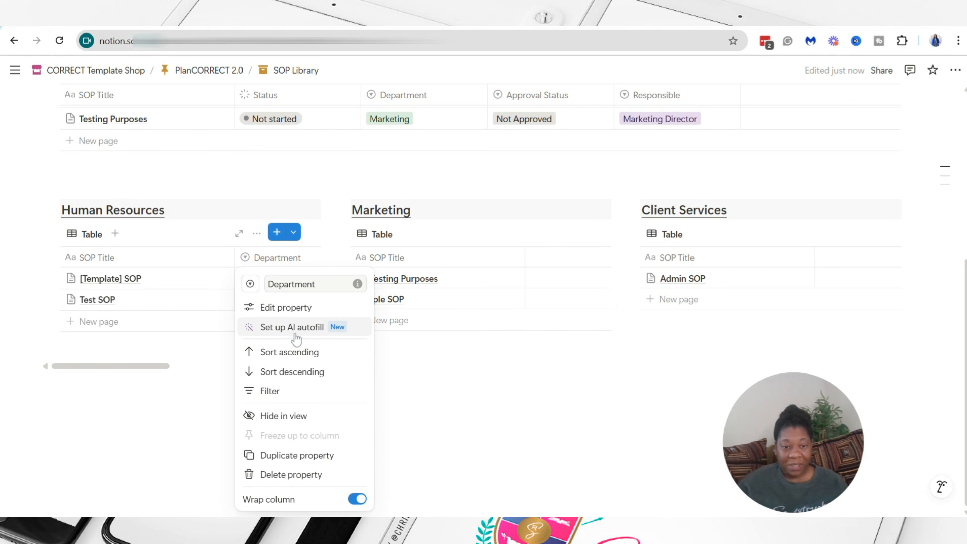
left_click(288, 415)
left_click(280, 259)
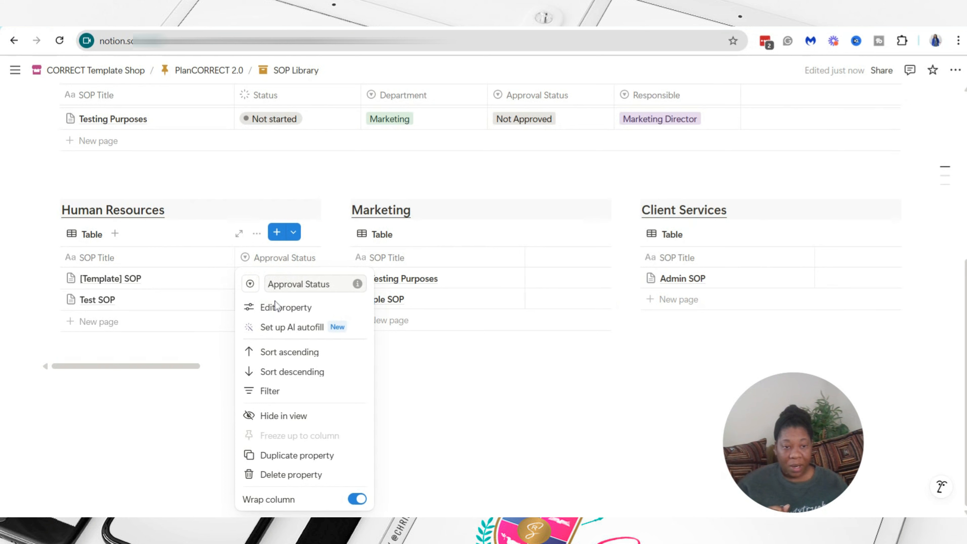
left_click(275, 415)
left_click(270, 257)
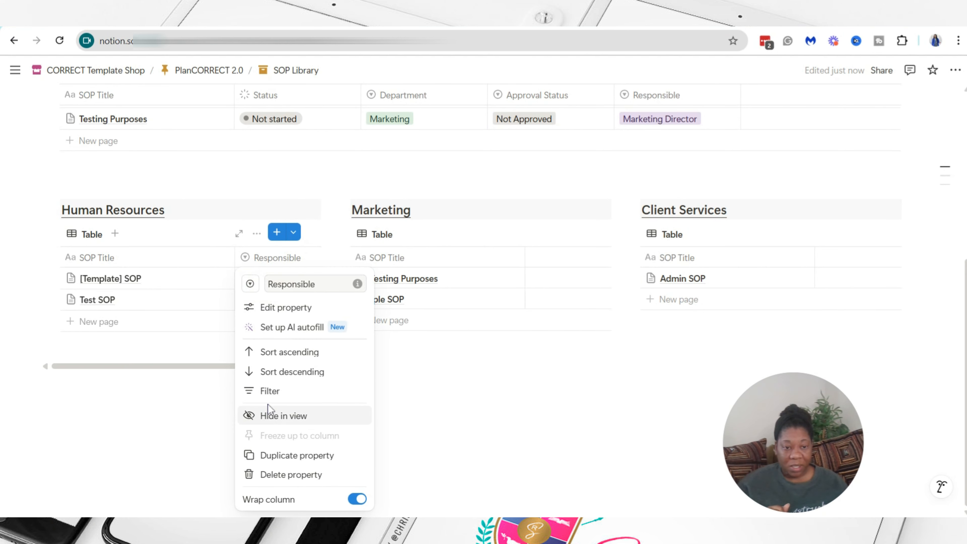
left_click(268, 415)
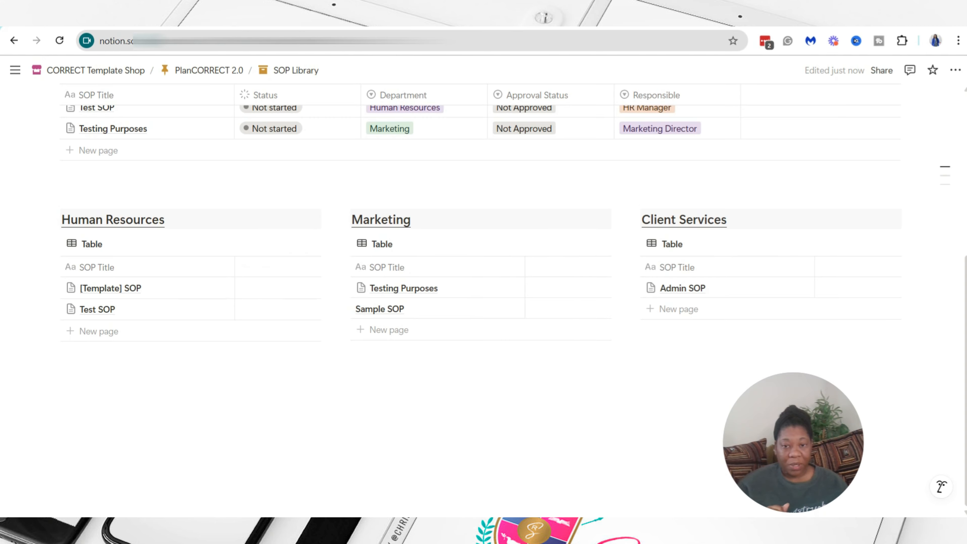
Step: Search the main SOP Library table for "Admin"
scroll(231, 376, "up", 5)
scroll(231, 376, "down", 3)
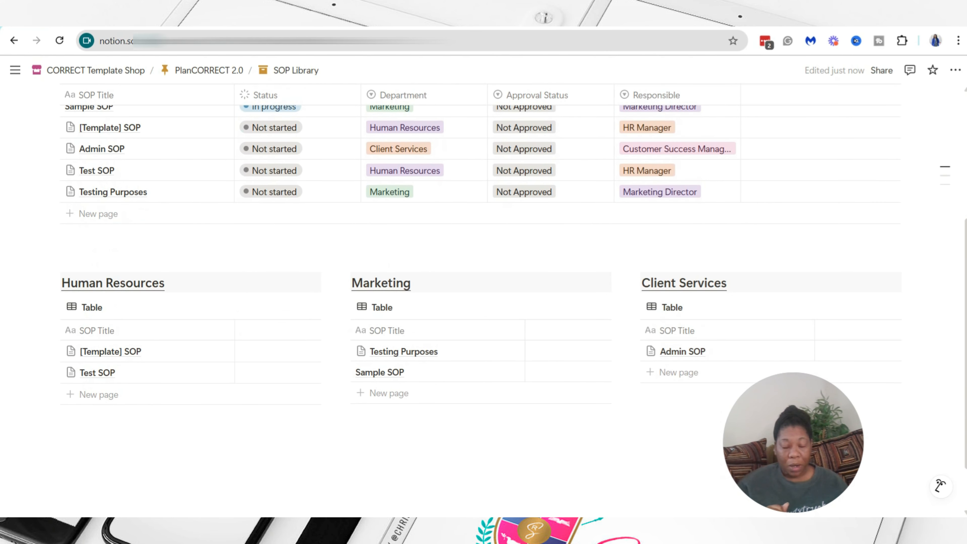
scroll(304, 266, "up", 3)
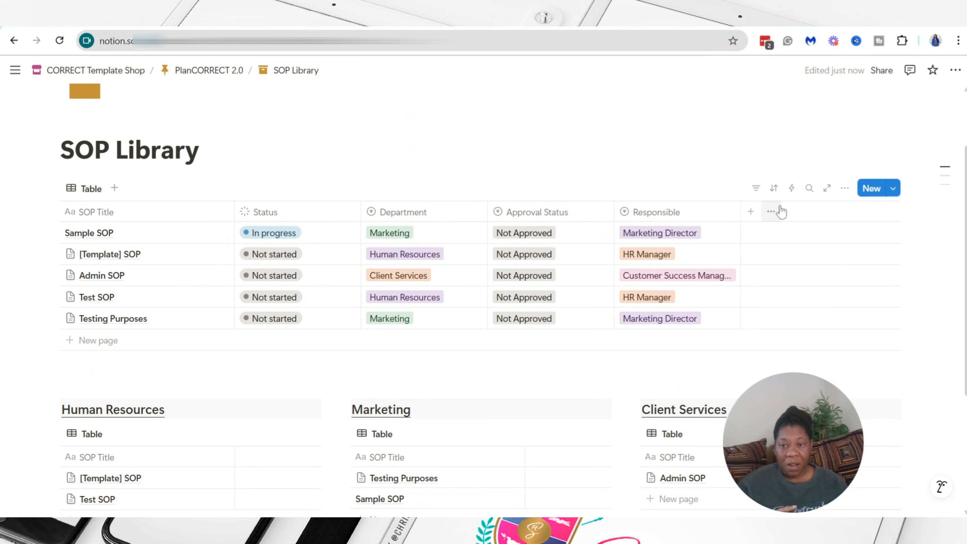
left_click(809, 189)
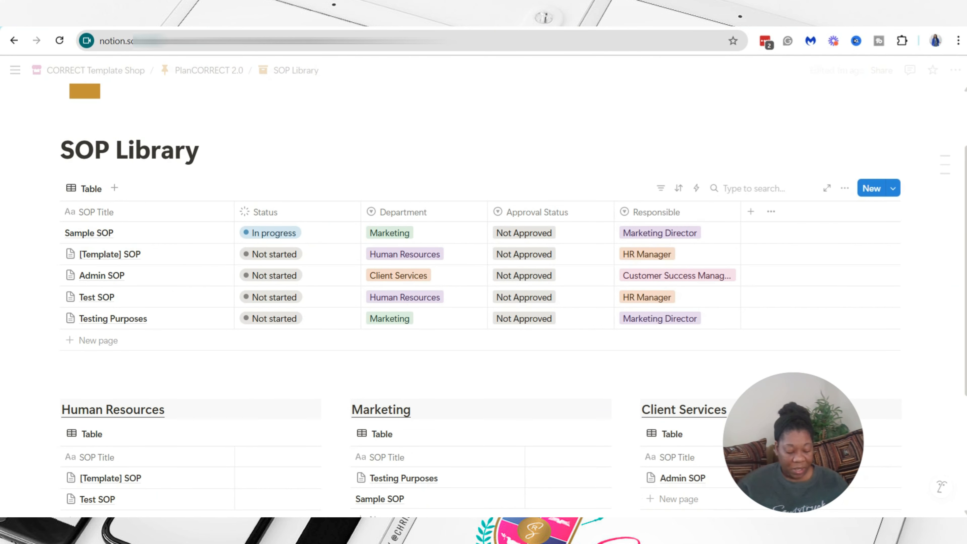
type("Admin")
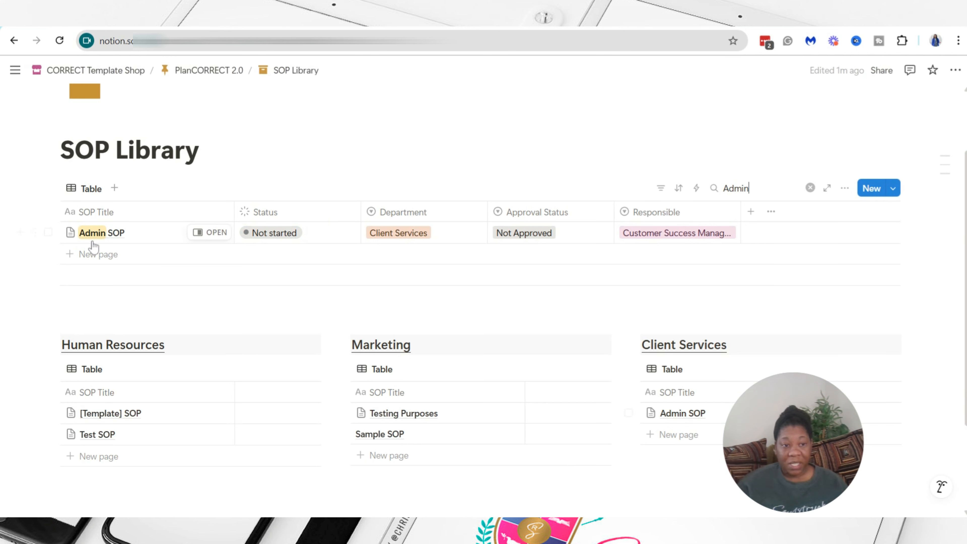